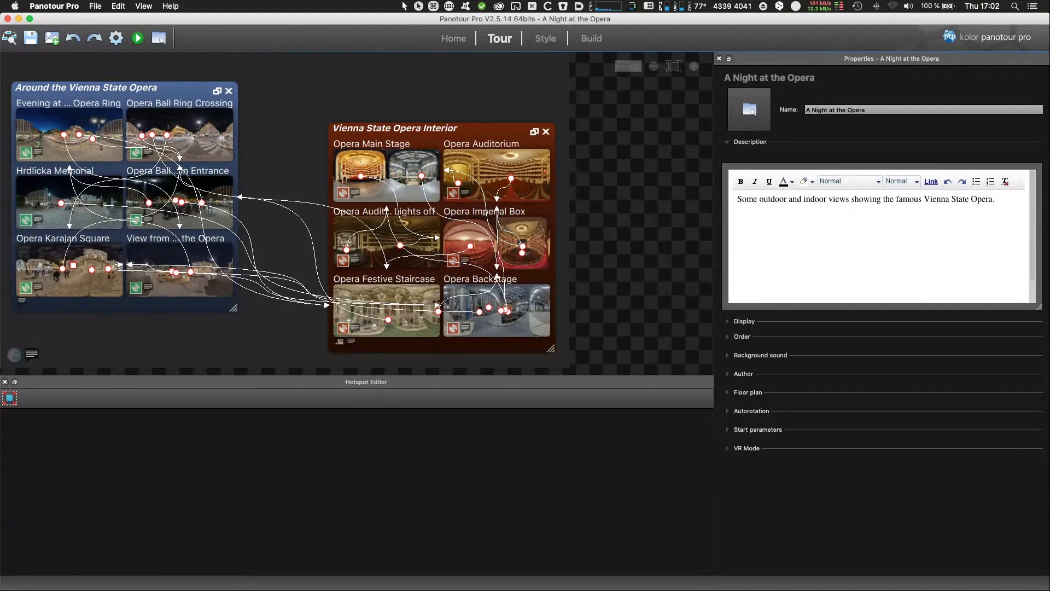
Step: Review the DayNight plugin settings in the project's style and return to the tour layout
click(543, 44)
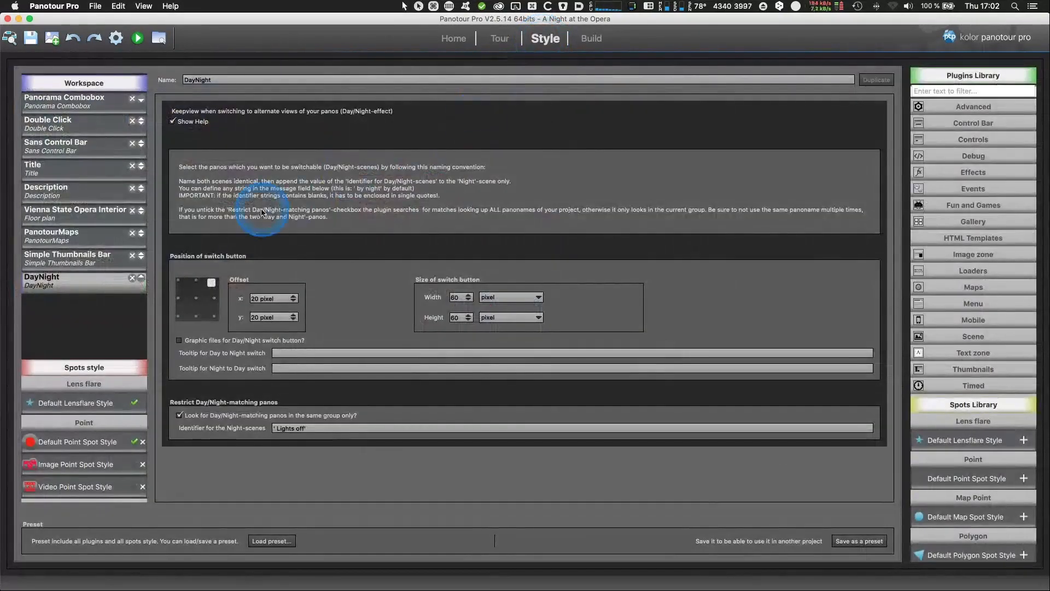
click(56, 85)
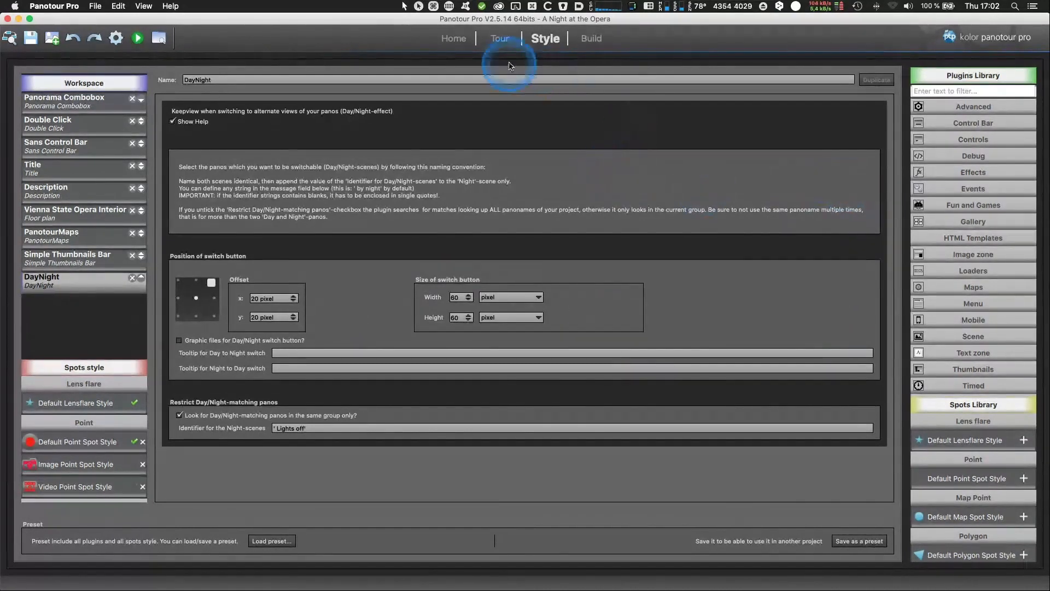
click(501, 45)
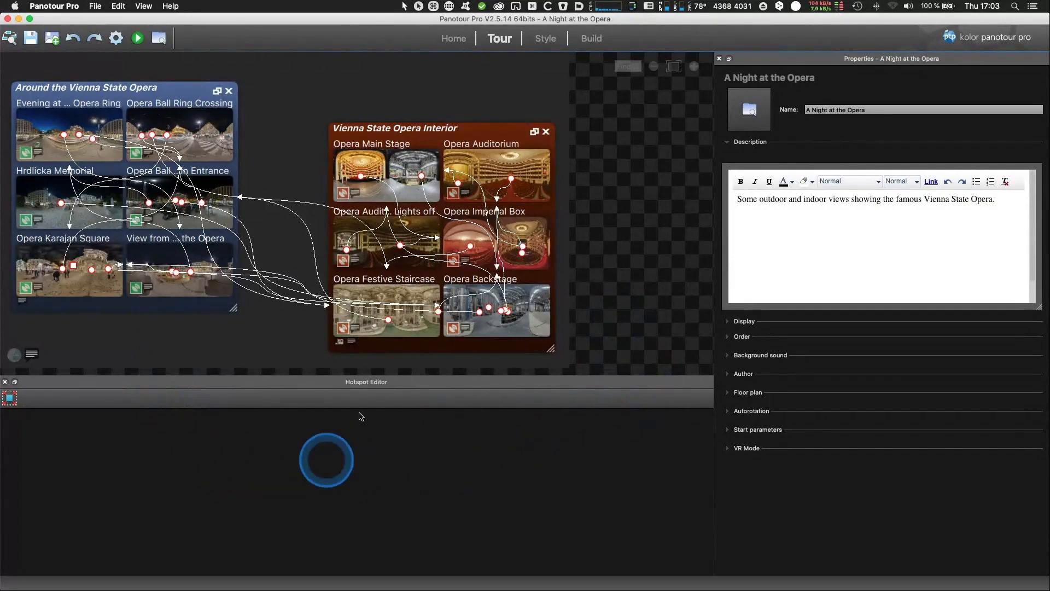
Step: Preview the tour in the browser, look around Evening at the Opera Ring and follow the hotspot to Opera Ball Main Entrance
click(138, 39)
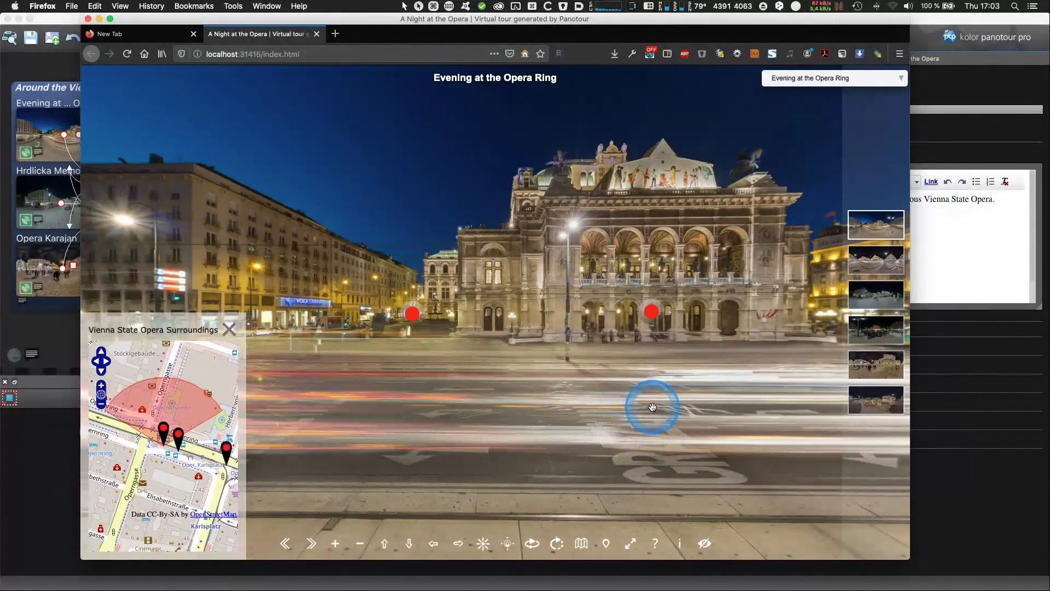
drag(663, 399, 439, 374)
drag(400, 417, 486, 428)
drag(417, 458, 551, 501)
click(555, 383)
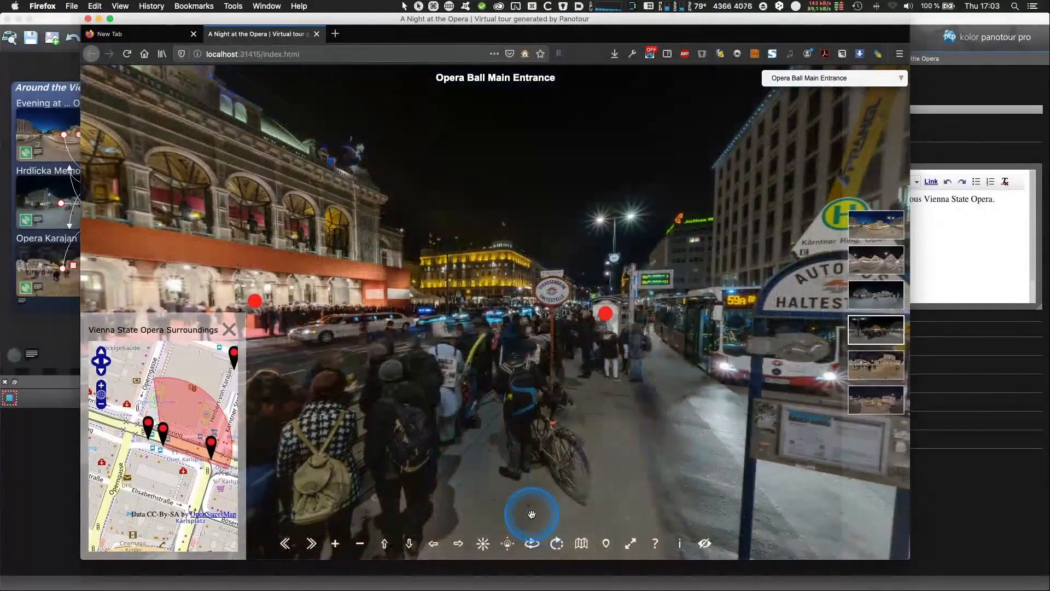
Step: Play the video hotspot beside the entrance in Opera Ball Main Entrance, close the video and continue looking around
drag(511, 379, 614, 452)
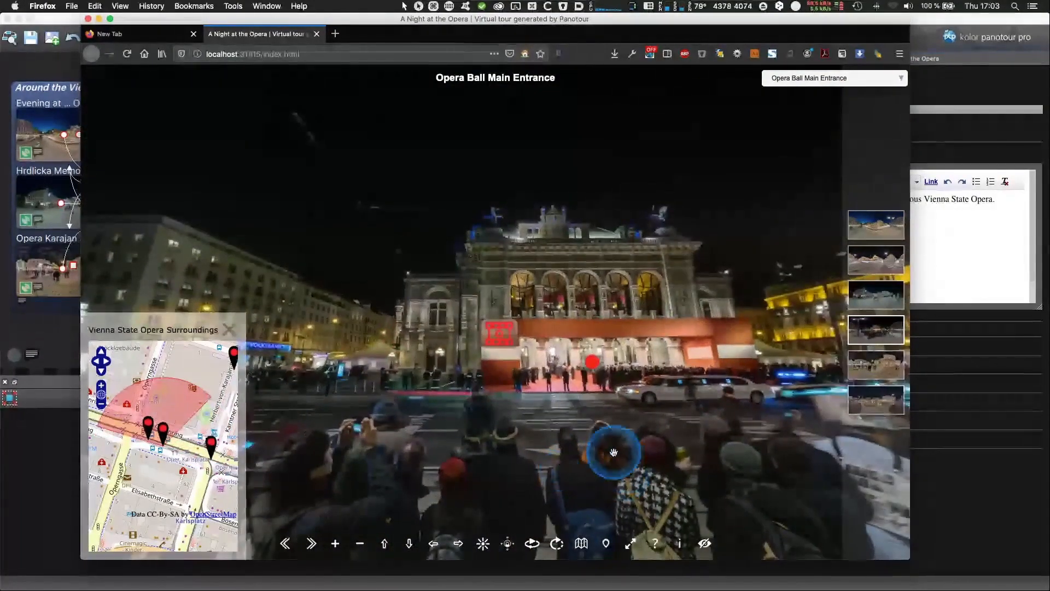
click(502, 340)
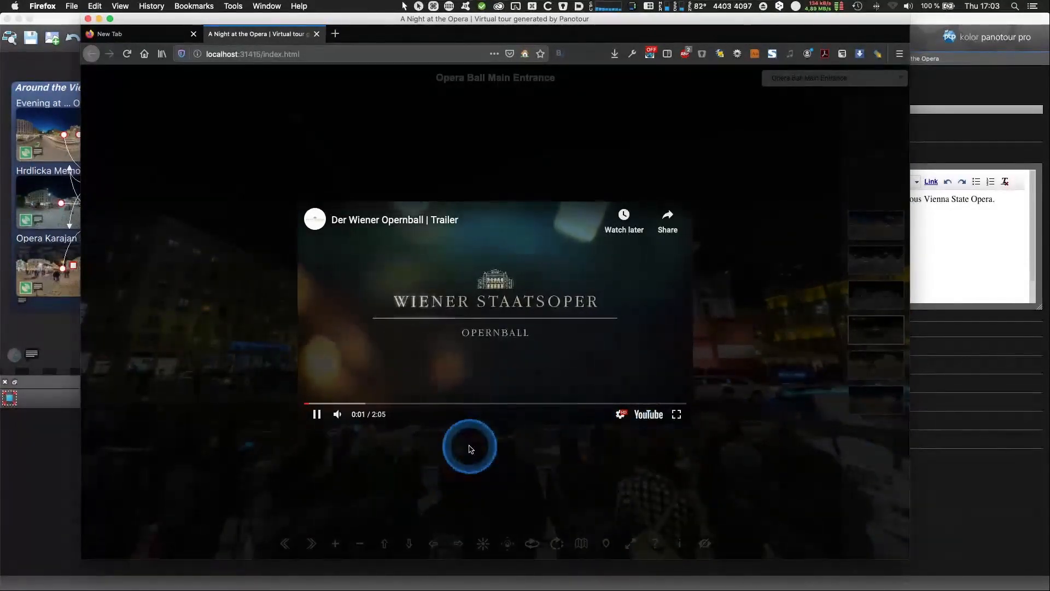
click(679, 461)
drag(328, 445, 610, 462)
Step: Follow the hotspots through Evening at the Opera Ring to View from Albertina Museum to the Opera
click(362, 395)
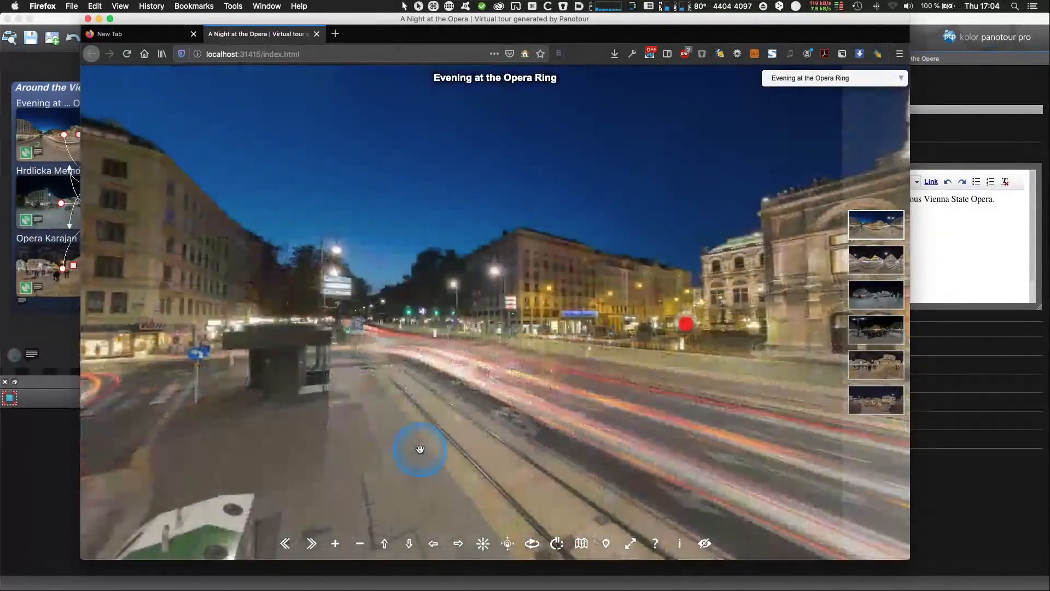
drag(420, 449, 531, 424)
click(544, 348)
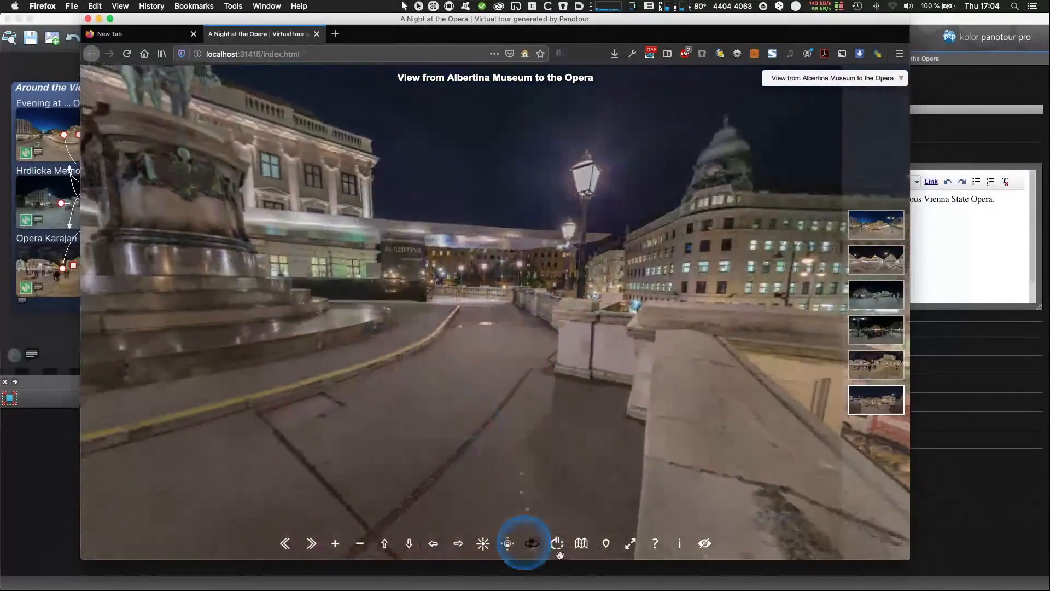
Step: Show the Vienna State Opera Interior floor plan over the panorama and hide it again
click(593, 546)
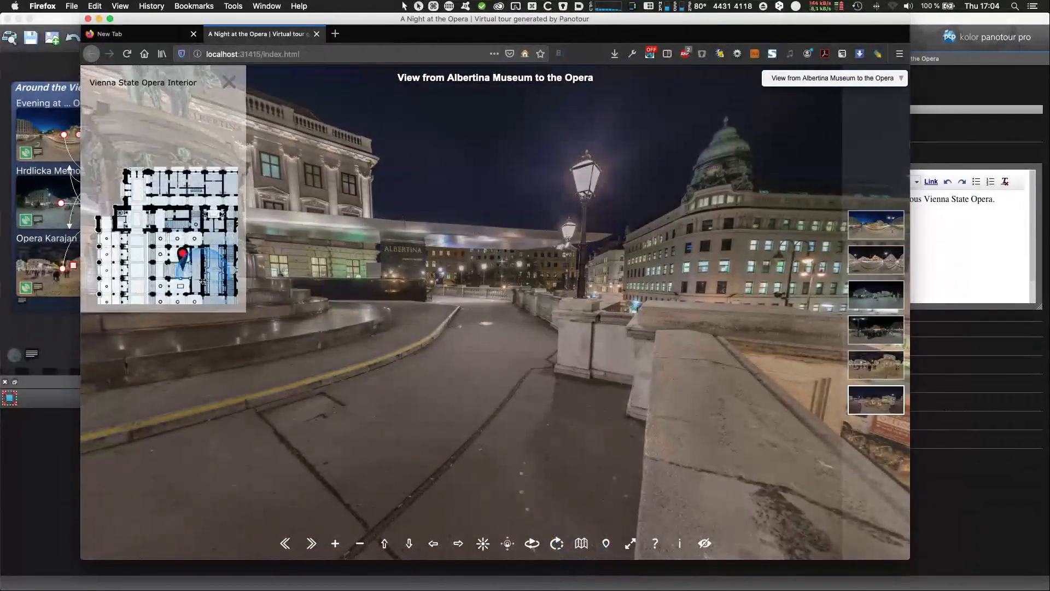
drag(206, 279, 133, 271)
click(378, 429)
click(577, 542)
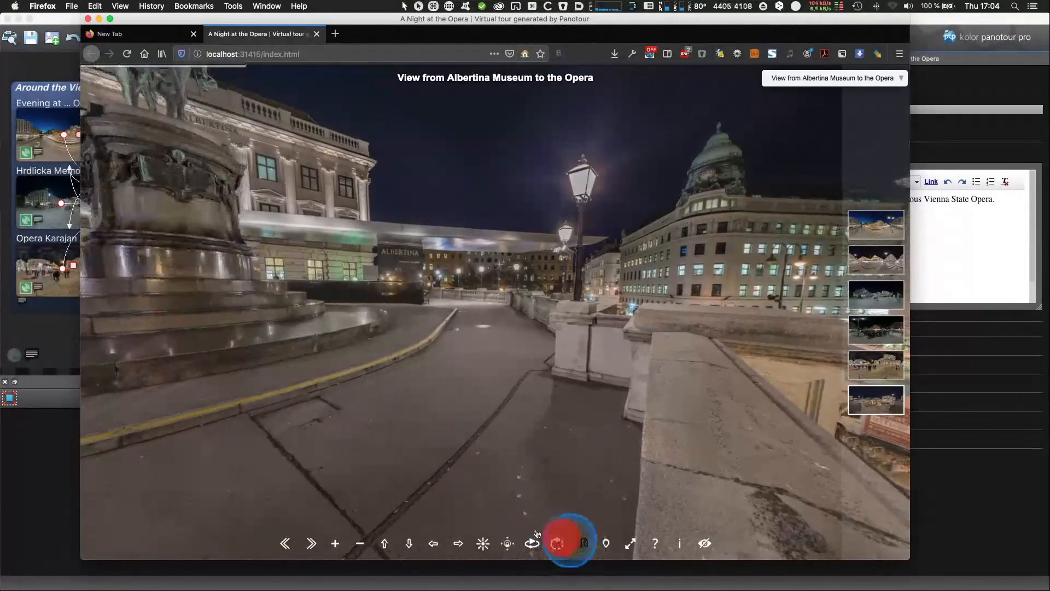
click(584, 542)
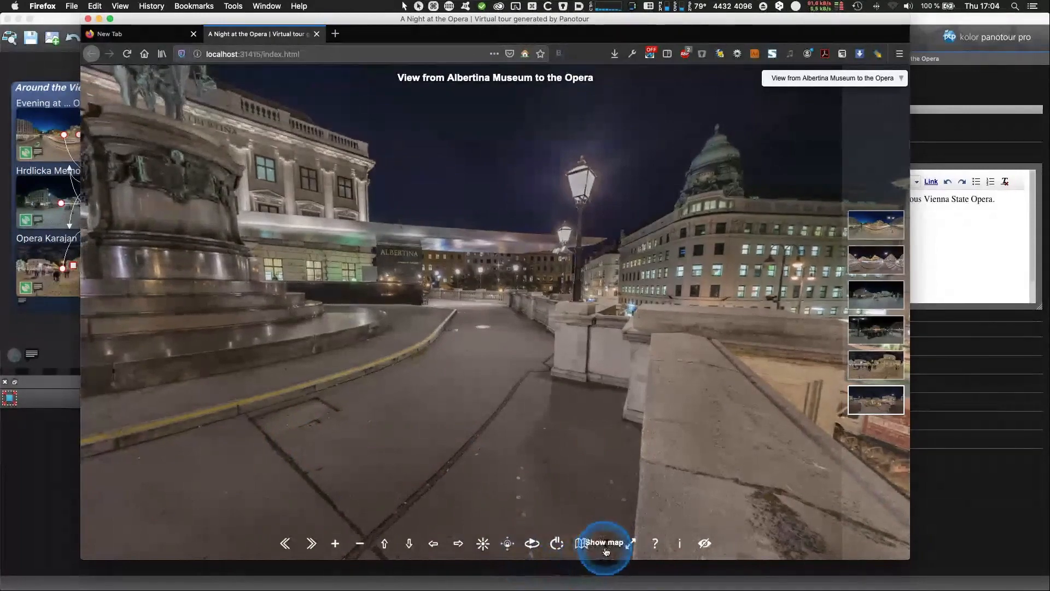
Step: Show the surroundings map, jump to Opera Karajan Square through its marker and shift the map
click(605, 545)
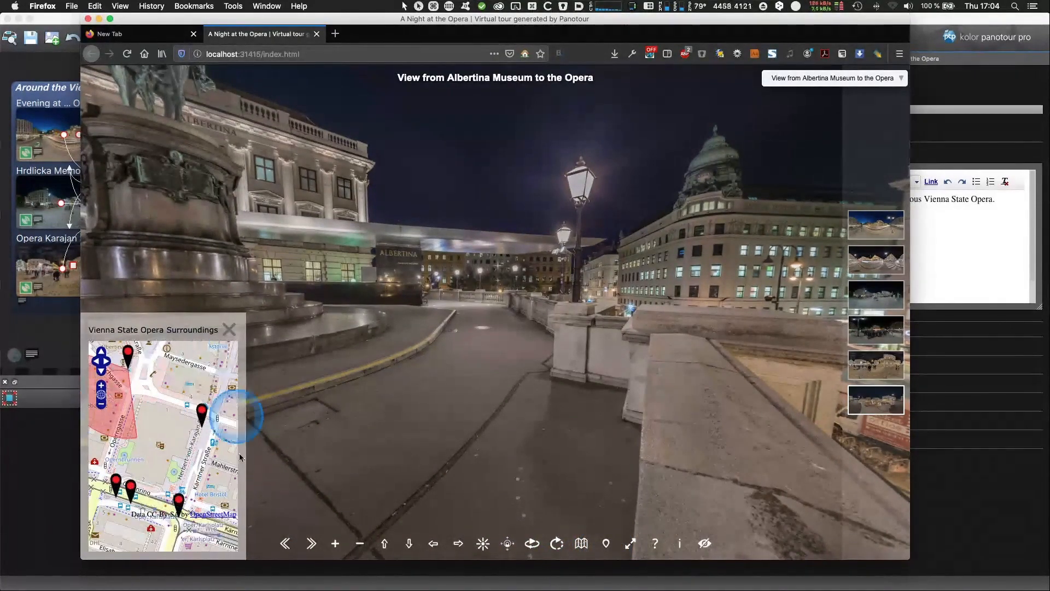
click(203, 410)
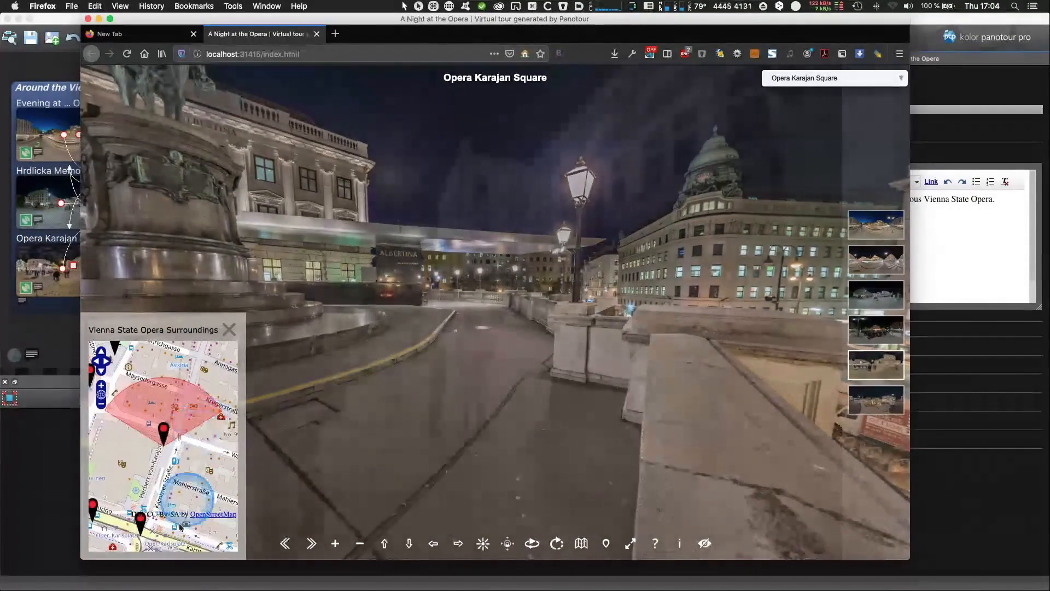
drag(172, 461, 188, 479)
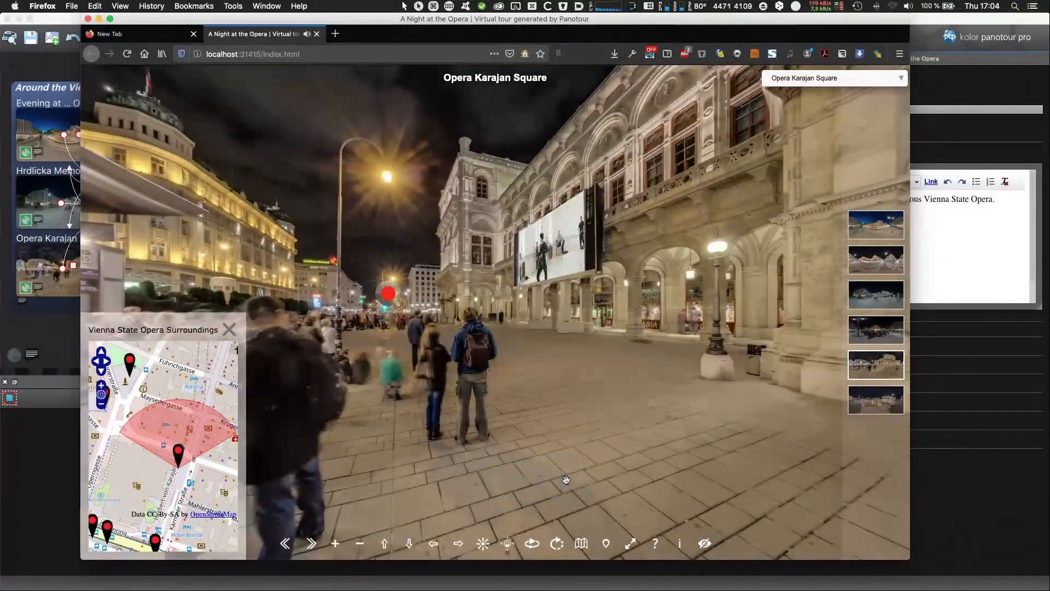
Step: Look around Opera Karajan Square and enter Opera Backstage through the hotspot in the arcade
drag(611, 441, 540, 458)
drag(620, 417, 603, 454)
drag(533, 449, 574, 432)
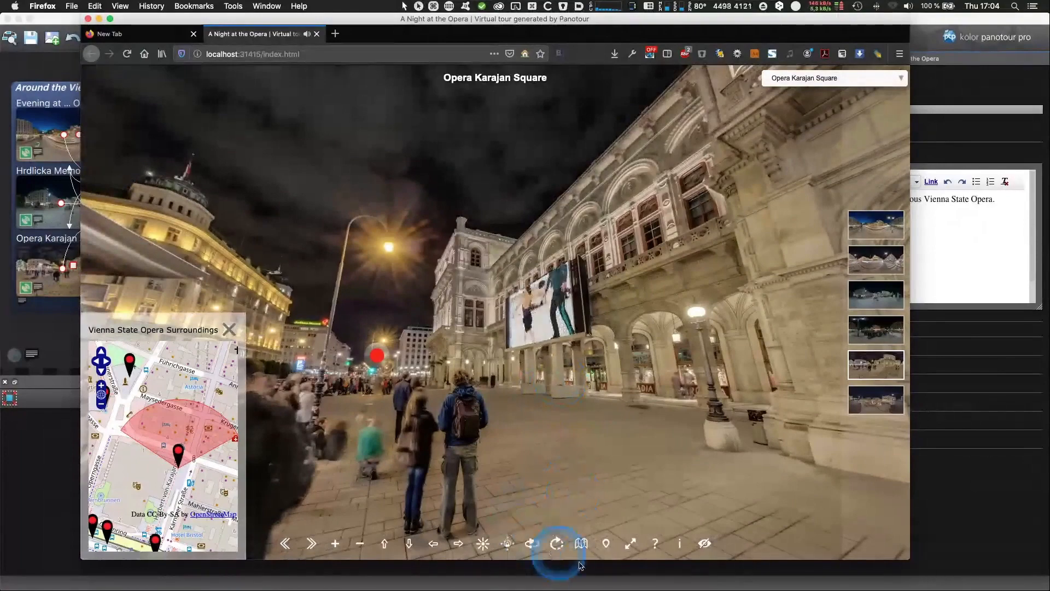
drag(717, 468, 591, 478)
drag(705, 491, 624, 478)
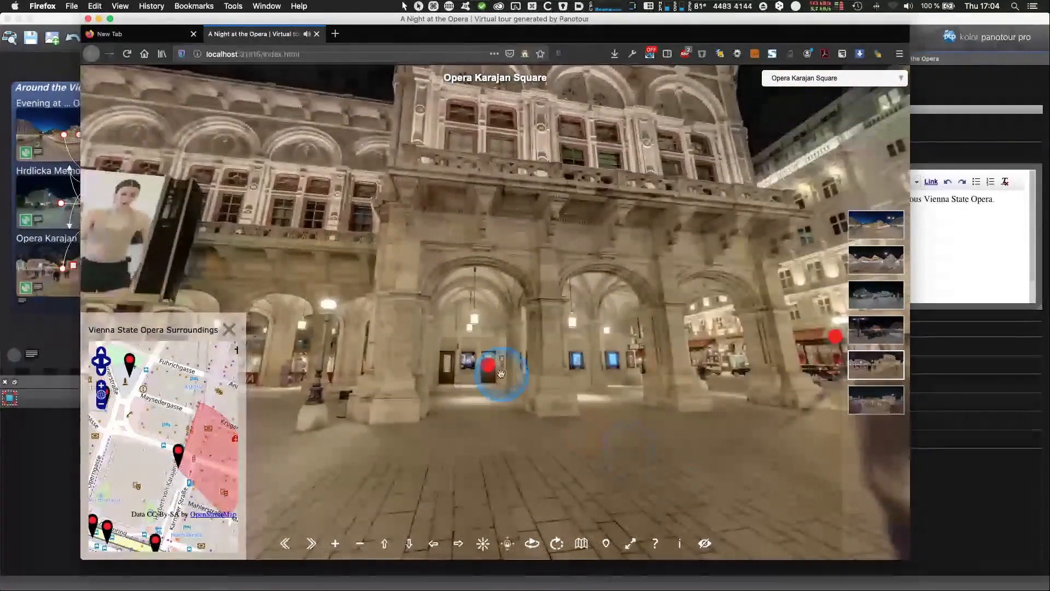
click(487, 363)
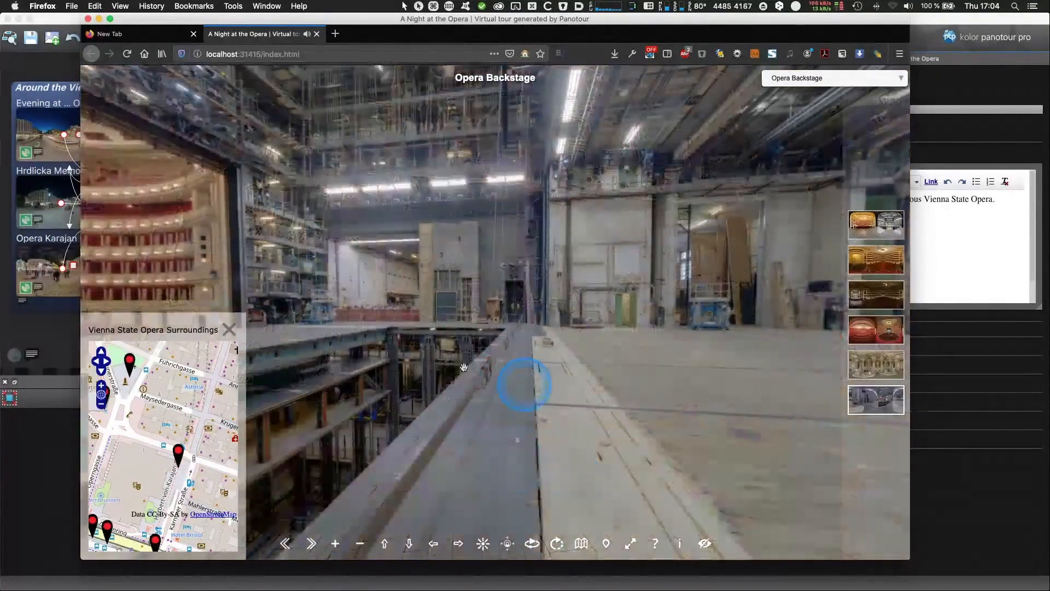
Step: Look around Opera Backstage, view the control desk photo from its image hotspot and close it
drag(520, 384, 495, 437)
drag(419, 332, 428, 387)
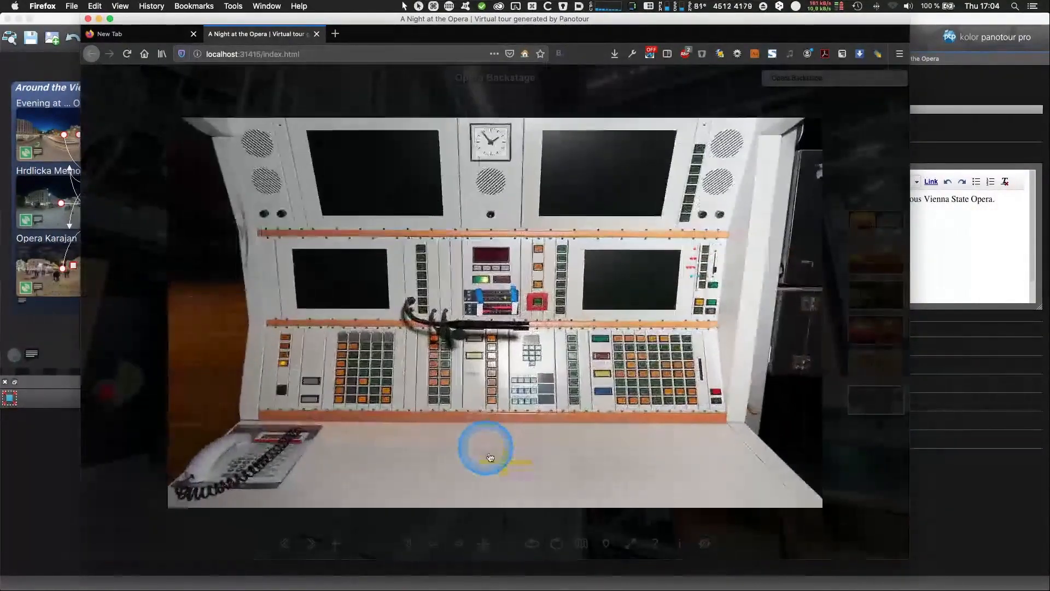
click(860, 392)
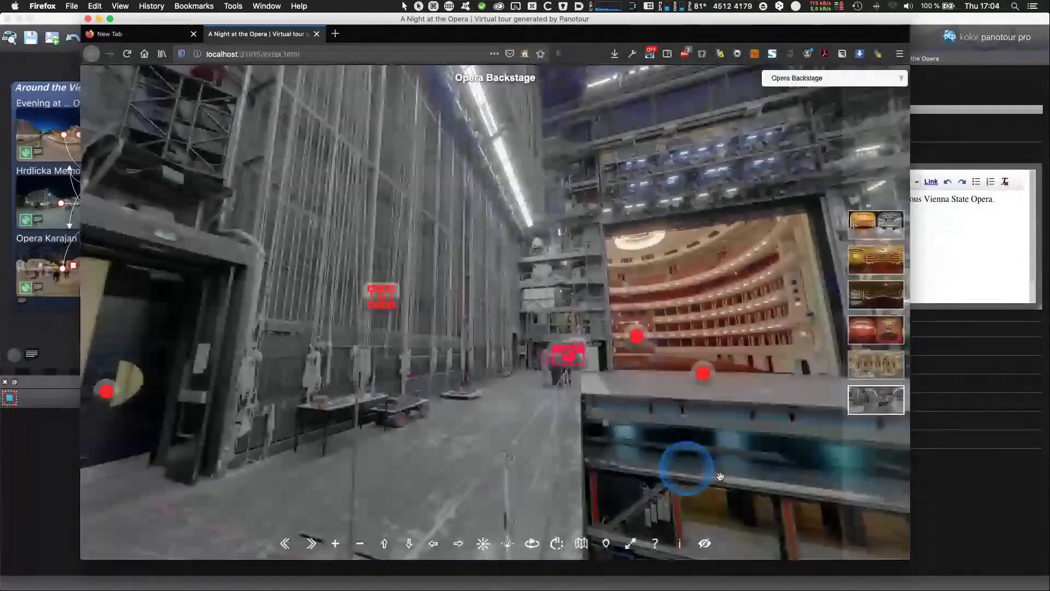
Step: Turn the Opera Backstage view, check the grouped list of panoramas and close the list
drag(728, 480, 534, 458)
drag(683, 488, 773, 88)
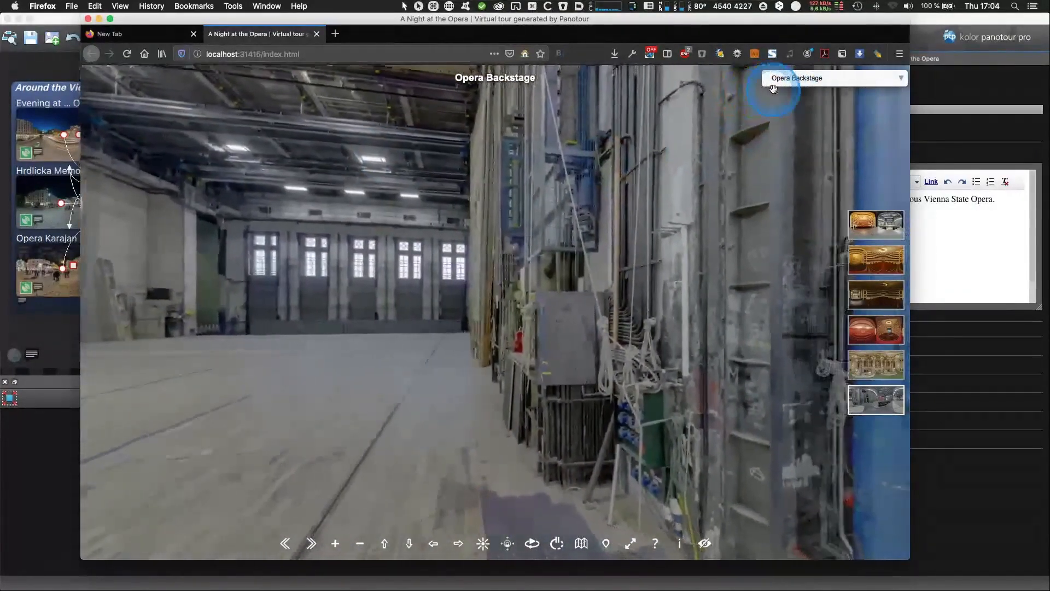
click(773, 89)
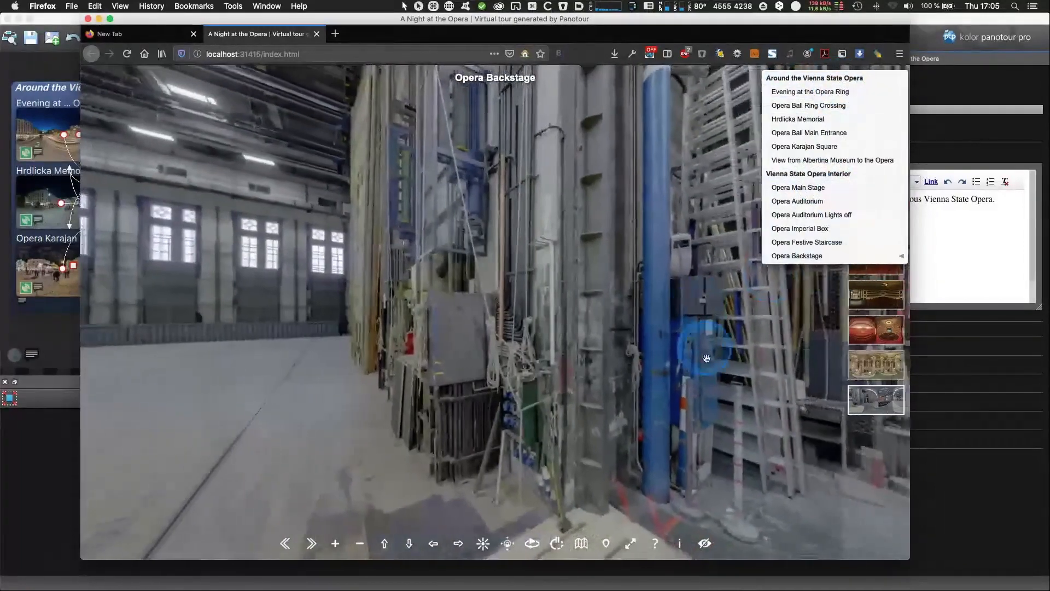
click(707, 359)
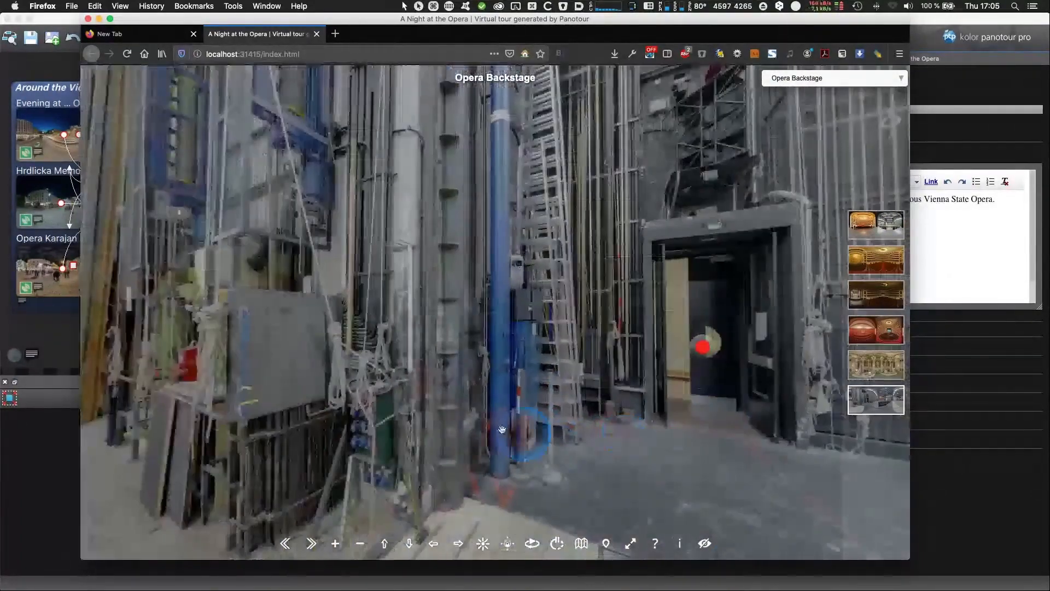
Step: Examine the Opera Backstage hotspots facing the auditorium and close the browser preview
drag(502, 430, 643, 407)
drag(505, 417, 406, 419)
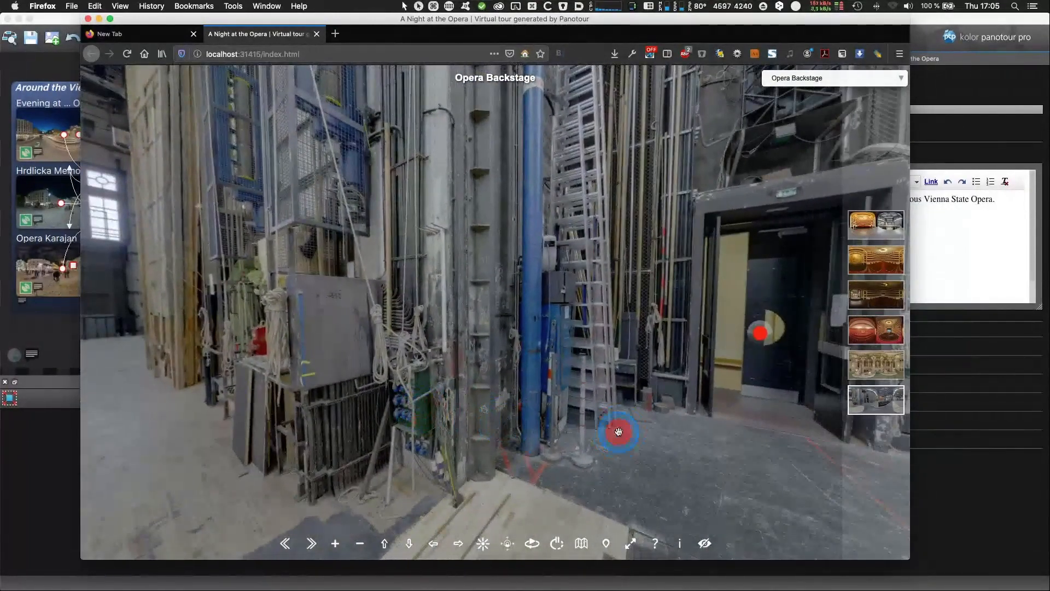
drag(618, 431, 504, 435)
drag(600, 457, 483, 440)
drag(565, 451, 490, 441)
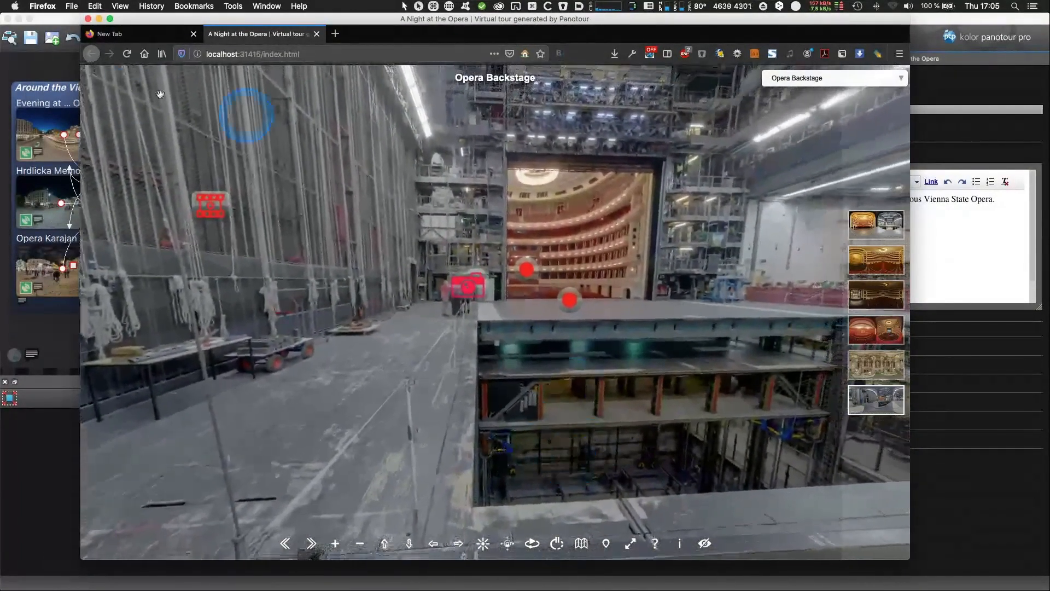
click(89, 18)
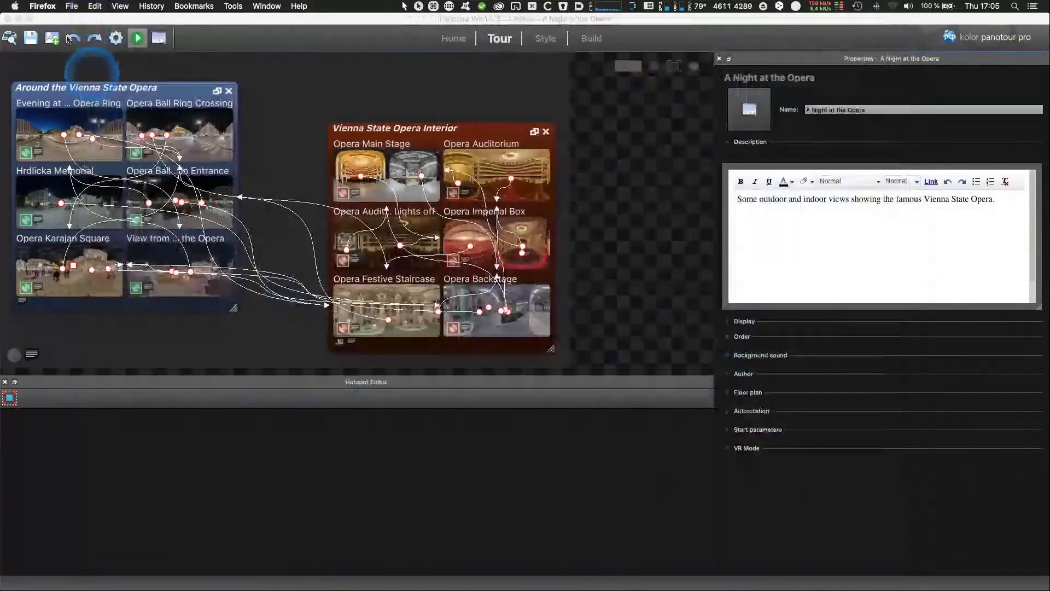
click(78, 23)
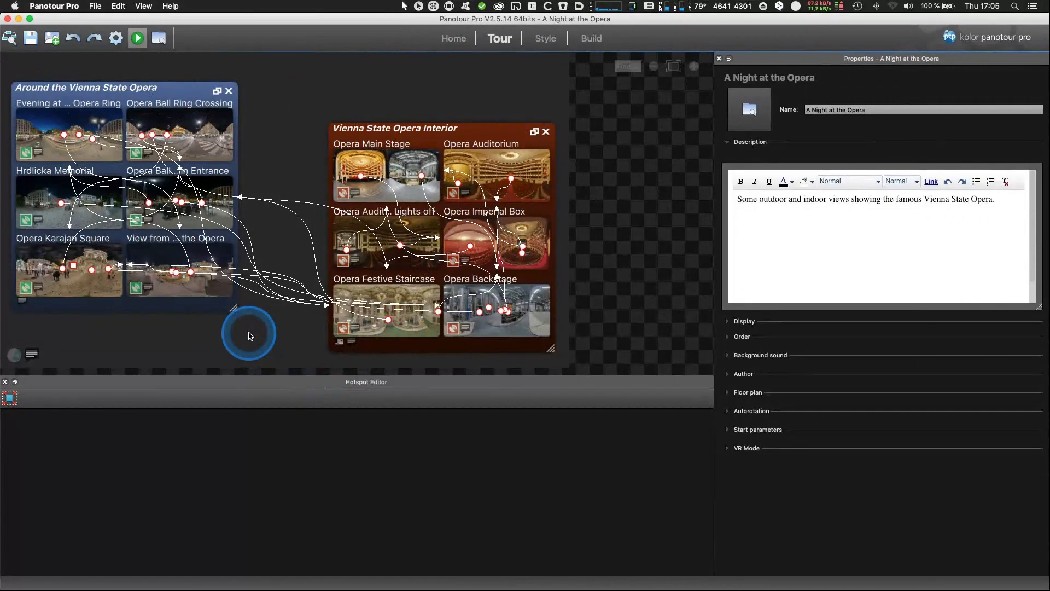
Step: Select the Around the Vienna State Opera group, open the project's web map and dismiss the Google Maps error
click(166, 300)
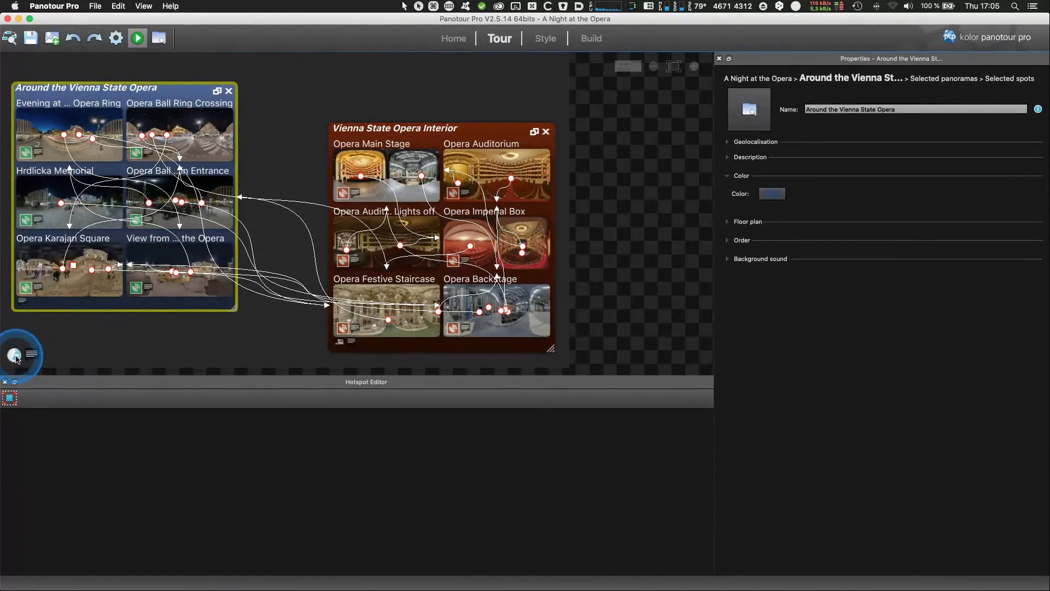
click(14, 355)
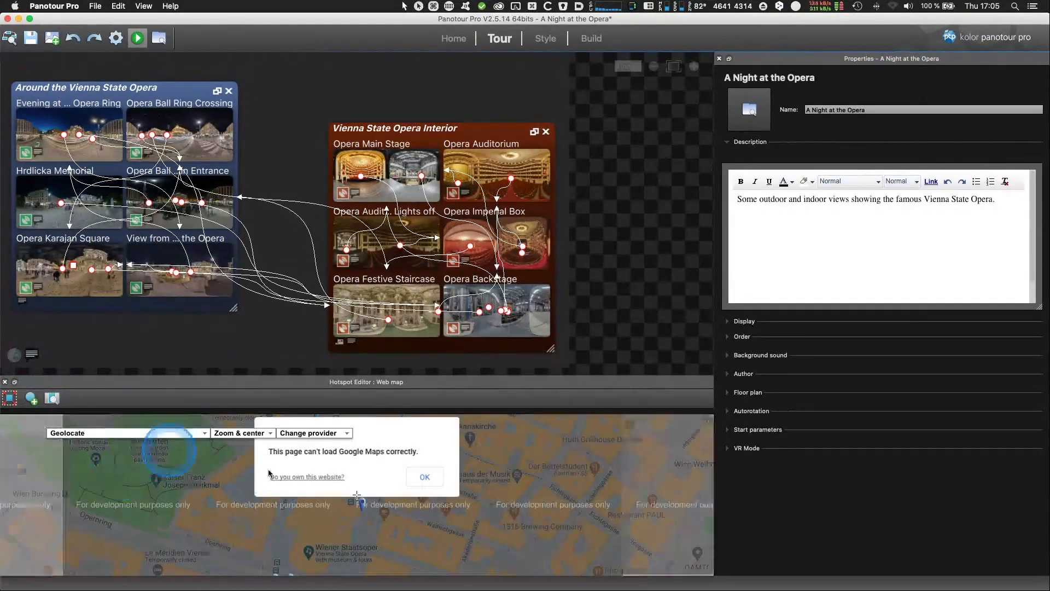
click(424, 488)
click(145, 505)
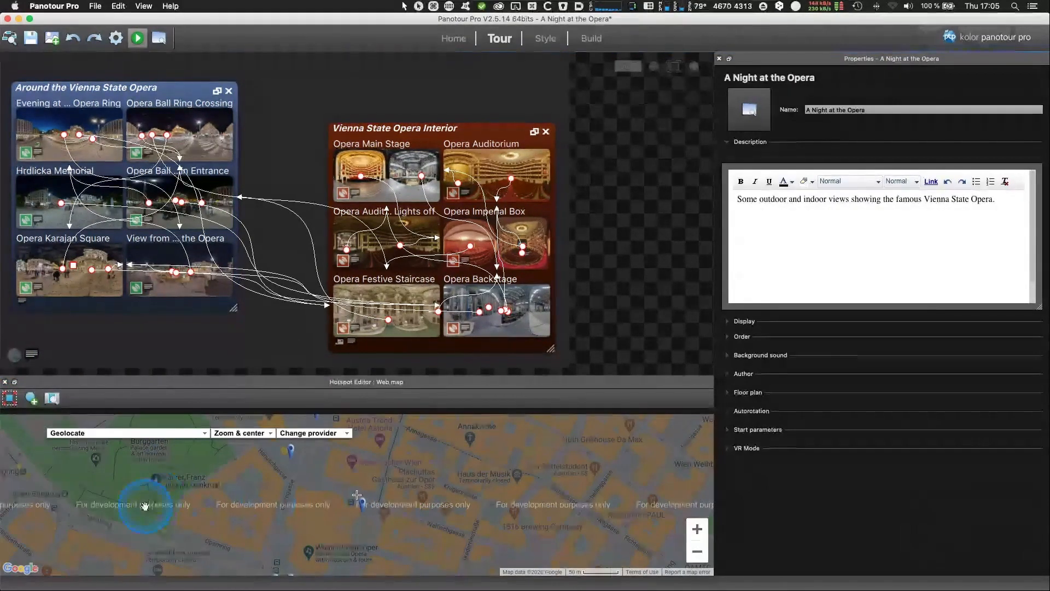
Step: View the floor plan of the Vienna State Opera Interior group and return to the project properties
click(341, 343)
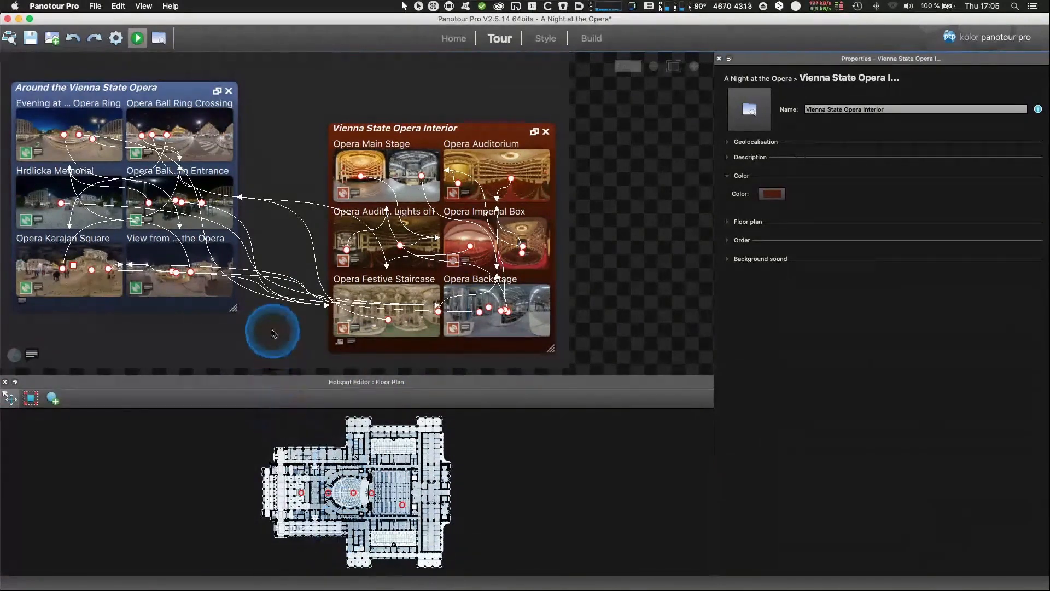
click(273, 331)
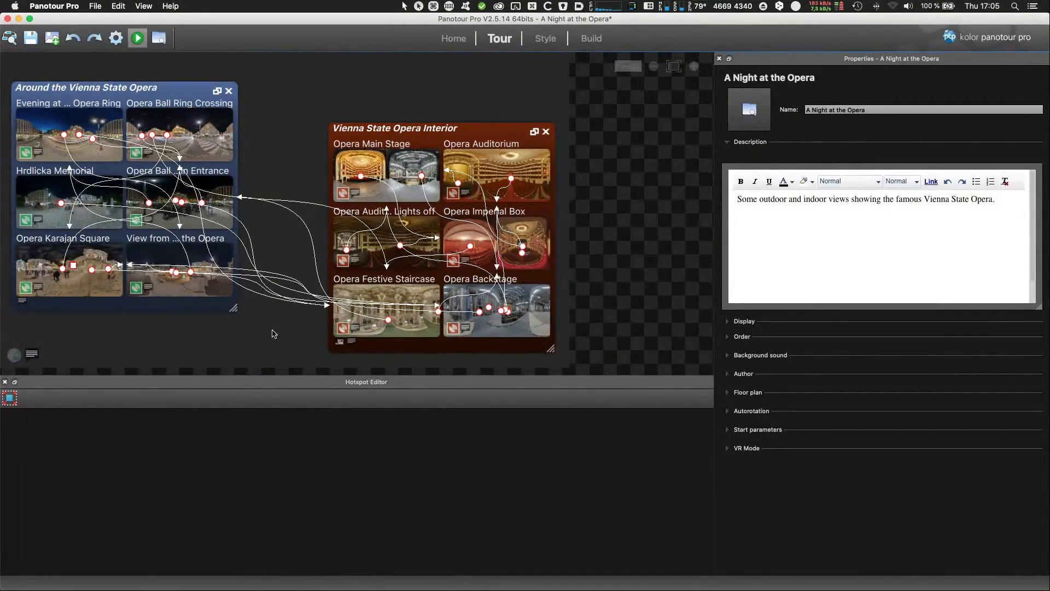
click(274, 334)
click(269, 341)
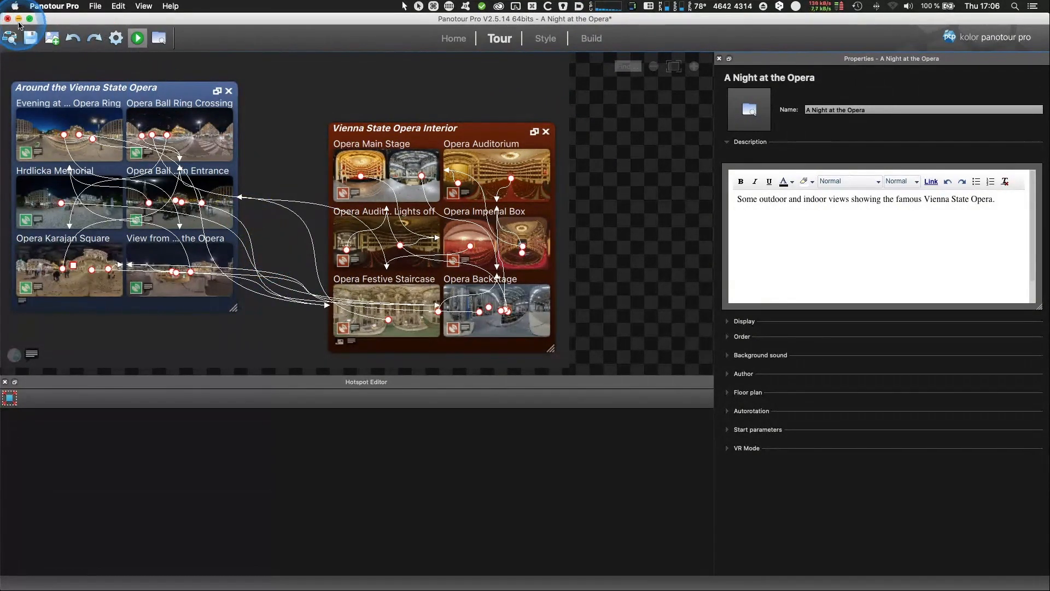
Step: Hide the project window and switch to Preview with the Folie05.jpg slide
click(29, 19)
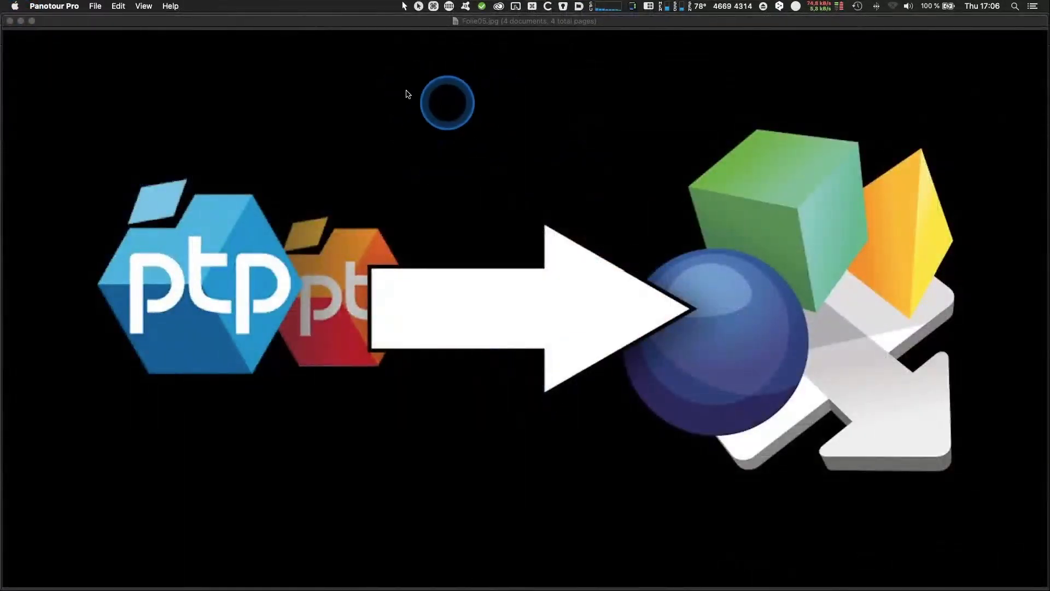
click(386, 27)
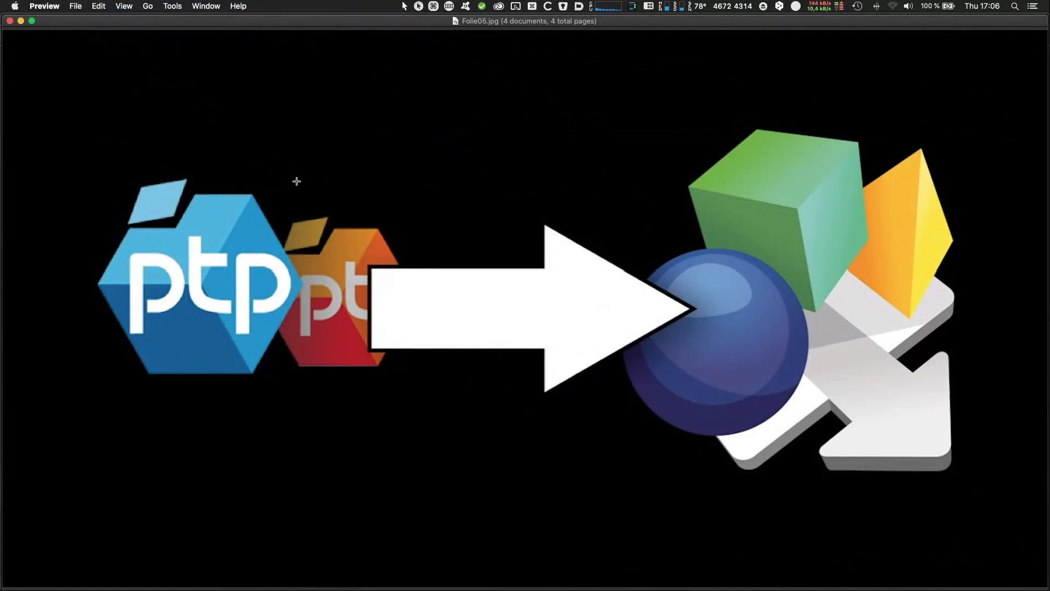
Step: Switch to Pano2VR and look through its window arrangement and help commands
key(super+Tab)
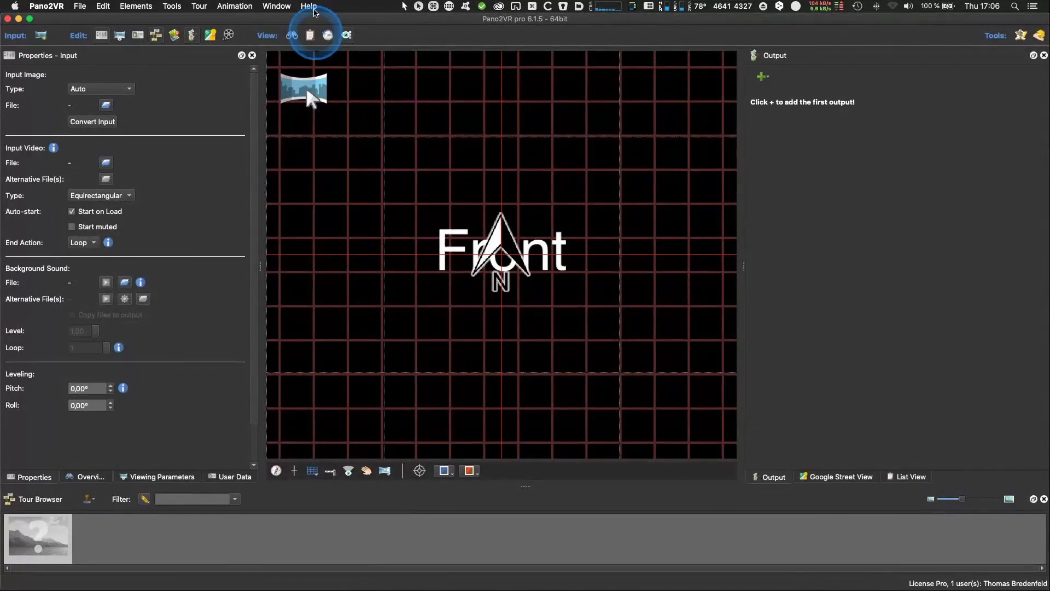
click(277, 6)
click(292, 22)
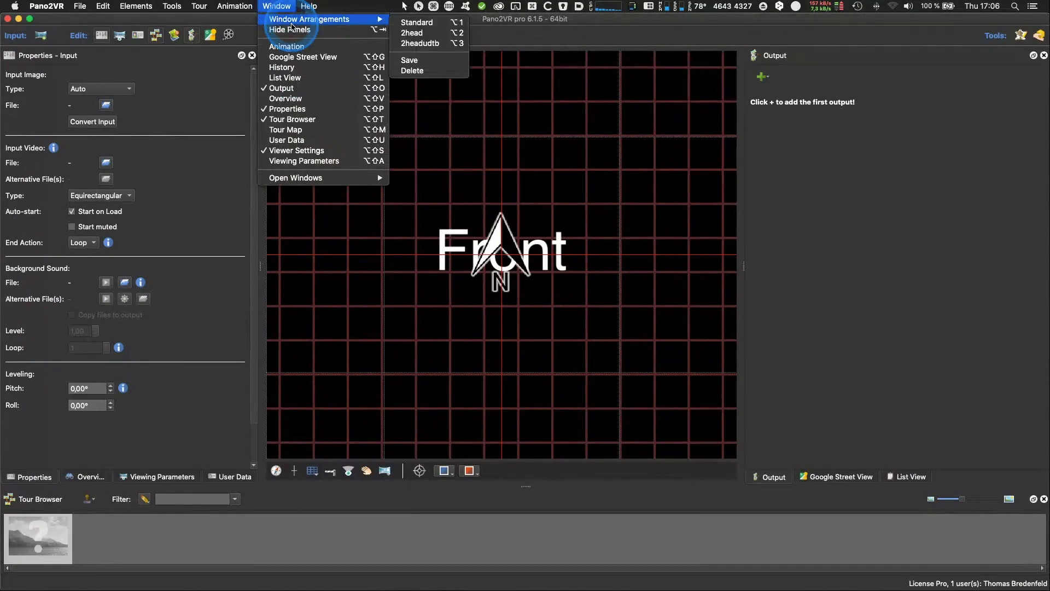
click(309, 5)
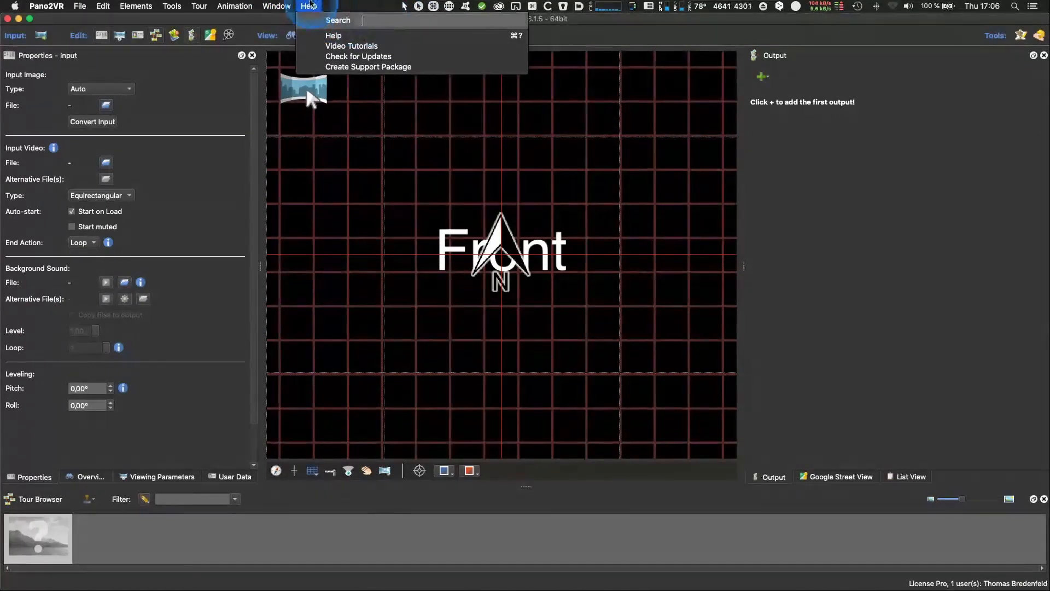
click(695, 22)
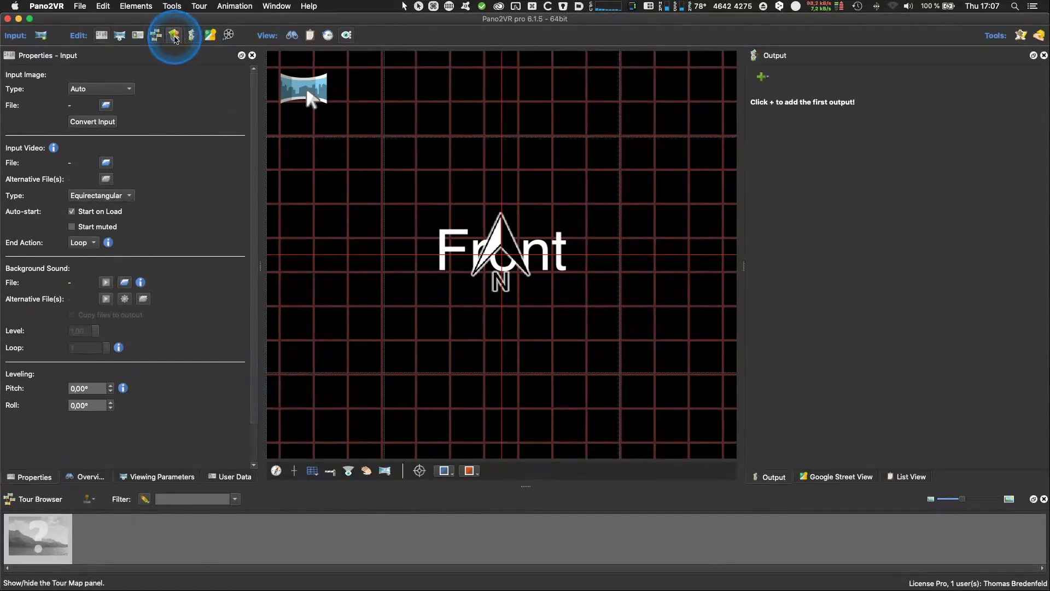
Step: Show the Tour Map with the Output grouped as a tab, narrow the Properties area and enlarge the Tour Browser
click(174, 36)
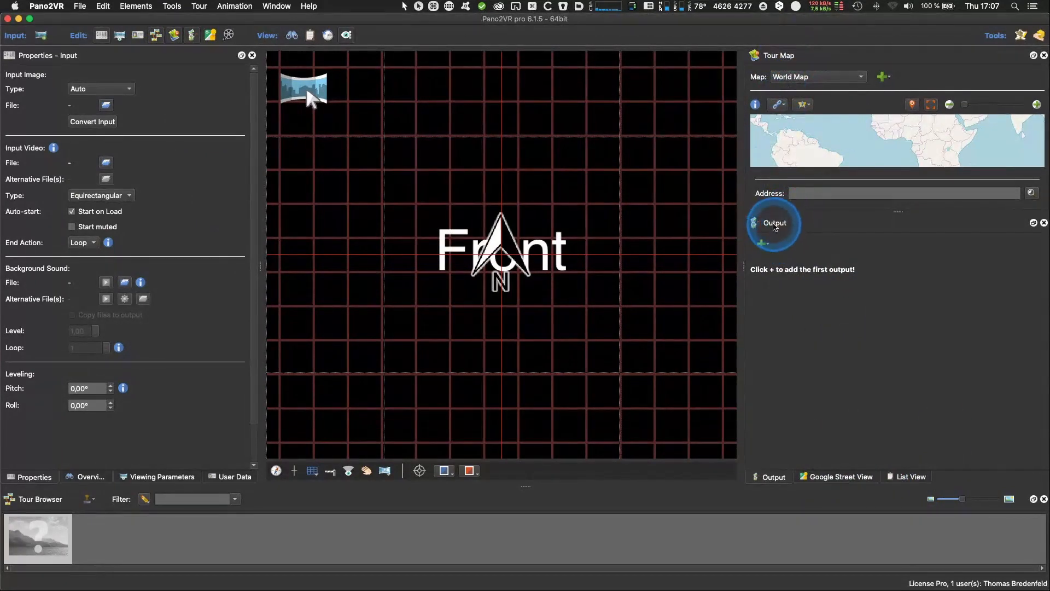
drag(773, 55, 820, 262)
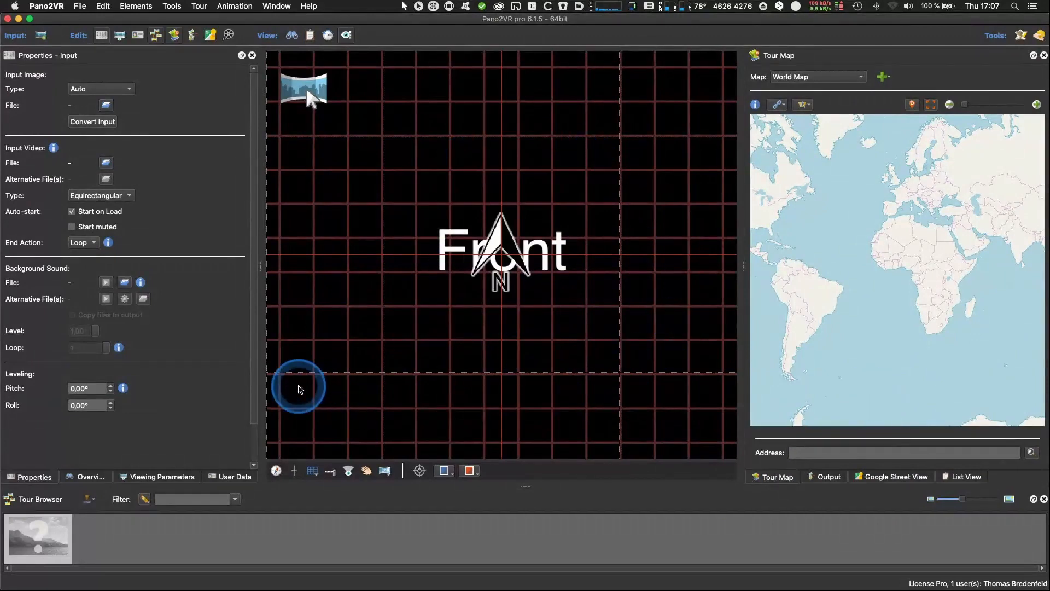
drag(257, 265, 236, 263)
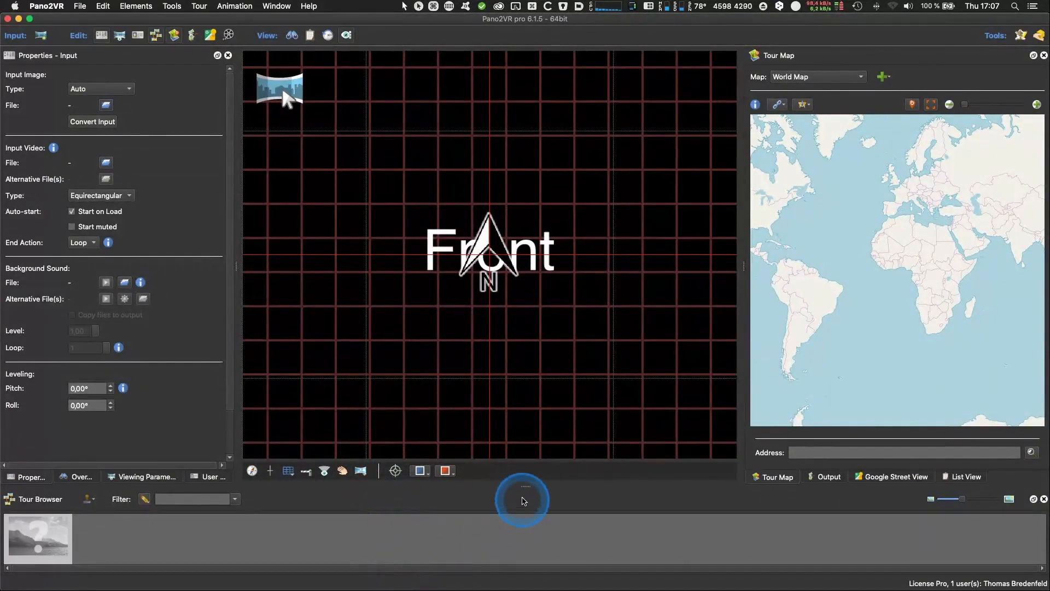
drag(524, 487, 525, 451)
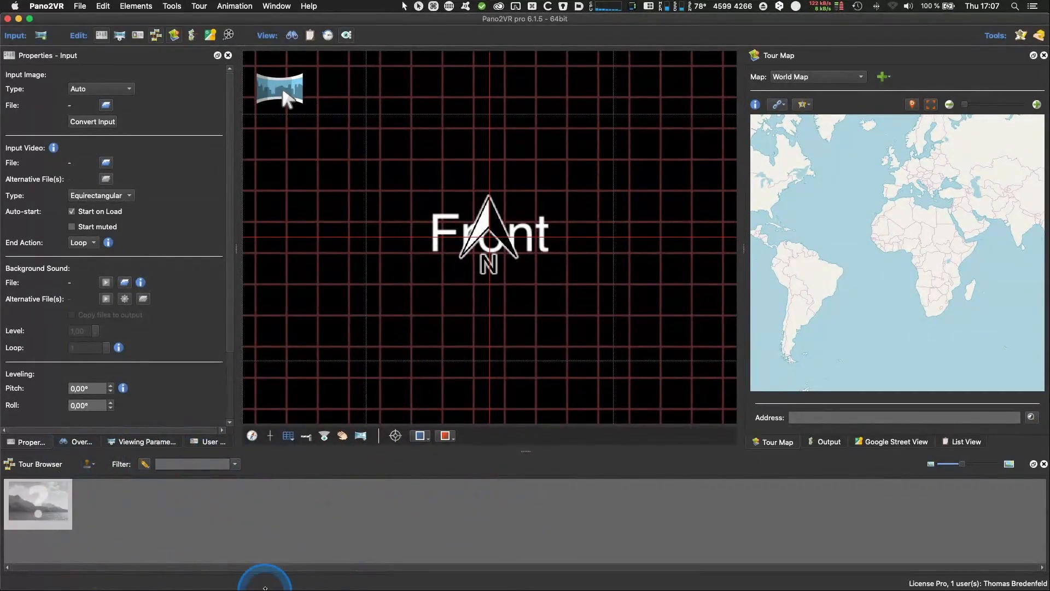
Step: Import the Panotour project a_night_in_the_opera.kpt from the PTP_to_Pano2VR folder inside Pano2VR_Webinars
click(78, 6)
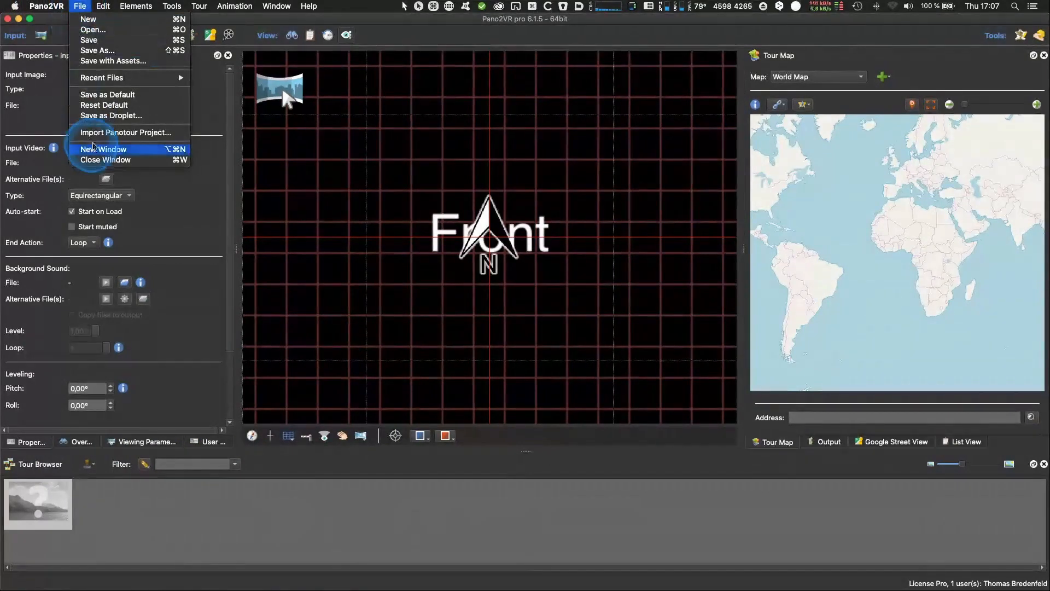
click(108, 134)
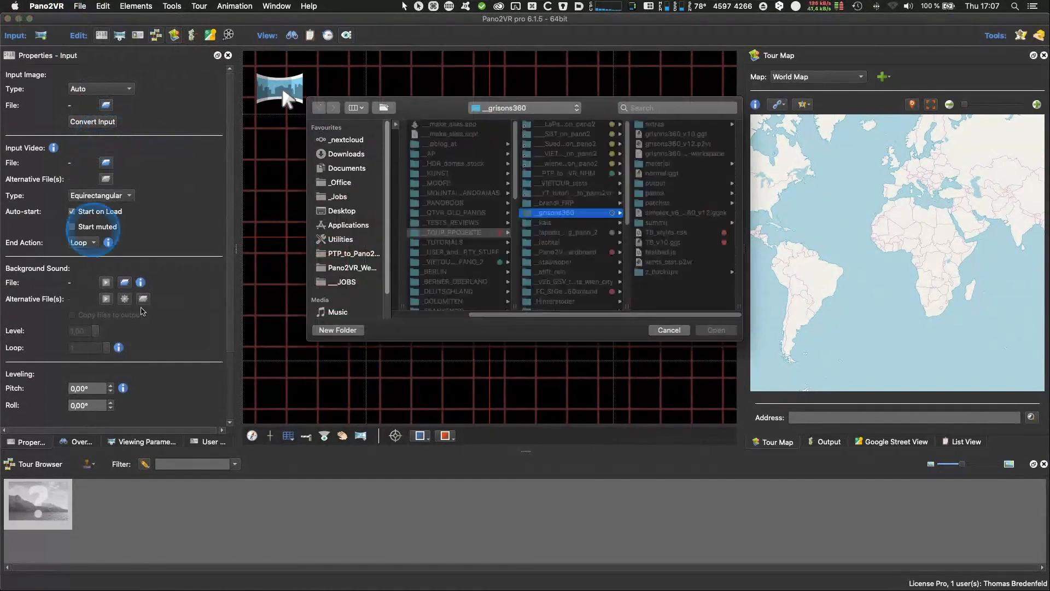
click(342, 210)
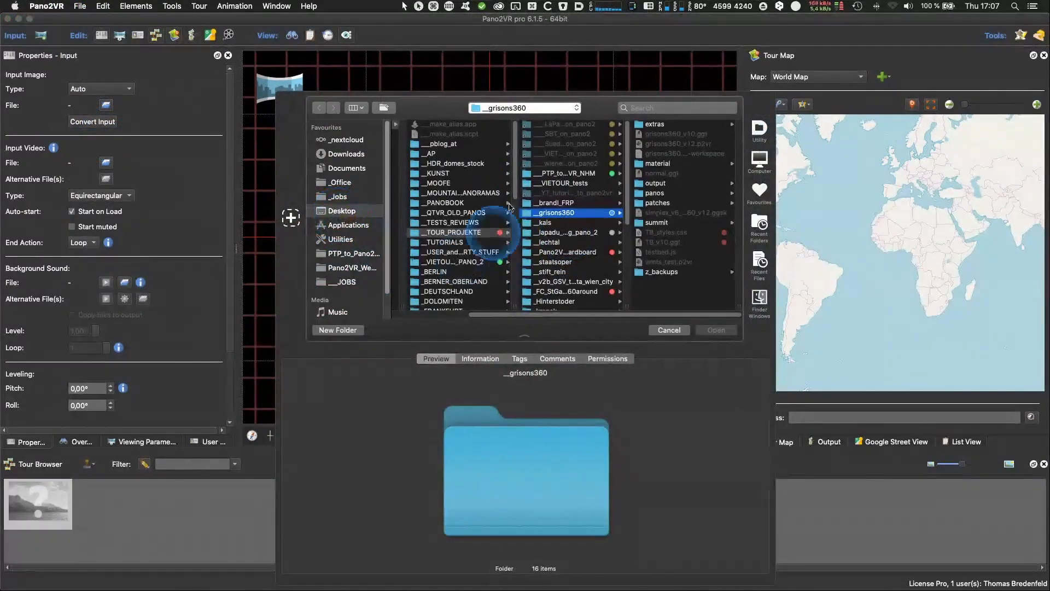
scroll(443, 274, down, 5)
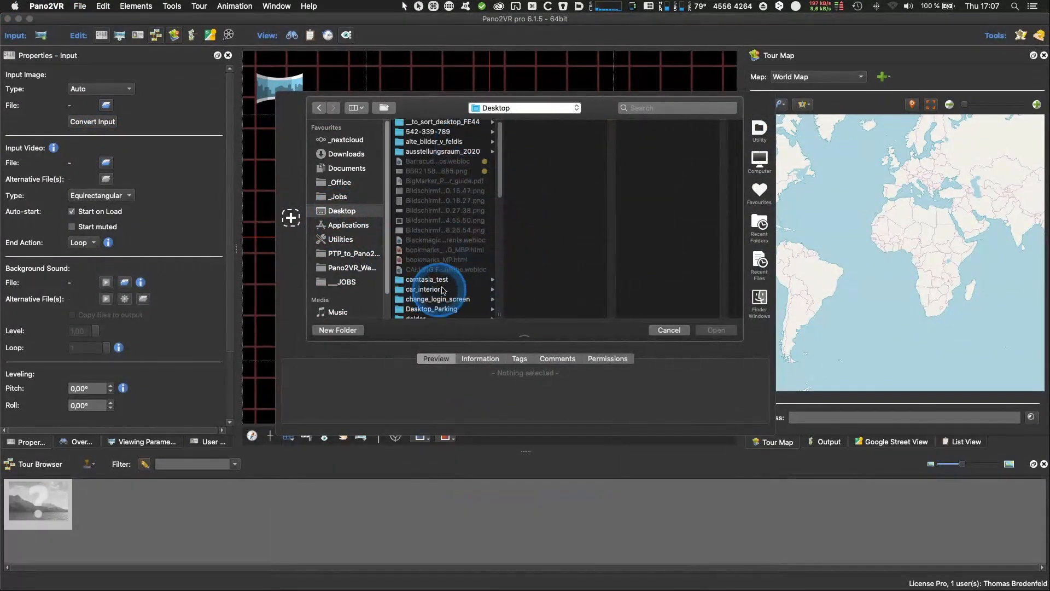
scroll(436, 252, down, 6)
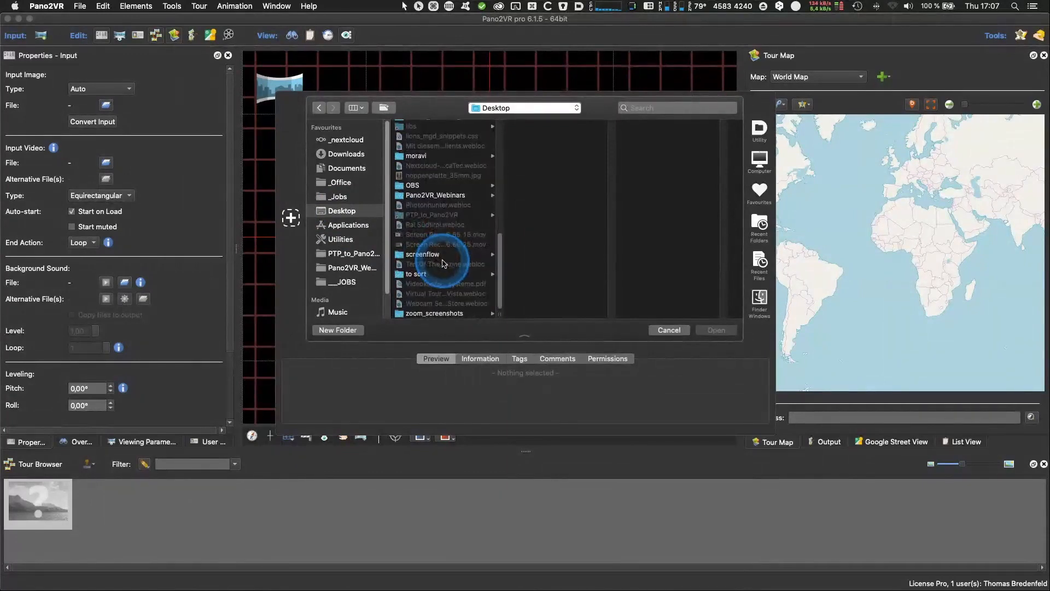
click(356, 267)
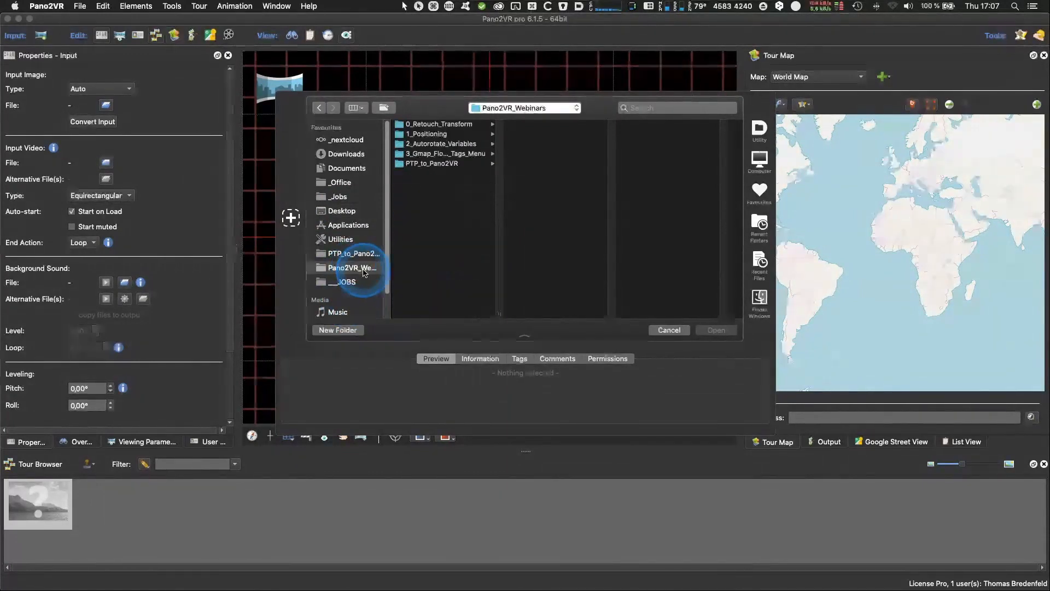
click(436, 165)
click(546, 144)
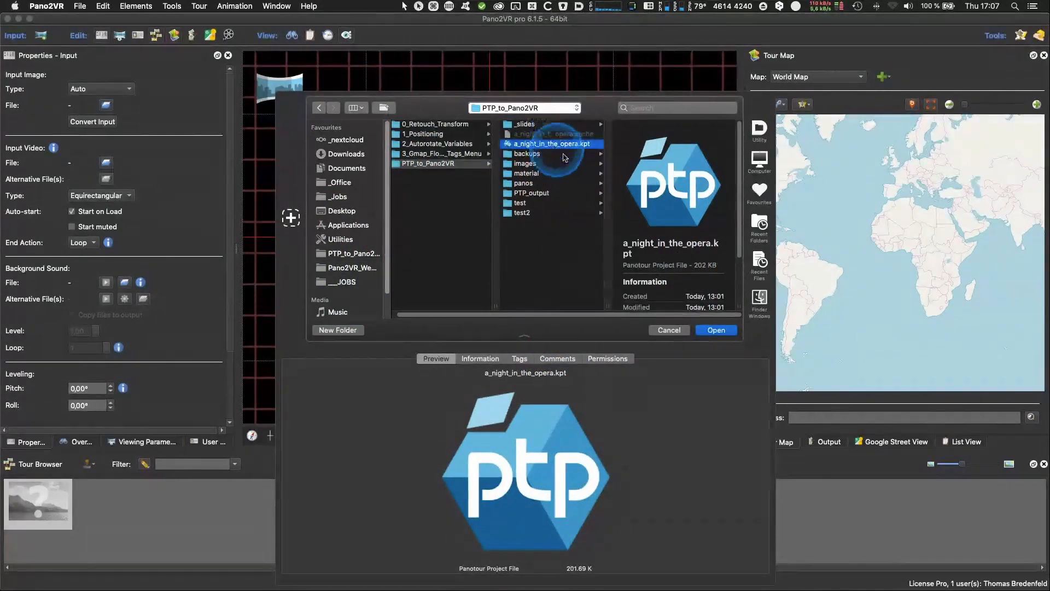
click(716, 330)
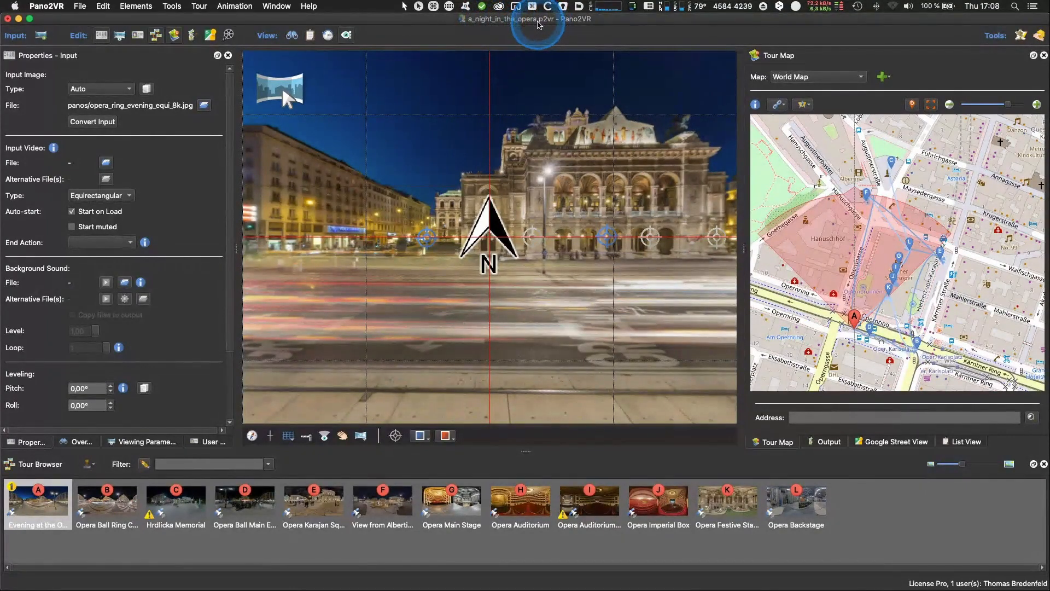
Step: Save the imported project as a_night_in_the_opera.p2vr in a new folder named PTP_import inside PTP_to_Pano2VR
click(80, 6)
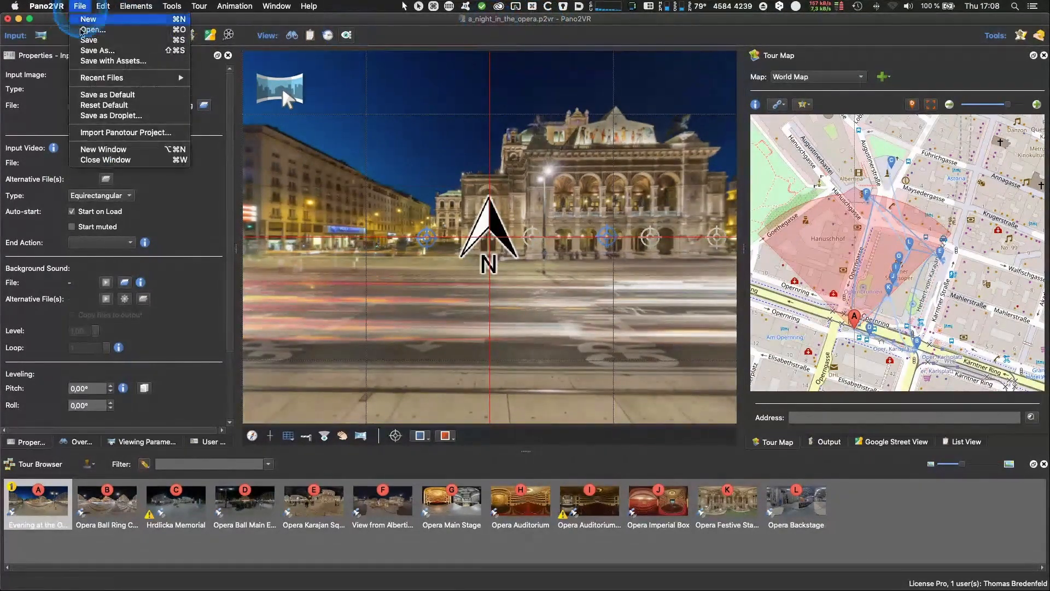
click(96, 50)
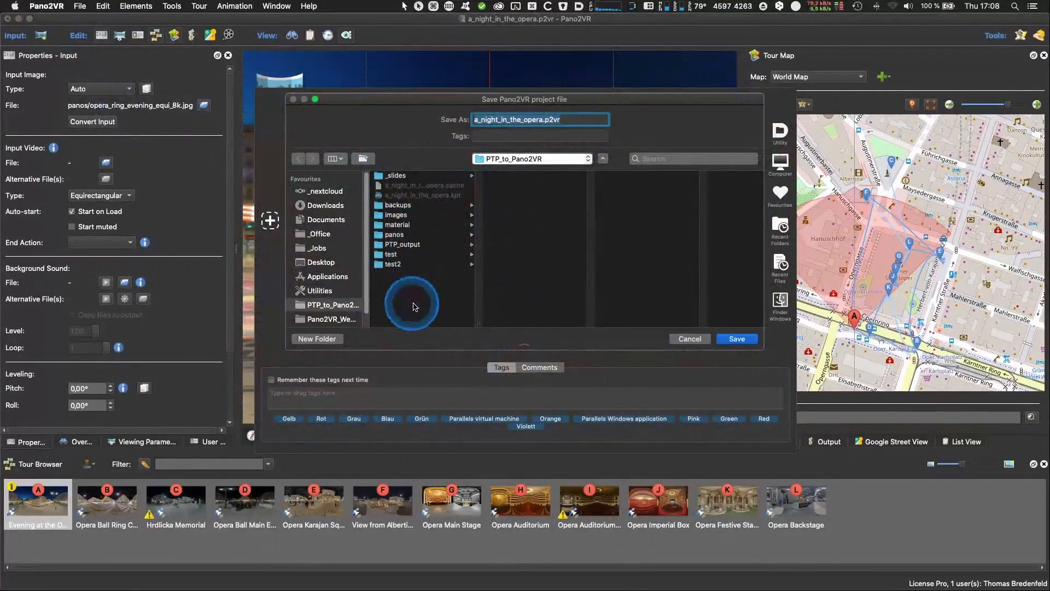
click(318, 339)
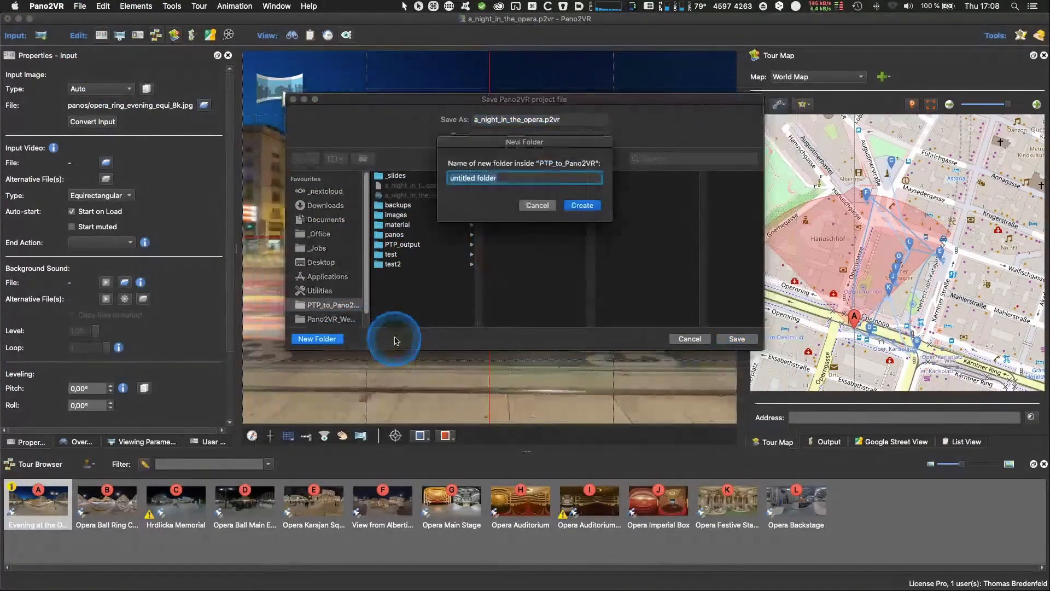
text(PT)
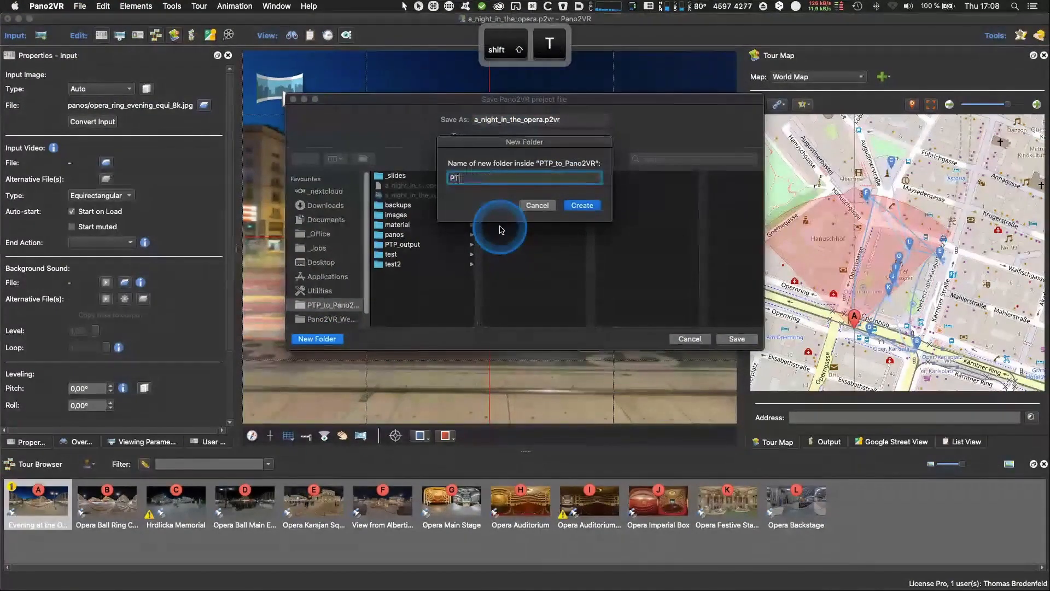
text(P_import)
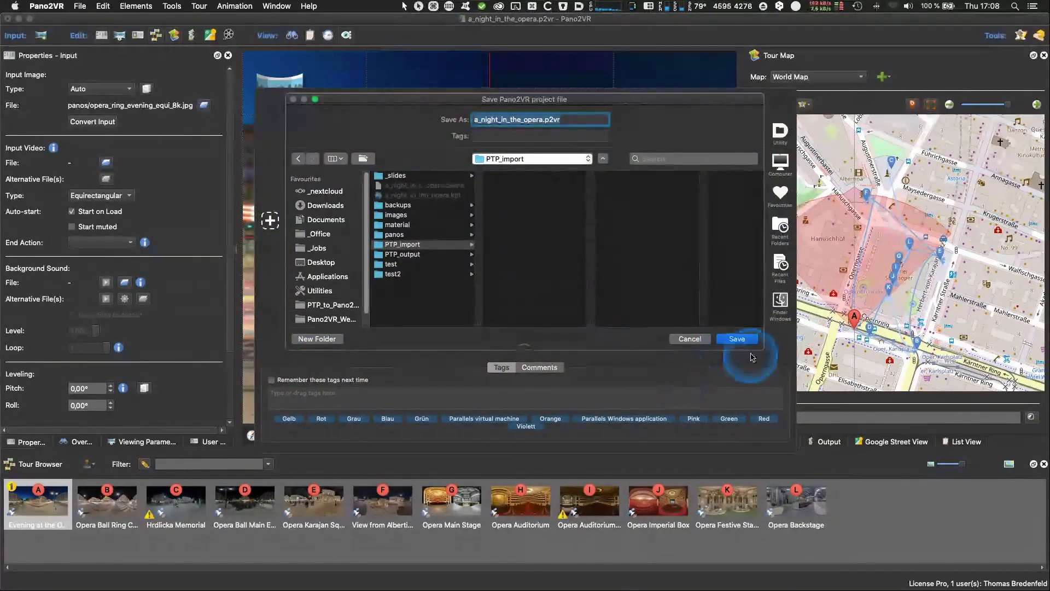
click(737, 338)
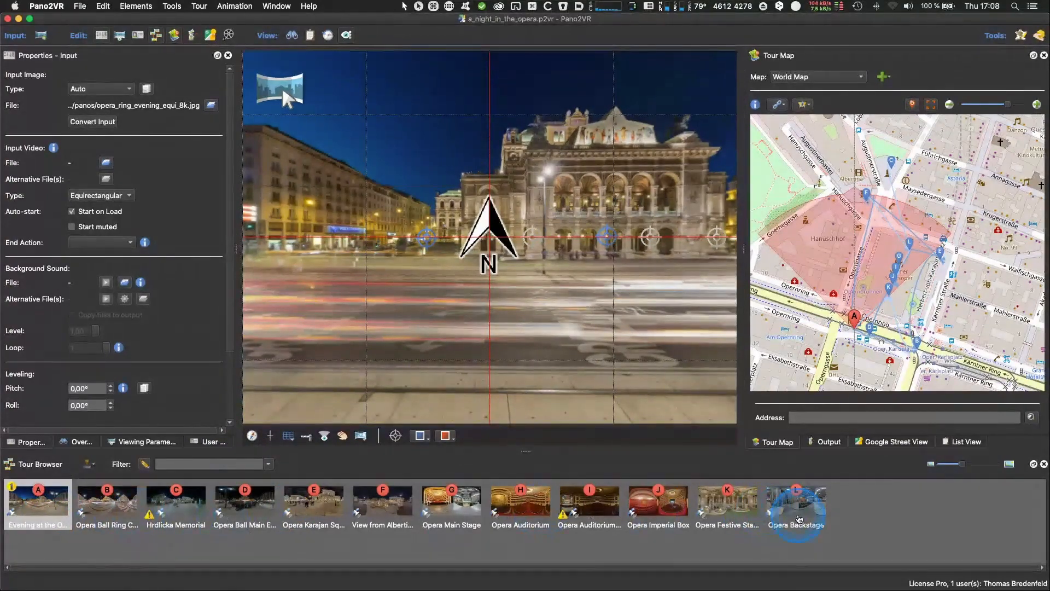
Step: Compare the imported tour nodes with the panoramas in Panotour Pro and check their warning and GPS markers in Pano2VR
mouse_move(798, 518)
mouse_move(747, 508)
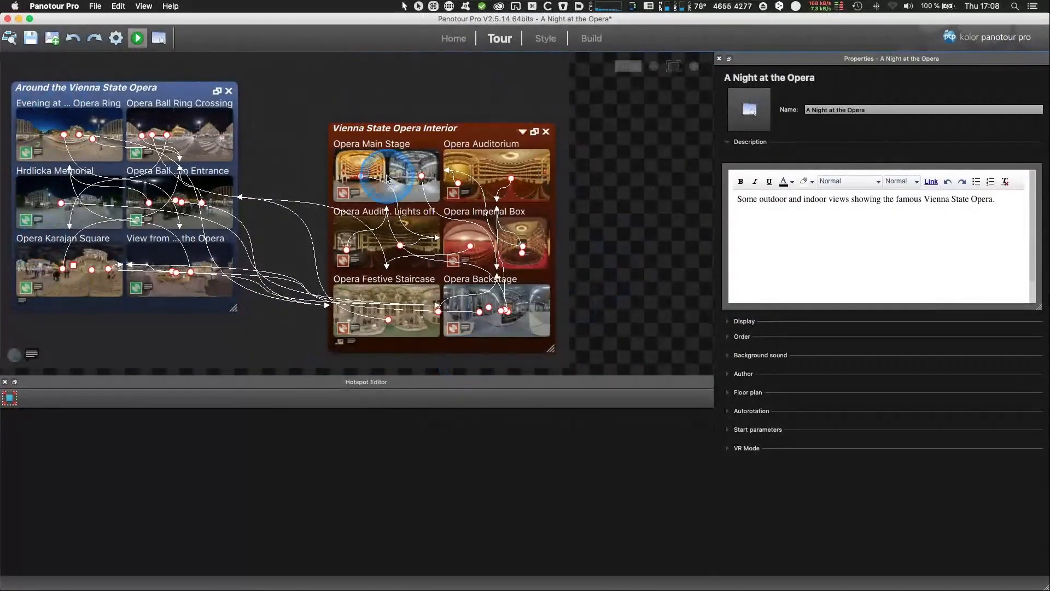
key(super+Tab)
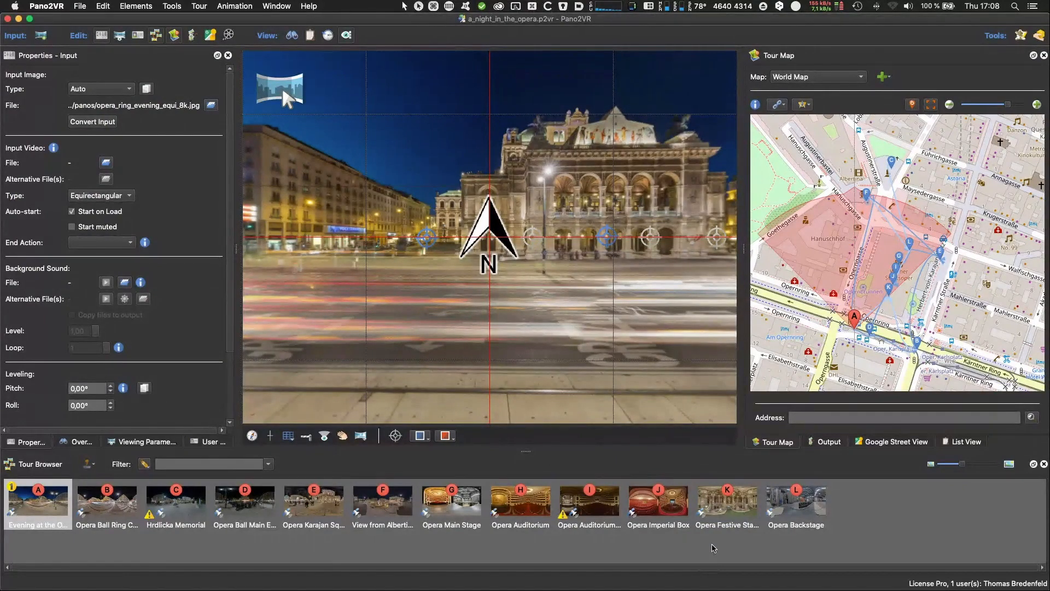
click(101, 520)
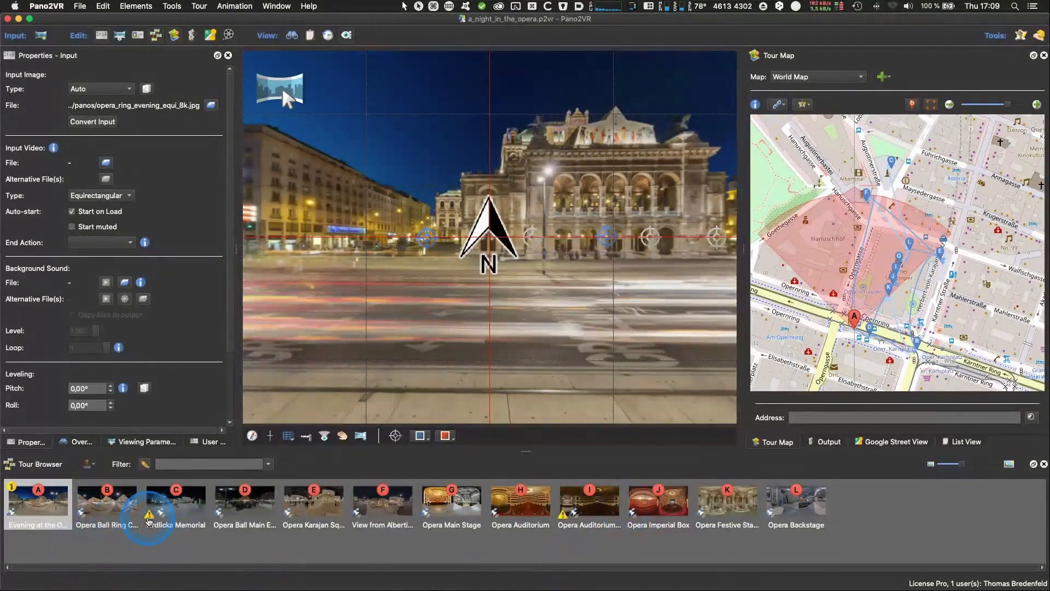
mouse_move(149, 519)
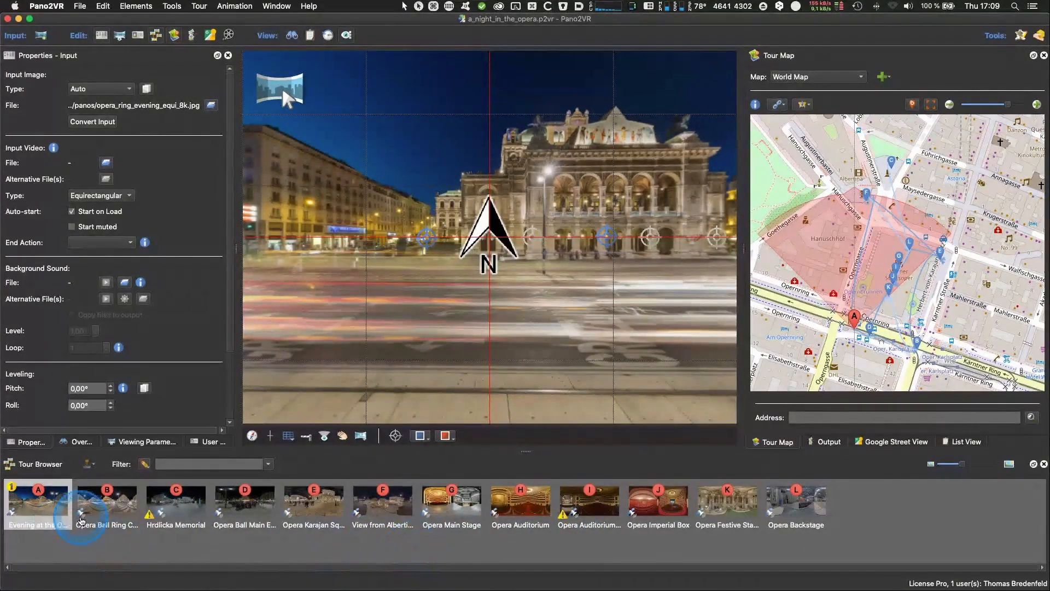
mouse_move(81, 519)
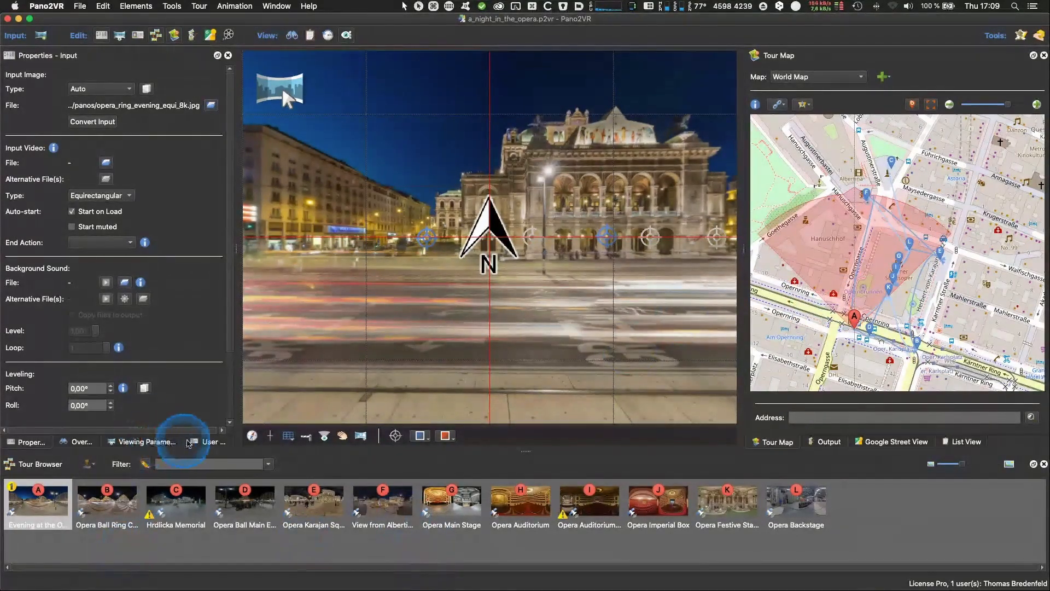
Step: Open the user data of the Evening at the Opera Ring node and widen its area to fit the fields
click(204, 442)
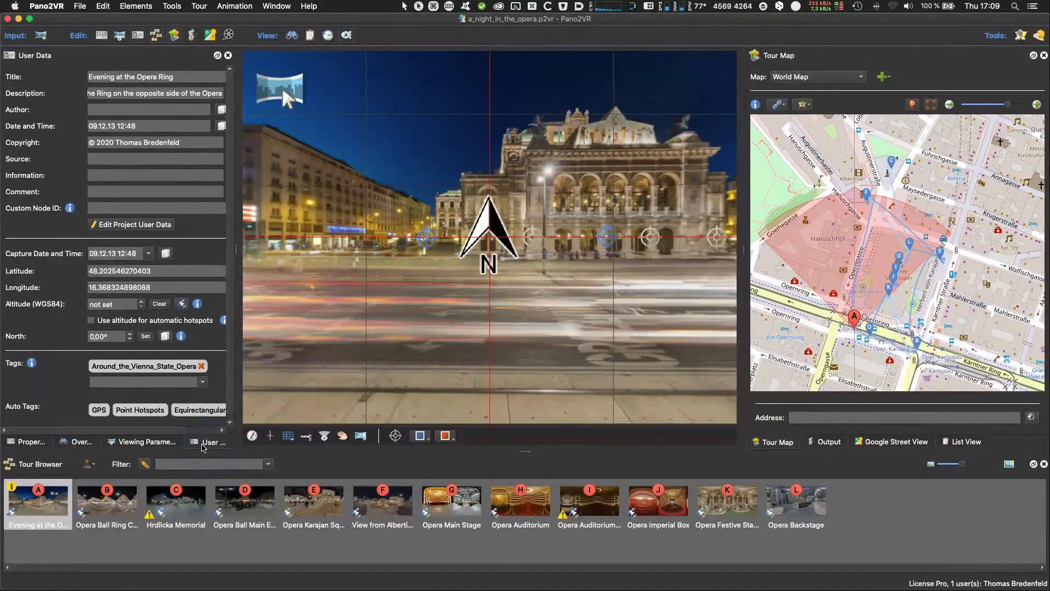
mouse_move(187, 511)
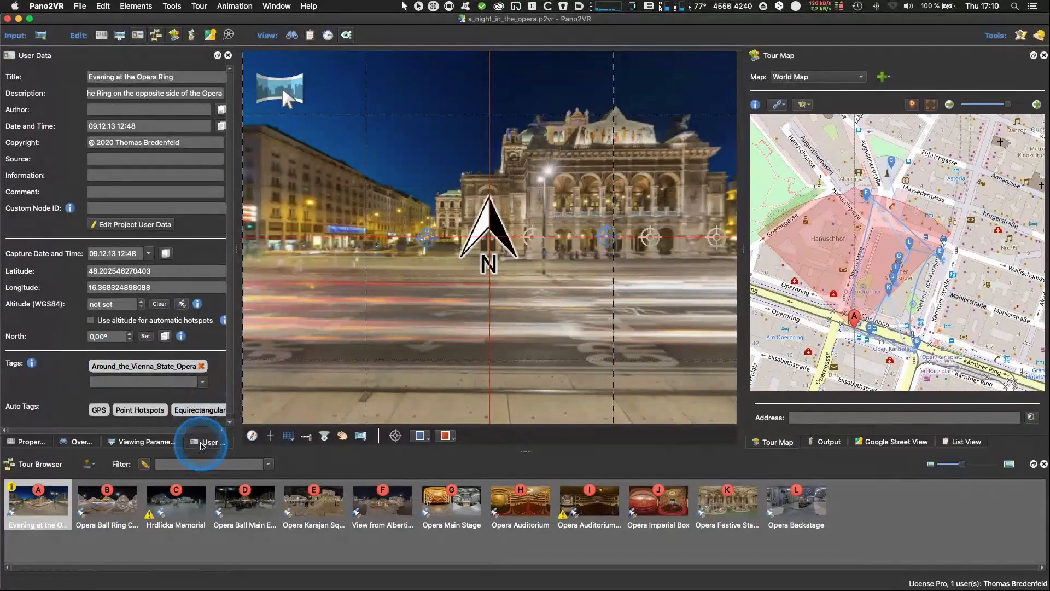
drag(235, 244, 274, 245)
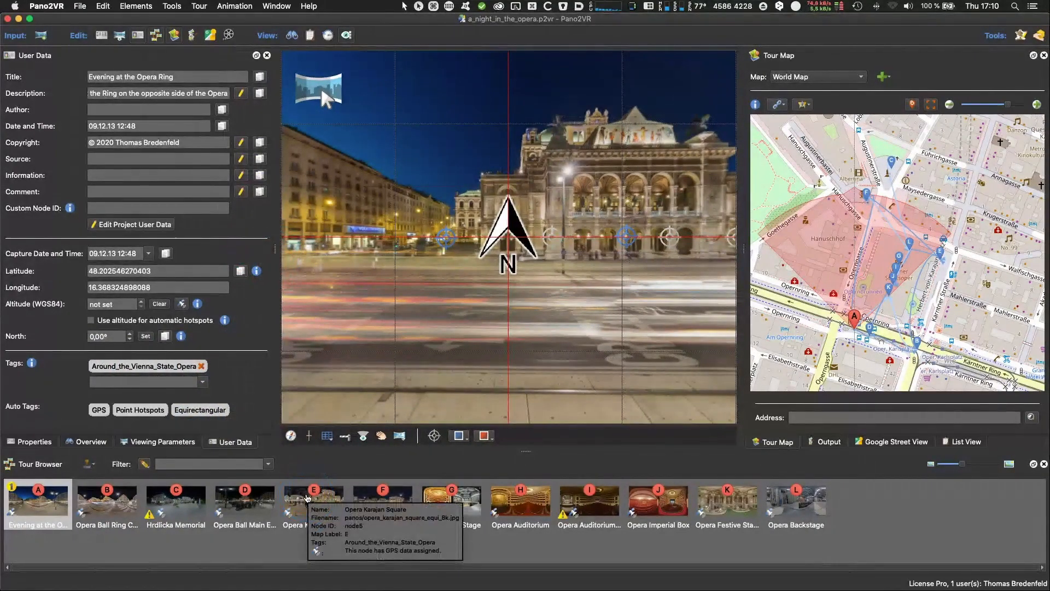
Step: Switch to Panotour Pro and view the description and geolocalisation of the Opera Imperial Box panorama
key(super+Tab)
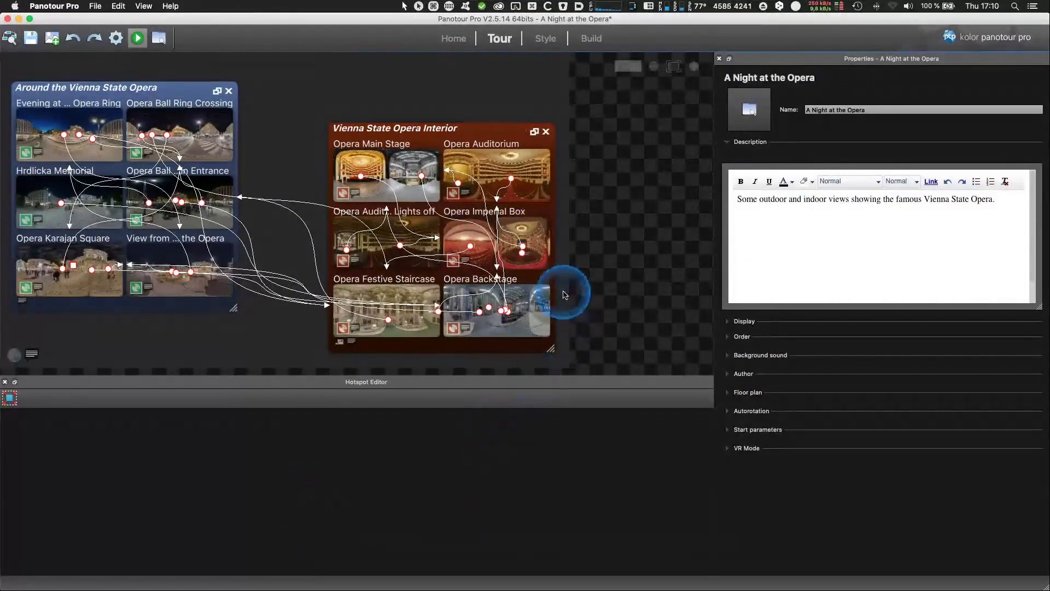
click(526, 230)
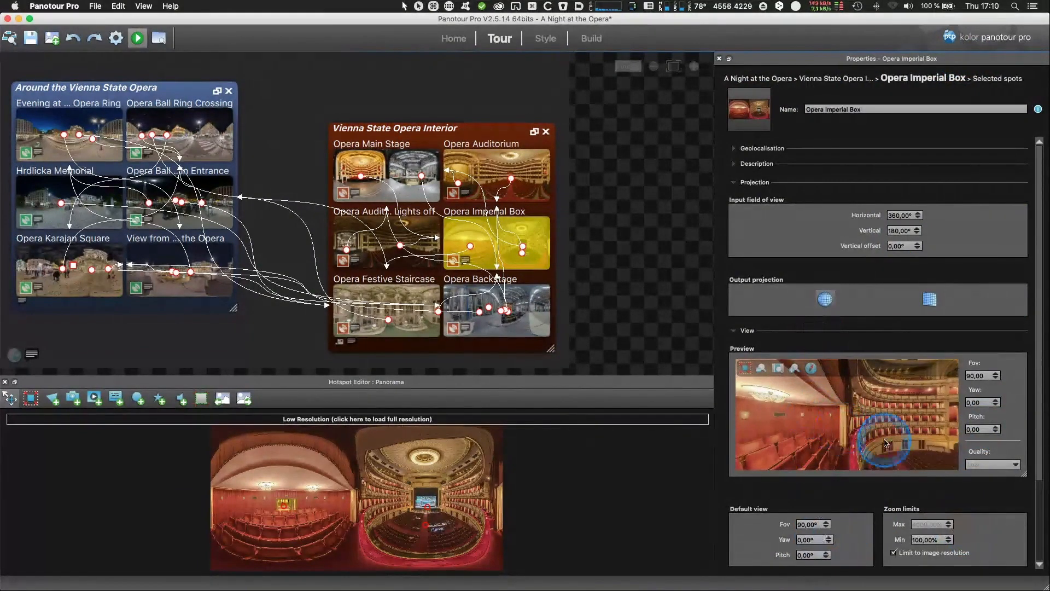
scroll(886, 451, down, 5)
scroll(886, 451, up, 3)
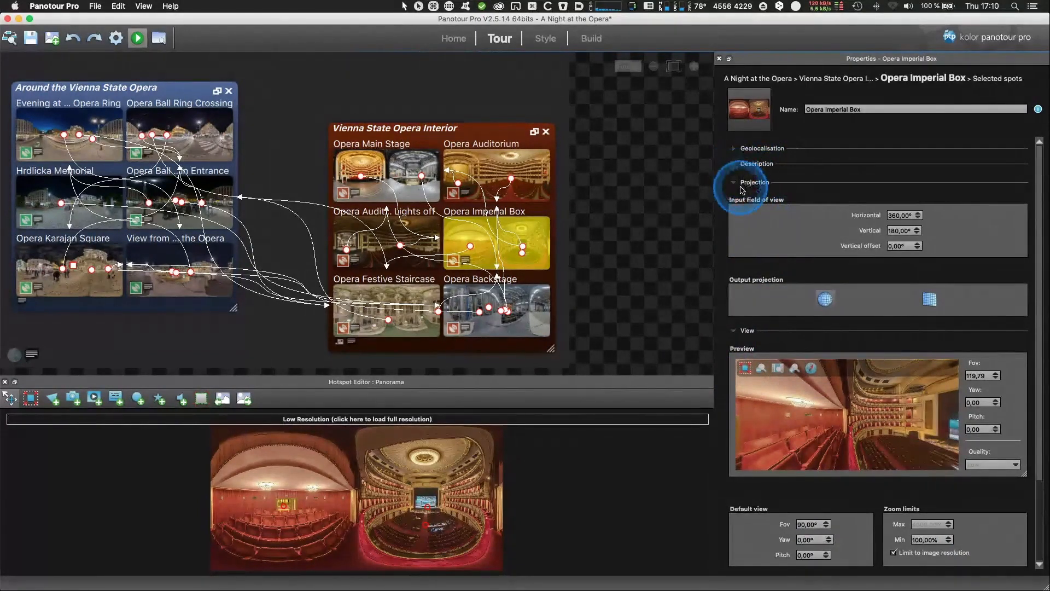
click(738, 163)
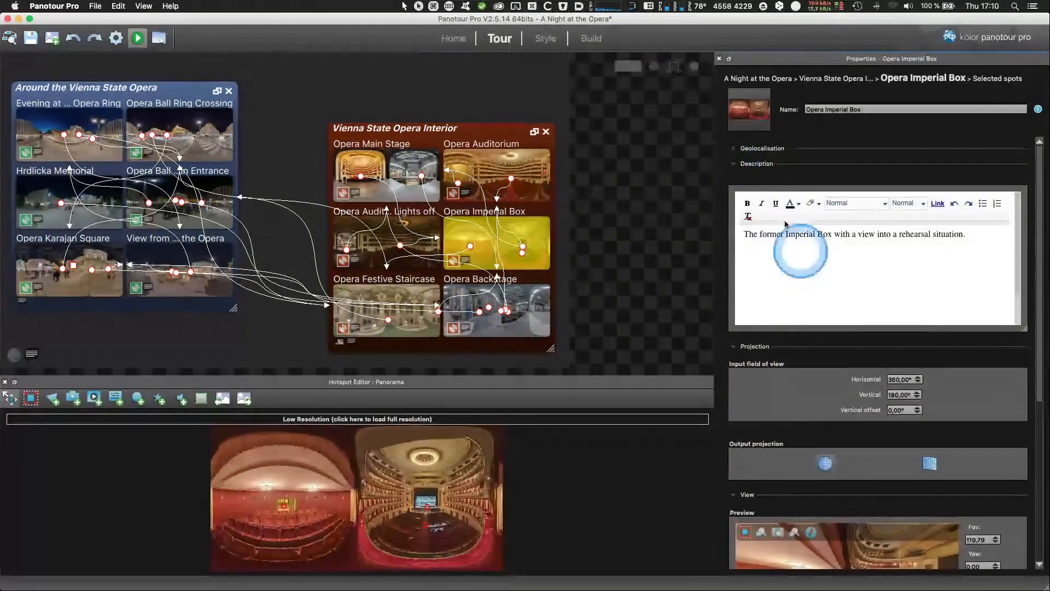
click(733, 147)
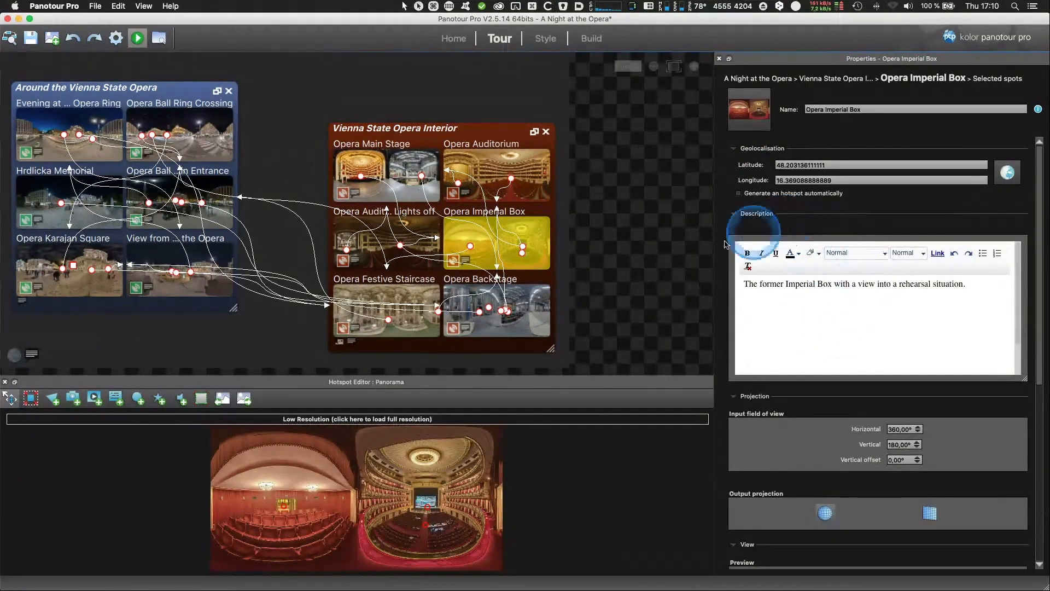
Step: Switch to Pano2VR and view the Evening at the Opera Ring node's input properties and its user data
scroll(729, 288, down, 4)
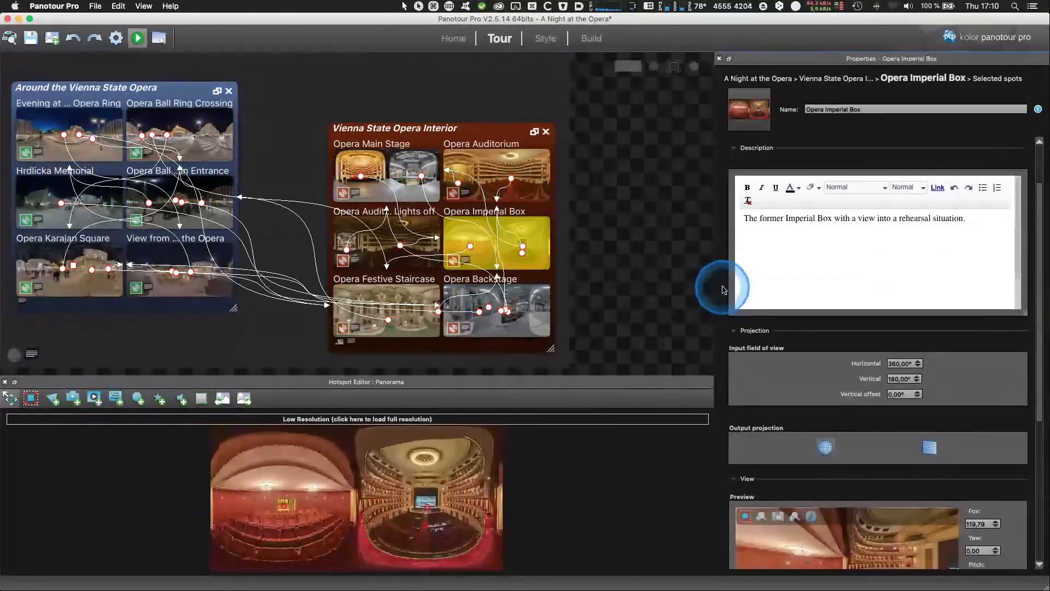
key(super+Tab)
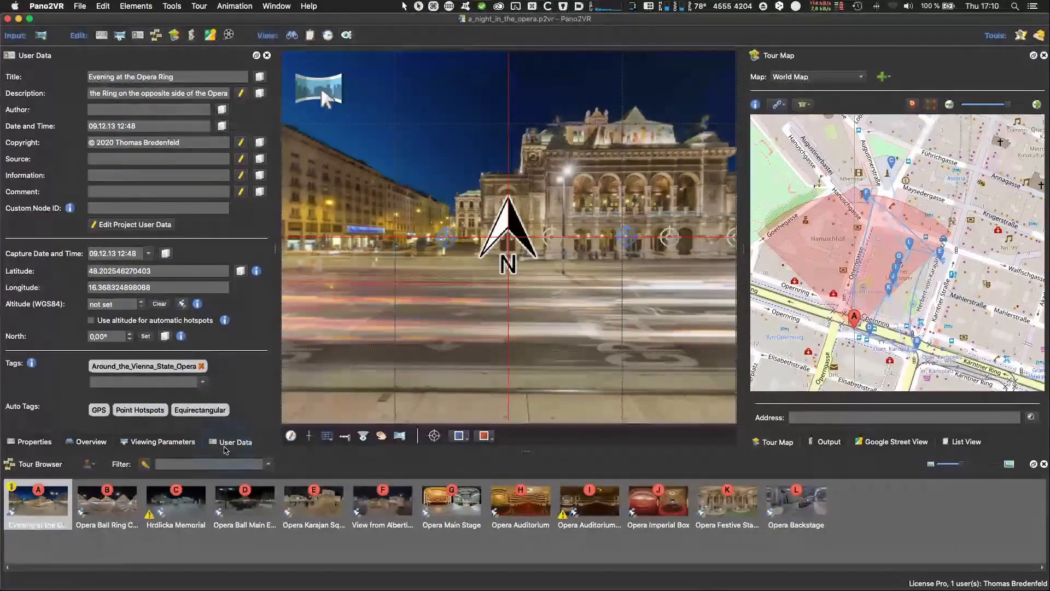
click(23, 442)
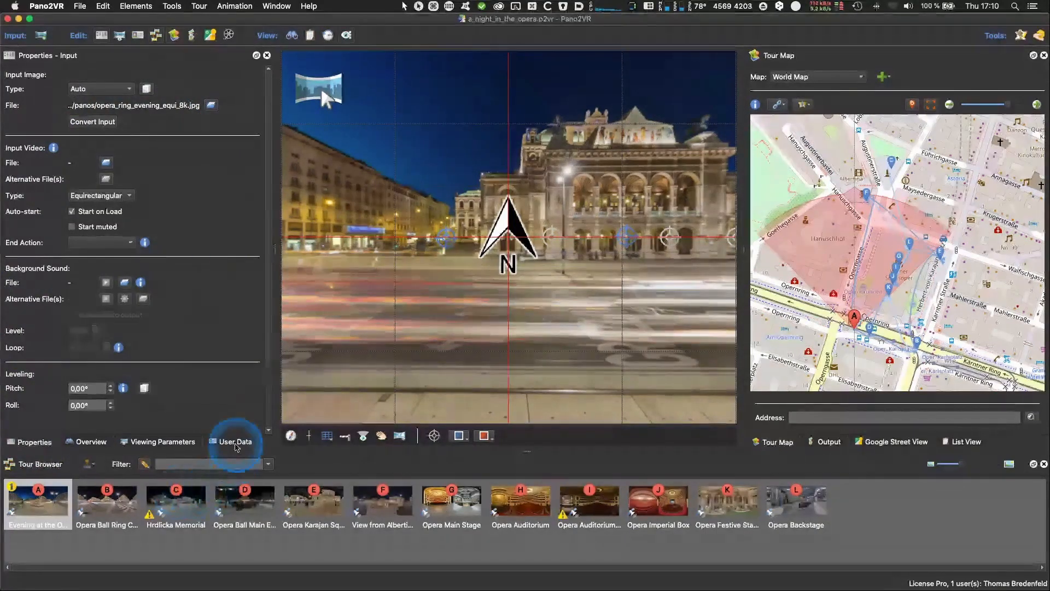
click(234, 441)
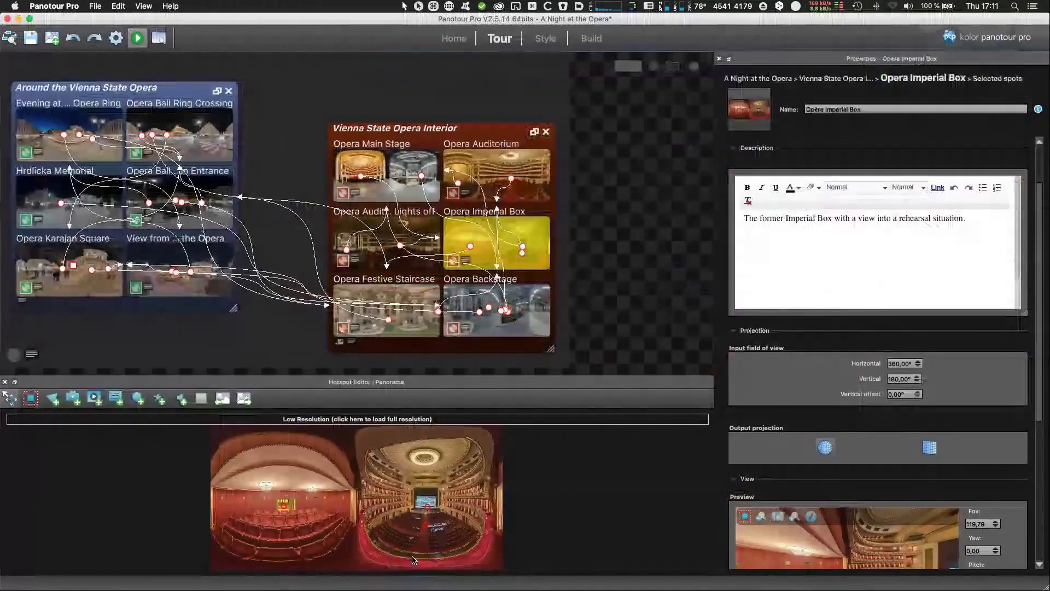
Step: Compare the Panotour Pro panorama groups with the tags of the Opera Auditorium and View from Albertina Museum to the Opera nodes in Pano2VR
click(436, 133)
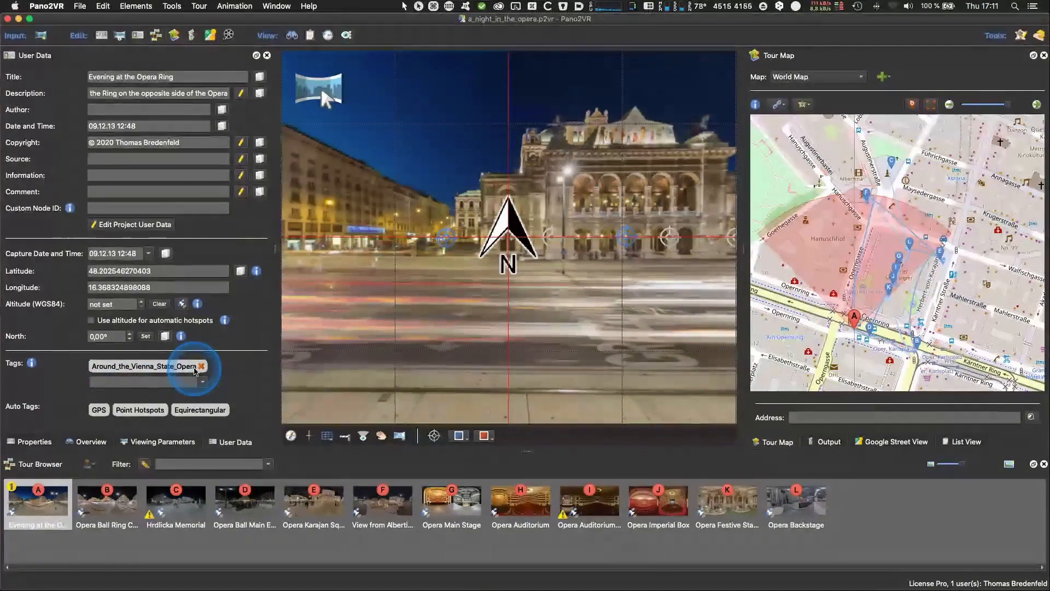
click(520, 501)
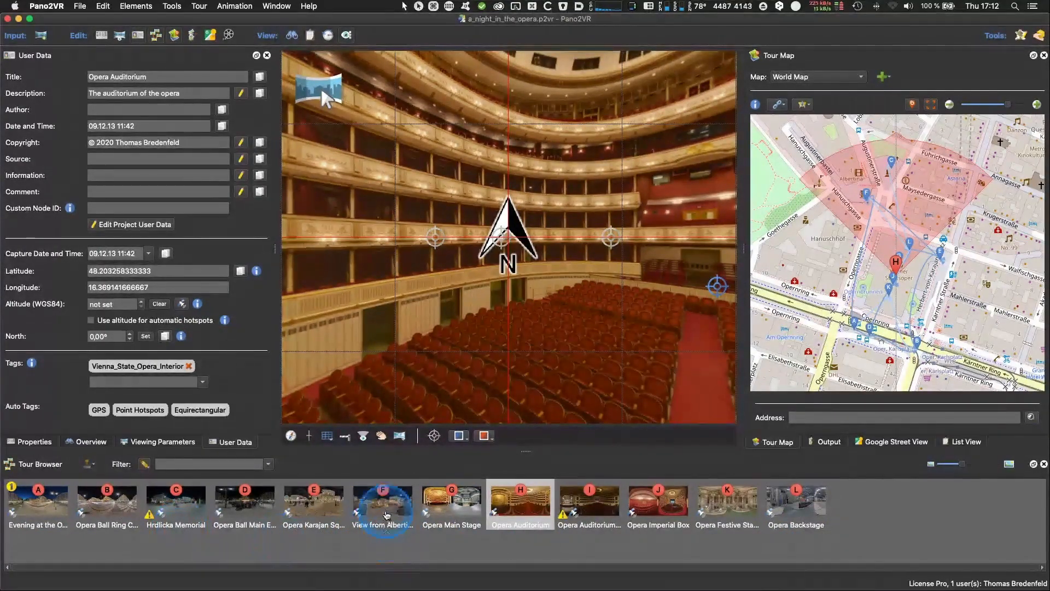
click(387, 515)
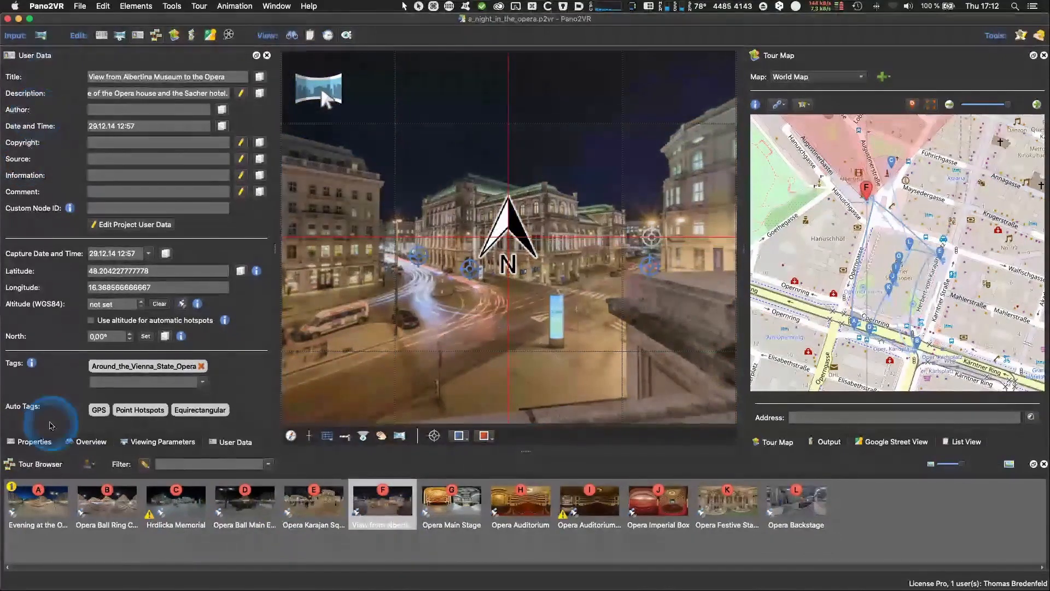
click(30, 441)
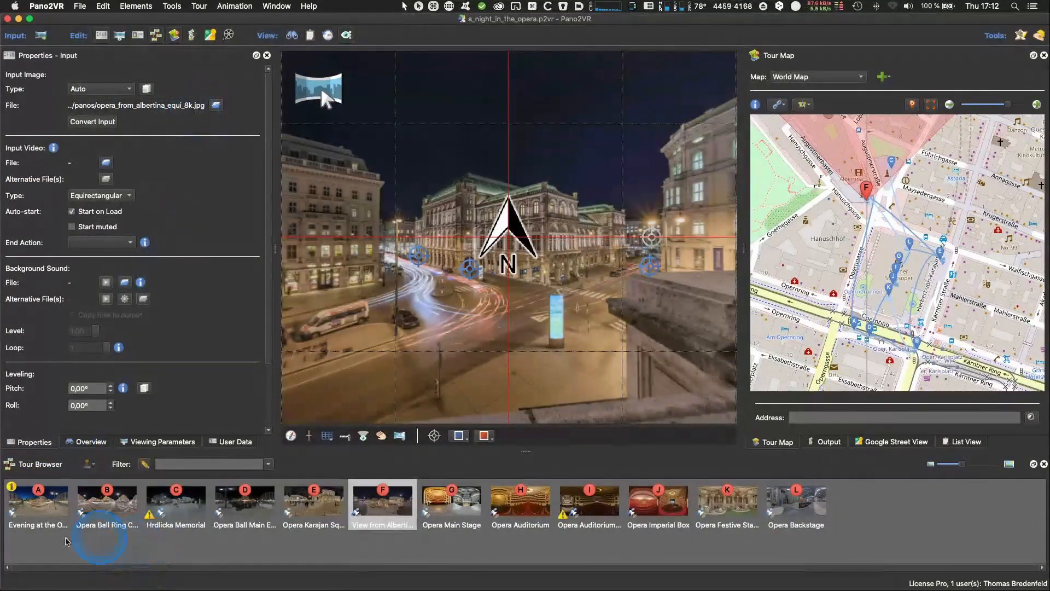
Step: Open the Opera Main Stage node and check its user data and tag
mouse_move(53, 524)
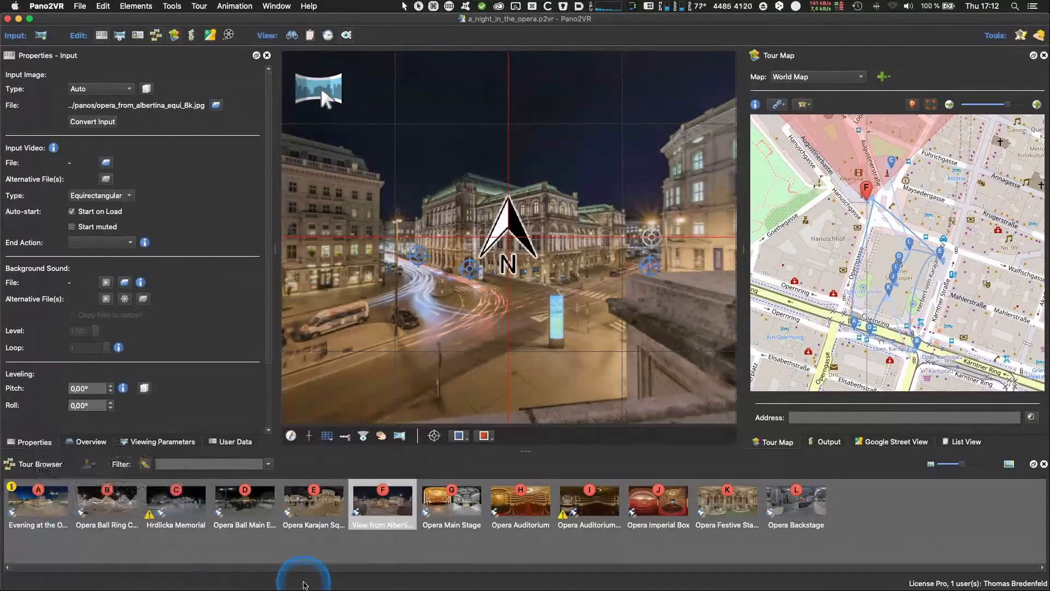
click(462, 503)
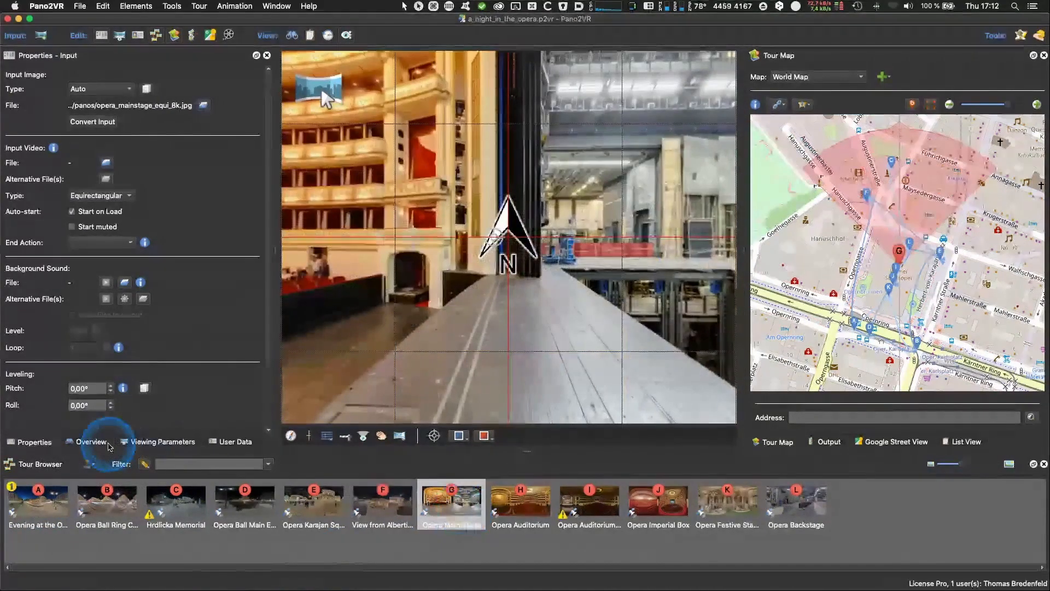
click(240, 445)
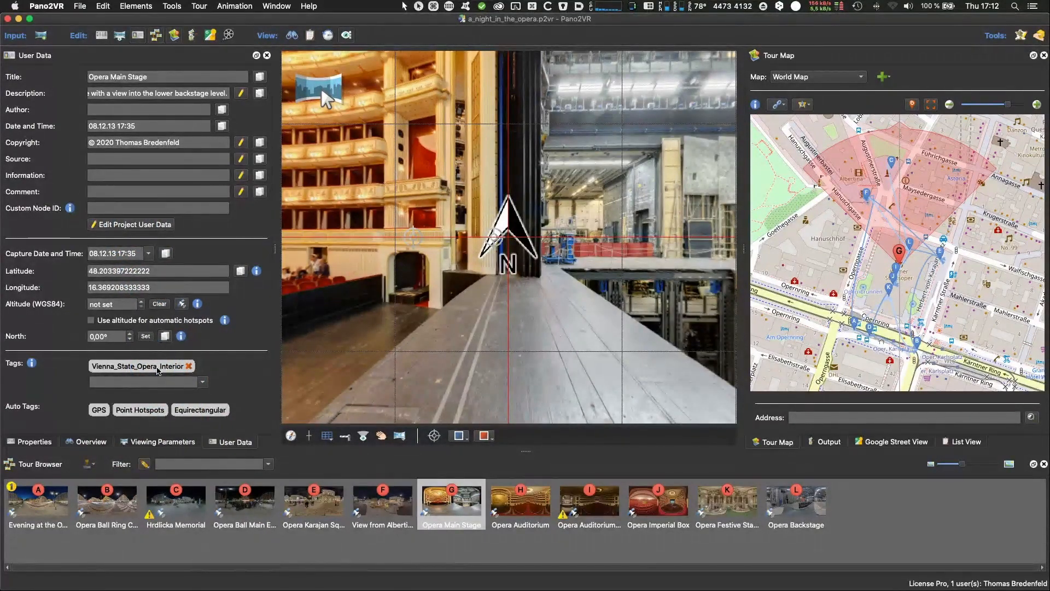
Step: Look around the Opera Main Stage panorama and inspect the link details of the hotspot in the auditorium seating
click(543, 395)
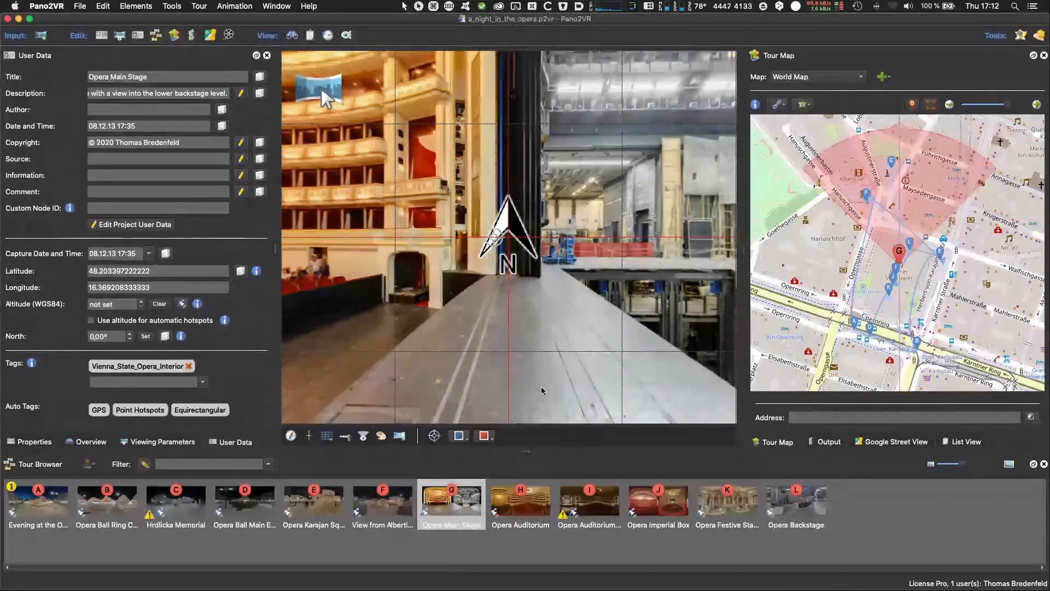
click(539, 390)
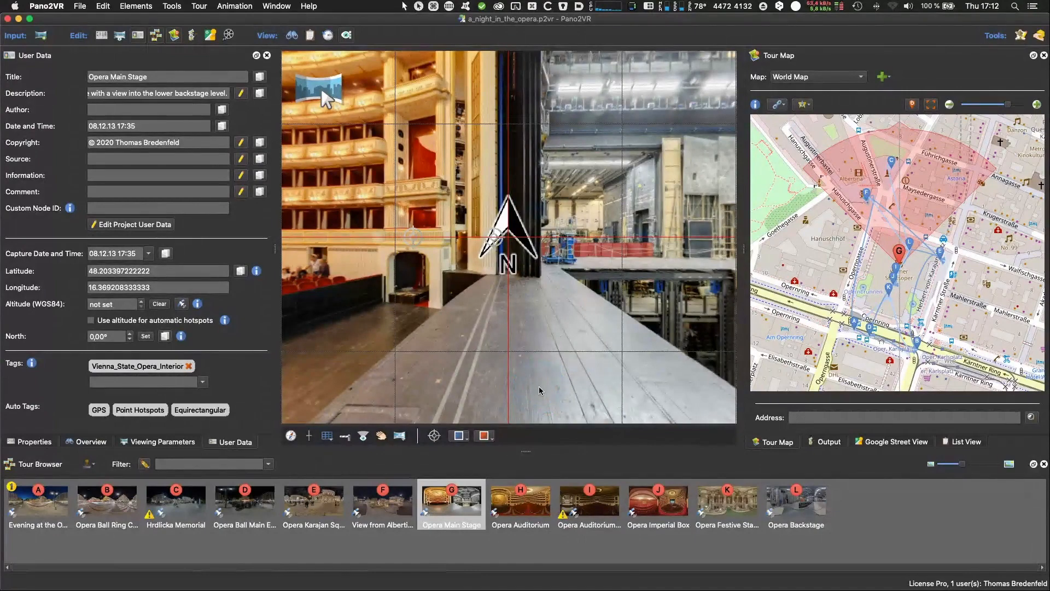
click(530, 384)
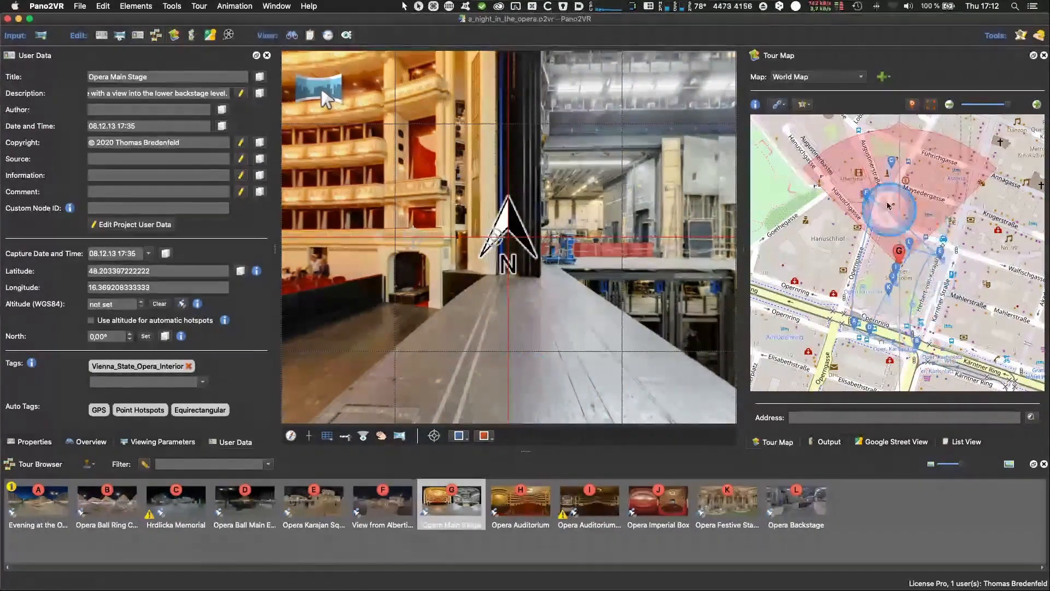
mouse_move(403, 368)
mouse_down()
mouse_move(563, 363)
mouse_move(553, 359)
mouse_move(684, 377)
mouse_move(655, 398)
mouse_move(563, 380)
mouse_move(555, 368)
mouse_up()
mouse_move(656, 375)
mouse_down()
mouse_move(584, 361)
mouse_move(551, 275)
mouse_up()
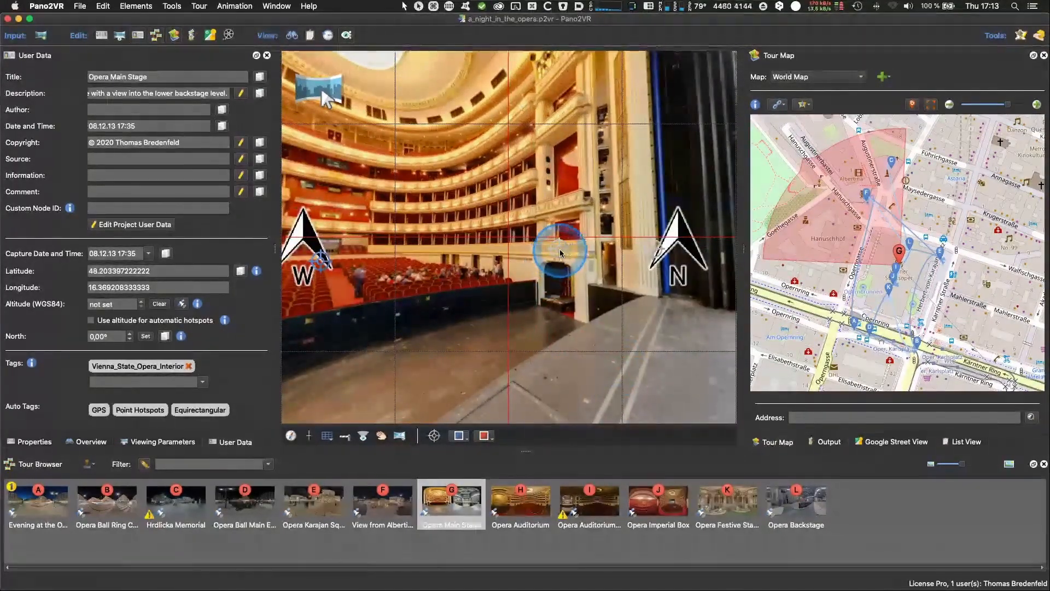
mouse_move(438, 389)
mouse_down()
mouse_move(400, 390)
mouse_move(558, 383)
mouse_move(469, 375)
mouse_move(525, 375)
mouse_up()
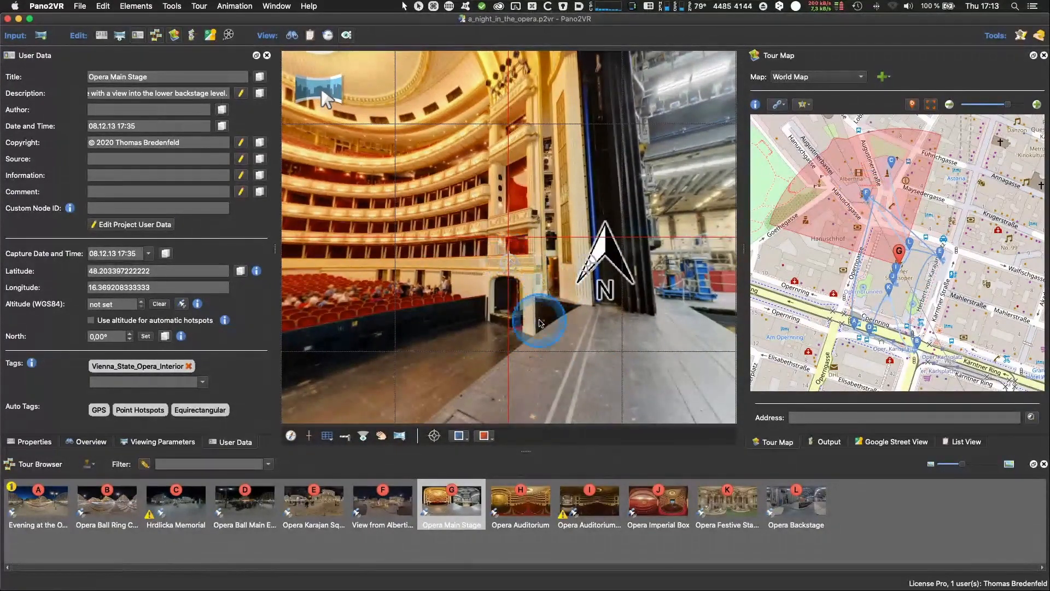
drag(368, 376, 607, 367)
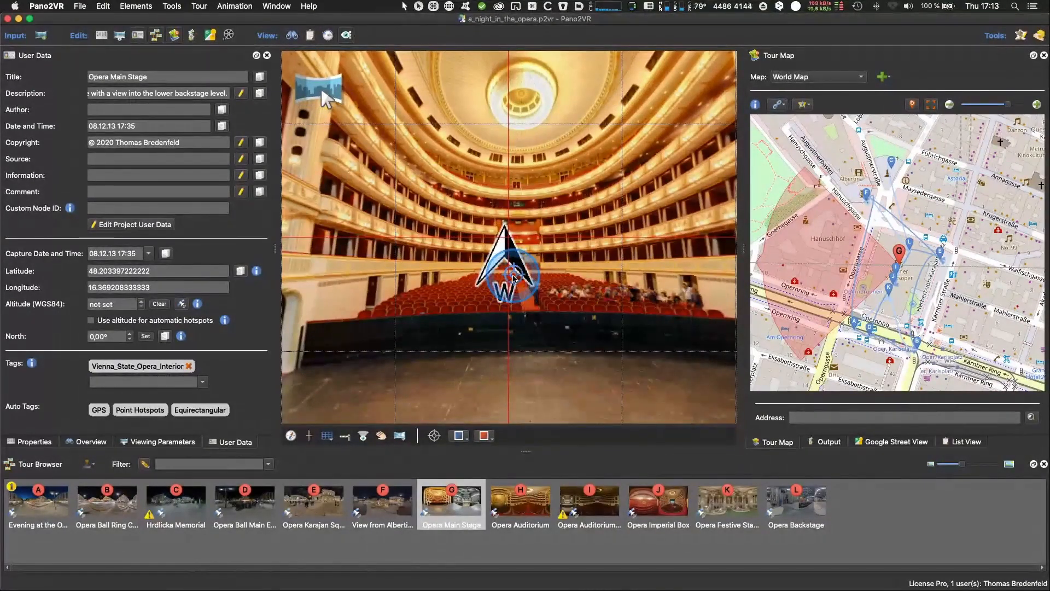
mouse_move(513, 278)
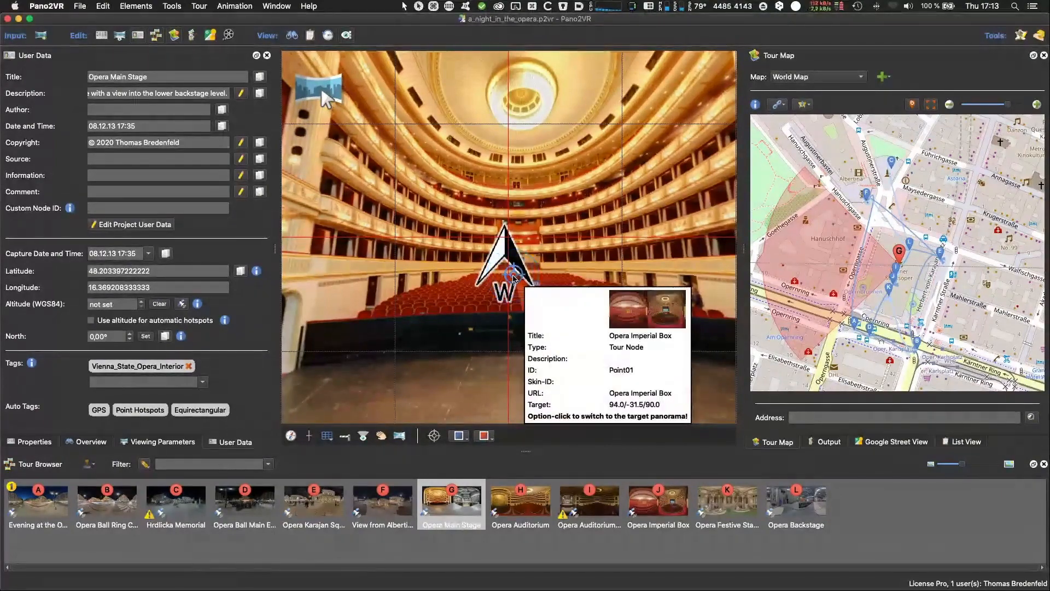
Step: Follow the auditorium hotspot from Opera Main Stage to the Opera Imperial Box panorama
drag(614, 198, 563, 342)
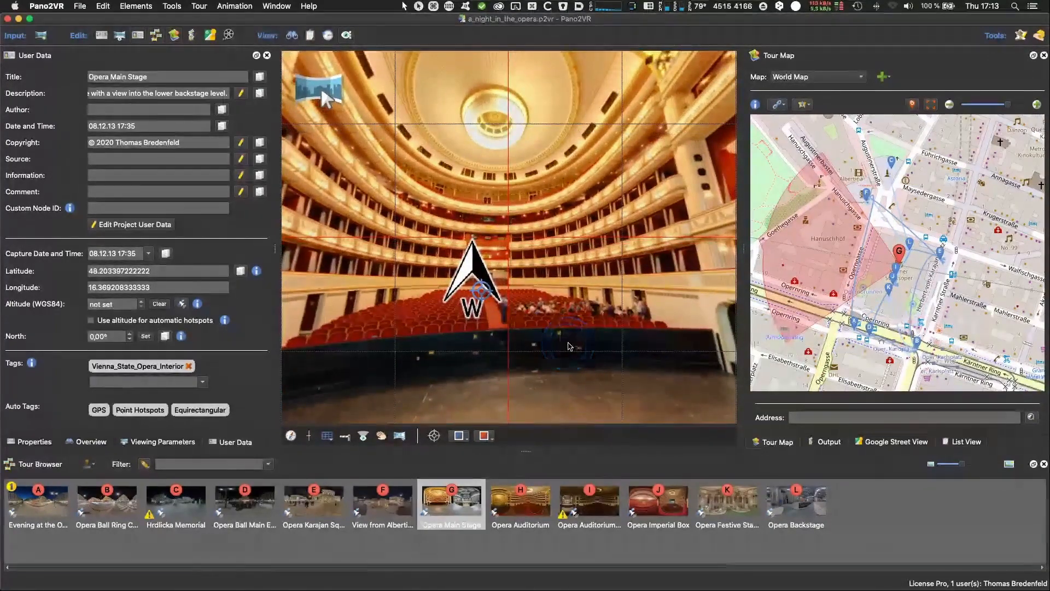
drag(517, 323, 556, 337)
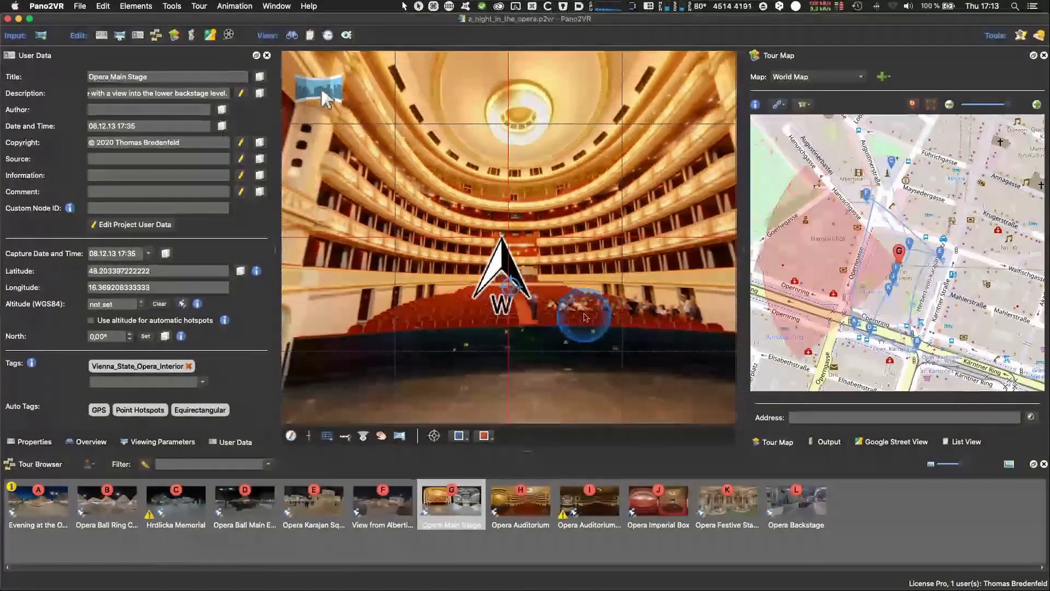
drag(614, 293, 473, 324)
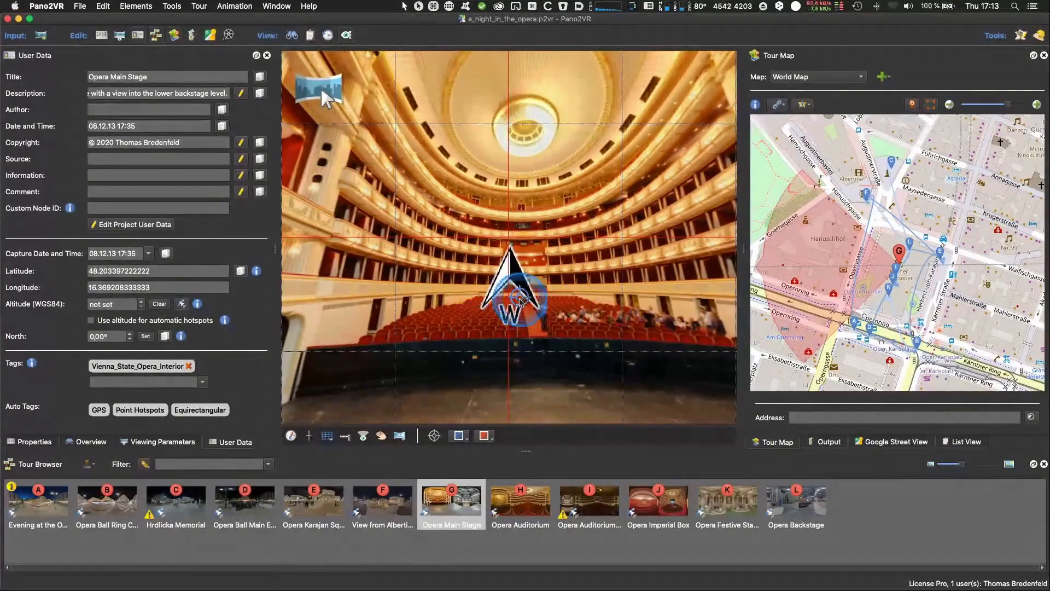
mouse_move(519, 301)
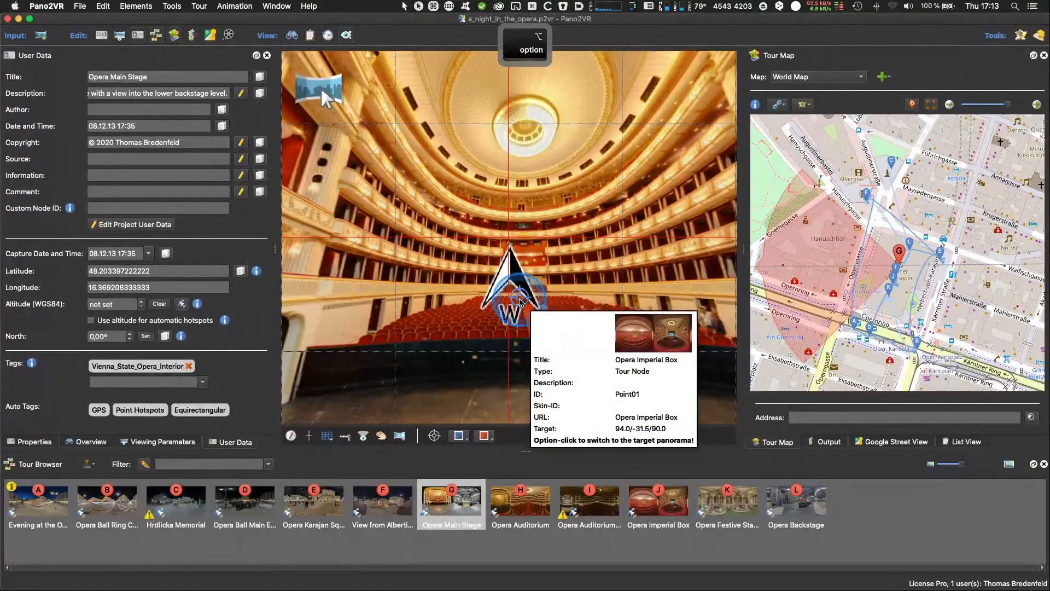
alt+click(519, 301)
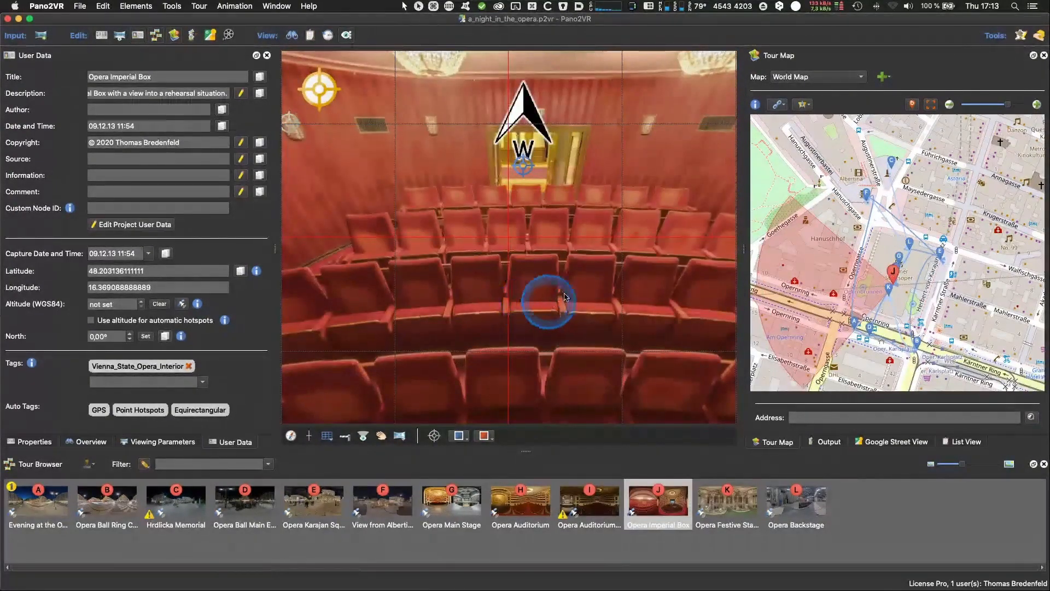
Step: Look around the Opera Imperial Box panorama and return to Opera Main Stage through the tour hotspots
drag(653, 273, 428, 329)
drag(585, 353, 408, 357)
drag(537, 381, 491, 366)
alt+double_click(508, 260)
alt+double_click(455, 330)
Step: Inspect the ghost hotspot for Opera Ball Main Entrance beside the stage, and toggle the ghost hotspots off and on
drag(617, 366, 494, 378)
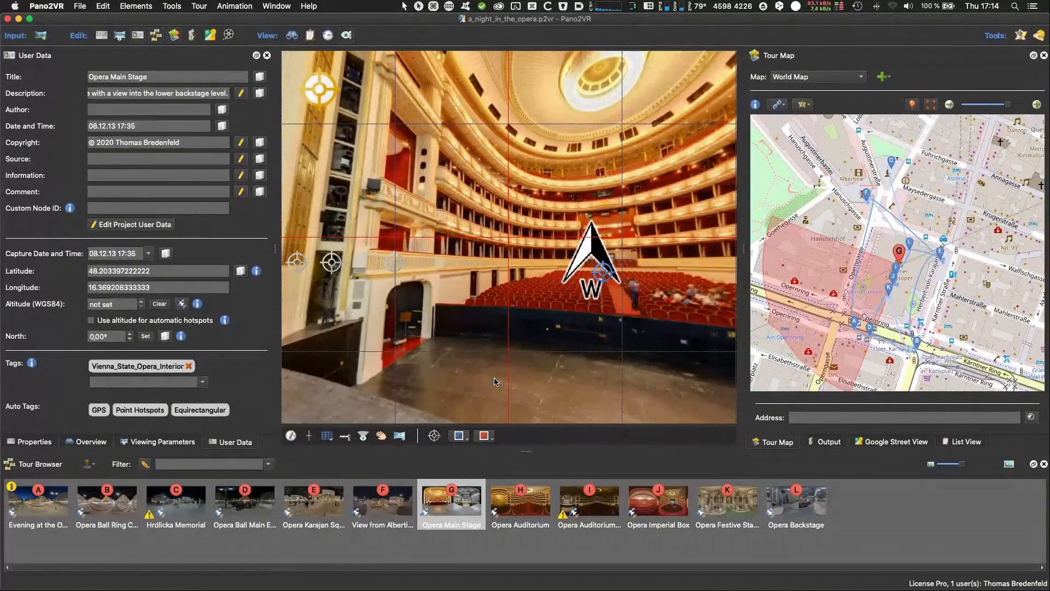
drag(495, 381, 474, 305)
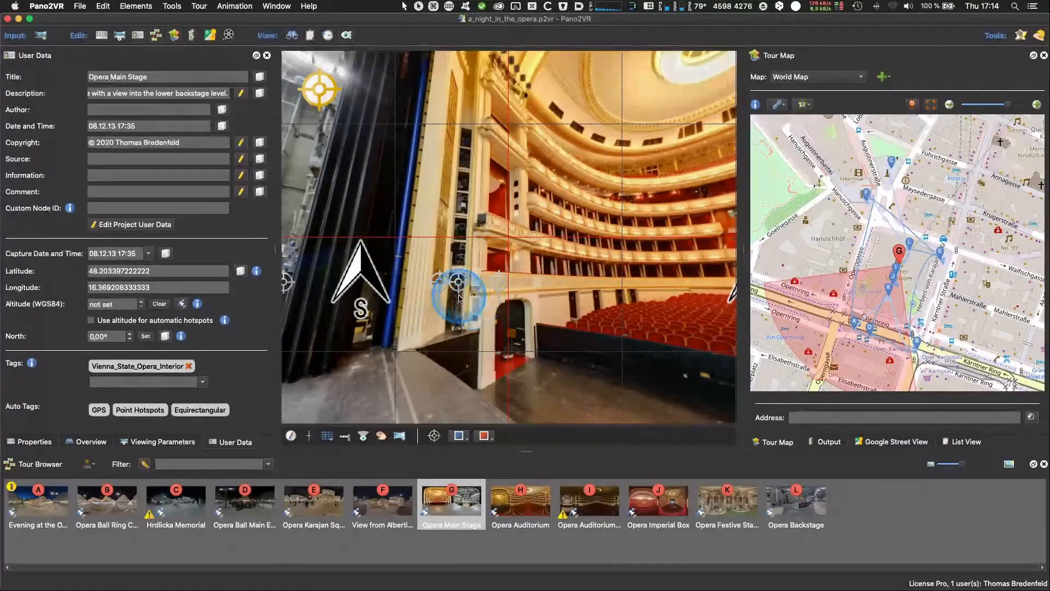
mouse_move(458, 285)
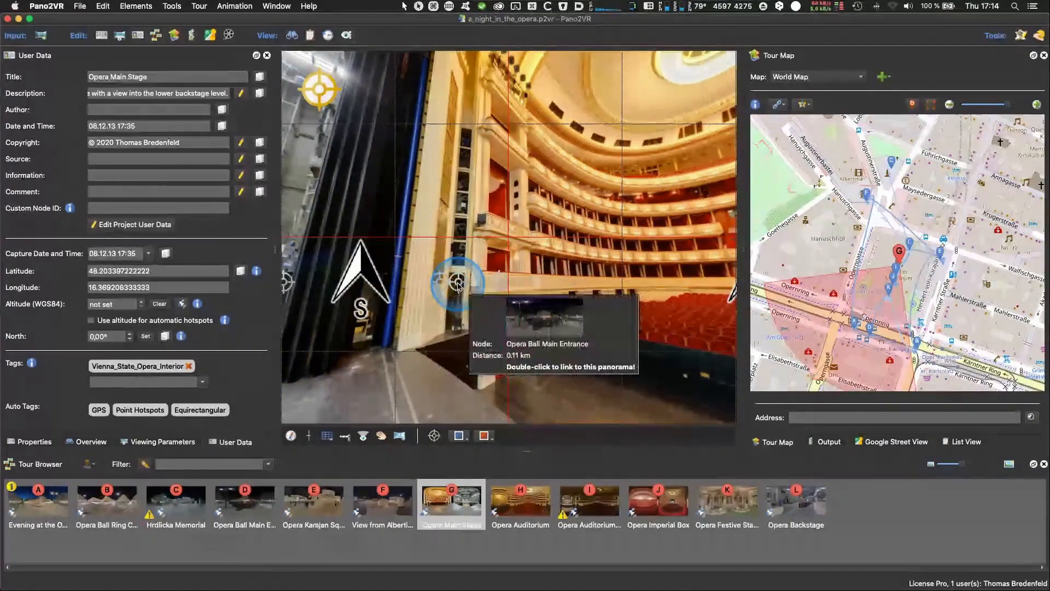
drag(427, 338, 555, 371)
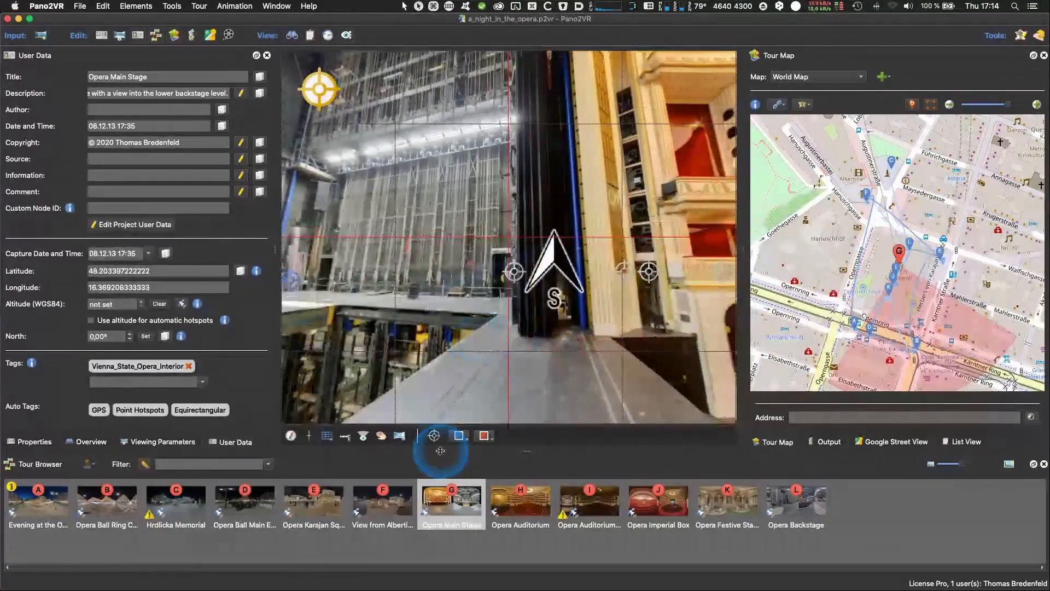
click(434, 436)
click(434, 436)
click(484, 357)
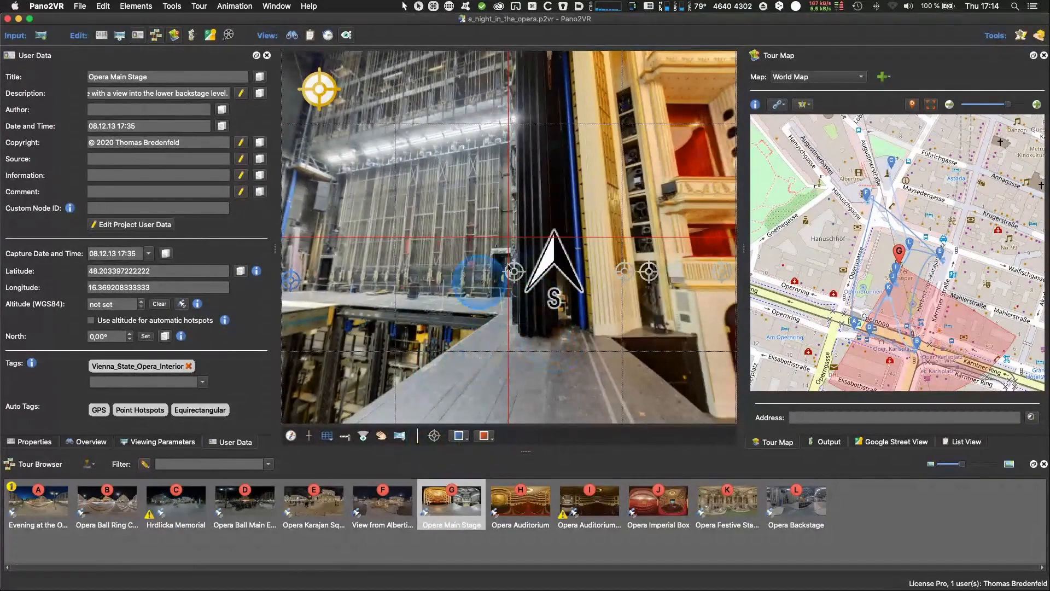
Step: Try linking Opera Main Stage to Opera Karajan Square from its ghost hotspot in the backstage view
drag(440, 359, 510, 352)
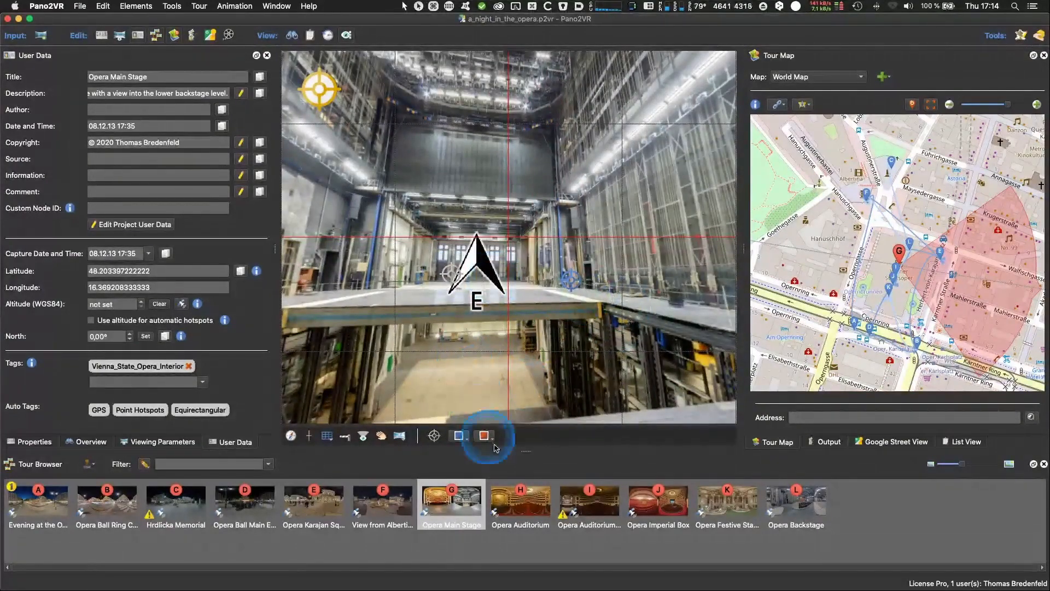
drag(496, 356, 541, 371)
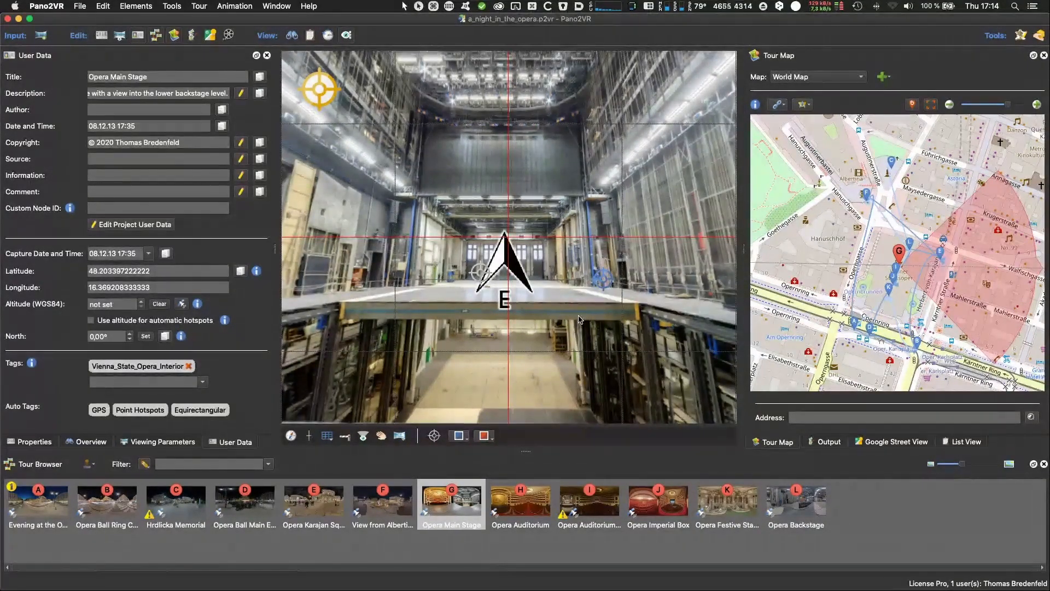
click(481, 271)
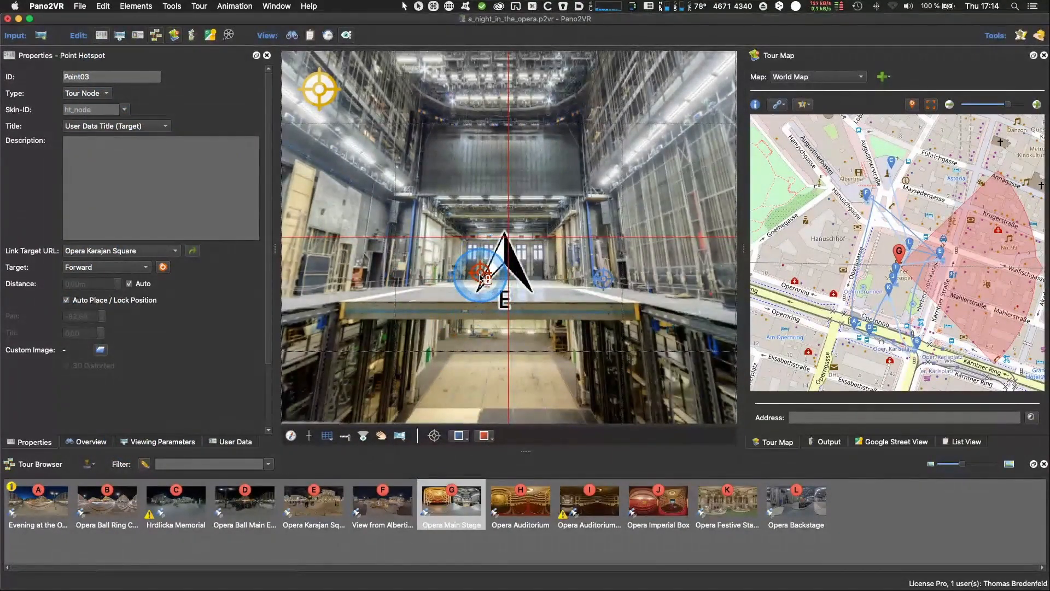
click(480, 277)
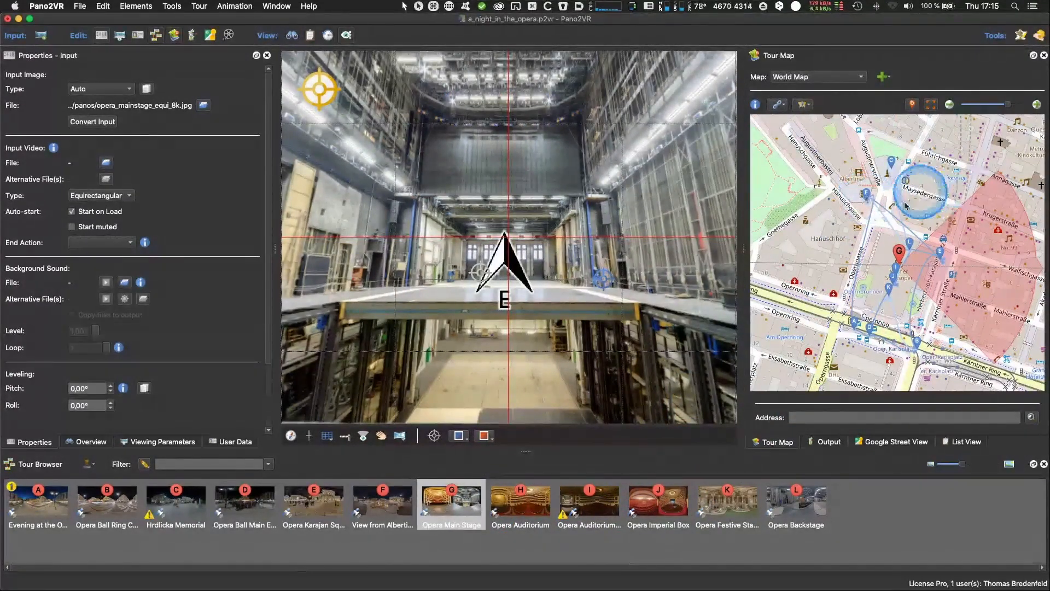
Step: Open the View from Albertina Museum to the Opera node from the tour map and examine the map's landmark and linking options
click(867, 198)
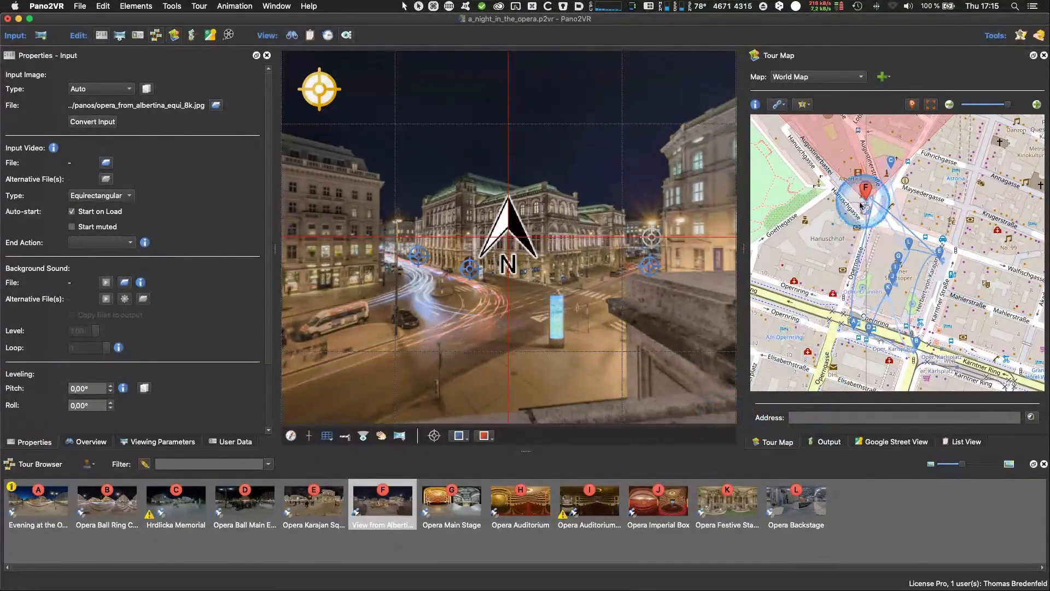
click(803, 106)
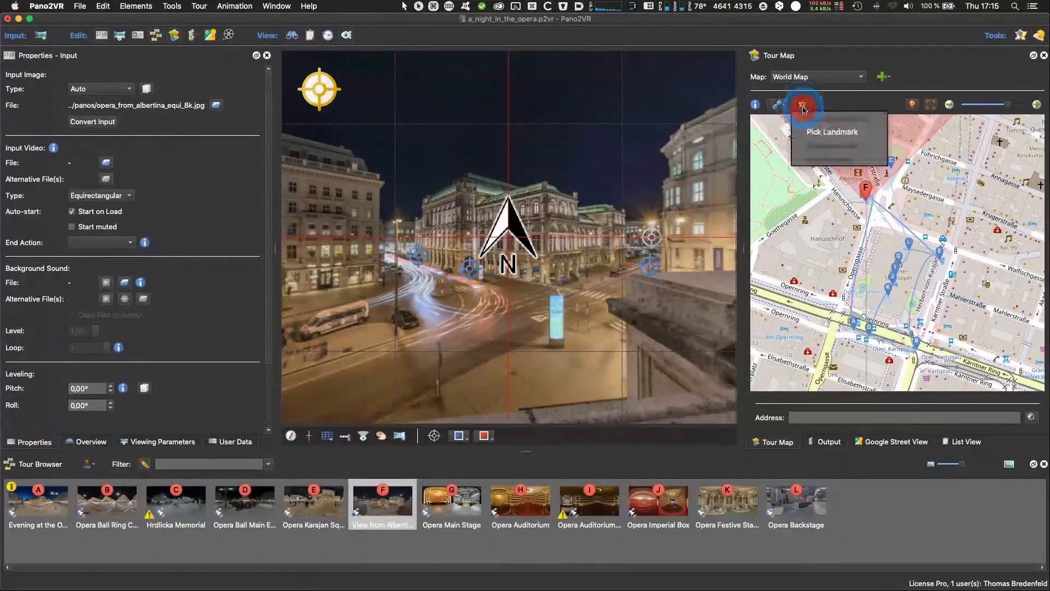
click(779, 105)
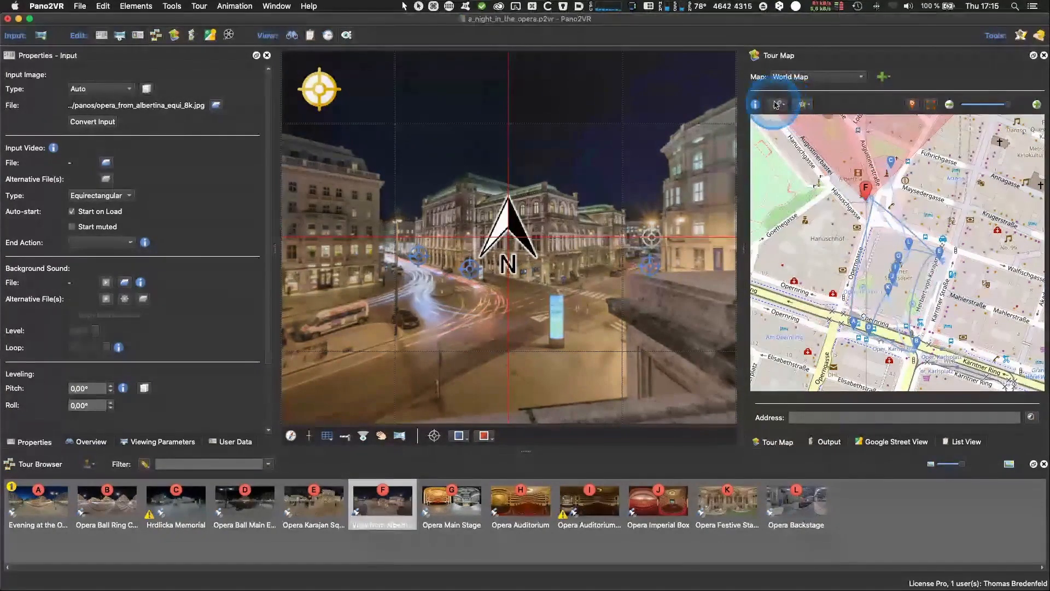
Step: Examine the tour map's automatic linking options Sequential, Closest Nodes and Complete without applying any
click(781, 105)
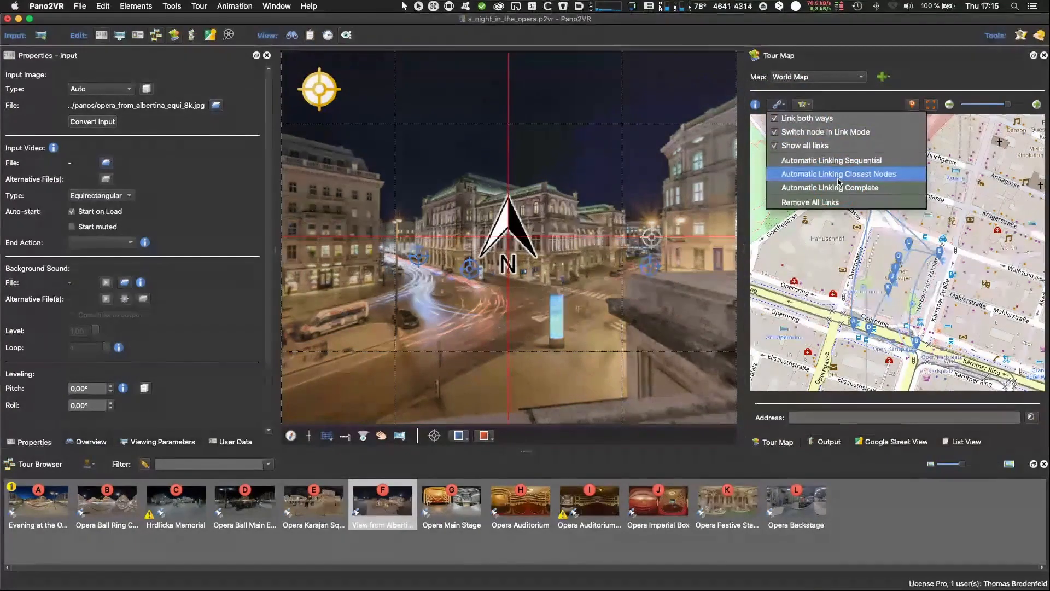
click(841, 189)
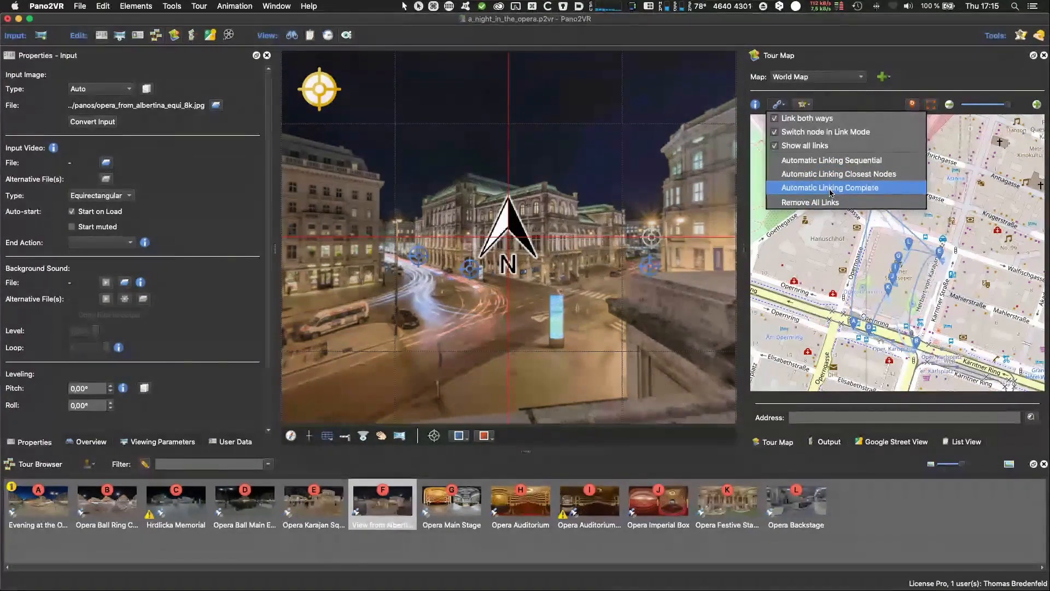
click(829, 161)
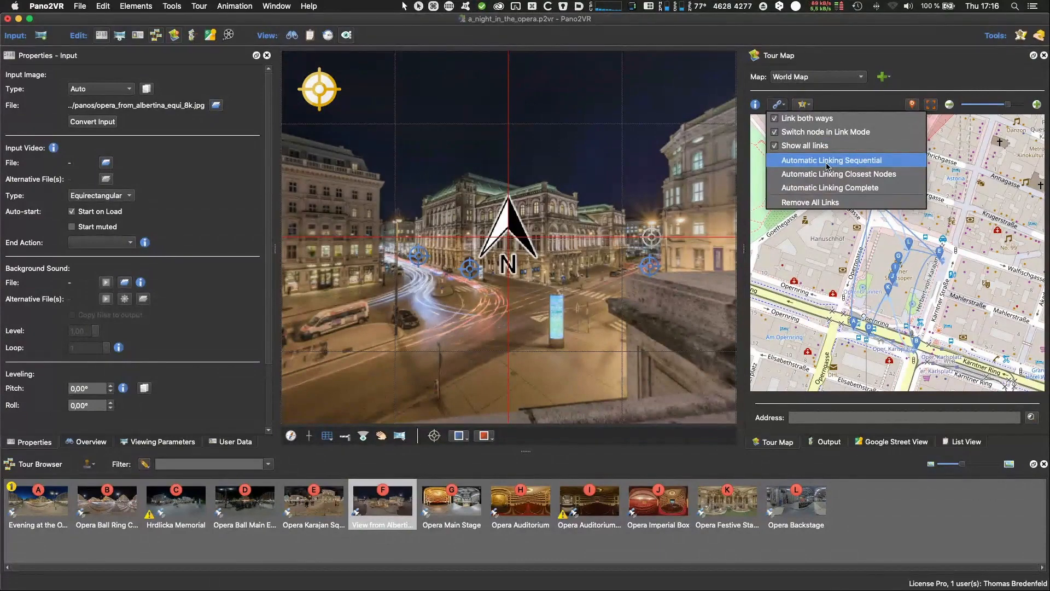
click(862, 103)
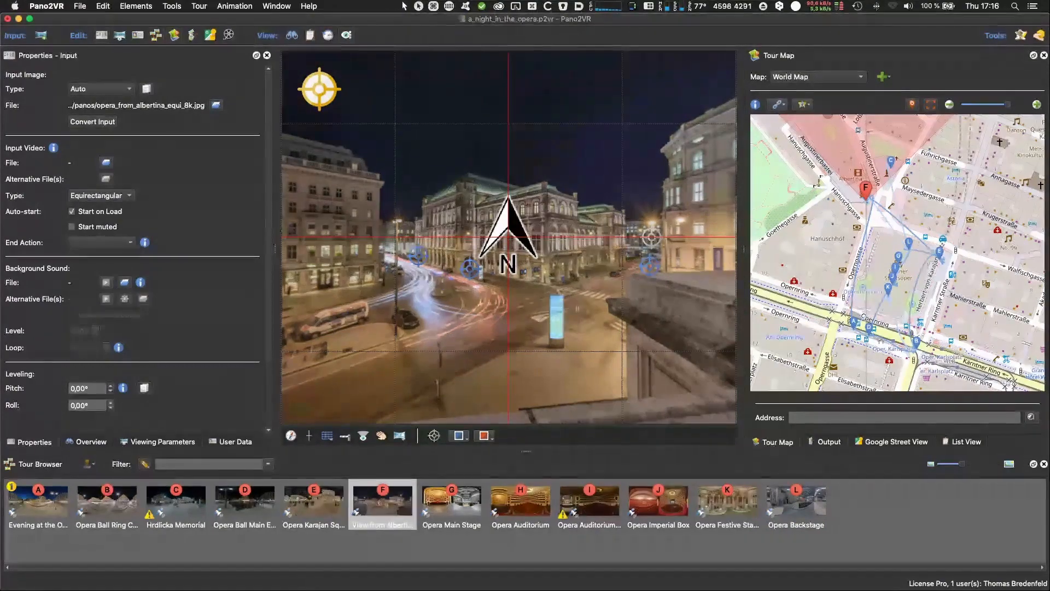
key(super+Tab)
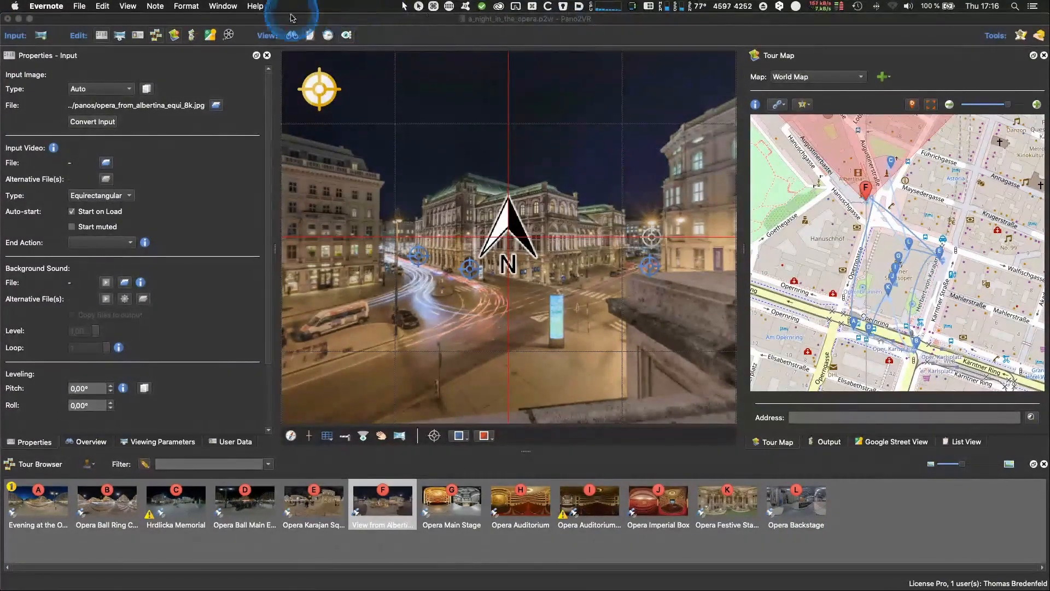
click(302, 28)
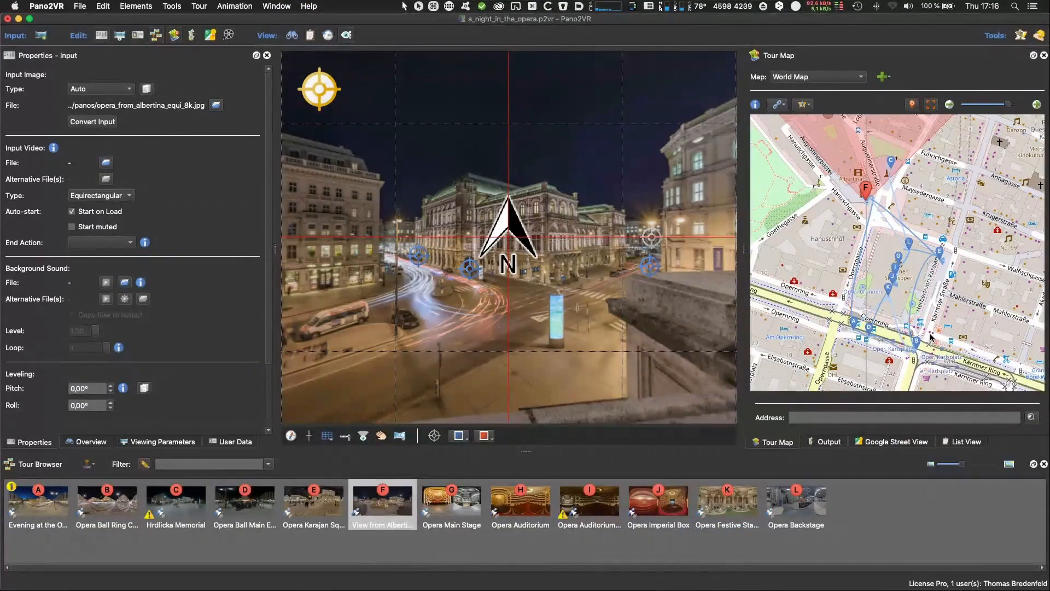
Step: Inspect the View from Albertina node close up on the tour map and look around its panorama
scroll(864, 198, up, 3)
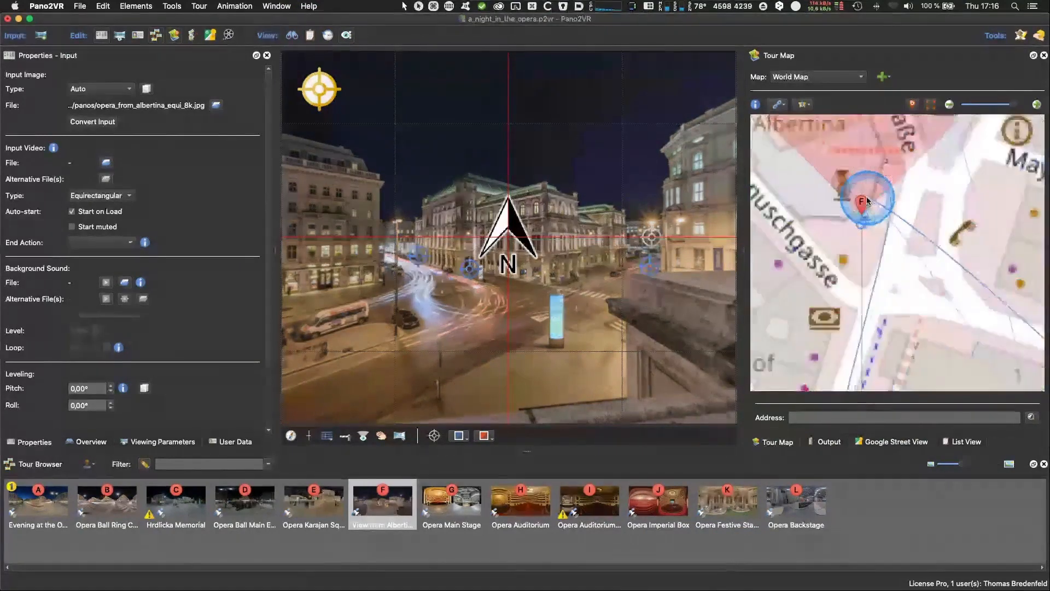
scroll(874, 231, up, 1)
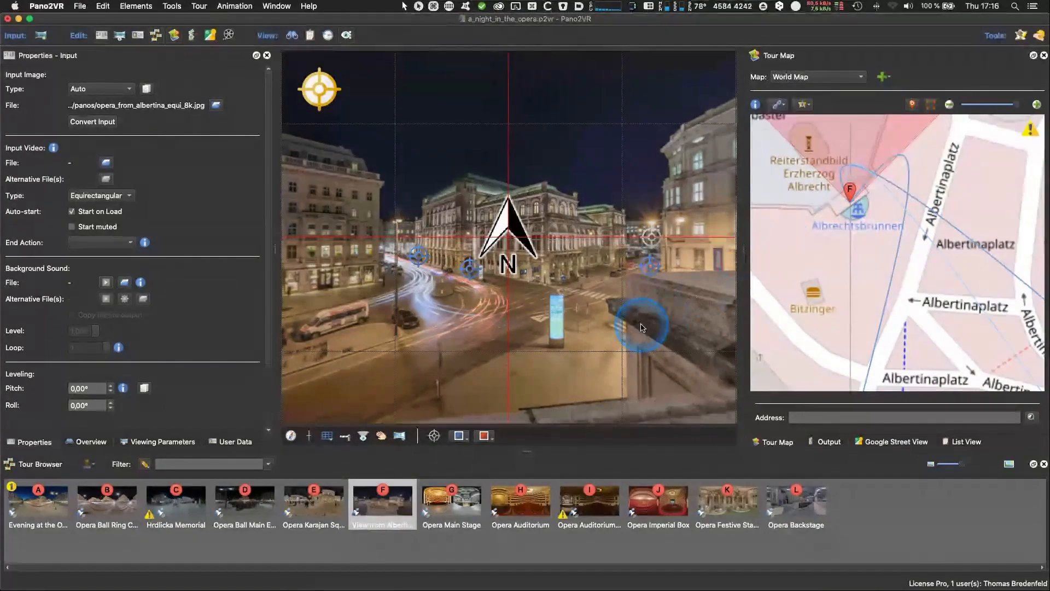
drag(421, 342, 571, 316)
drag(445, 311, 84, 540)
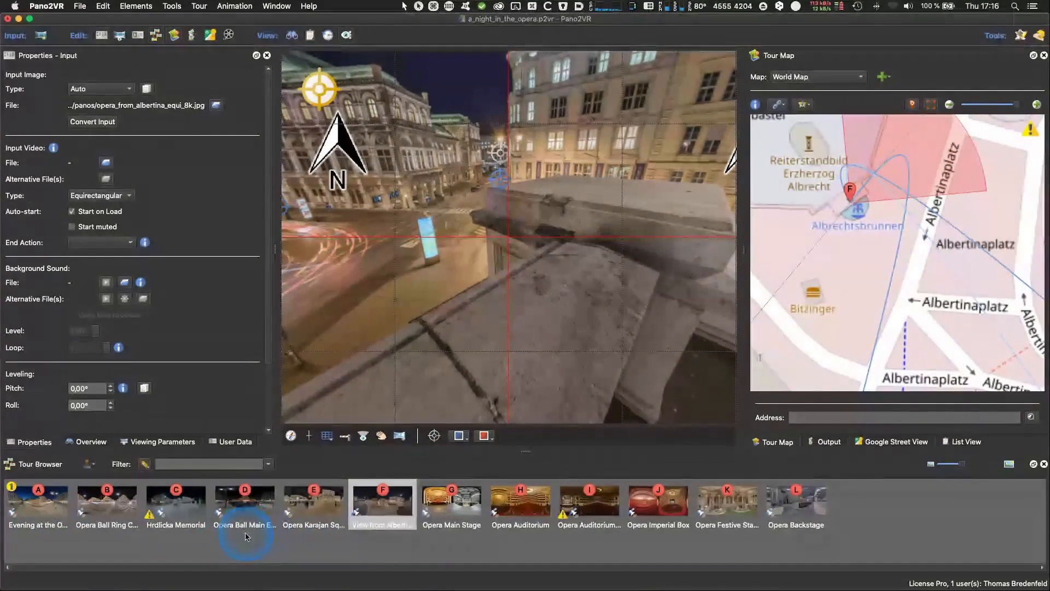
Step: Look around the Opera Ball Ring Crossing panorama, fit the tour map to all nodes and centre it on this node
click(121, 517)
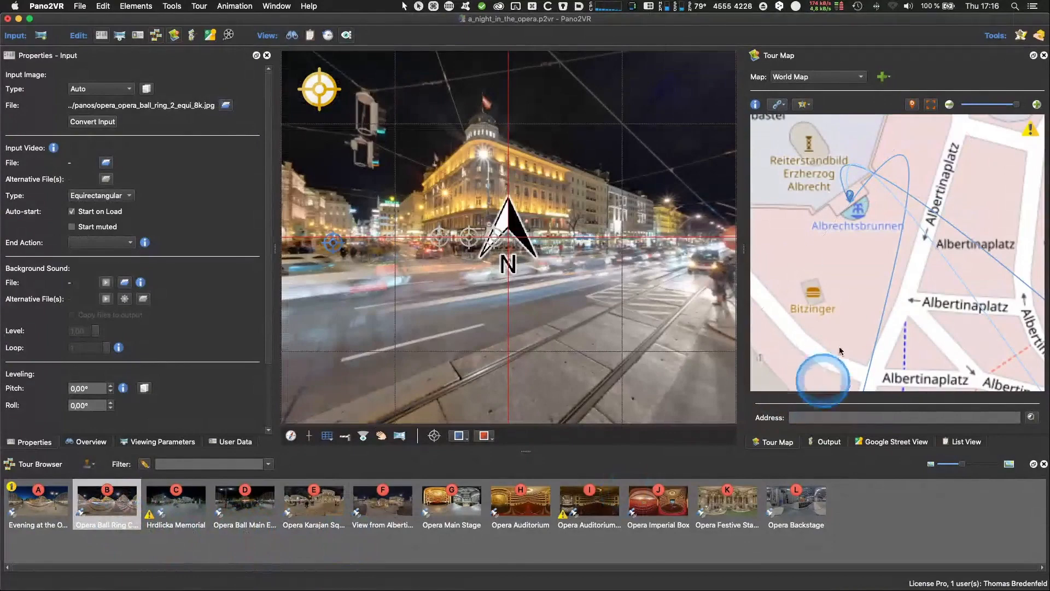
drag(414, 322, 525, 307)
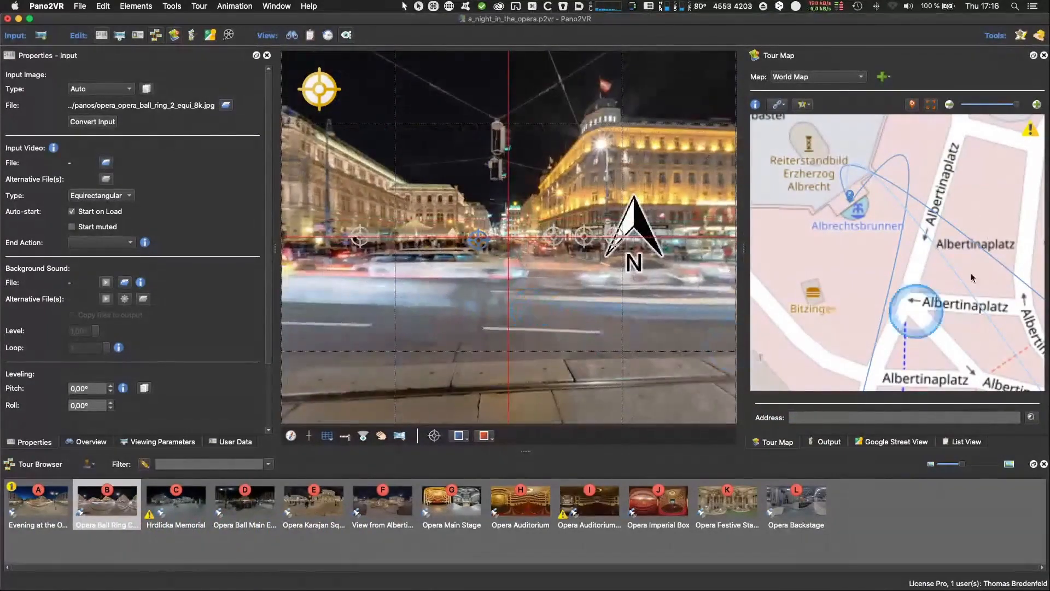
click(931, 106)
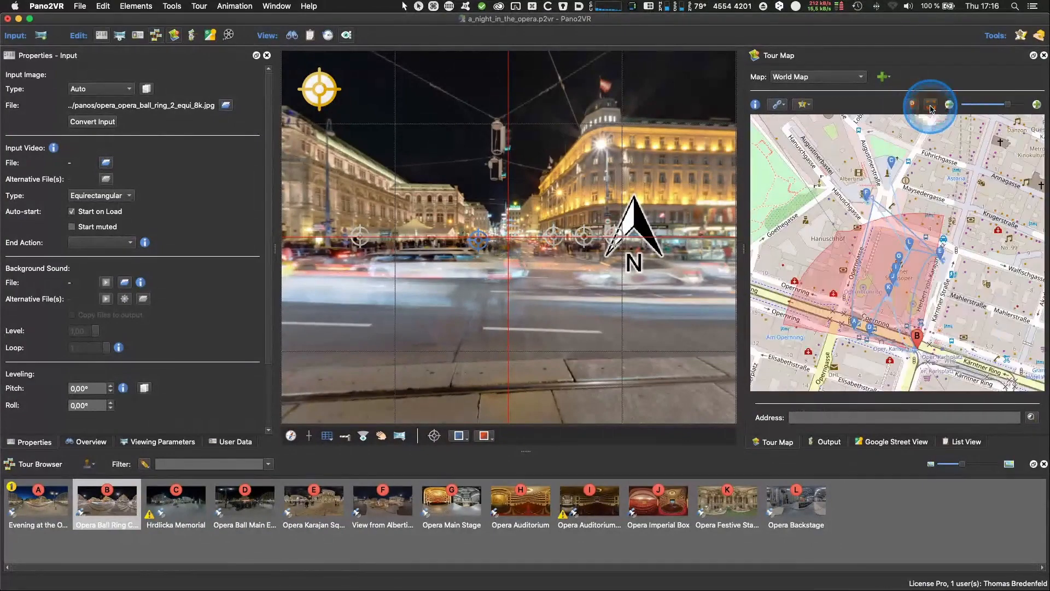
click(932, 107)
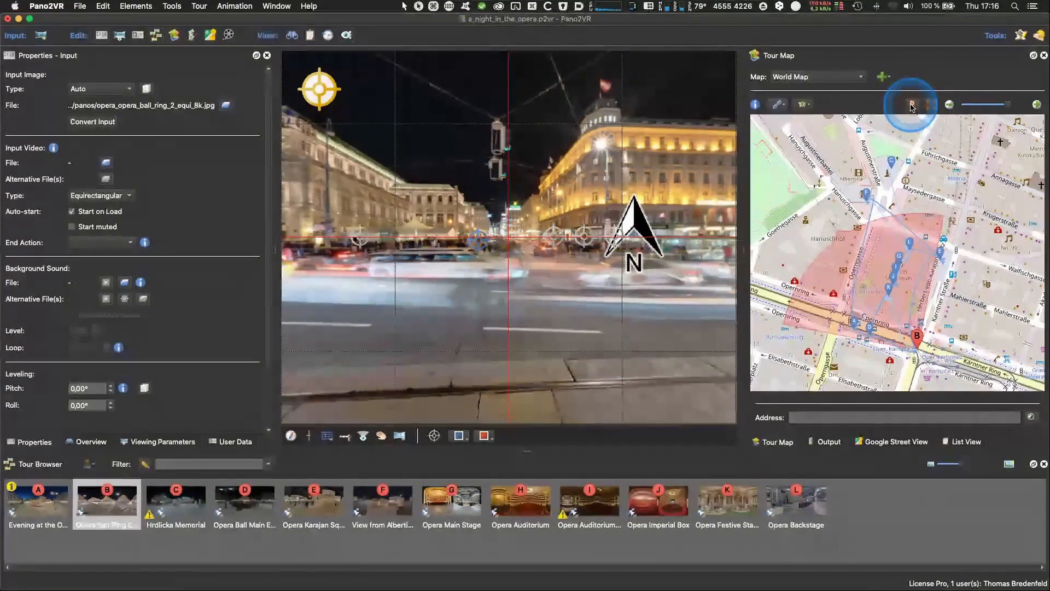
click(912, 107)
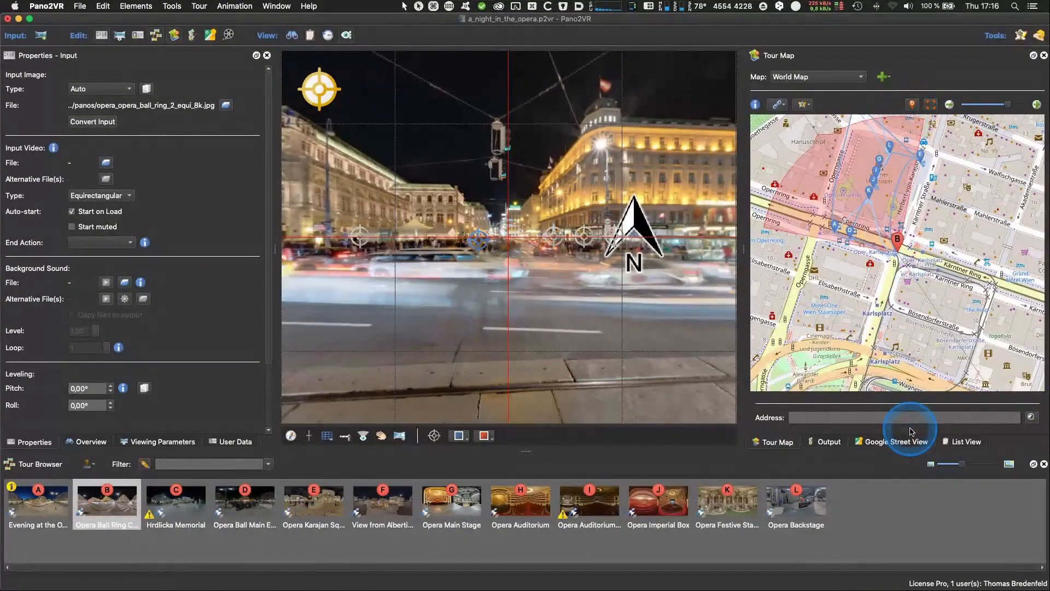
scroll(906, 247, up, 1)
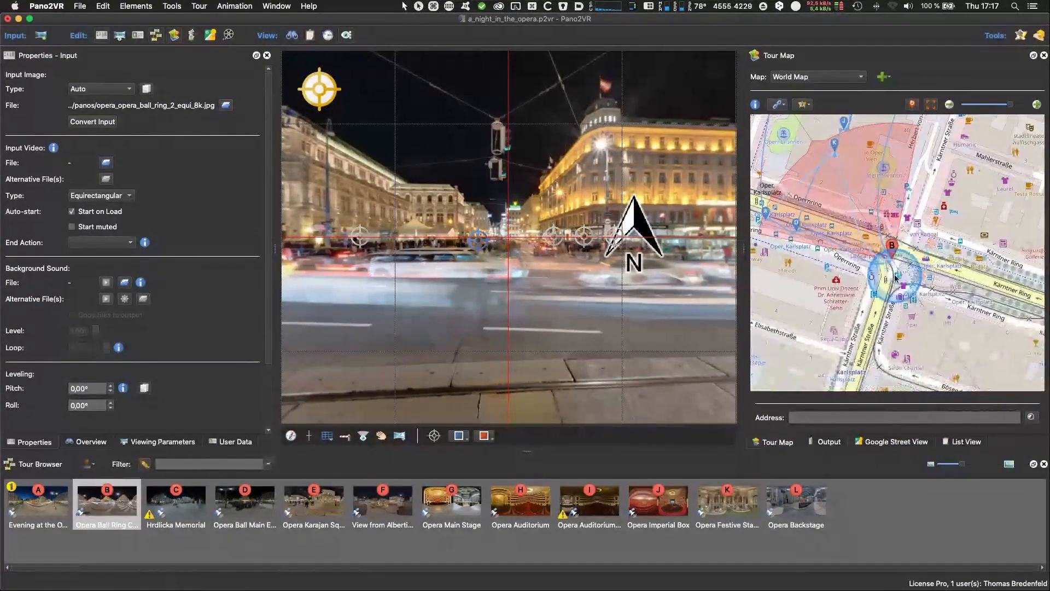
scroll(895, 278, down, 1)
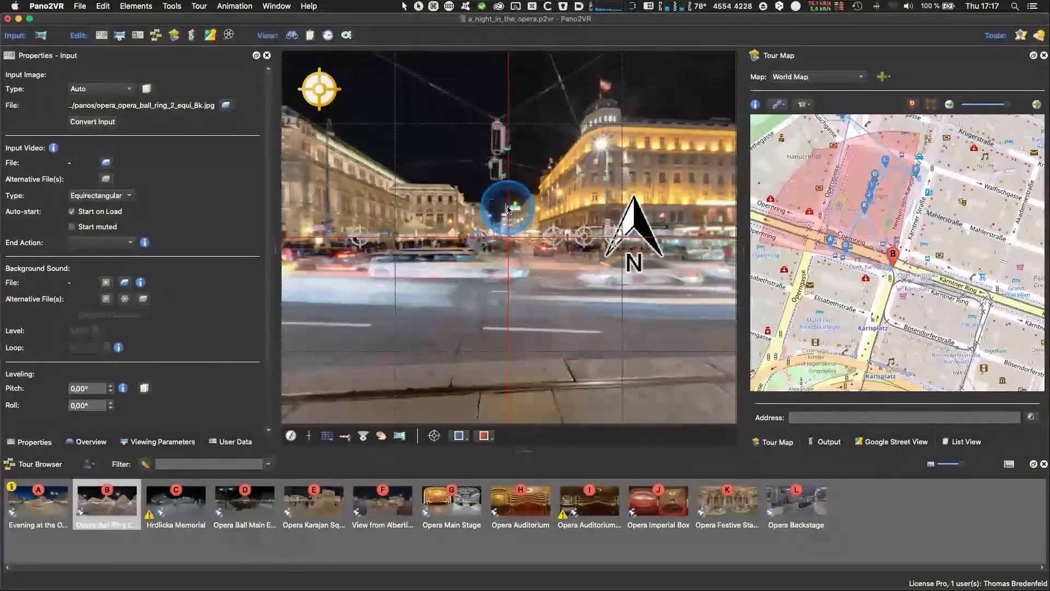
drag(439, 333, 614, 347)
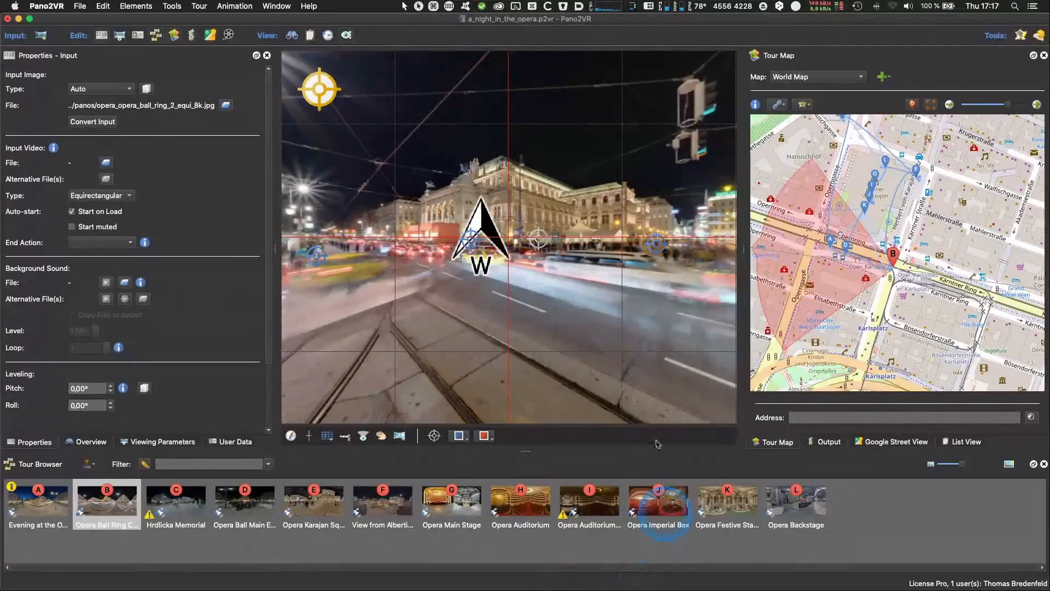
Step: Switch to Panotour Pro and check the node positions on the geolocation map of the A Night at the Opera project
click(646, 578)
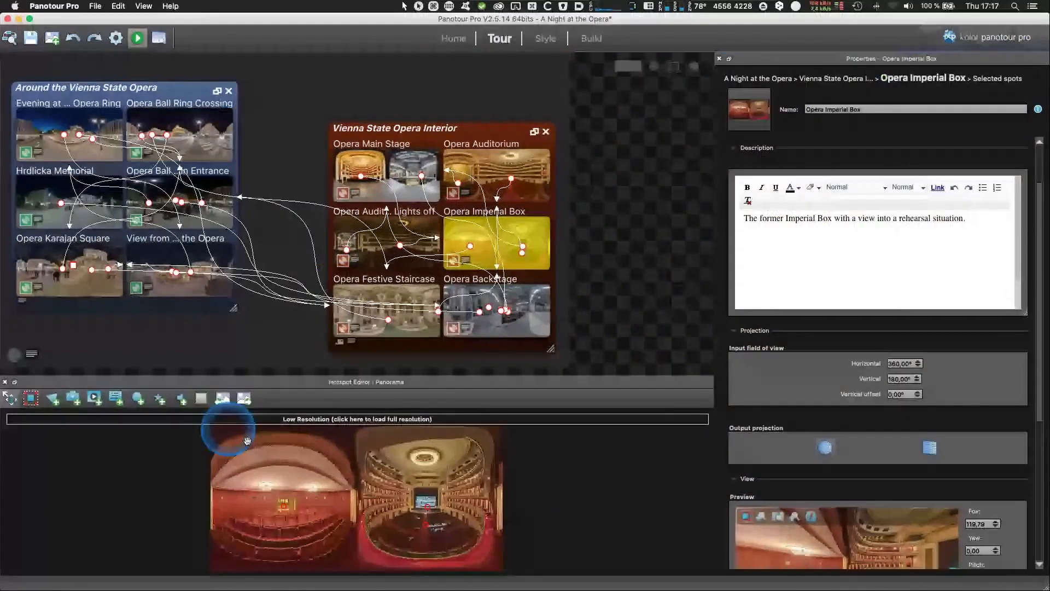
click(16, 360)
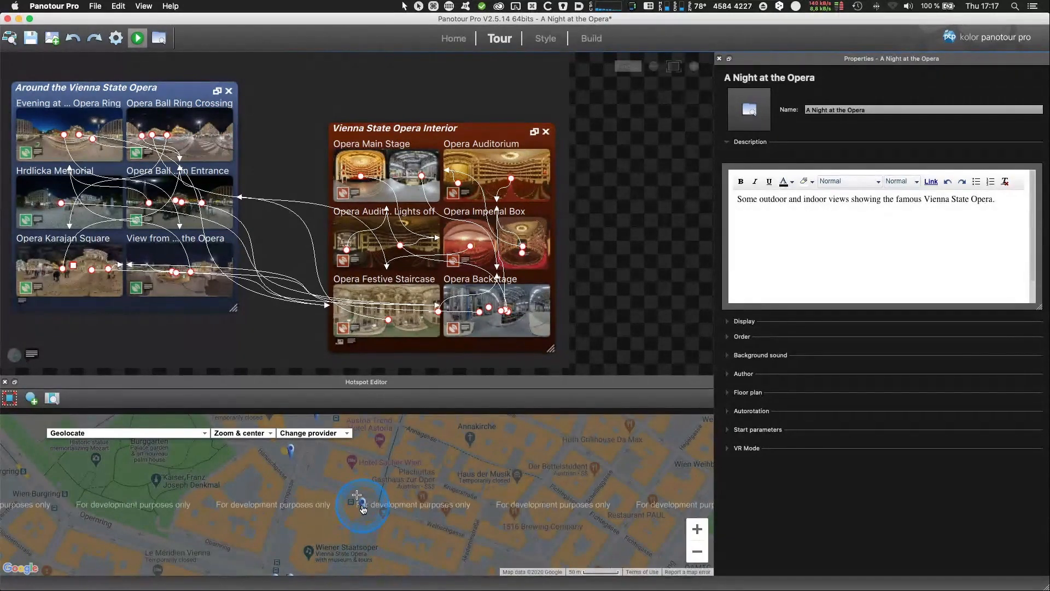
click(363, 508)
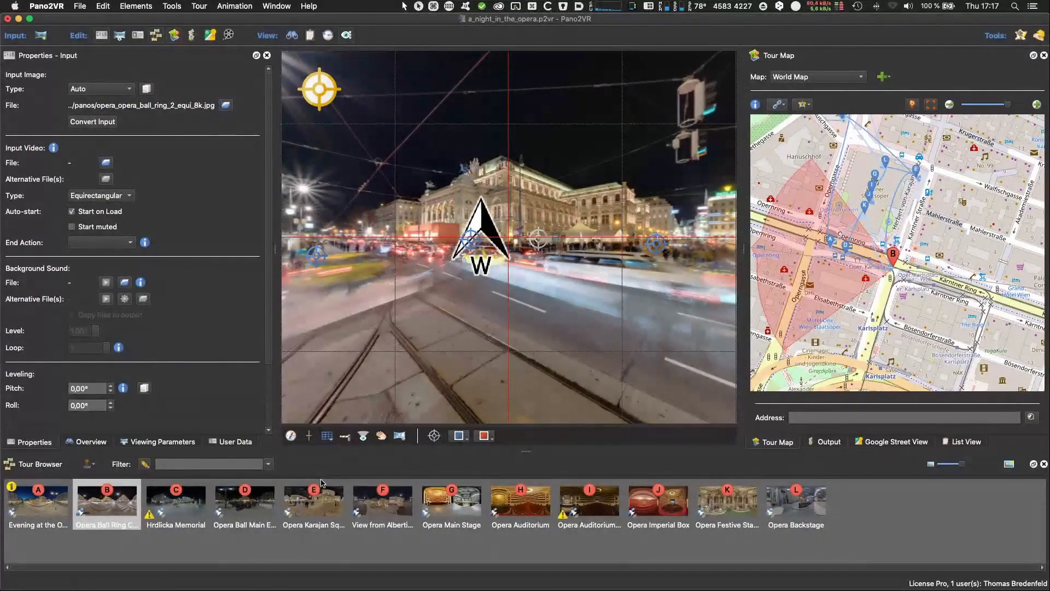
Step: Switch to Pano2VR and correct Opera Ball Ring Crossing's north so its ghost hotspots line up with the Opera building
click(635, 322)
mouse_move(634, 322)
mouse_down()
mouse_move(543, 352)
mouse_move(522, 339)
mouse_move(565, 321)
mouse_move(570, 331)
mouse_up()
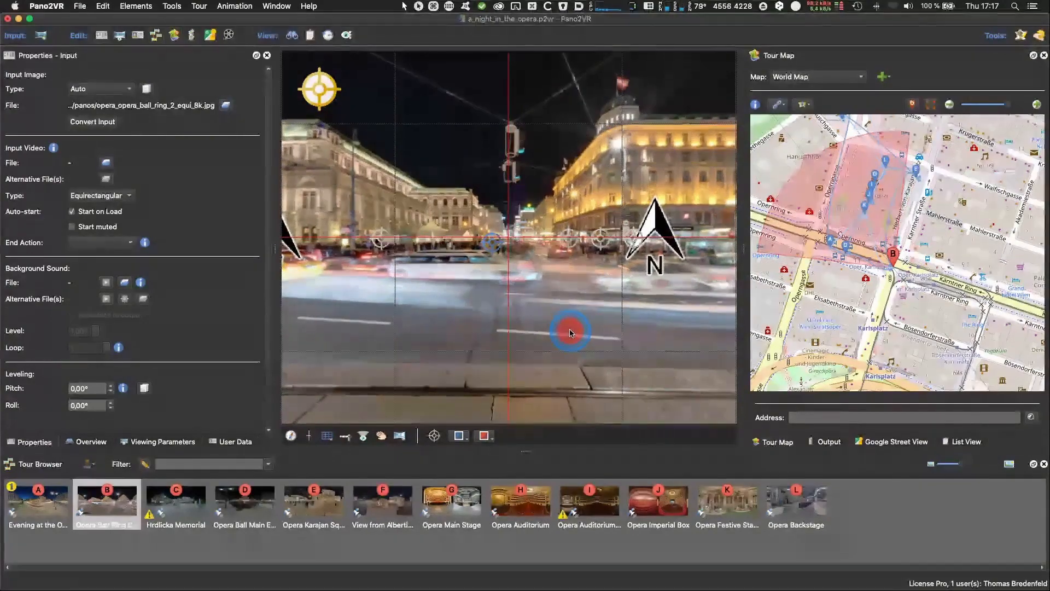
drag(570, 332, 569, 329)
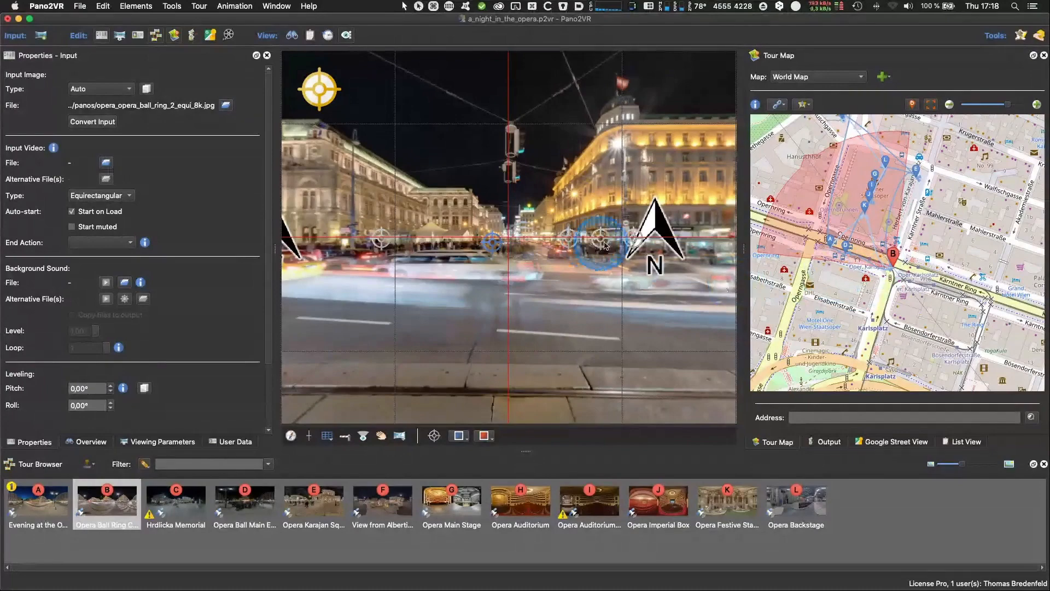
click(422, 280)
mouse_move(421, 280)
mouse_down()
mouse_move(555, 281)
mouse_move(492, 277)
mouse_move(593, 305)
mouse_move(490, 319)
mouse_move(595, 317)
mouse_move(421, 320)
mouse_up()
mouse_move(584, 326)
mouse_down()
mouse_move(600, 321)
mouse_move(580, 321)
mouse_move(589, 317)
mouse_up()
drag(411, 330, 569, 331)
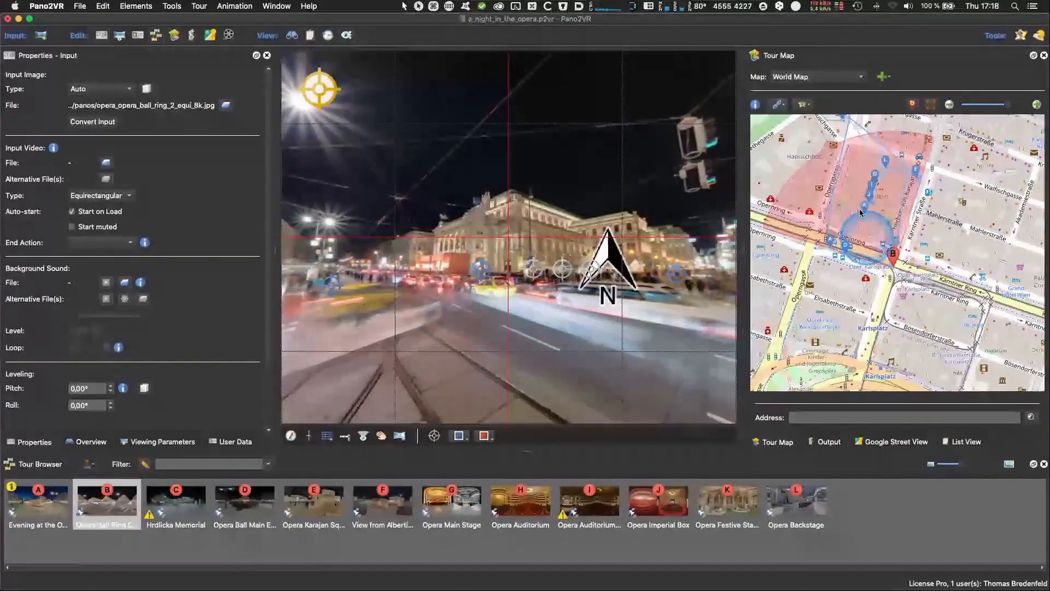
Step: Open View from Albertina from the tour map and correct its north so the Opera view faces south on the map
drag(779, 153, 803, 285)
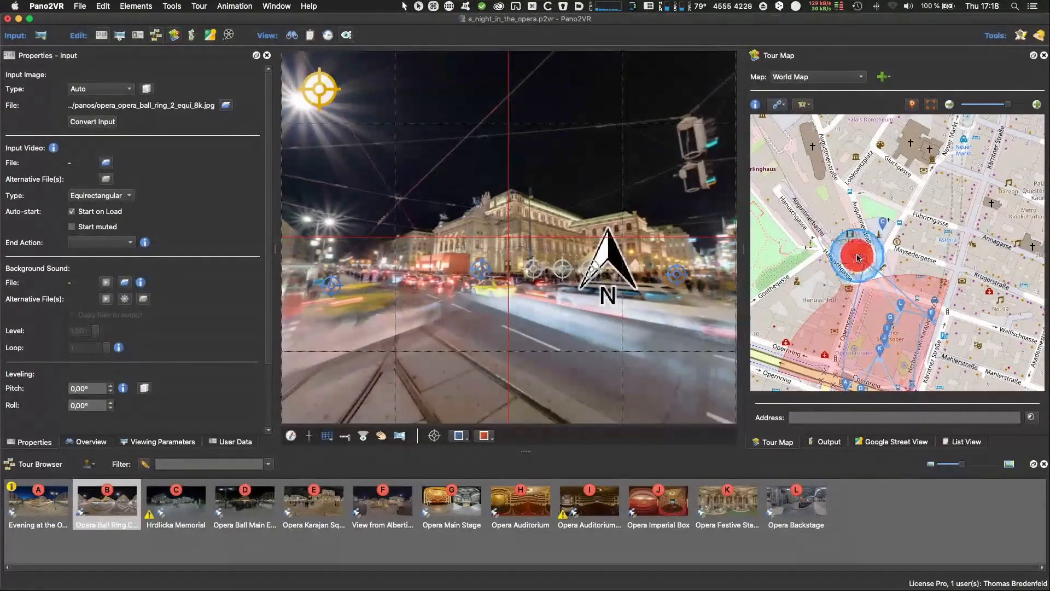
click(855, 254)
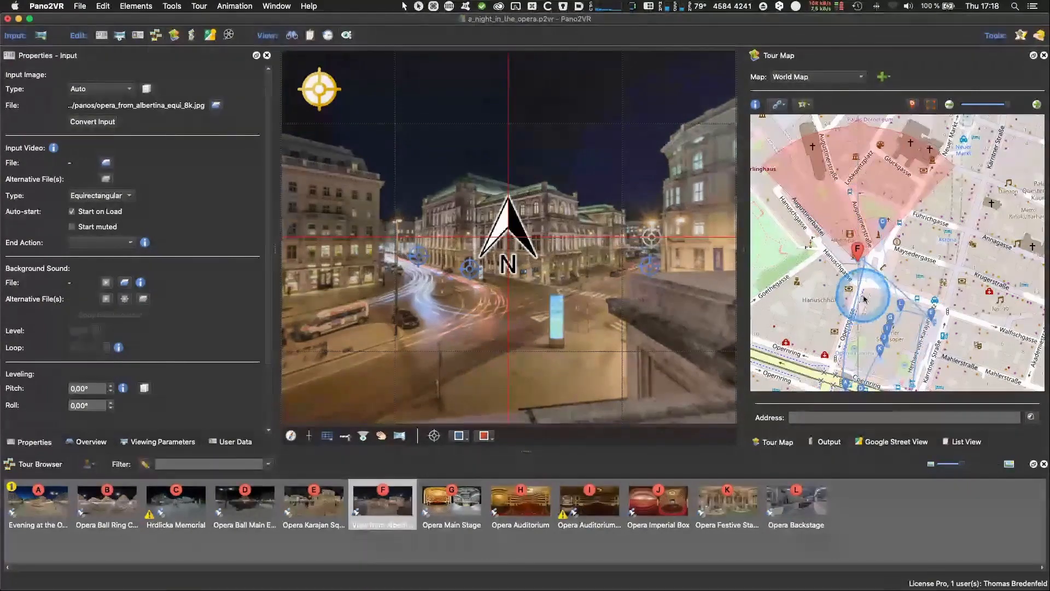
drag(554, 285, 537, 324)
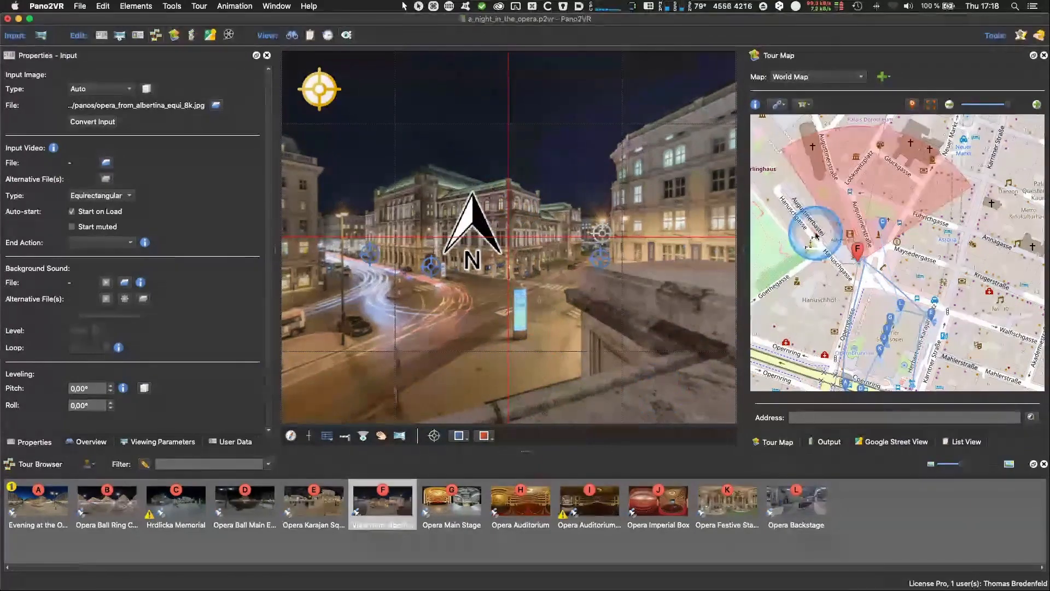
mouse_move(453, 225)
mouse_down()
mouse_move(502, 223)
mouse_move(503, 241)
mouse_move(453, 242)
mouse_up()
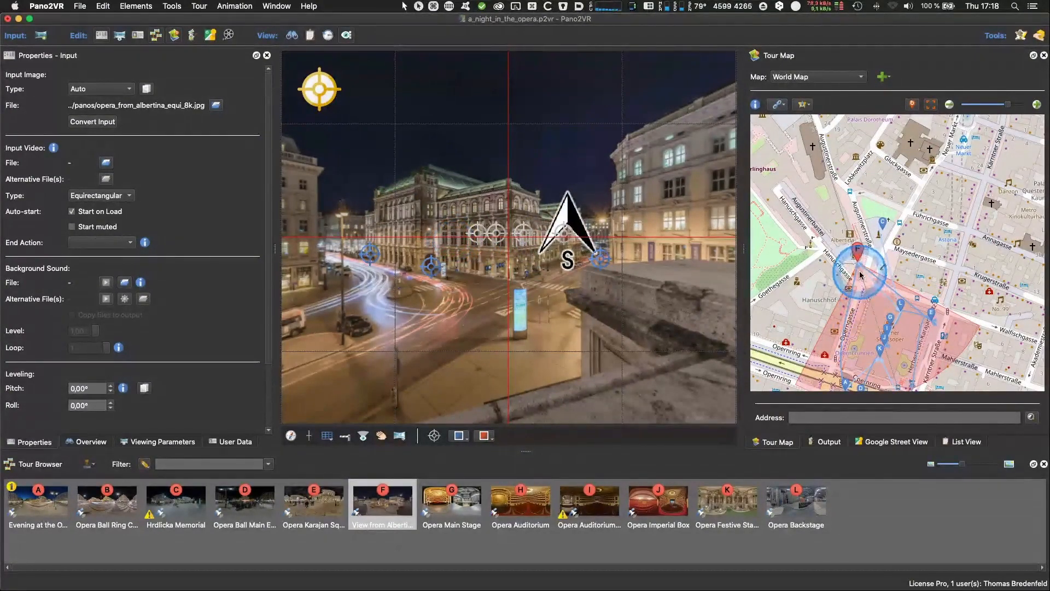
drag(866, 279, 574, 356)
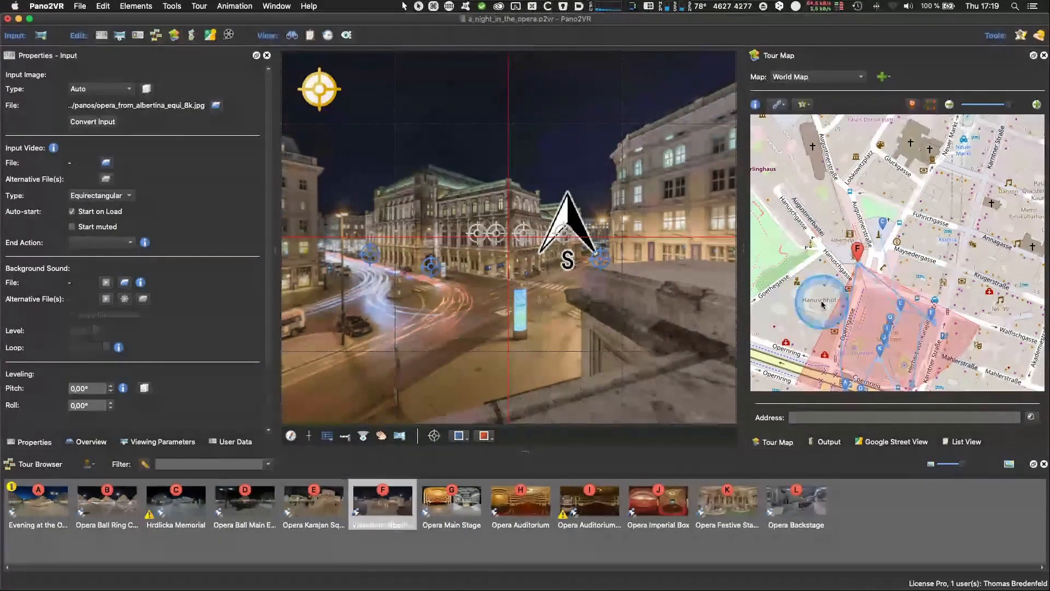
key(ctrl)
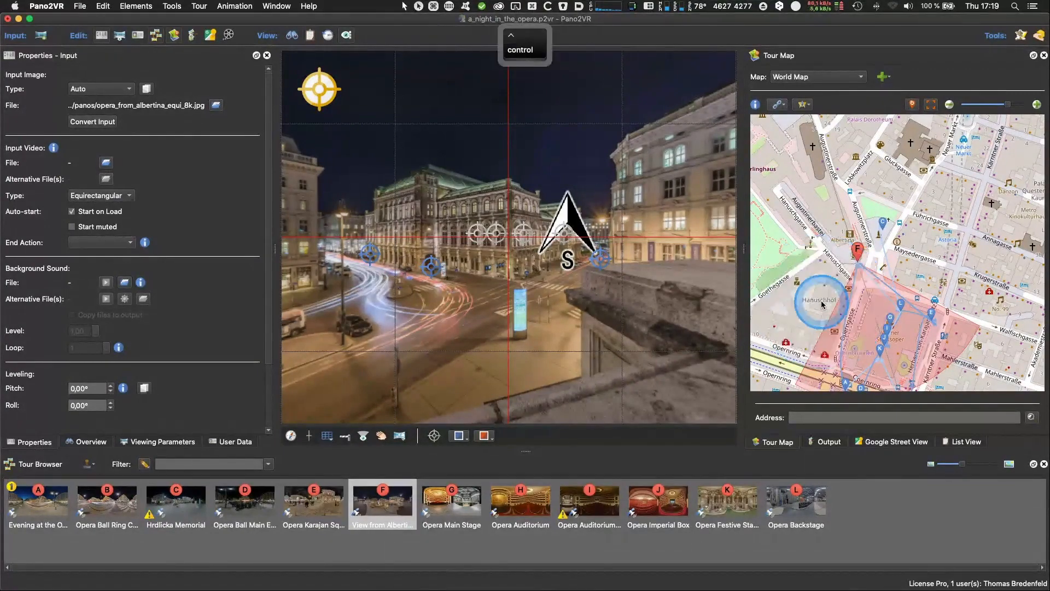
key(ctrl+s)
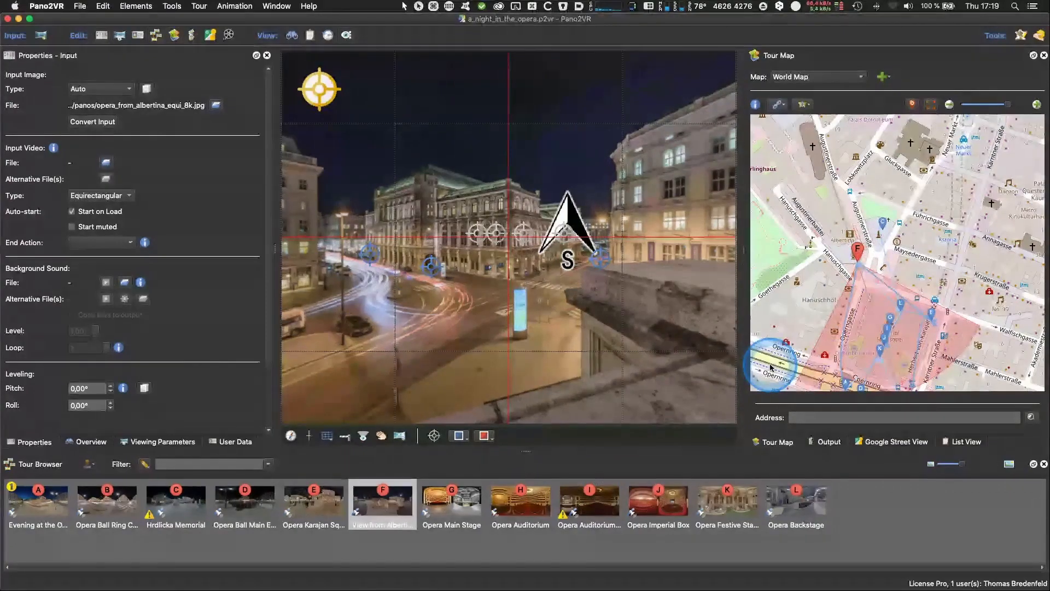
Step: Open Hrdlicka Memorial from the tour map and correct its north so the street beside the sculptures points south toward the Opera
click(881, 224)
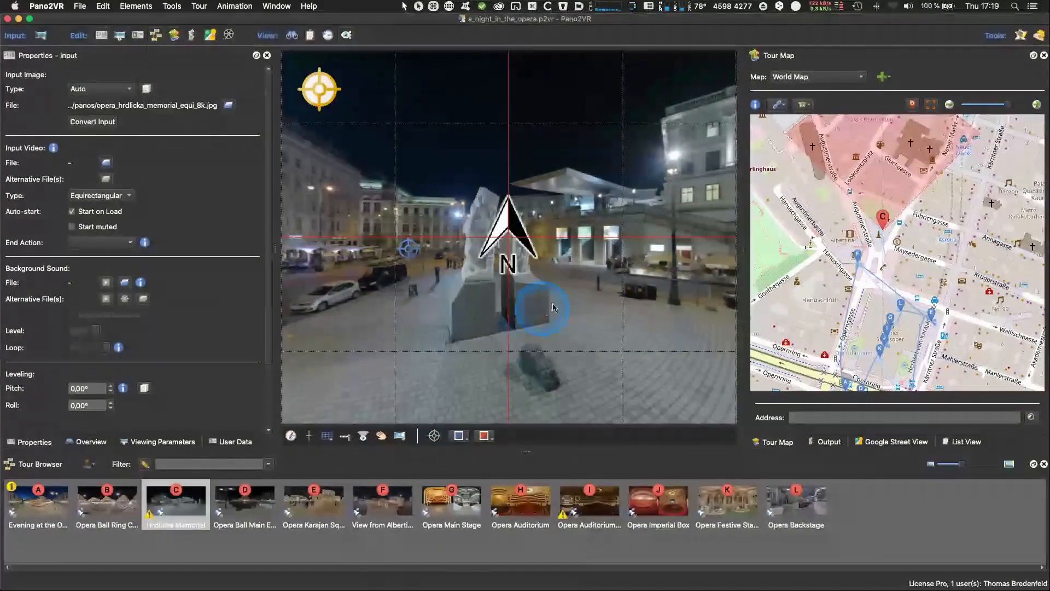
drag(534, 300, 696, 318)
drag(610, 317, 508, 271)
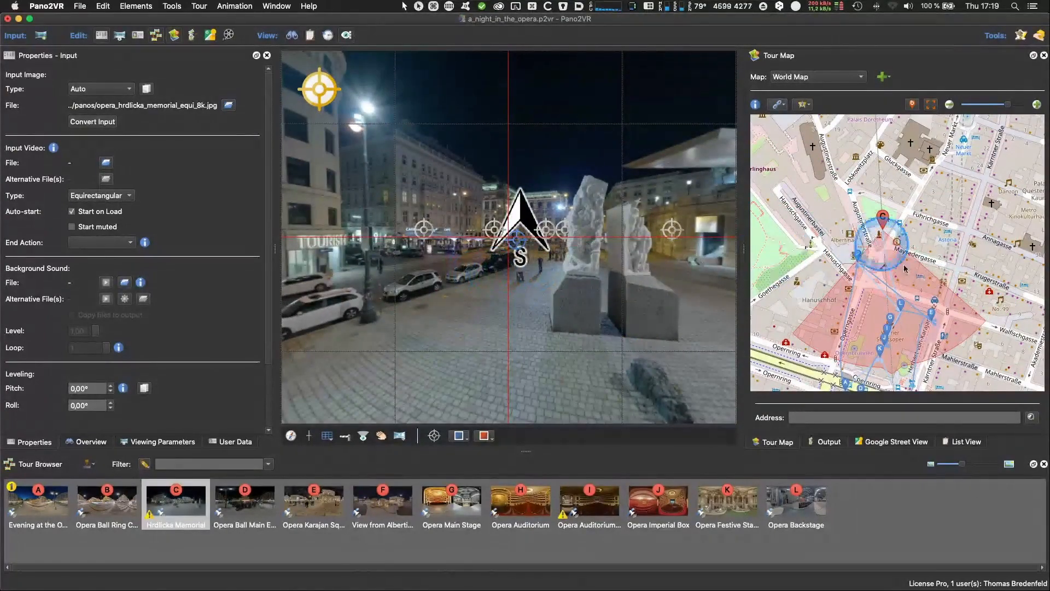
click(511, 333)
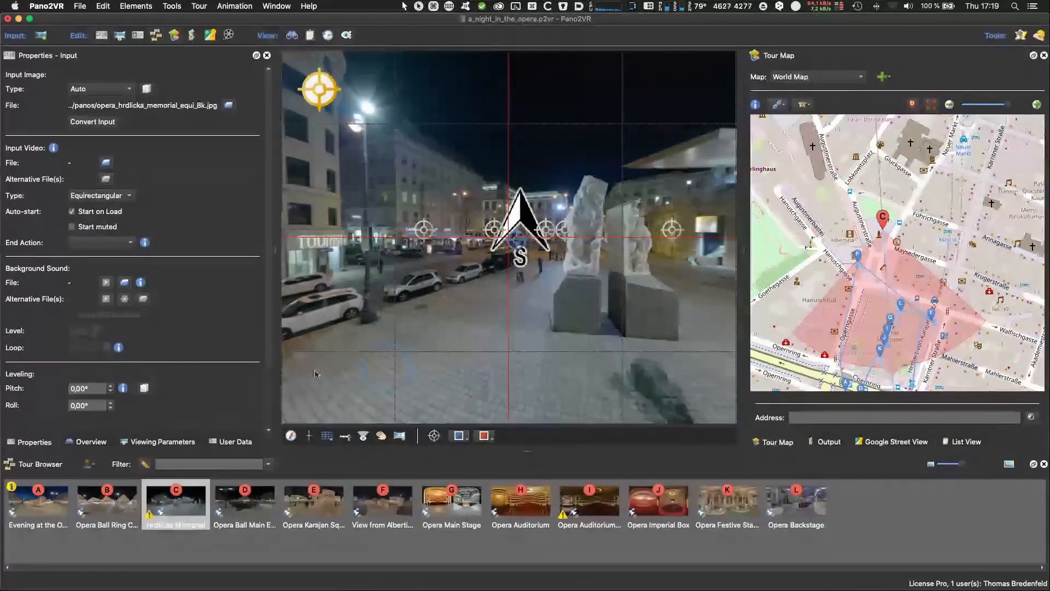
Step: Show the Hrdlicka Memorial's user data and examine its north value
click(228, 442)
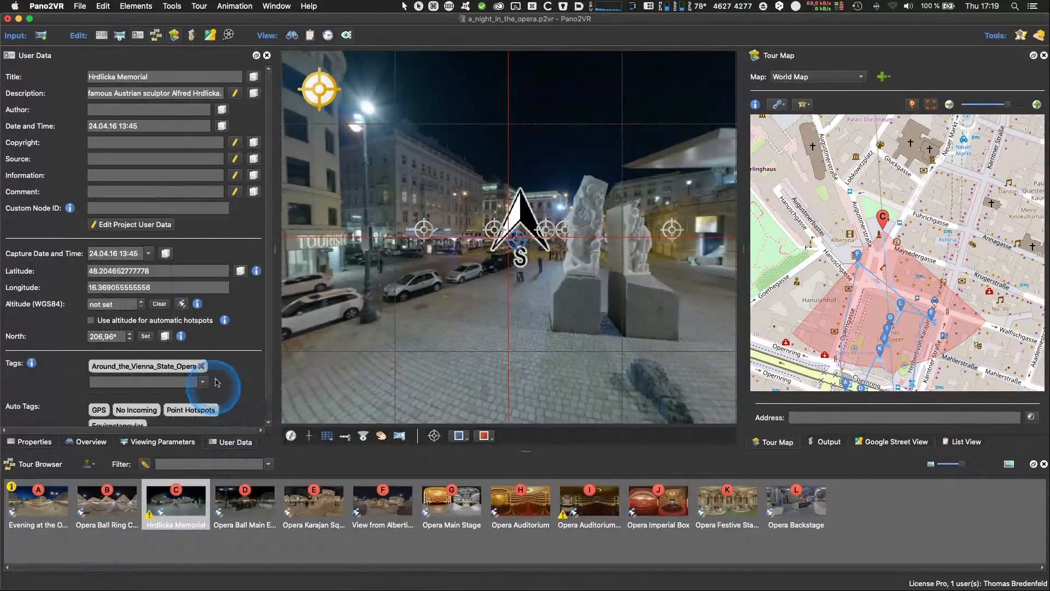
click(119, 336)
drag(119, 336, 70, 338)
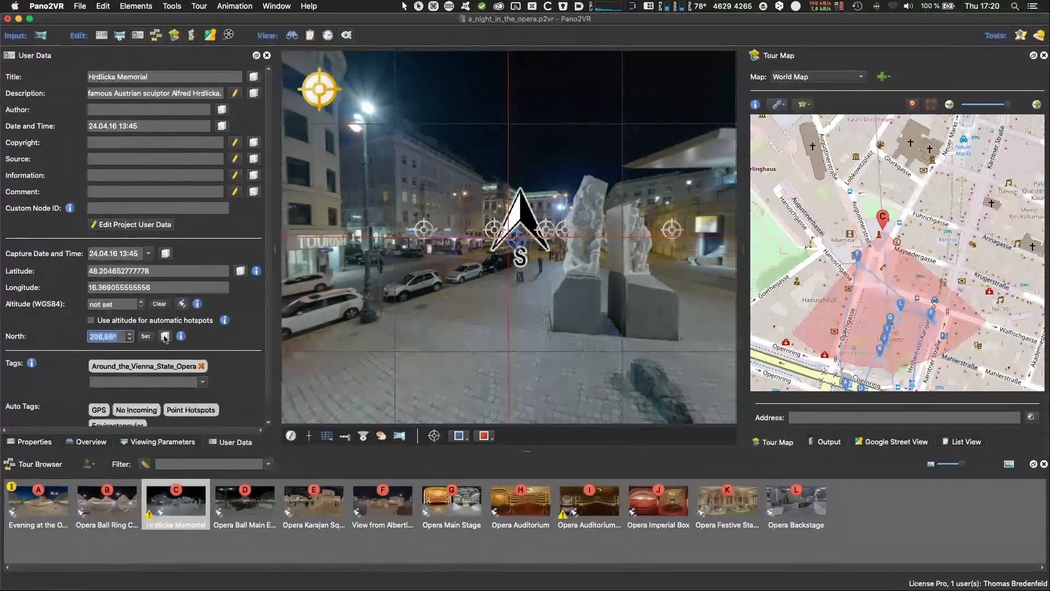
Step: Look around the Hrdlicka Memorial panorama between south and west to check its north alignment against the map
click(240, 271)
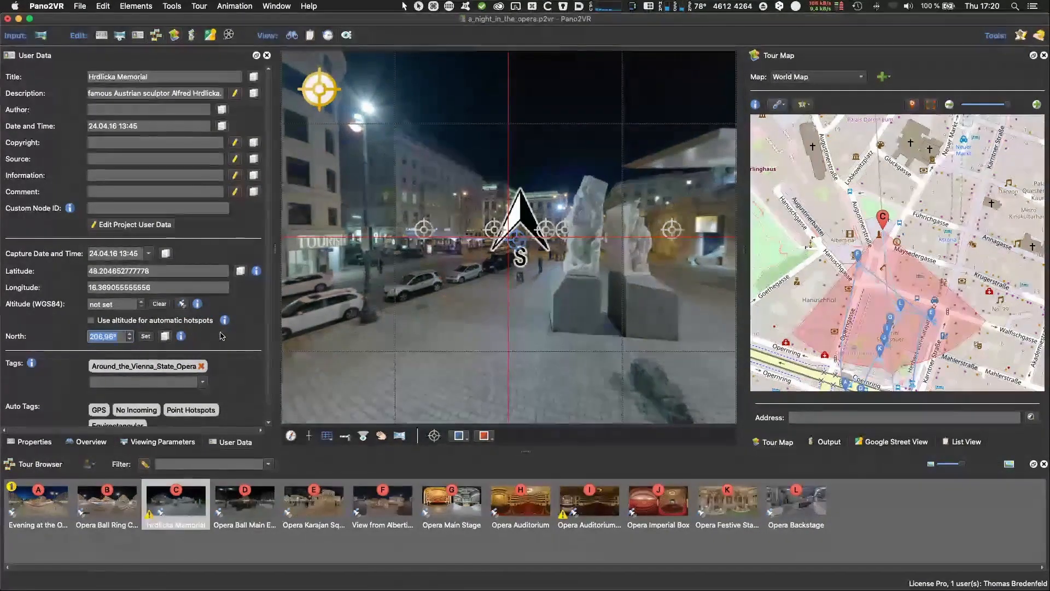
click(537, 311)
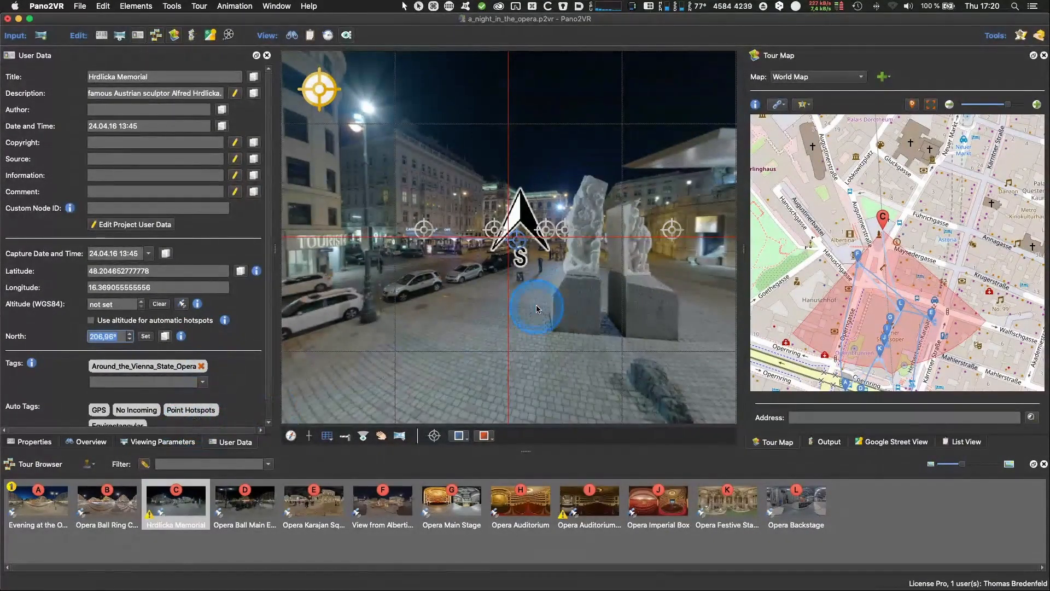
drag(535, 312, 539, 375)
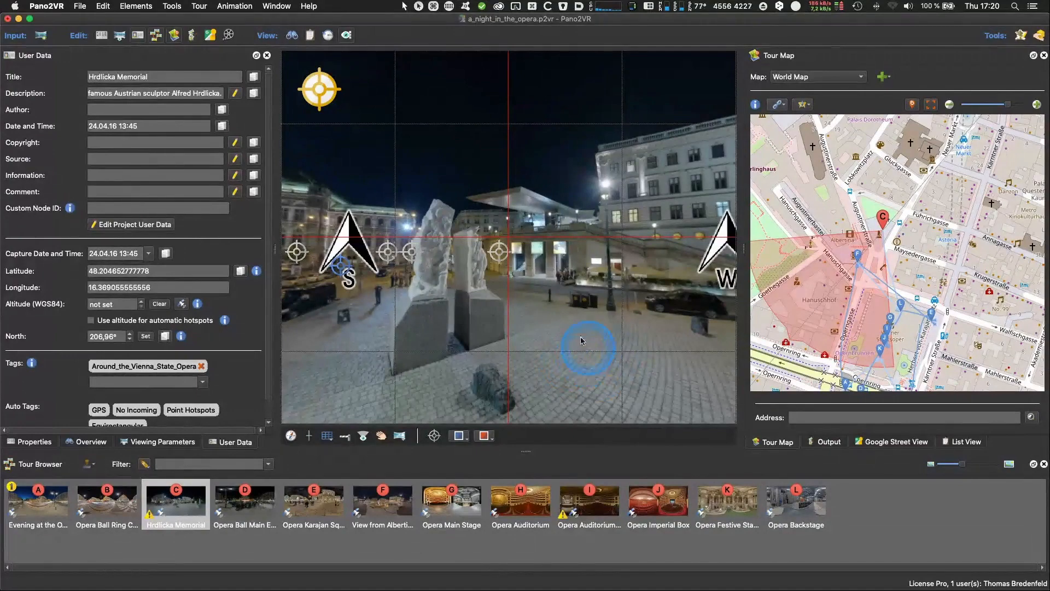
mouse_move(570, 344)
mouse_down()
mouse_move(425, 334)
mouse_move(415, 348)
mouse_move(462, 277)
mouse_up()
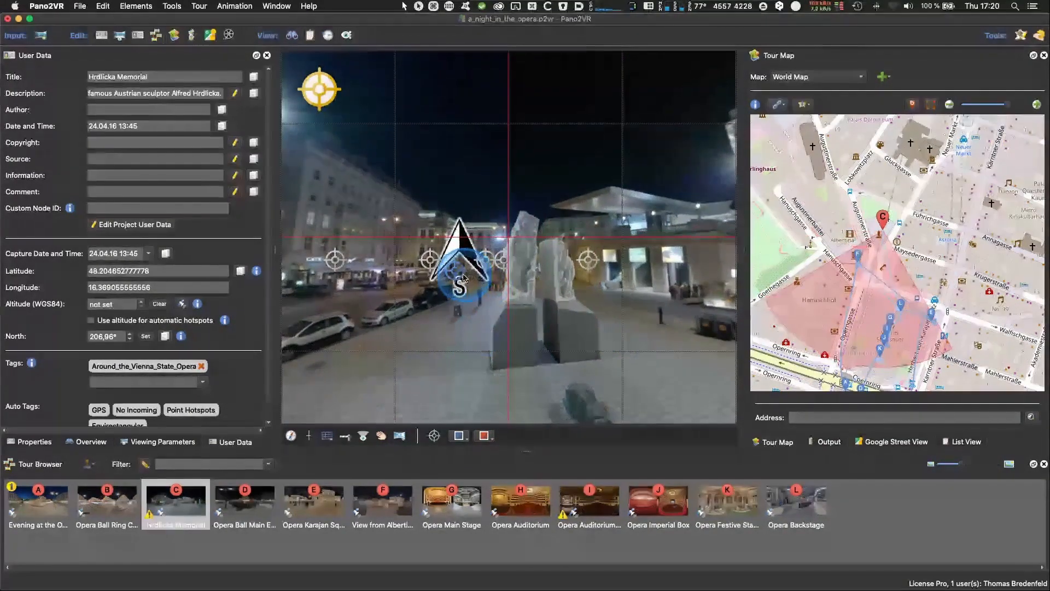
mouse_move(456, 275)
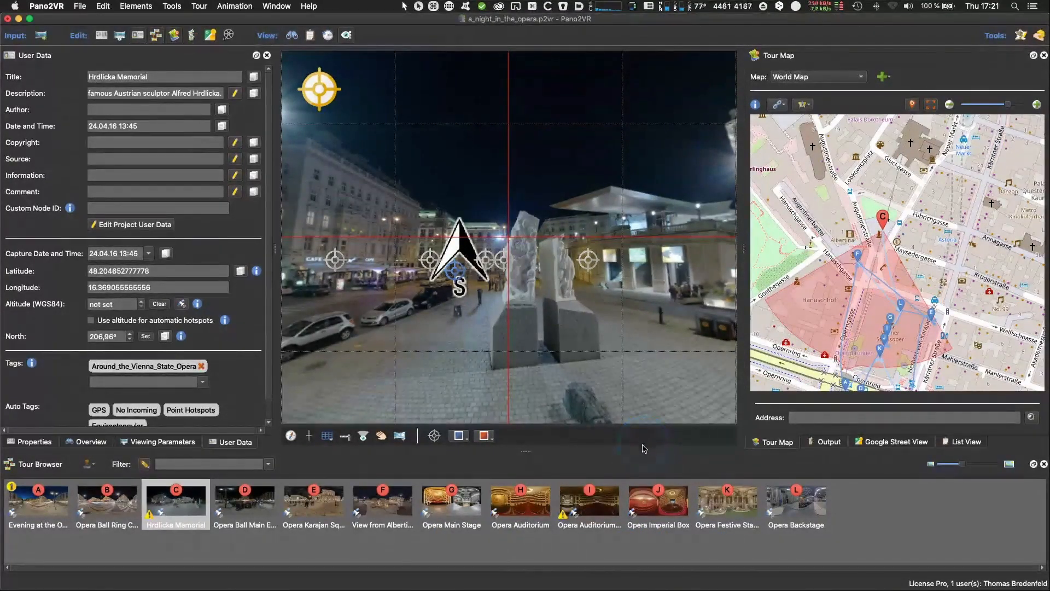
Step: Show the Pano2VR output settings, switch to Panotour Pro and examine its build settings and project summary
click(824, 443)
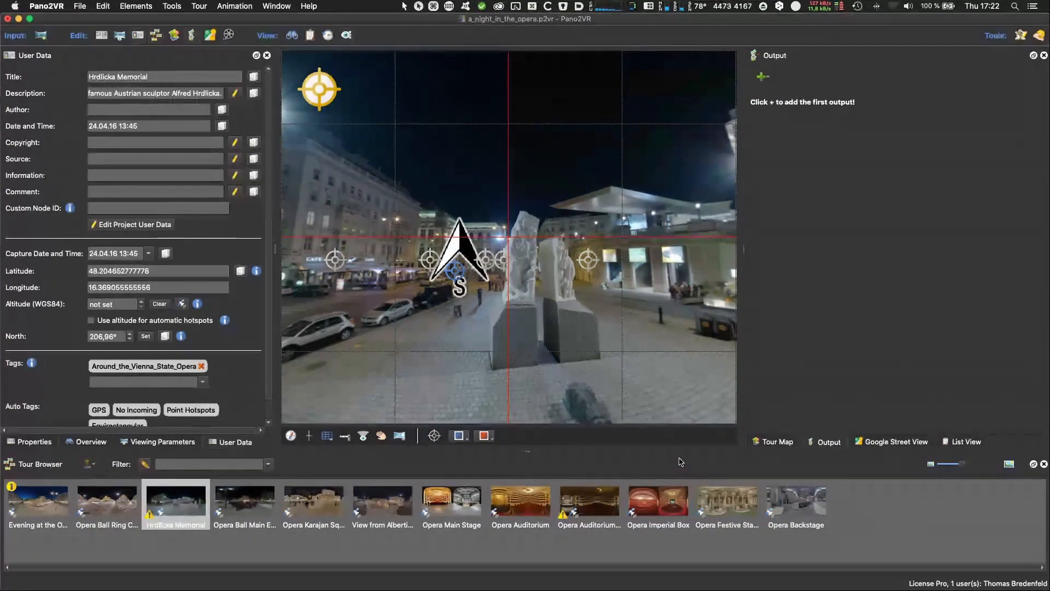
key(super+Tab)
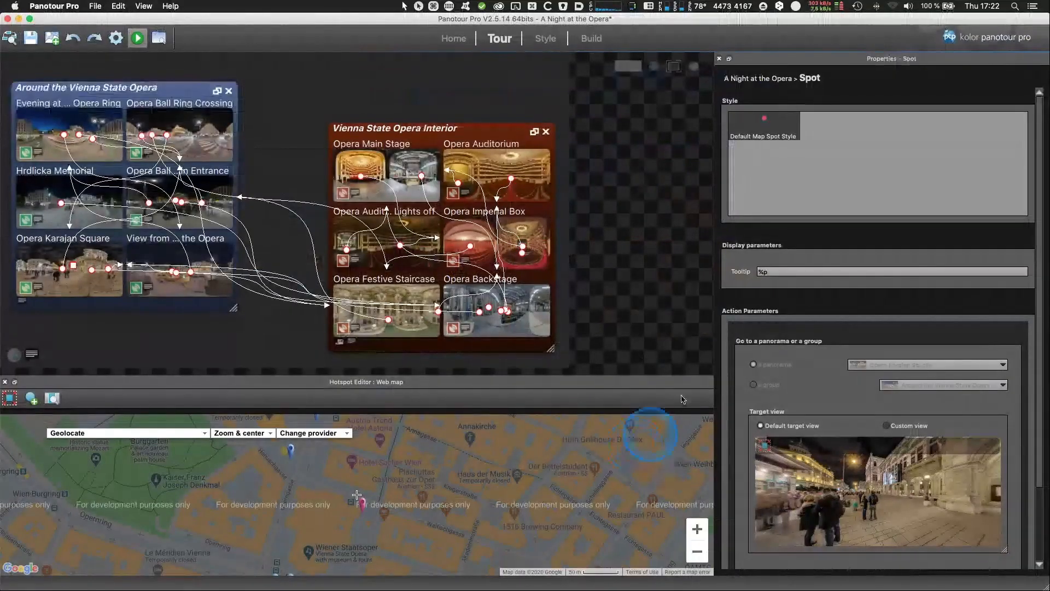
click(594, 39)
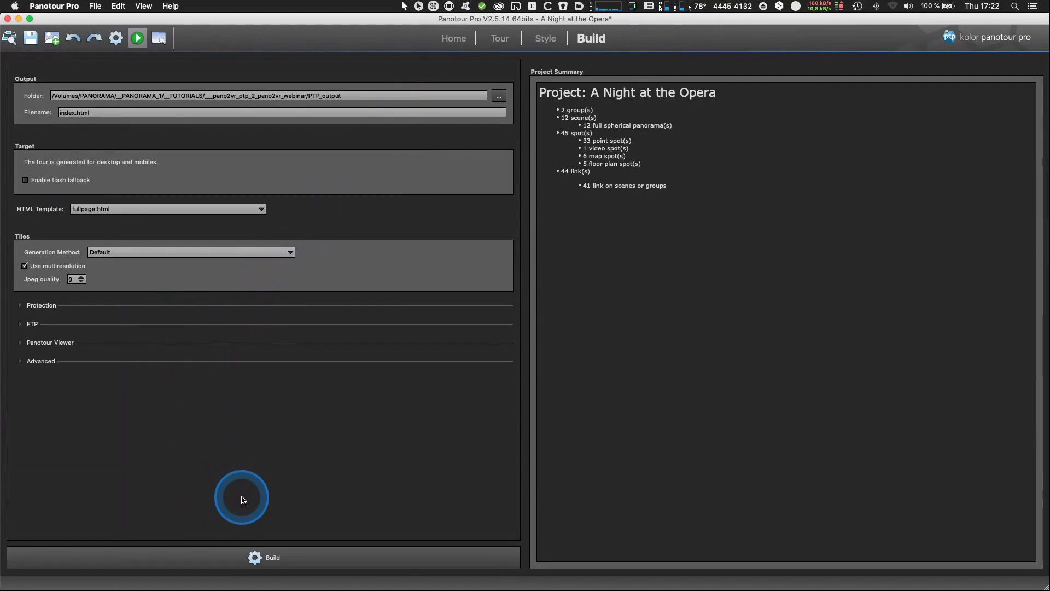
Step: Switch back to Pano2VR, add a Transformation output and set its type to Stereographic
key(super+Tab)
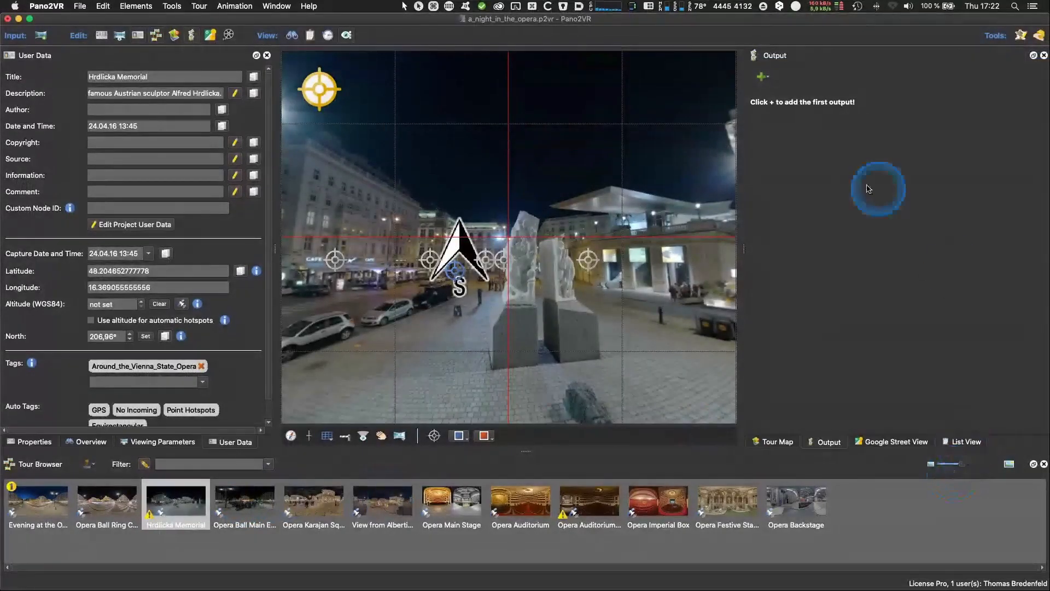
click(765, 77)
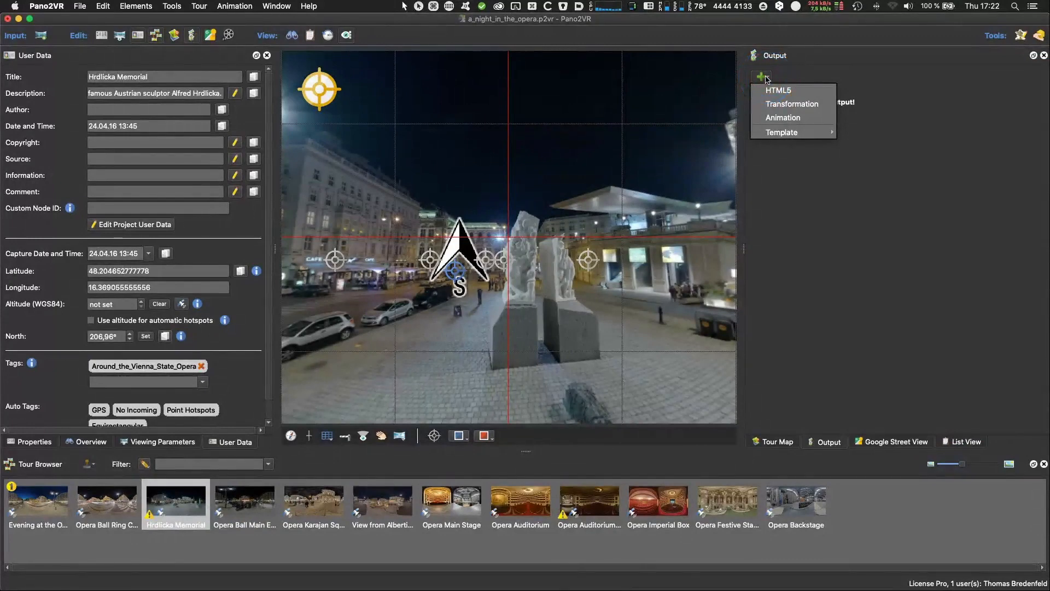
click(785, 104)
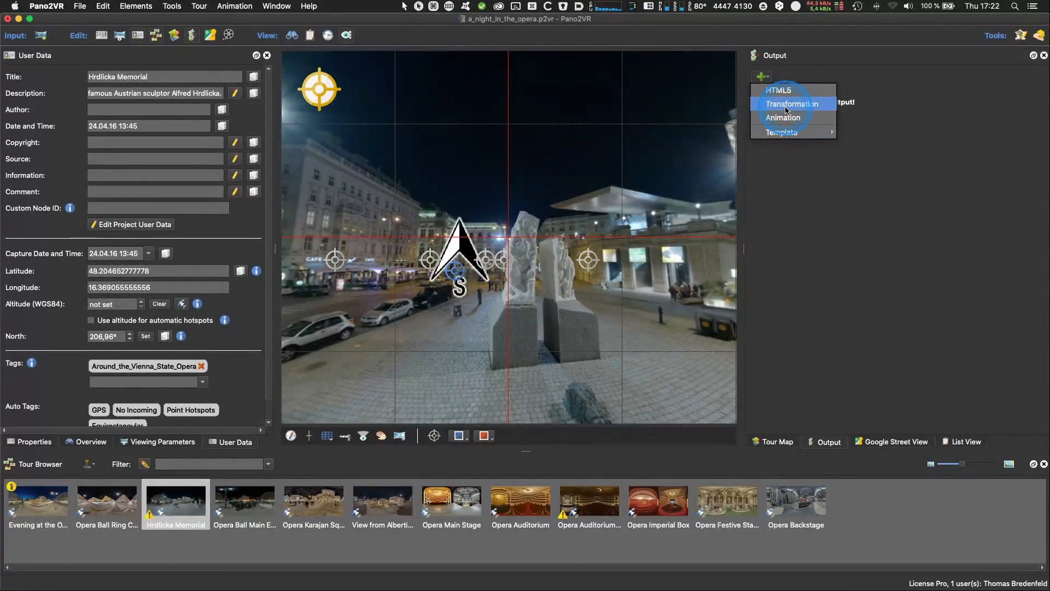
click(786, 104)
click(757, 162)
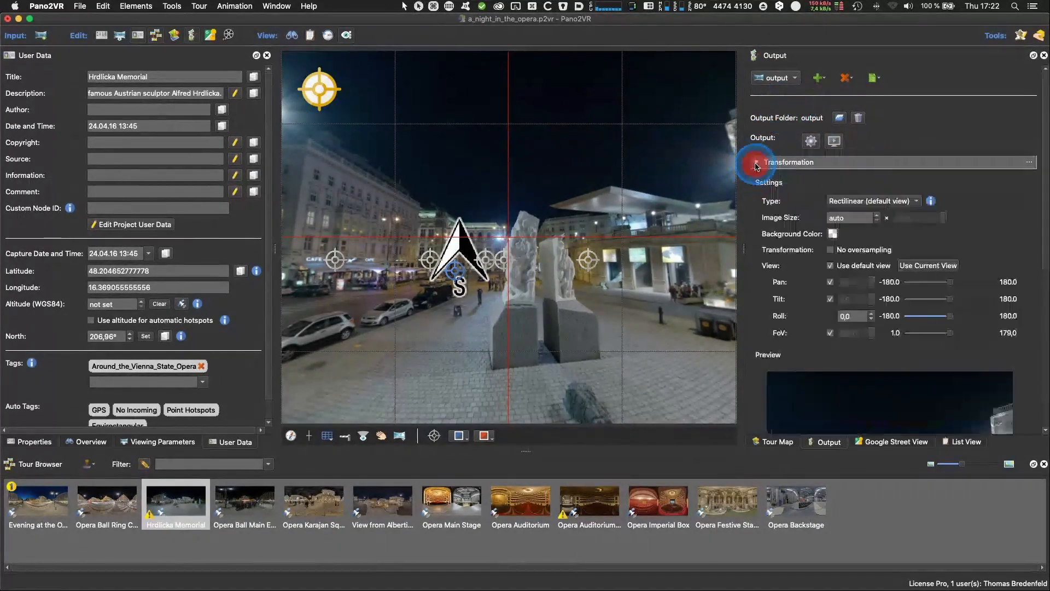
click(885, 202)
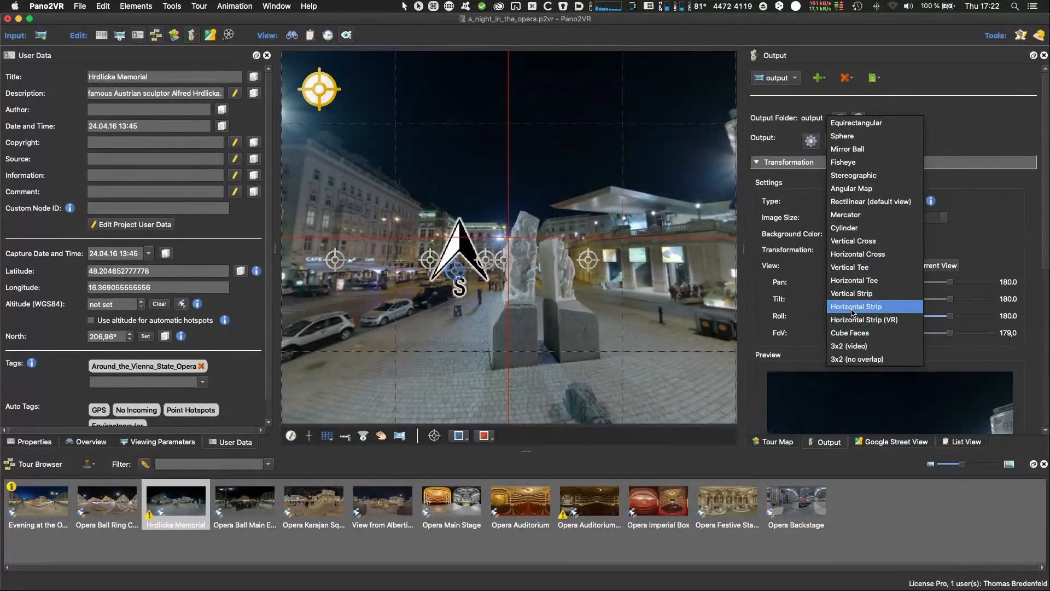
click(853, 175)
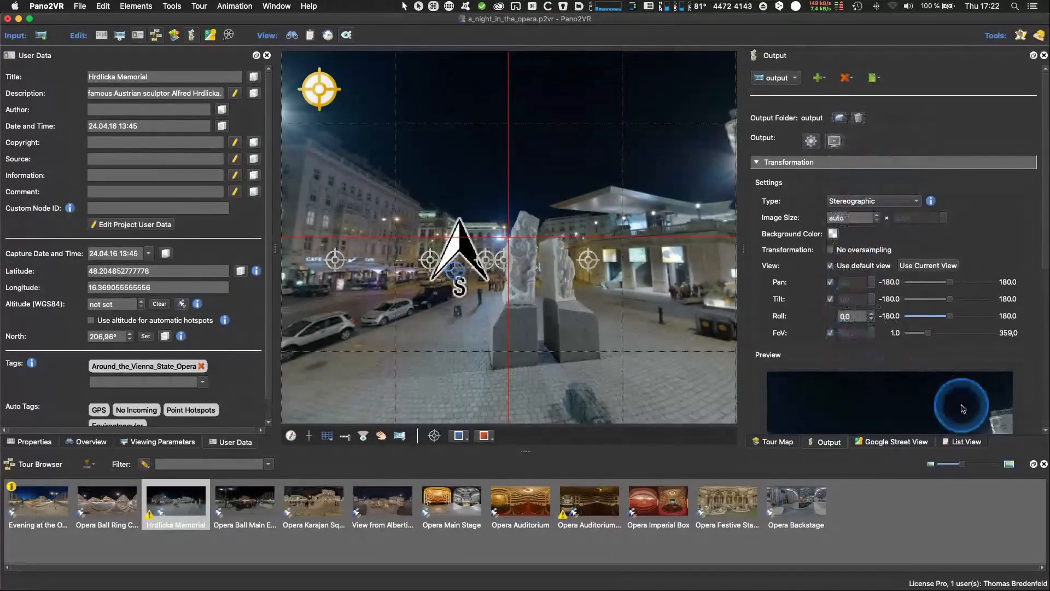
Step: Turn off the default view for the stereographic output and set its tilt to -77.1 and field of view to 303.2
scroll(932, 339, down, 3)
scroll(893, 354, down, 5)
scroll(886, 295, up, 6)
scroll(947, 145, down, 1)
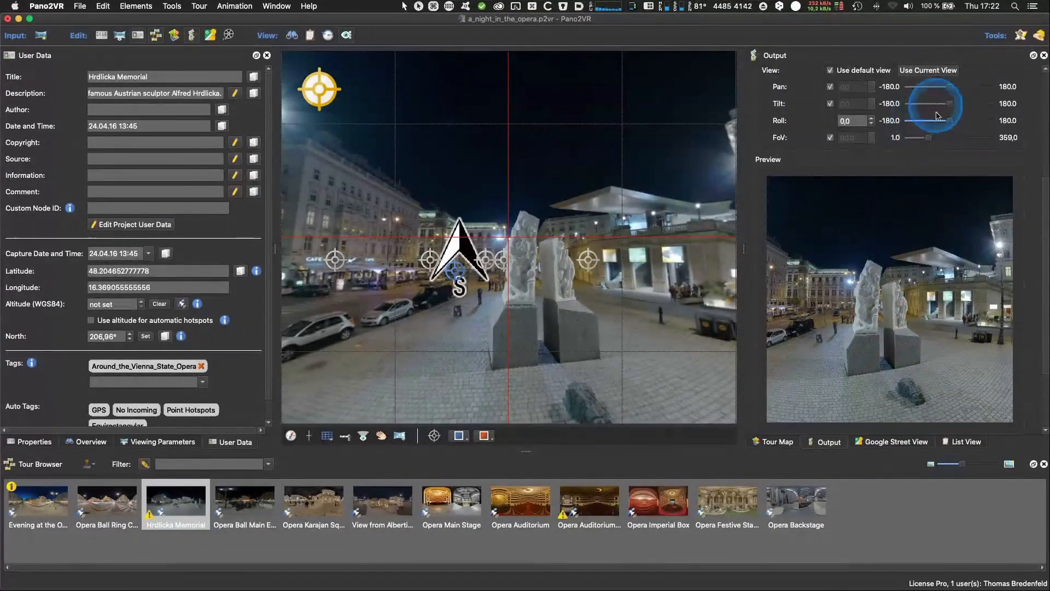
drag(951, 104, 856, 102)
click(830, 70)
click(942, 105)
drag(942, 104, 868, 103)
scroll(902, 258, up, 2)
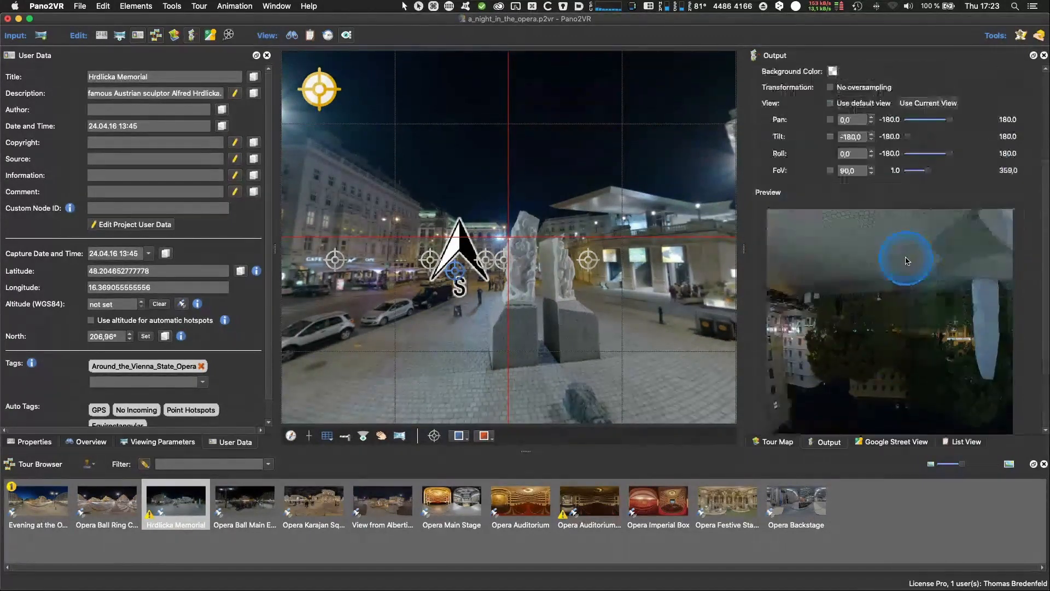
drag(908, 137, 931, 137)
drag(931, 172, 979, 171)
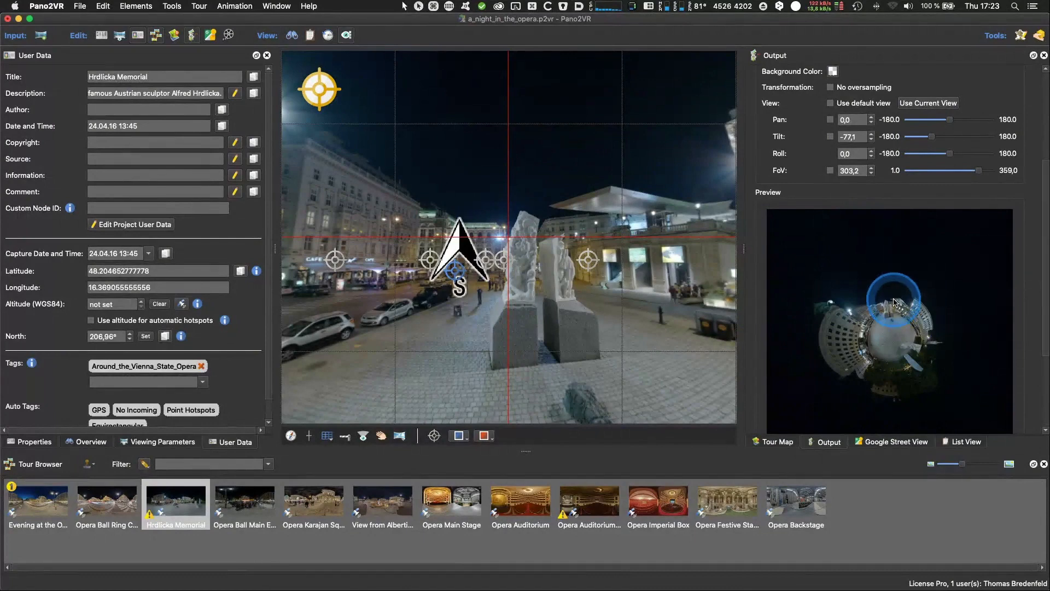
Step: Delete the stereographic transformation output
scroll(894, 299, up, 5)
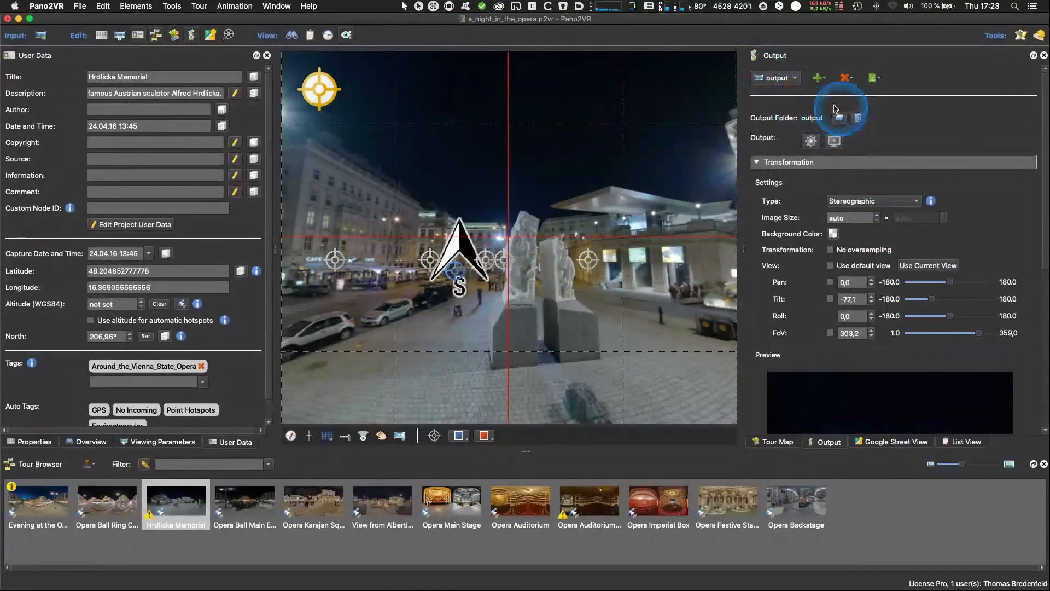
click(848, 79)
click(872, 91)
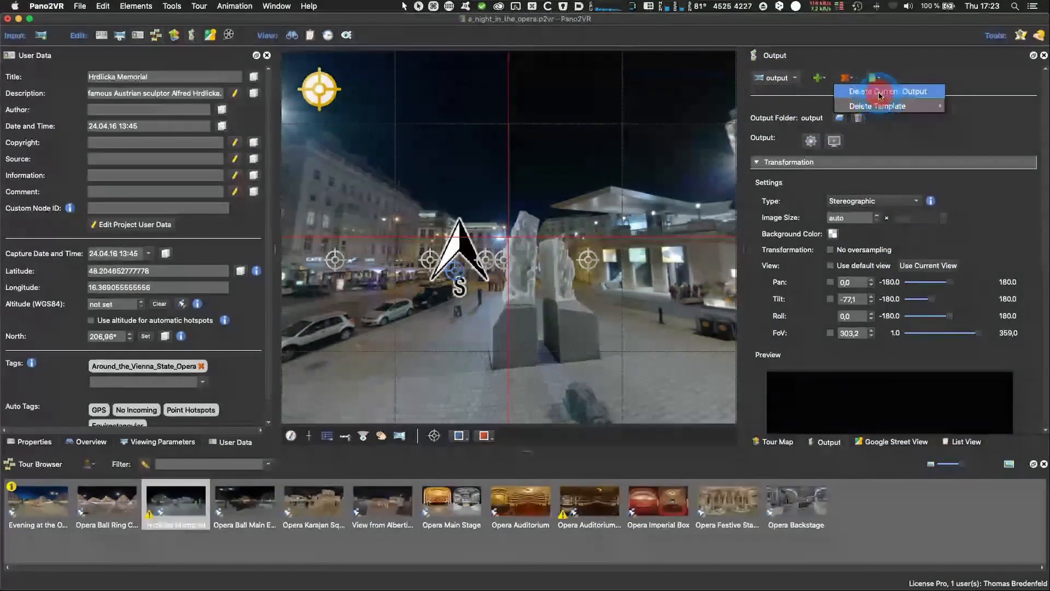
Step: Add an Animation output and examine its transition and animation sections
click(762, 76)
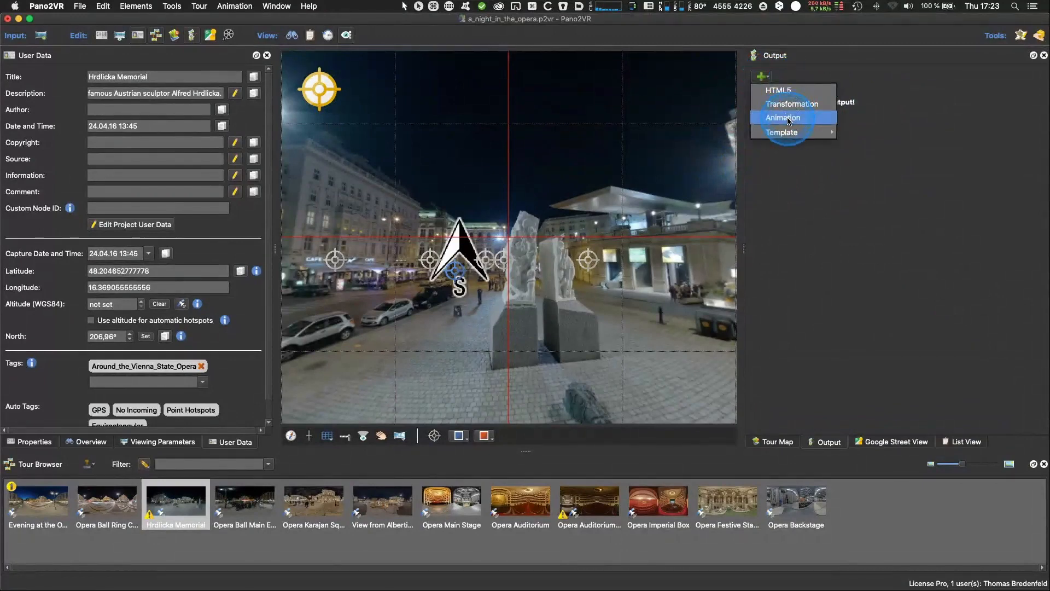
click(789, 119)
click(756, 179)
click(756, 162)
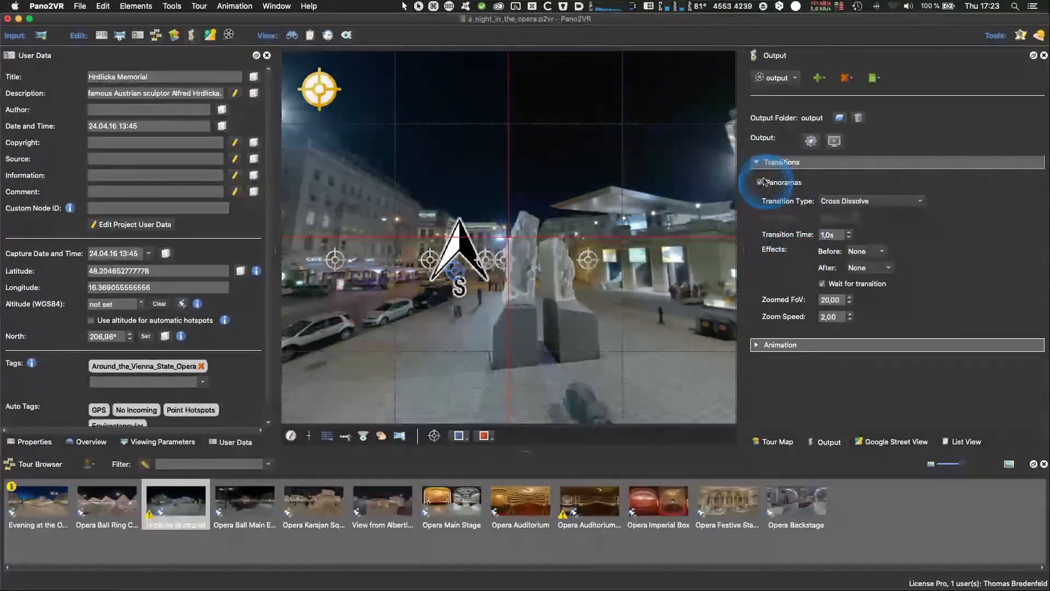
click(756, 161)
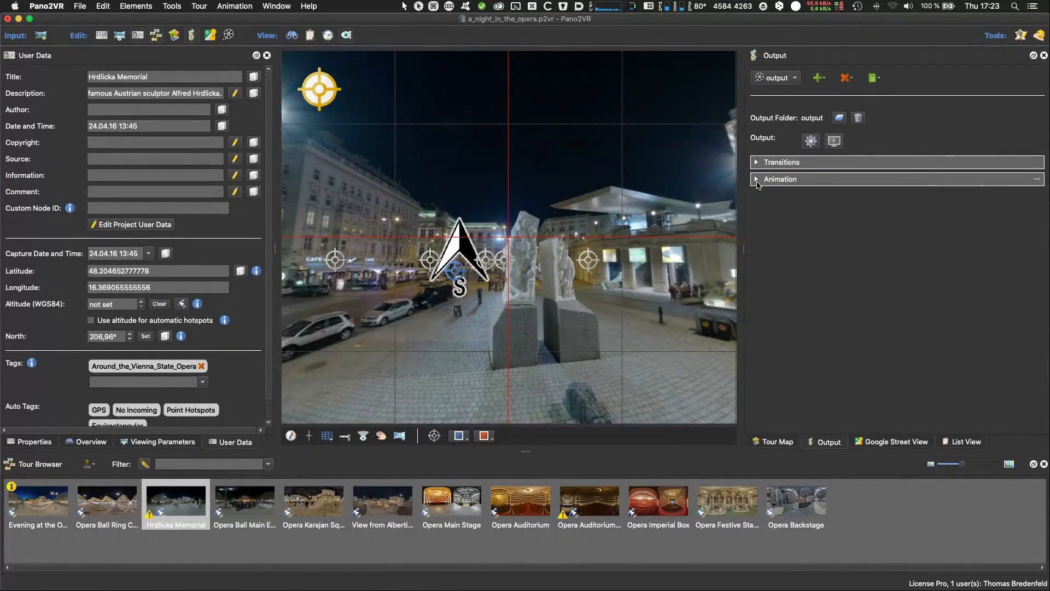
click(788, 246)
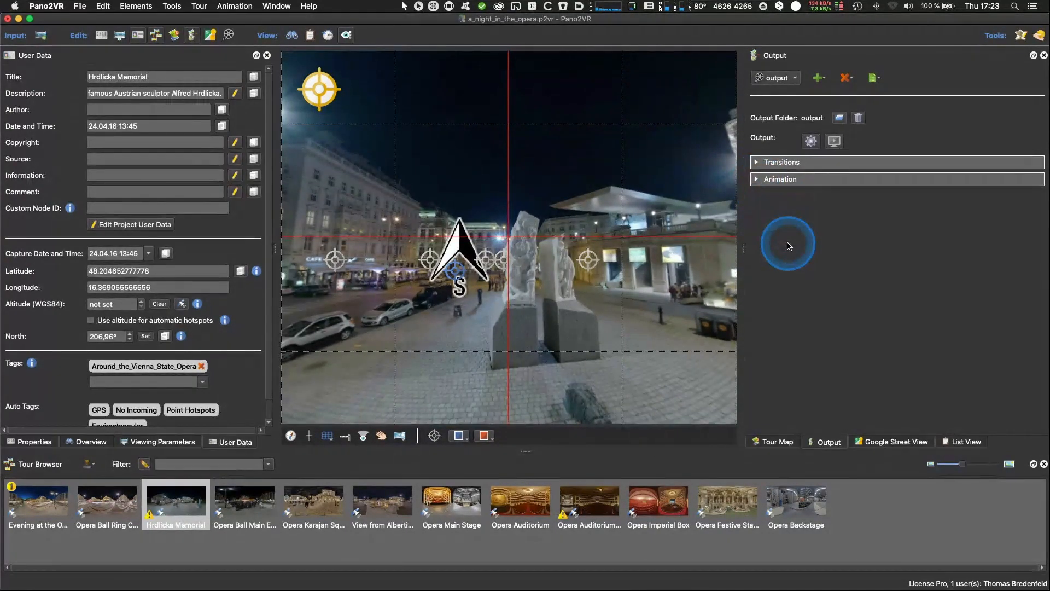
click(822, 238)
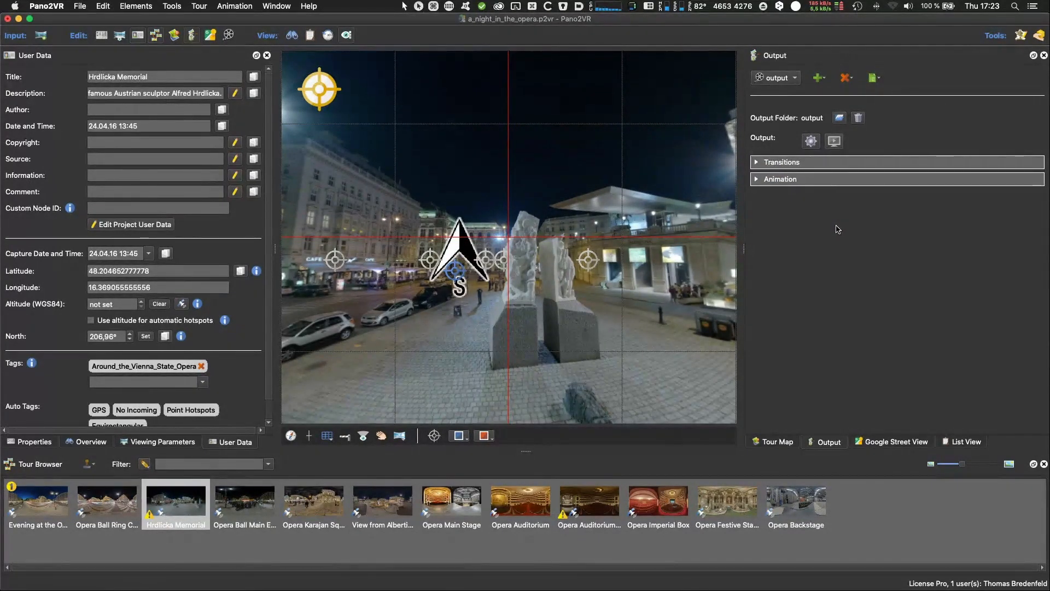
click(758, 163)
click(755, 164)
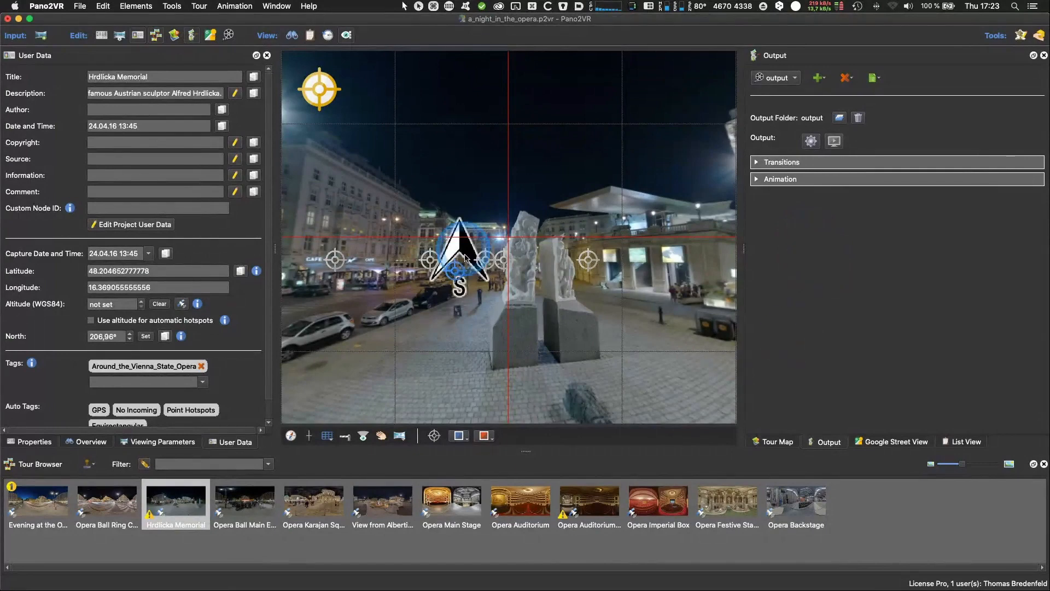
Step: Delete the animation output
click(777, 77)
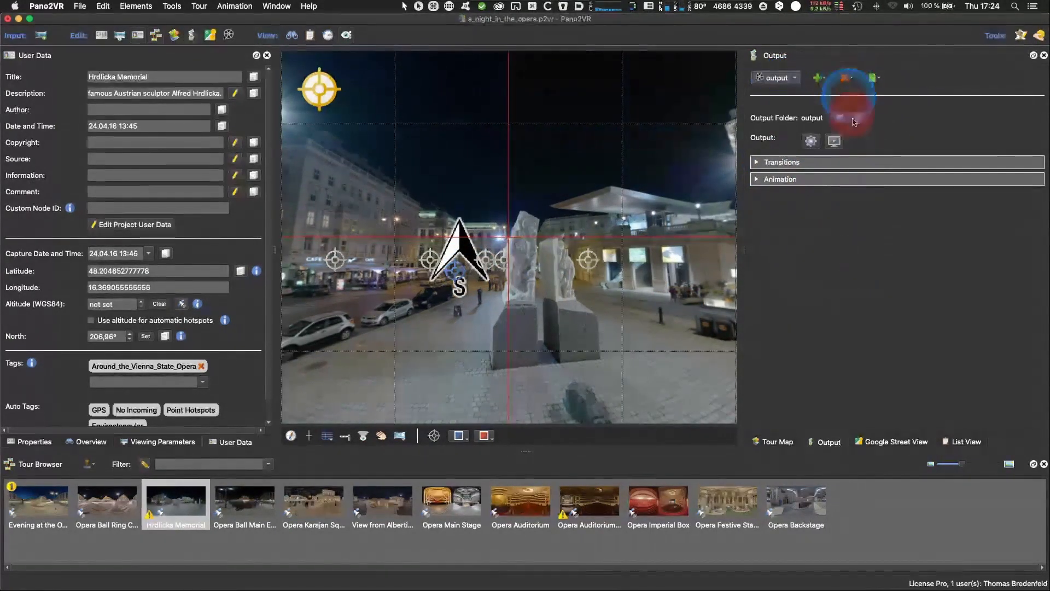
click(848, 79)
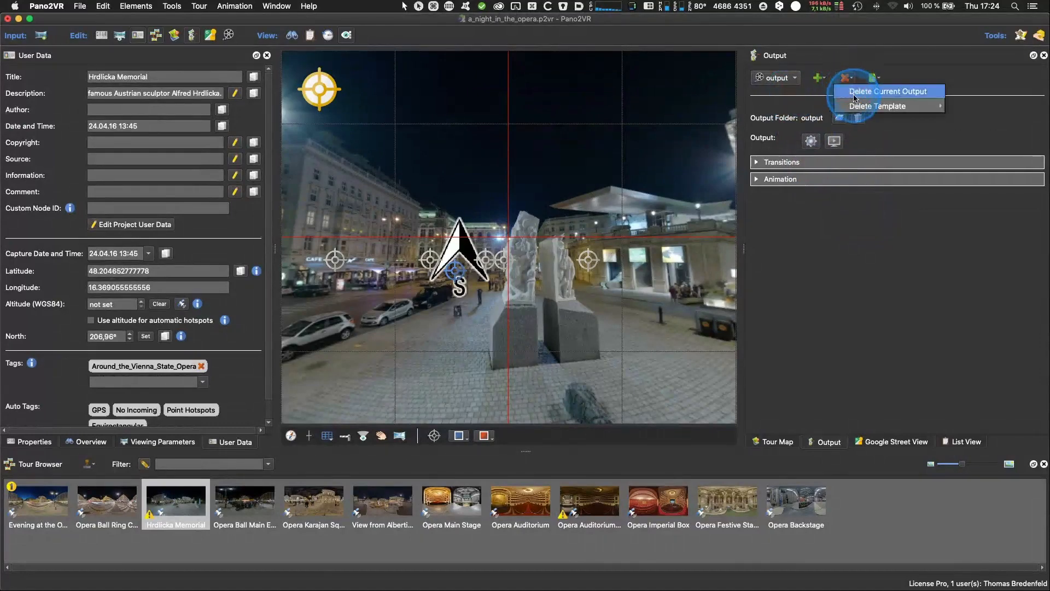
click(853, 92)
Step: Add an HTML5 output and examine its Auto Rotation & Animation settings
click(761, 76)
click(787, 90)
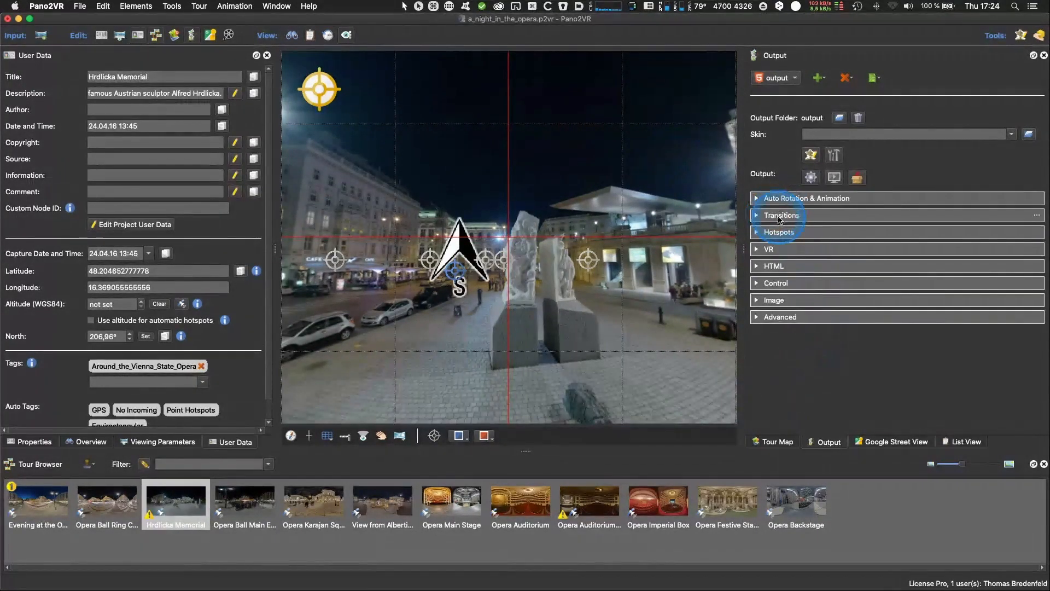
click(763, 202)
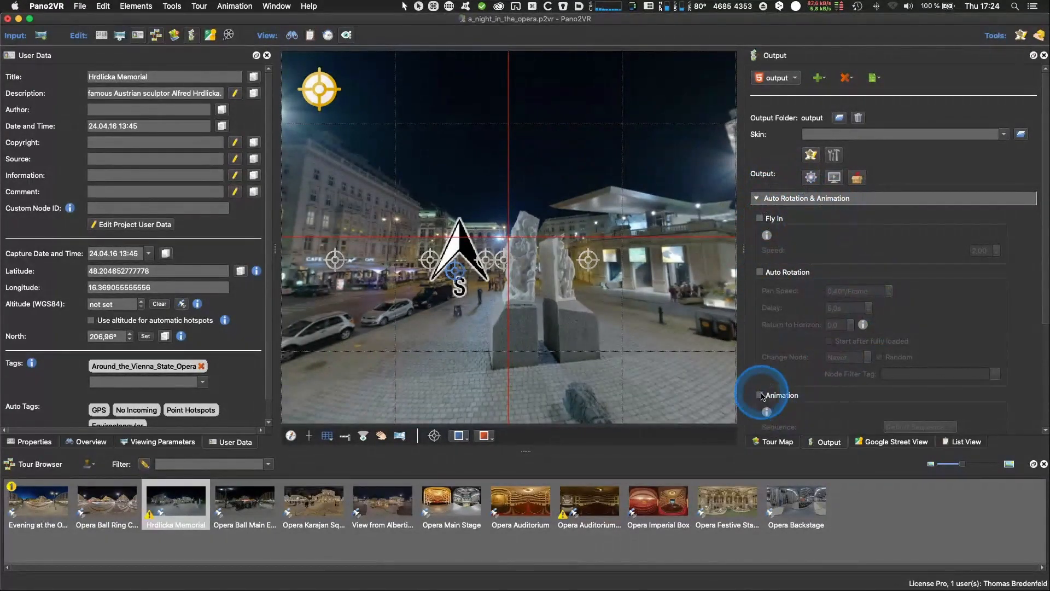
click(757, 201)
Step: Examine the tour's autorotation and author properties in Panotour Pro, then return to the HTML5 output's auto-rotation settings in Pano2VR for comparison
key(super+Tab)
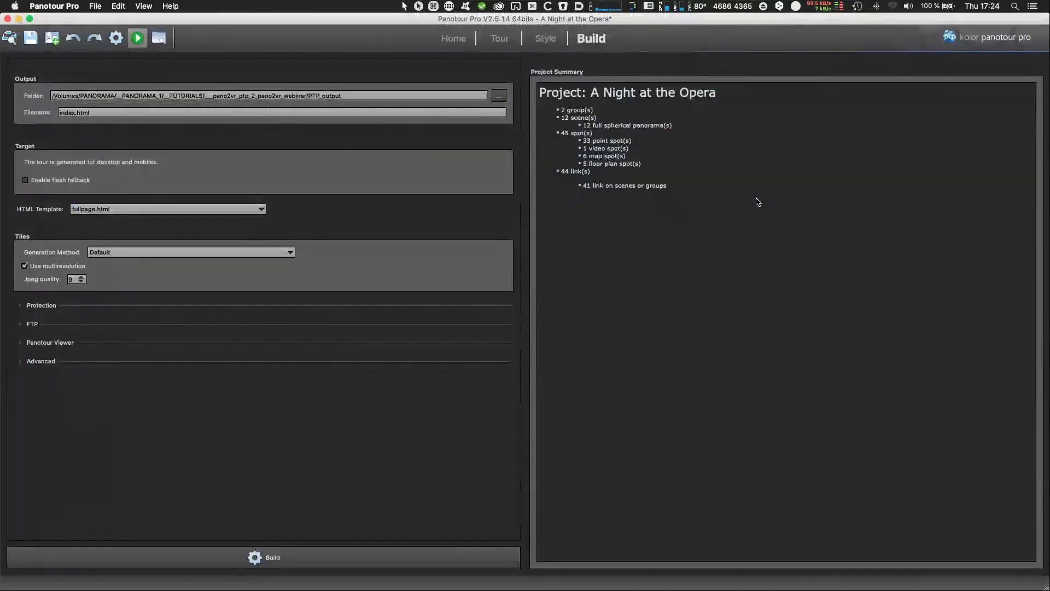
click(499, 37)
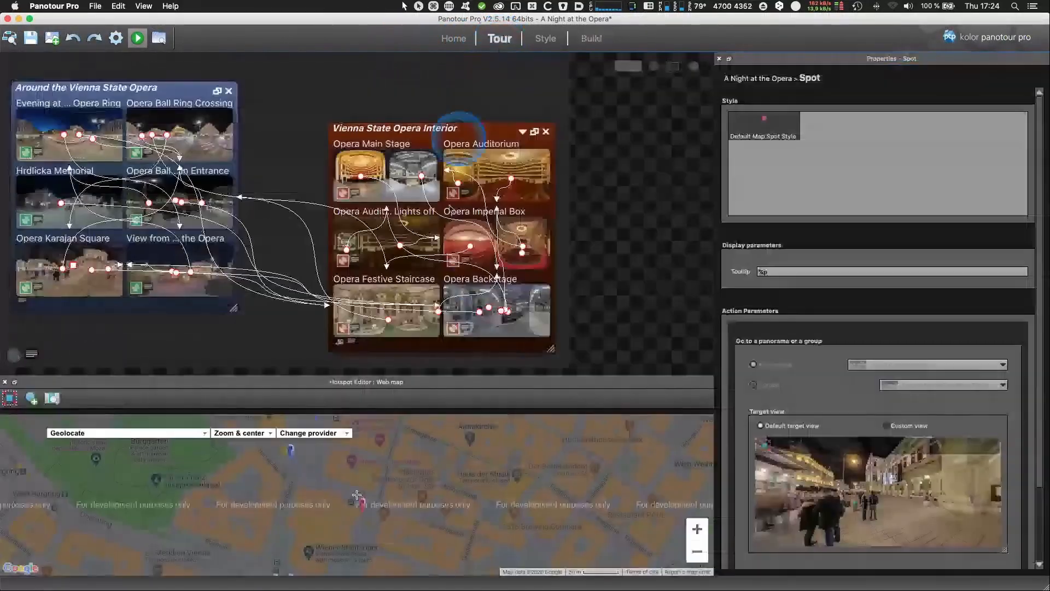
click(300, 98)
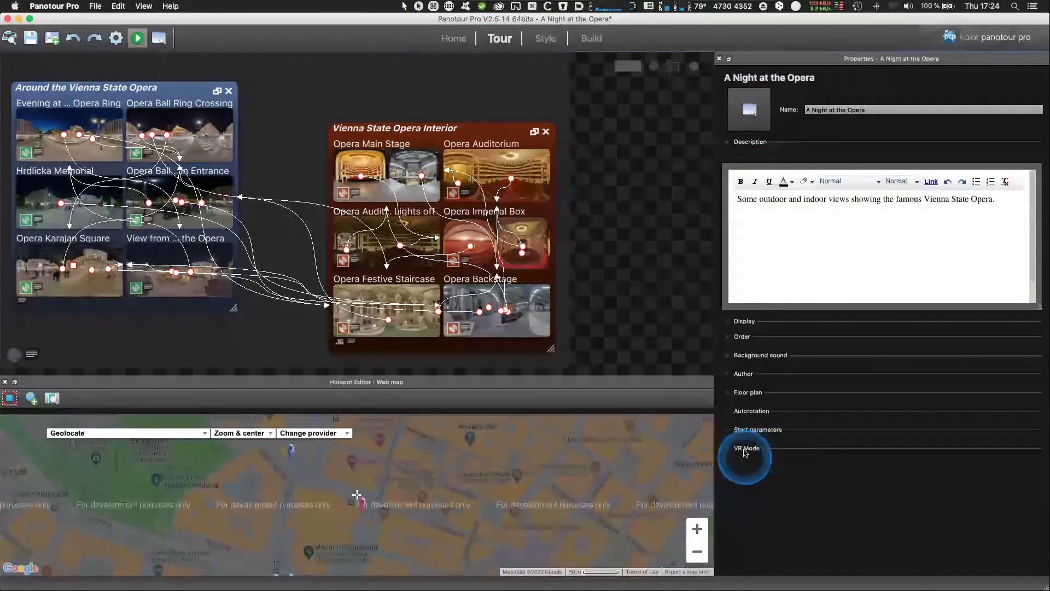
click(735, 411)
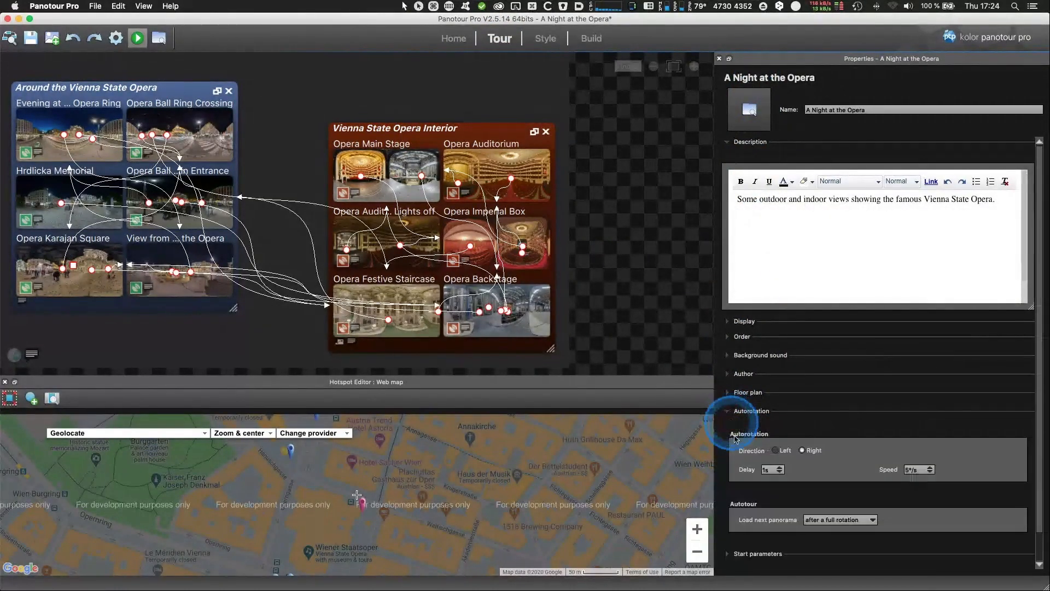
click(734, 373)
click(734, 374)
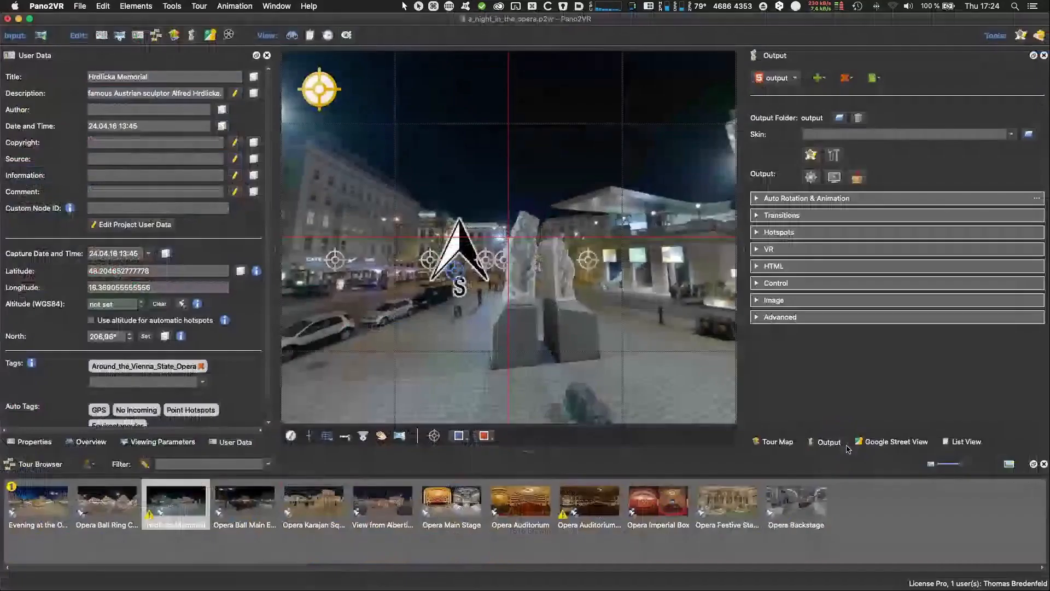
click(766, 199)
click(766, 200)
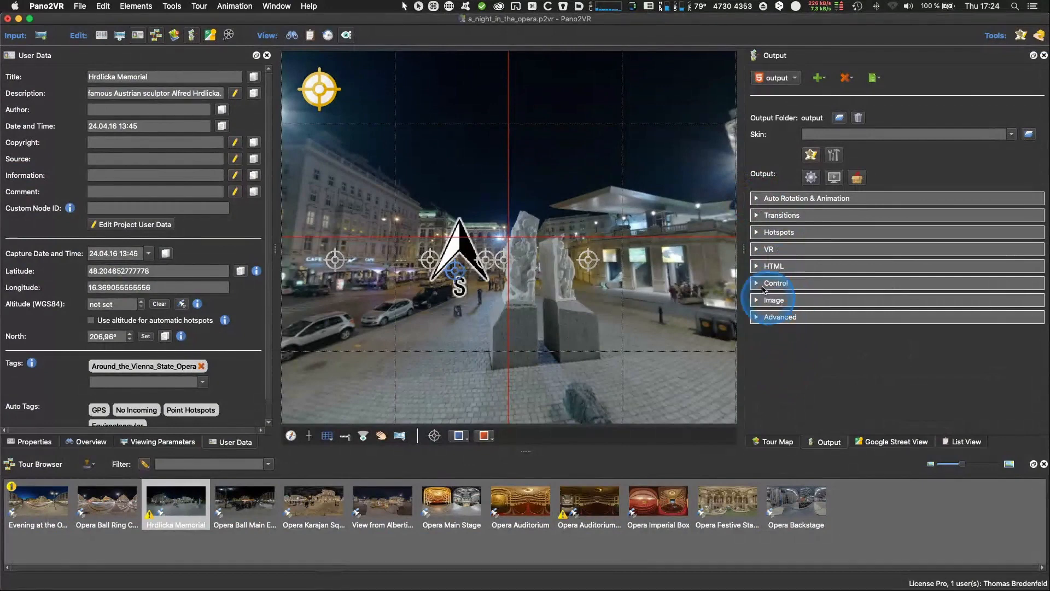
Step: Examine the HTML5 output's control and image settings, comparing the context menu options with Panotour Pro's Context menu plugin
click(774, 283)
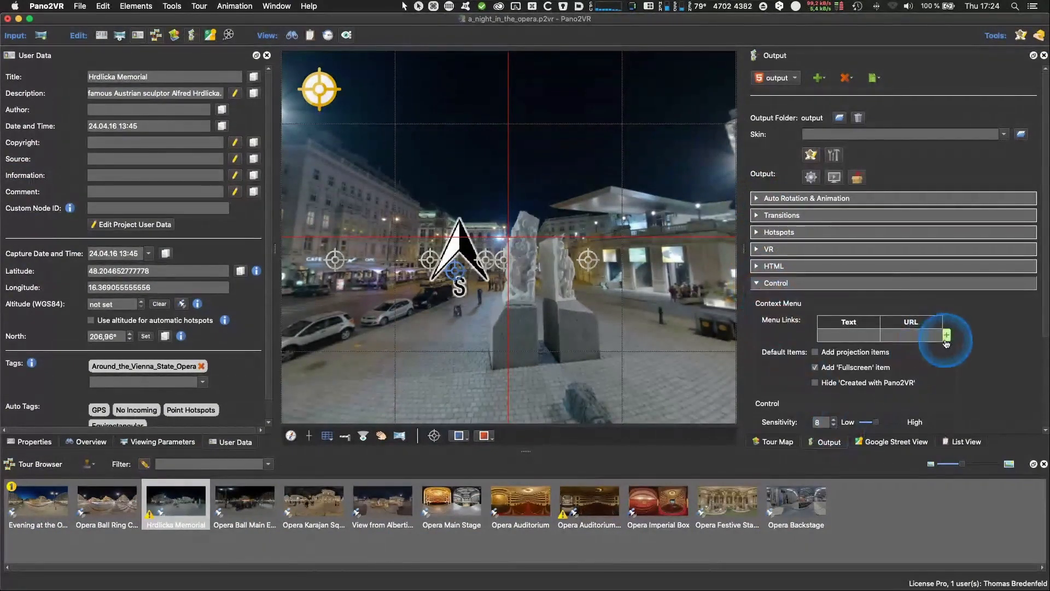
scroll(809, 273, down, 3)
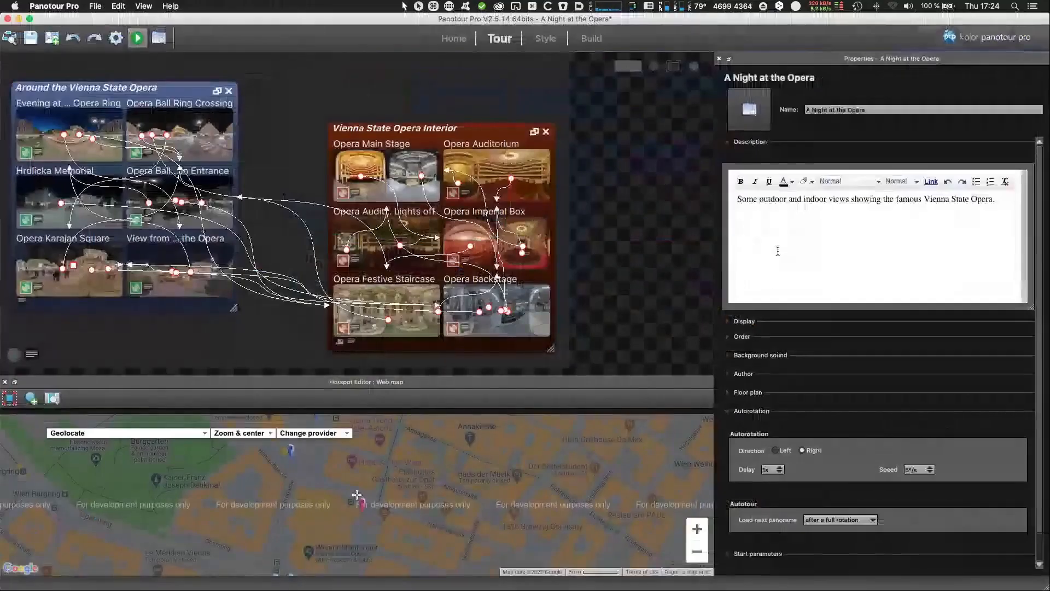
click(547, 41)
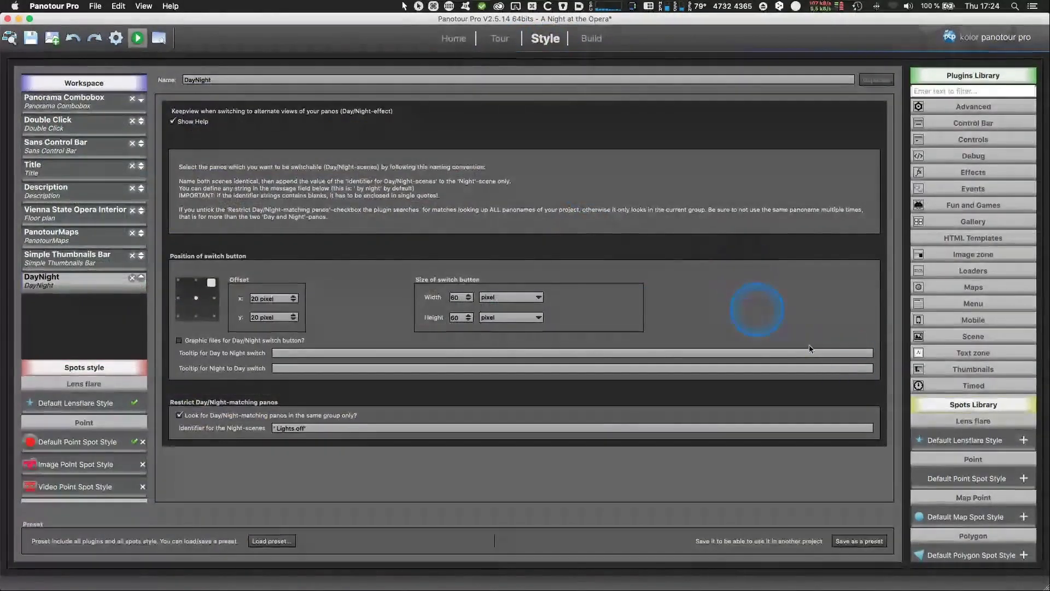
click(974, 304)
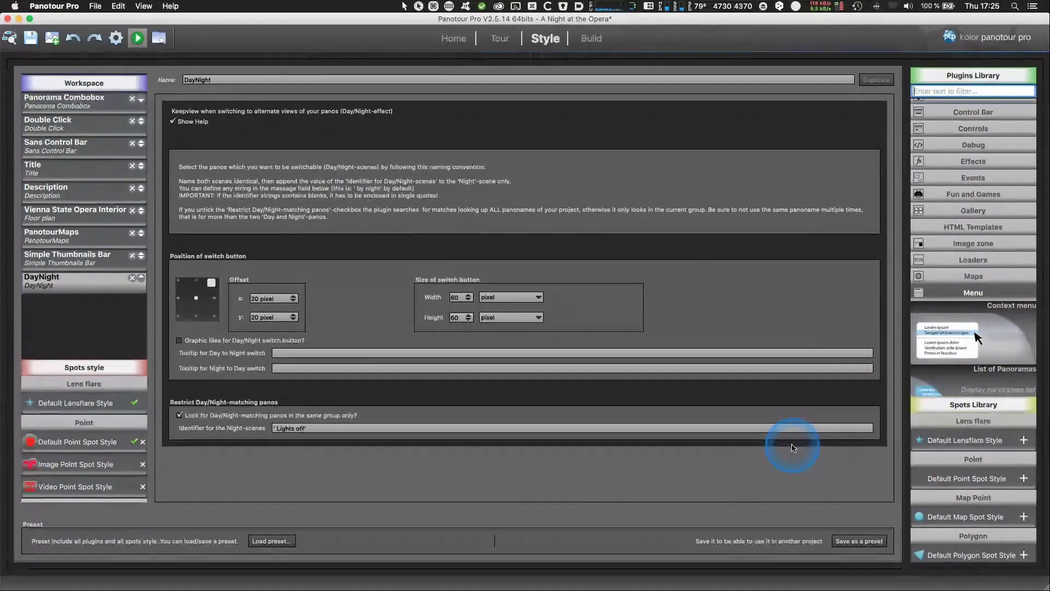
key(super+Tab)
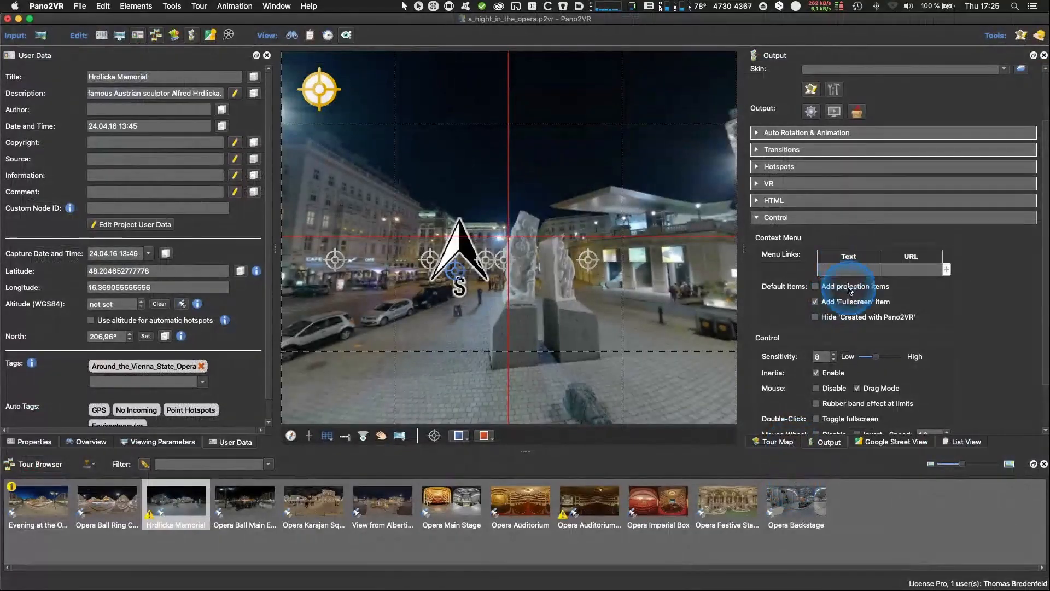
scroll(956, 374, down, 2)
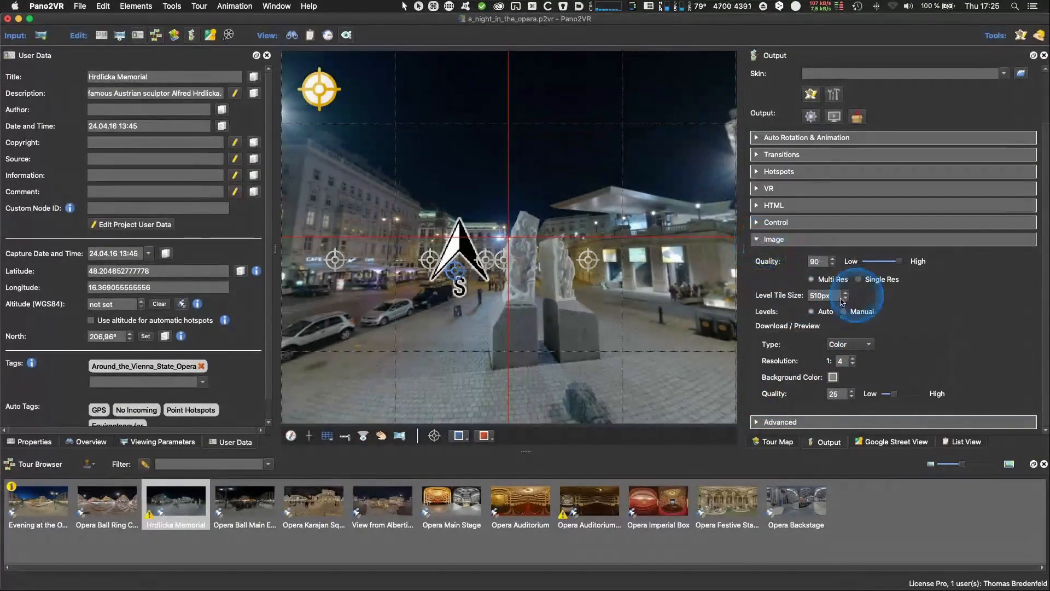
click(758, 238)
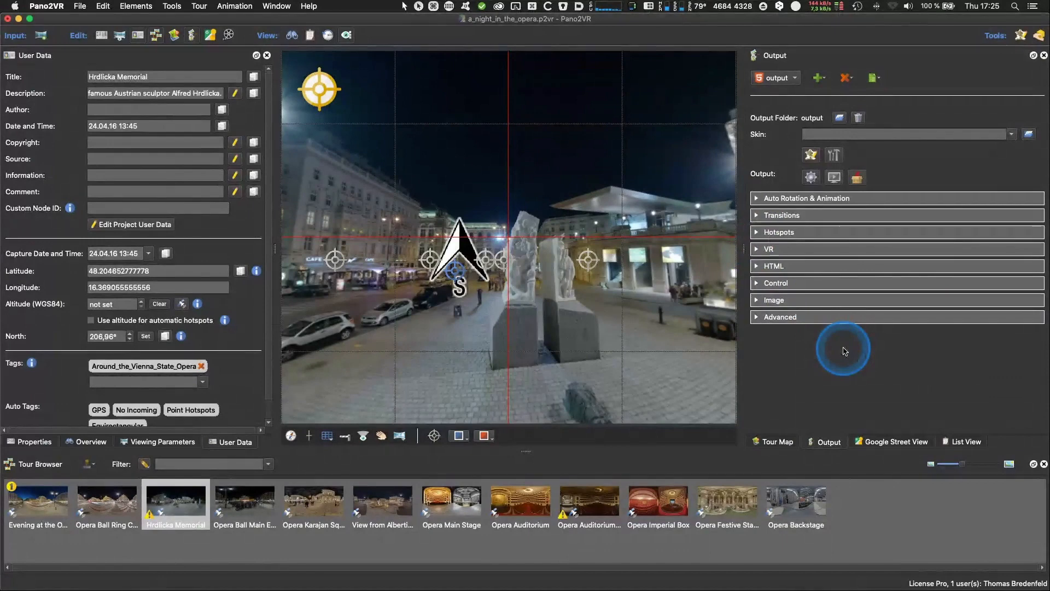
Step: Examine the HTML5 output's HTML settings and compare them with Panotour Pro's build settings and available HTML templates
click(757, 267)
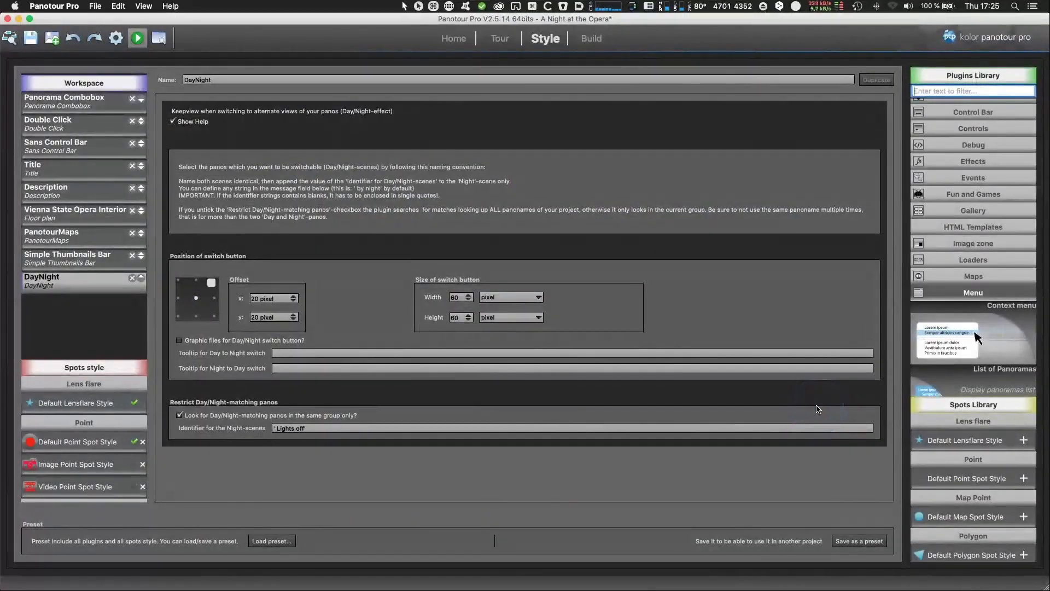
click(595, 49)
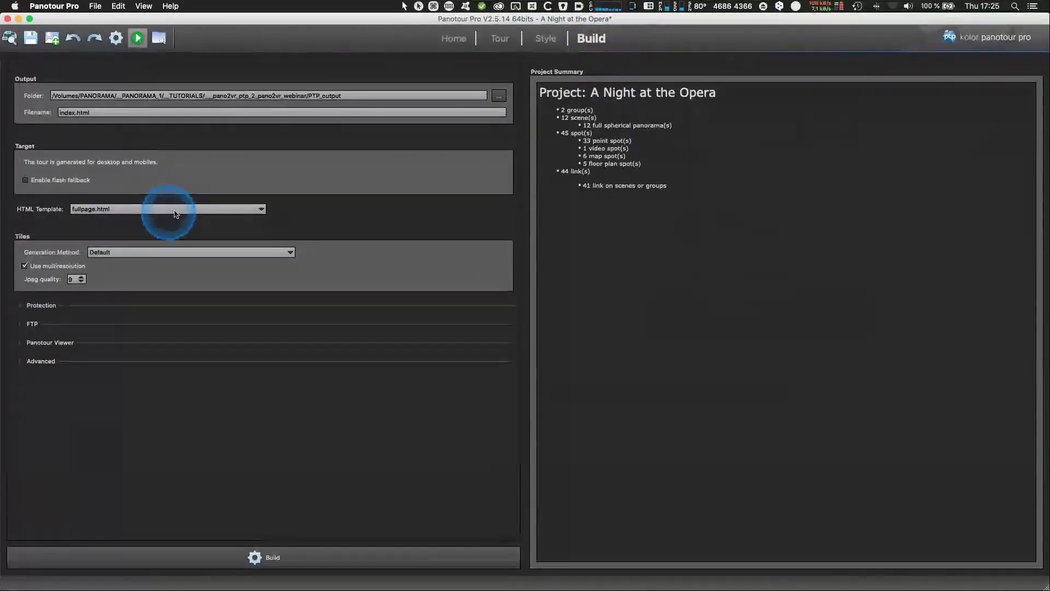
click(177, 213)
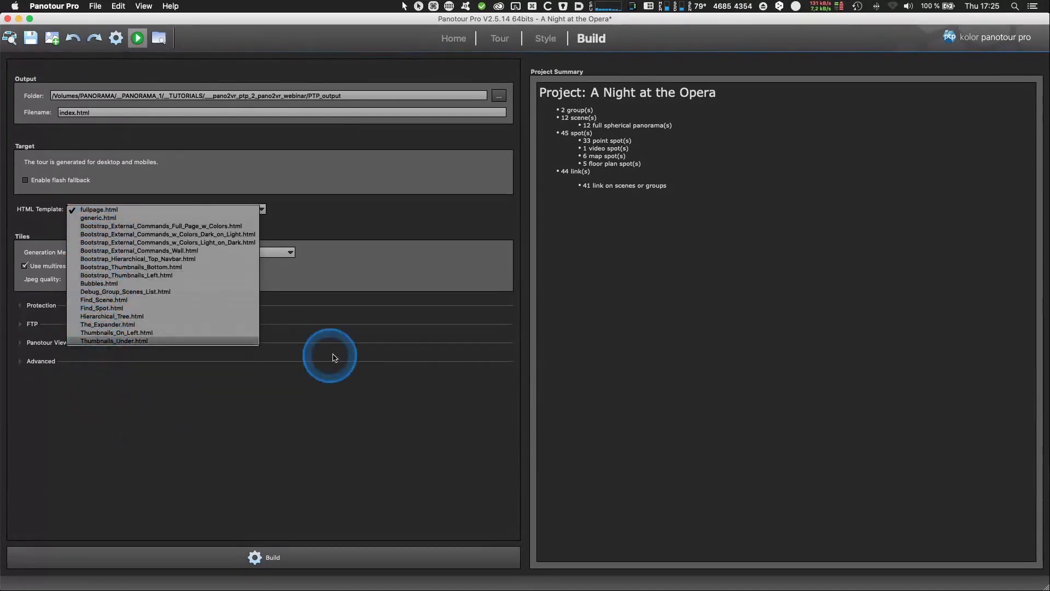
click(321, 448)
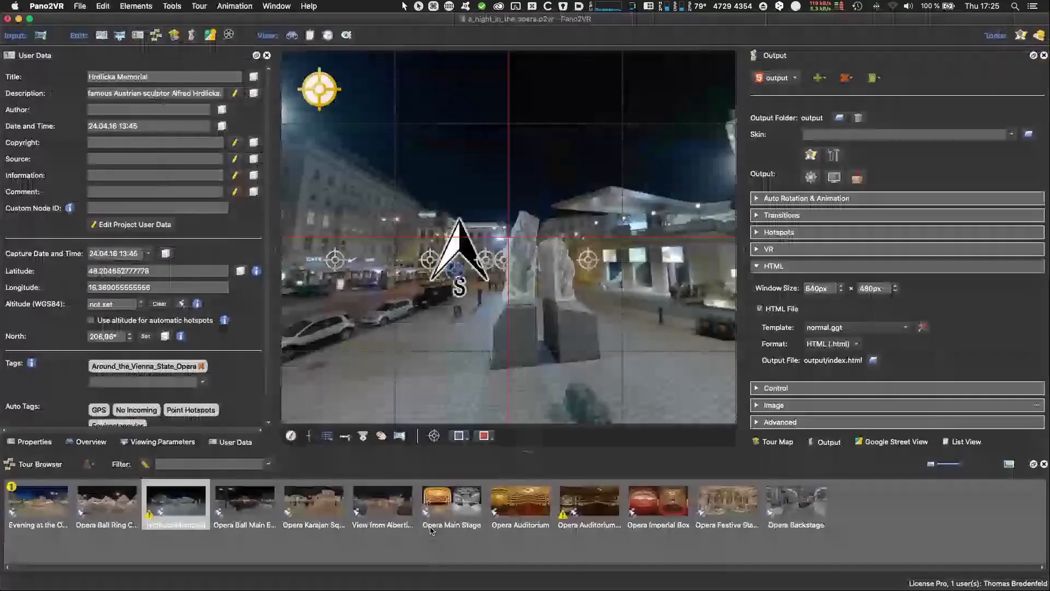
Step: Examine the available HTML templates in Pano2VR and the parameters of the normal.ggt template without changing them
click(881, 327)
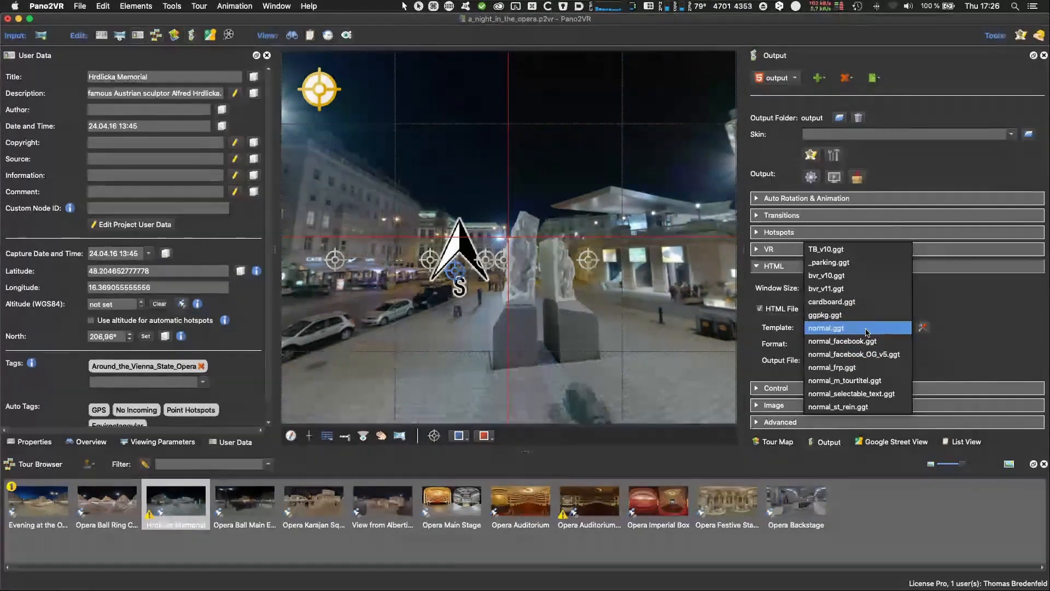
click(933, 318)
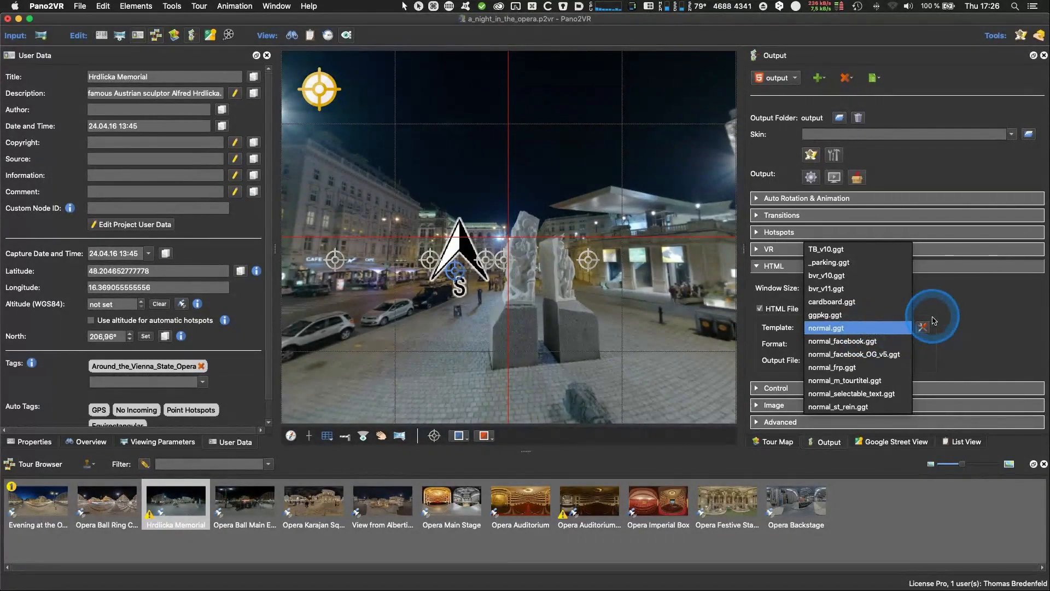
click(924, 325)
drag(531, 227, 544, 171)
click(610, 301)
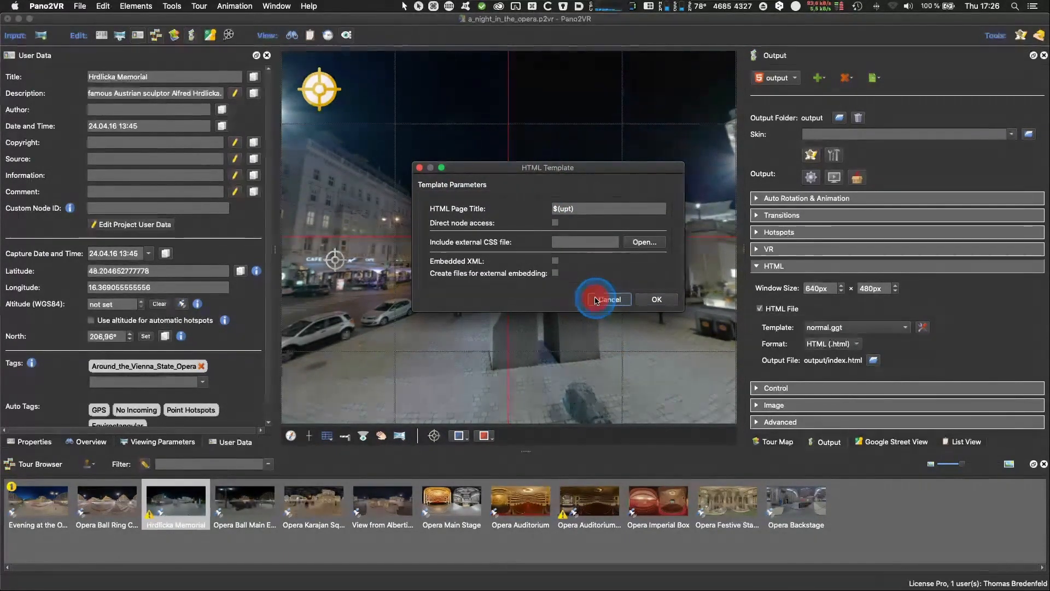
click(595, 300)
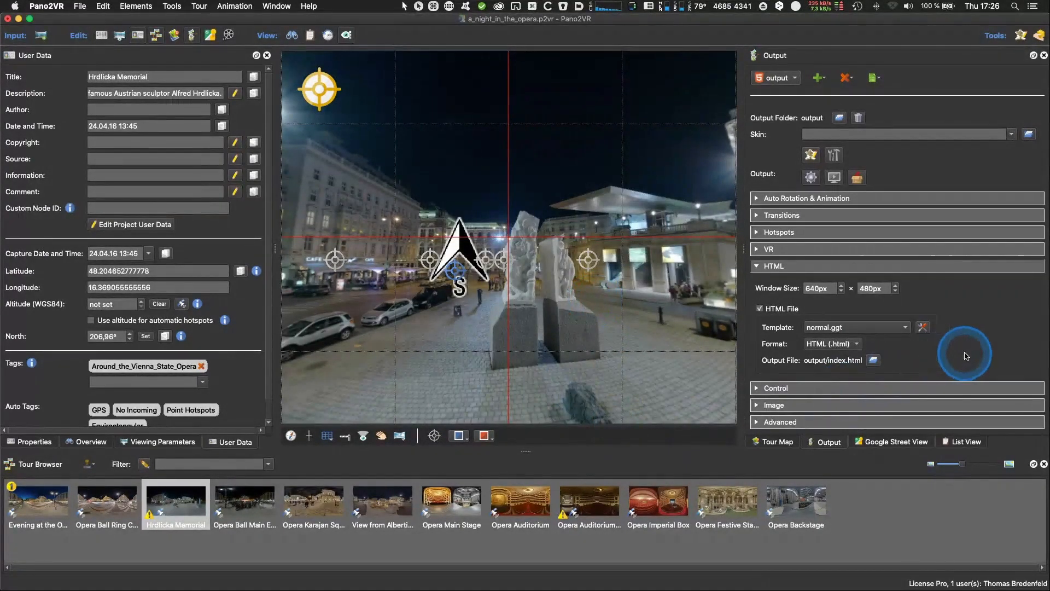
Step: Set the HTML5 output's template to TB_v10.ggt and examine its template parameters without changing them
click(888, 327)
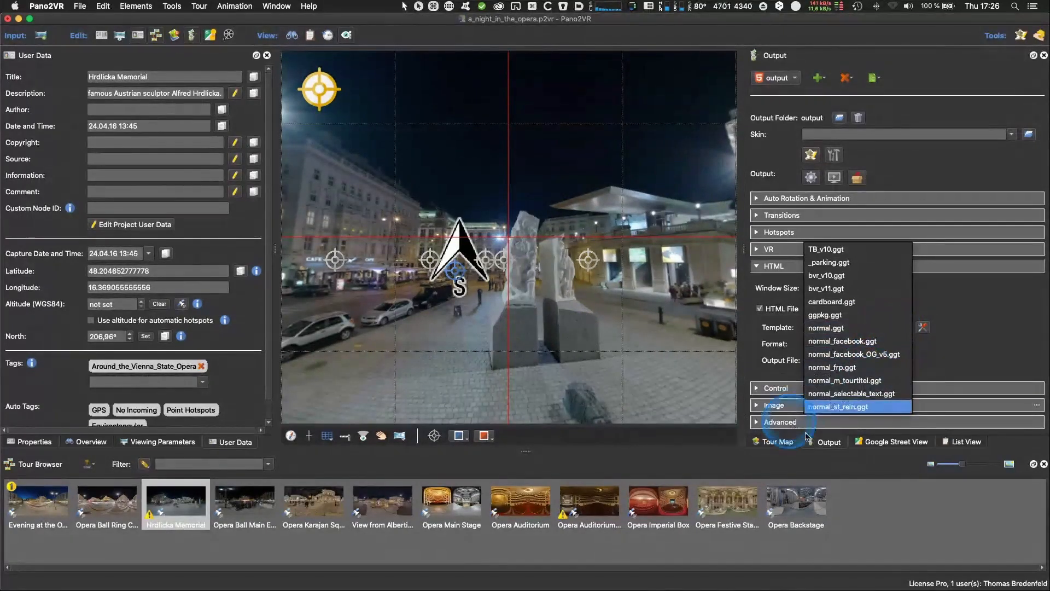
click(828, 249)
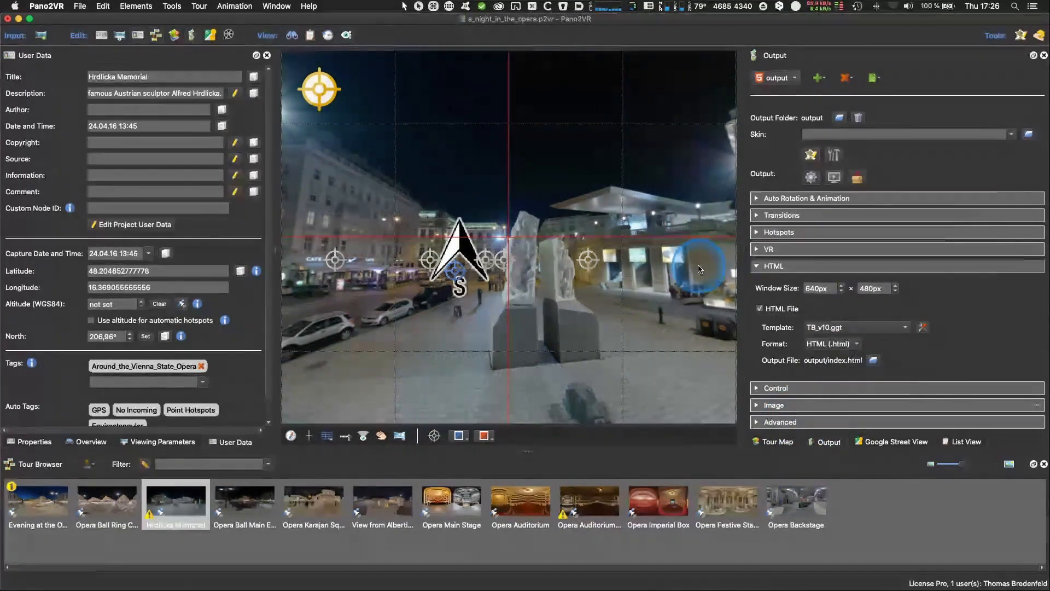
click(922, 327)
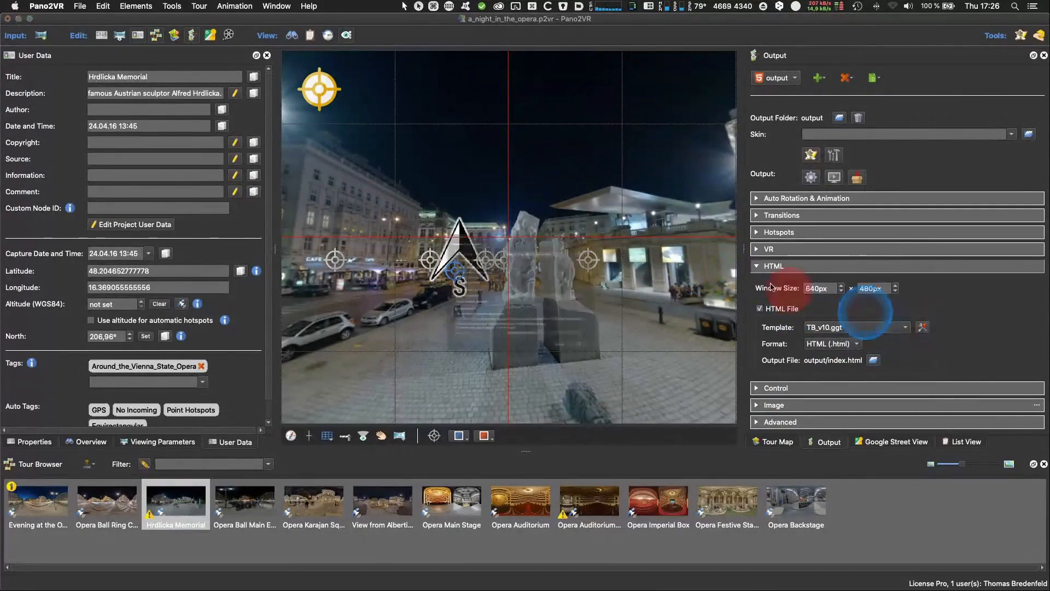
drag(611, 166, 604, 54)
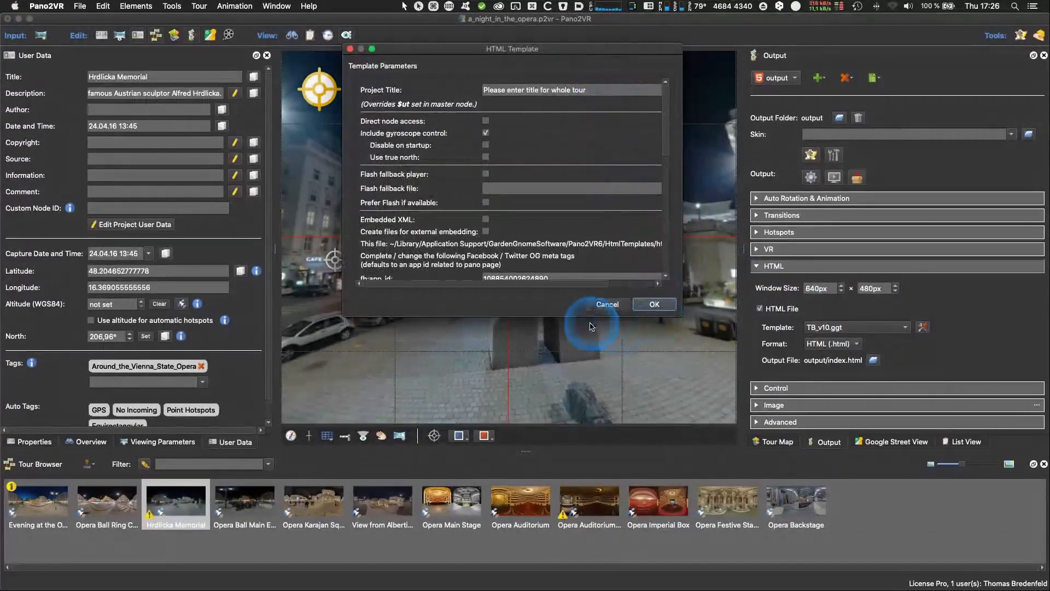
drag(592, 316, 598, 513)
scroll(531, 334, down, 5)
scroll(530, 341, up, 5)
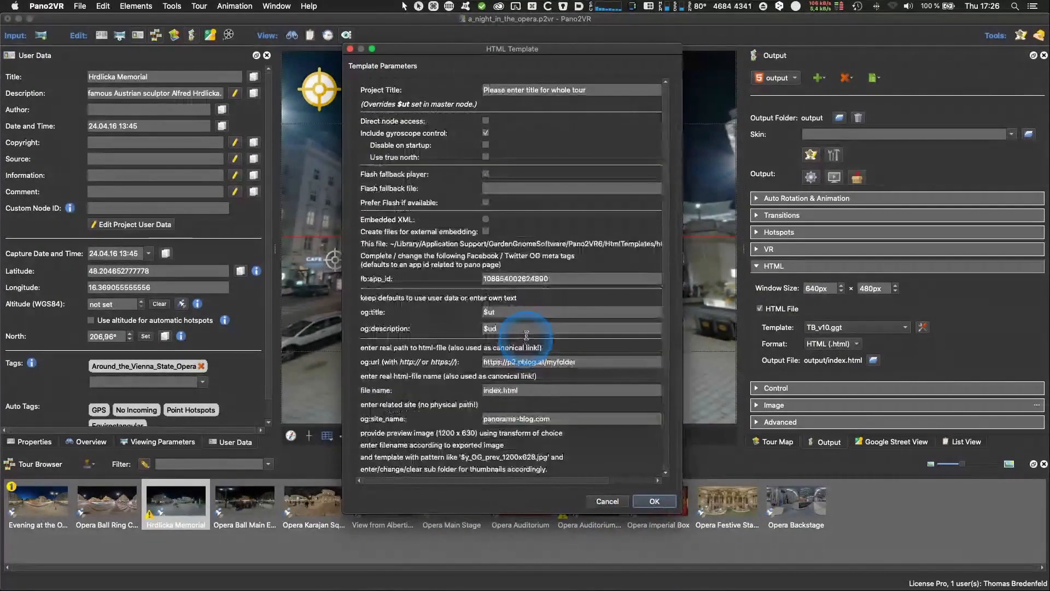
click(556, 490)
mouse_move(560, 514)
mouse_down()
mouse_move(563, 569)
mouse_move(629, 569)
mouse_move(561, 499)
mouse_up()
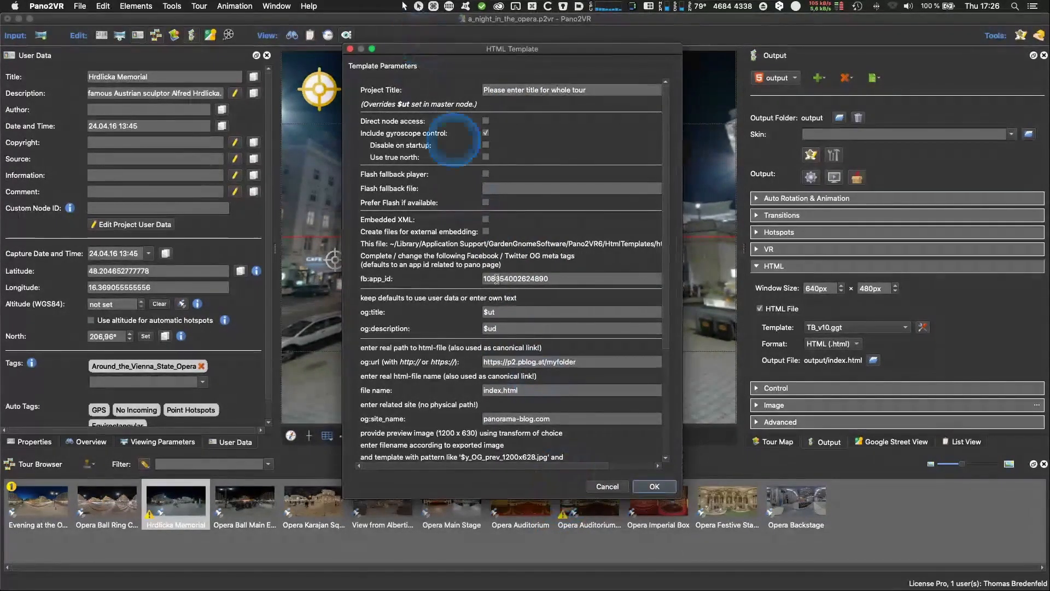
click(608, 484)
click(972, 362)
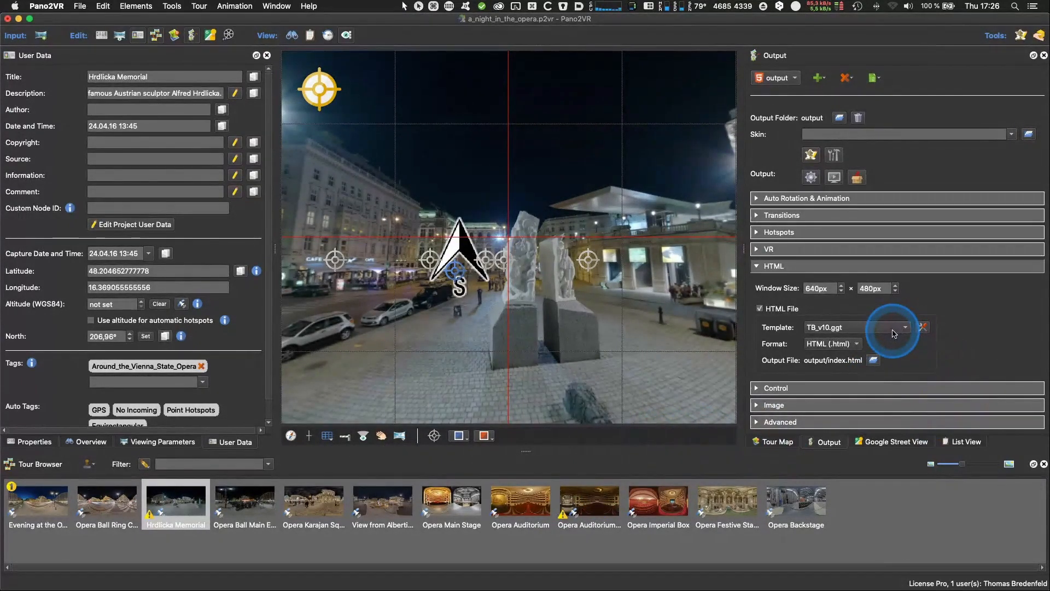
click(772, 267)
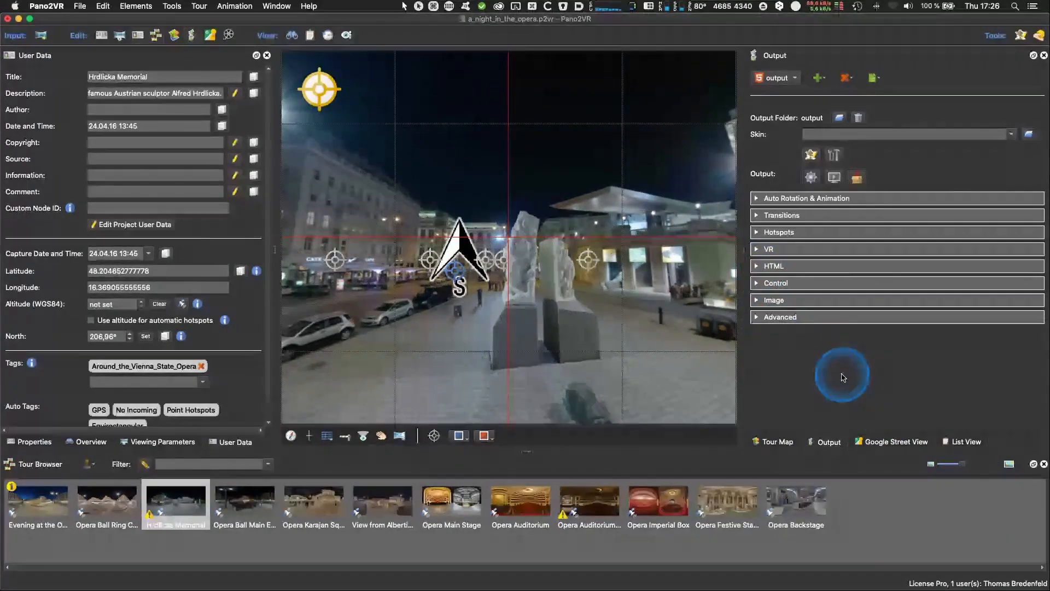
Step: Examine the HTML5 output's advanced settings, from field-of-view mode and skin files to multiresolution and assets
click(758, 317)
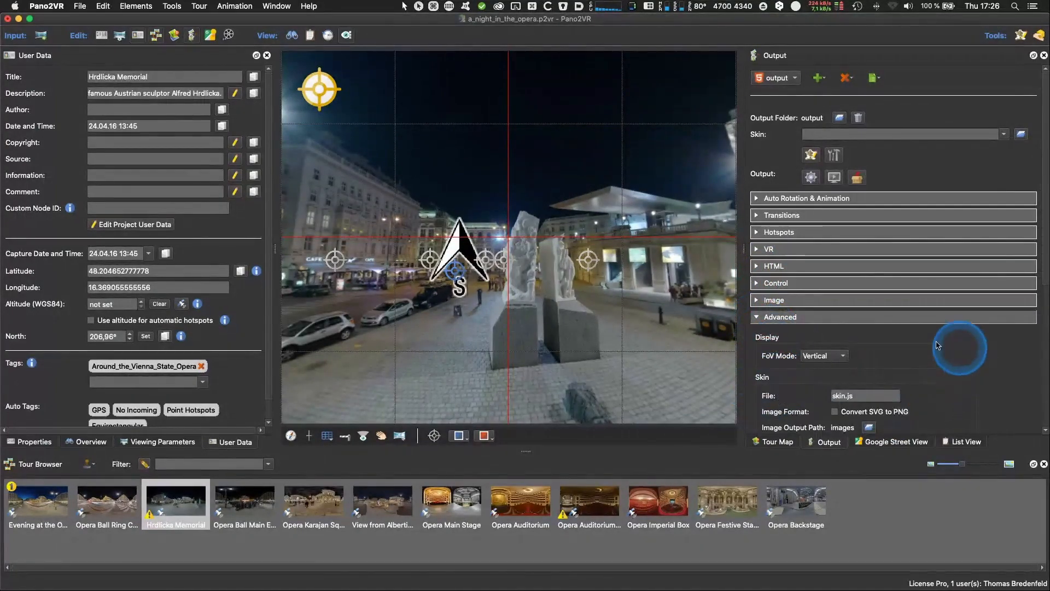
scroll(937, 345, down, 5)
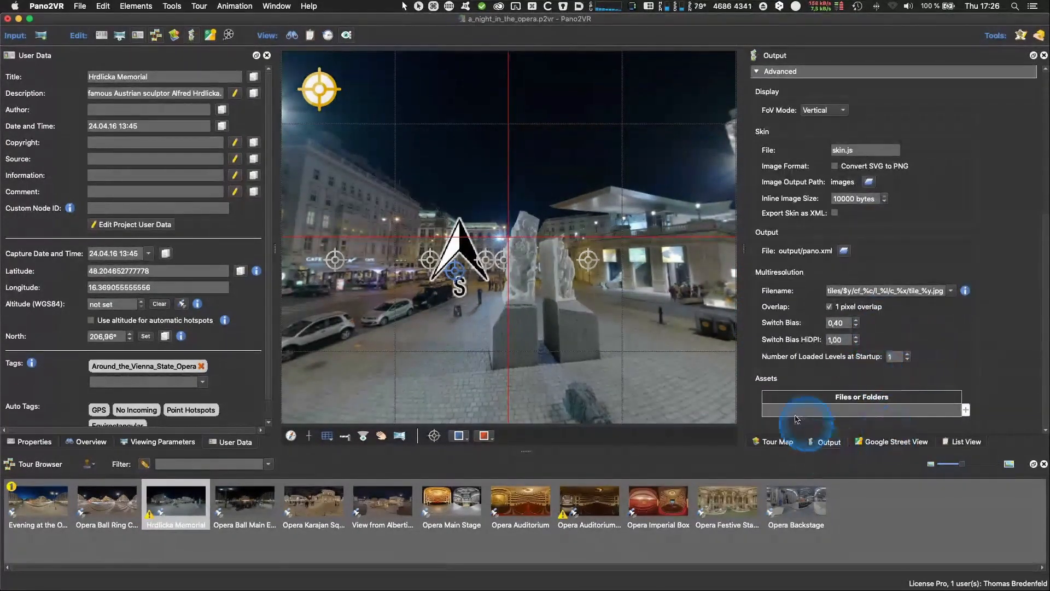
scroll(853, 361, up, 5)
click(804, 279)
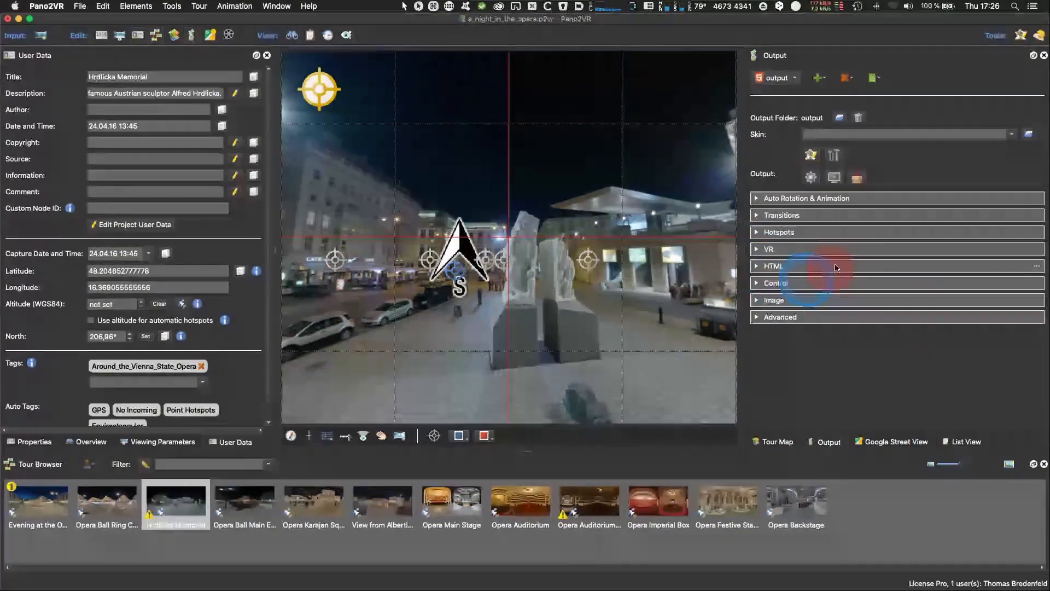
Step: Compare the HTML5 output's VR settings with the VR Mode properties of the tour in Panotour Pro
click(757, 249)
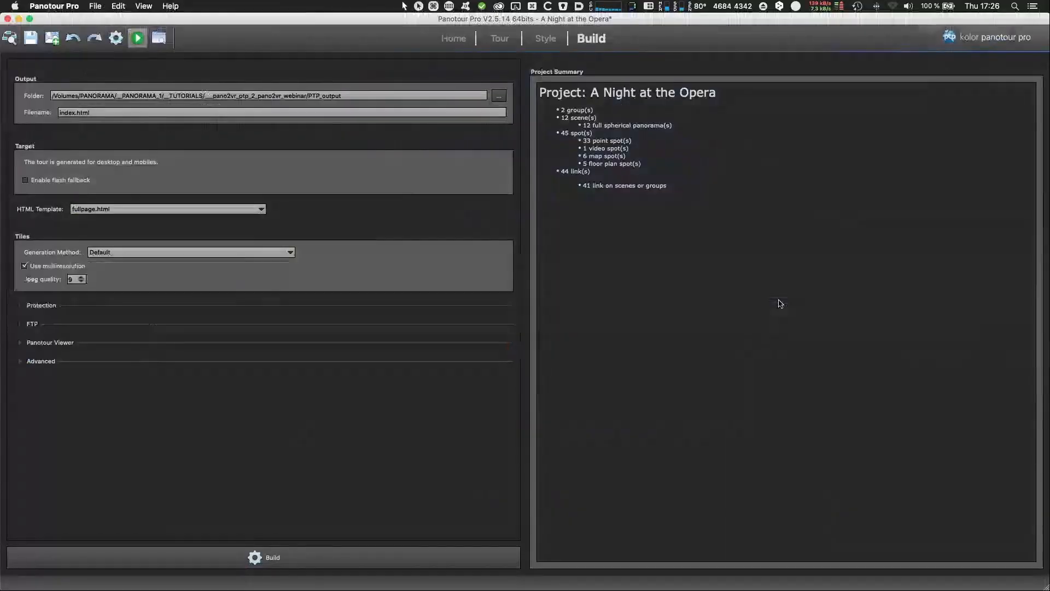
click(499, 41)
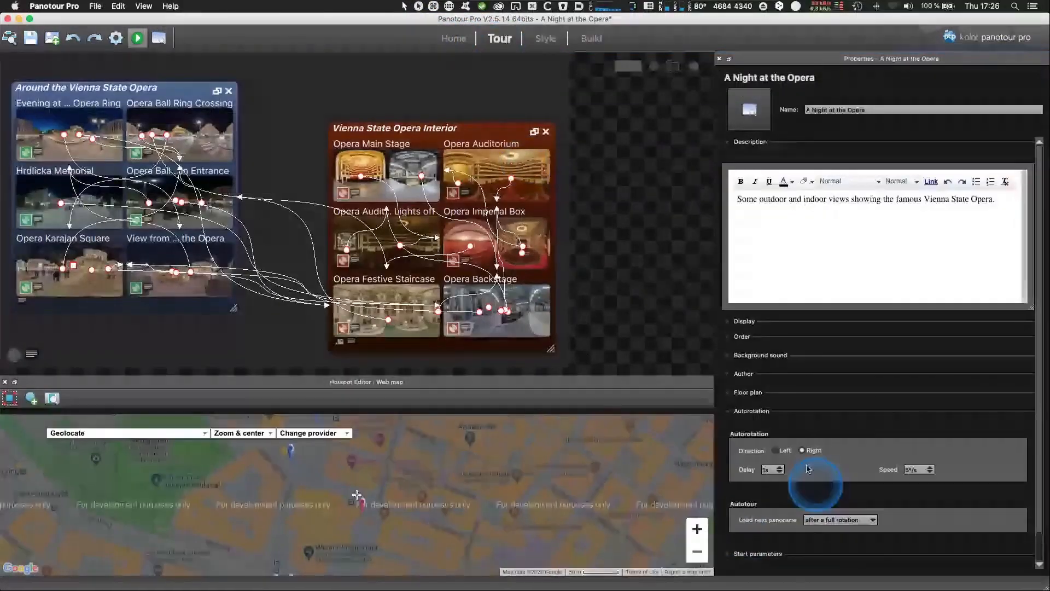
scroll(837, 417, down, 1)
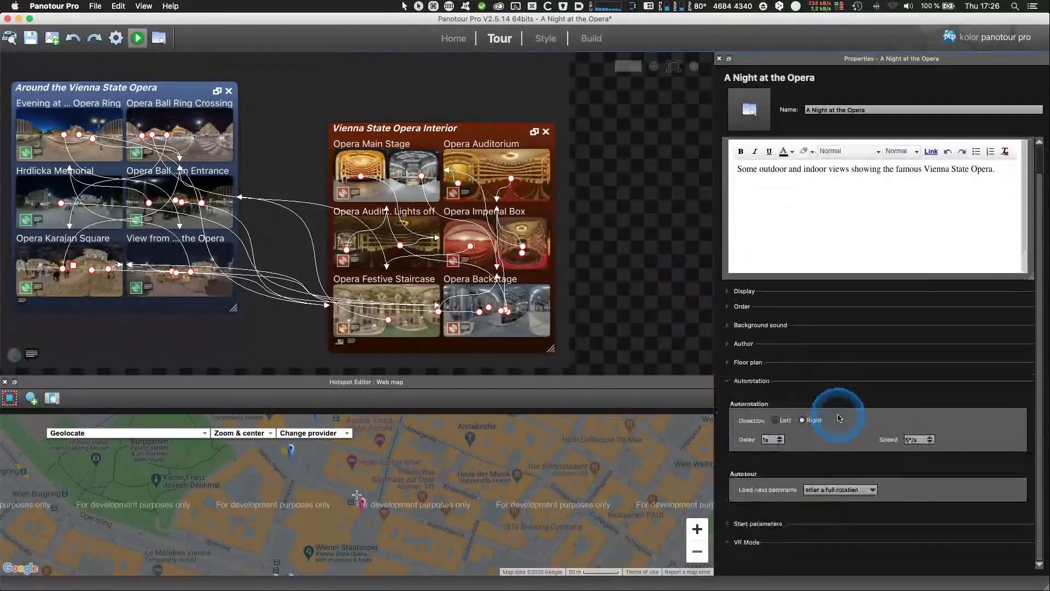
click(746, 542)
scroll(787, 522, down, 5)
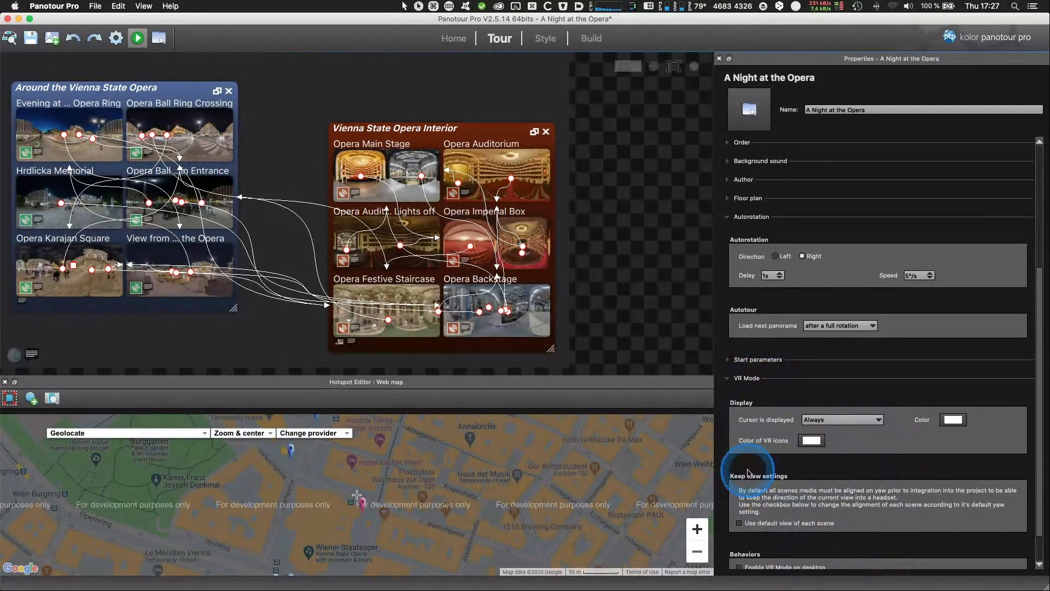
key(super+Tab)
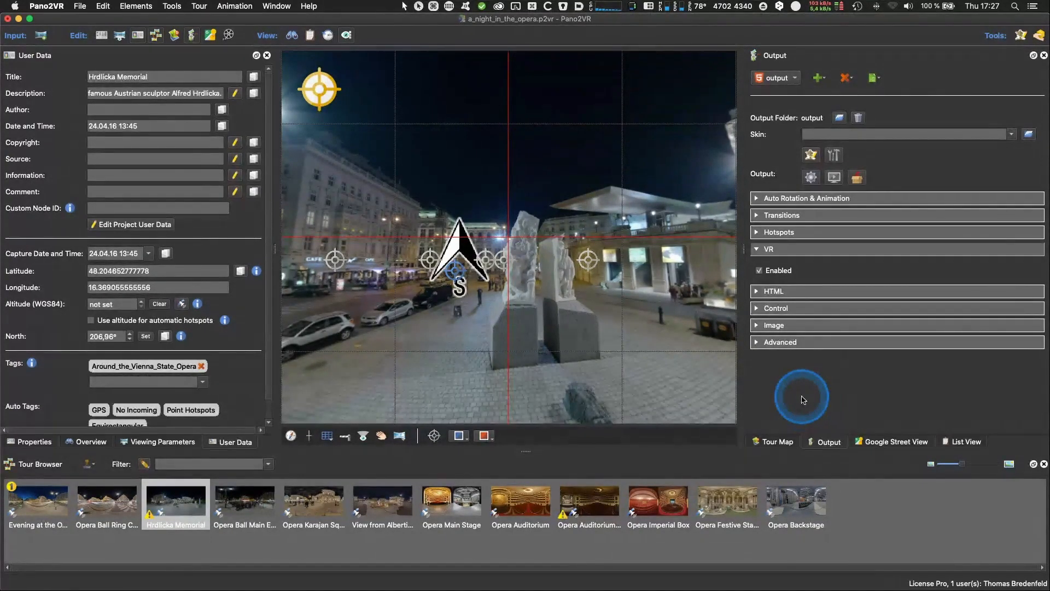
Step: Examine the DayNight plugin's switch button positioning in Panotour Pro's styles, then return to the HTML5 output in Pano2VR
key(super+Tab)
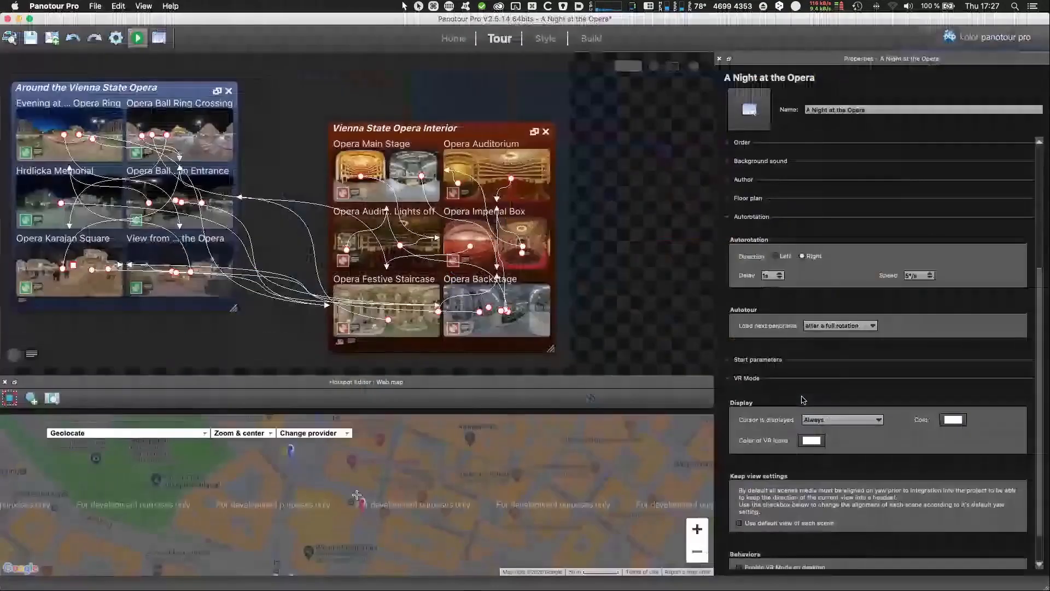
click(550, 44)
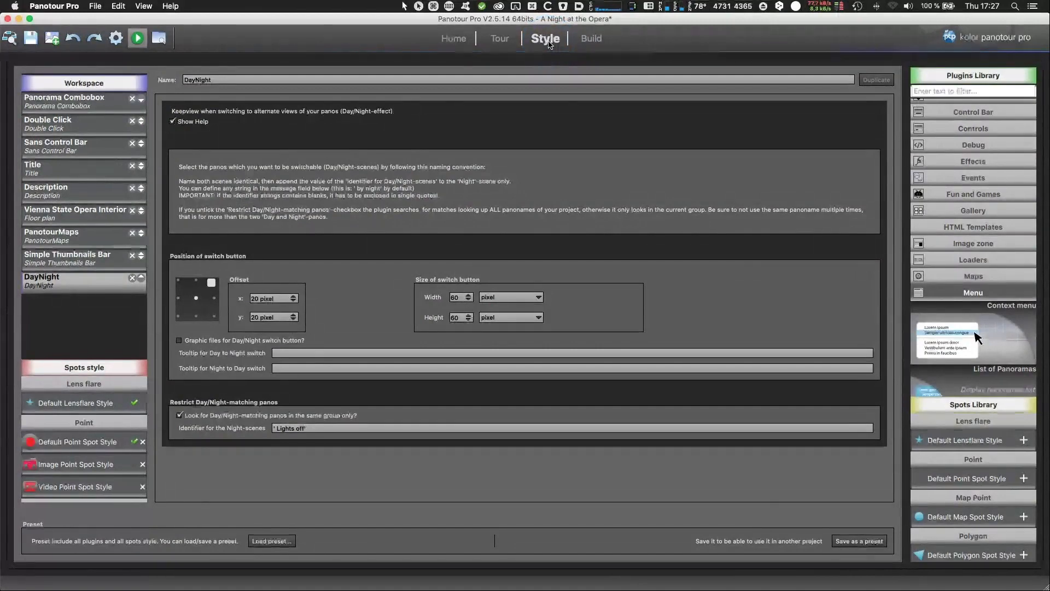
click(178, 279)
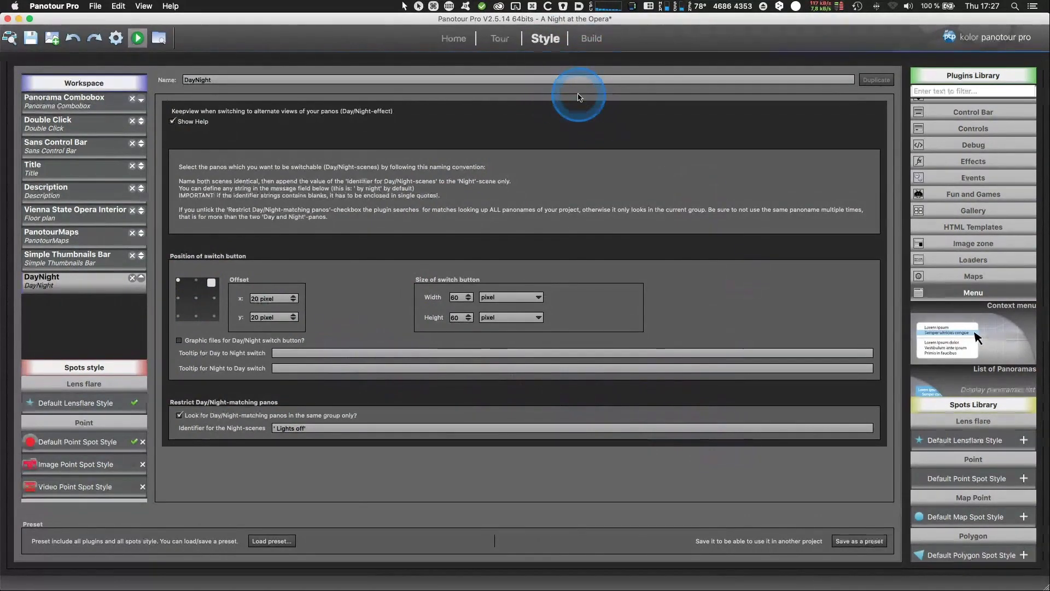
key(super+Tab)
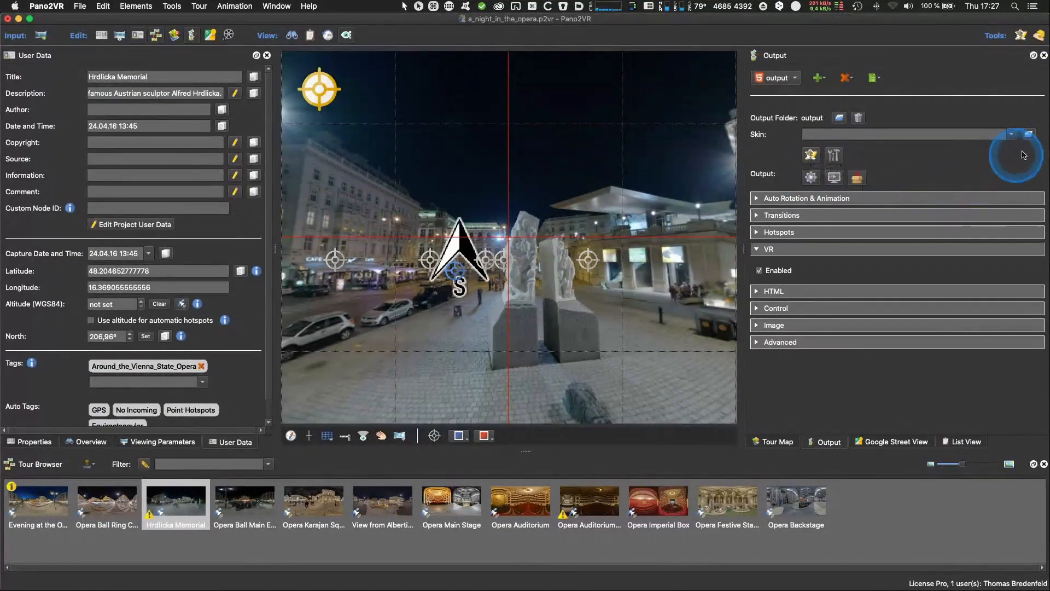
Step: Set the HTML5 output's skin to simplex_v6.ggsk
click(1012, 134)
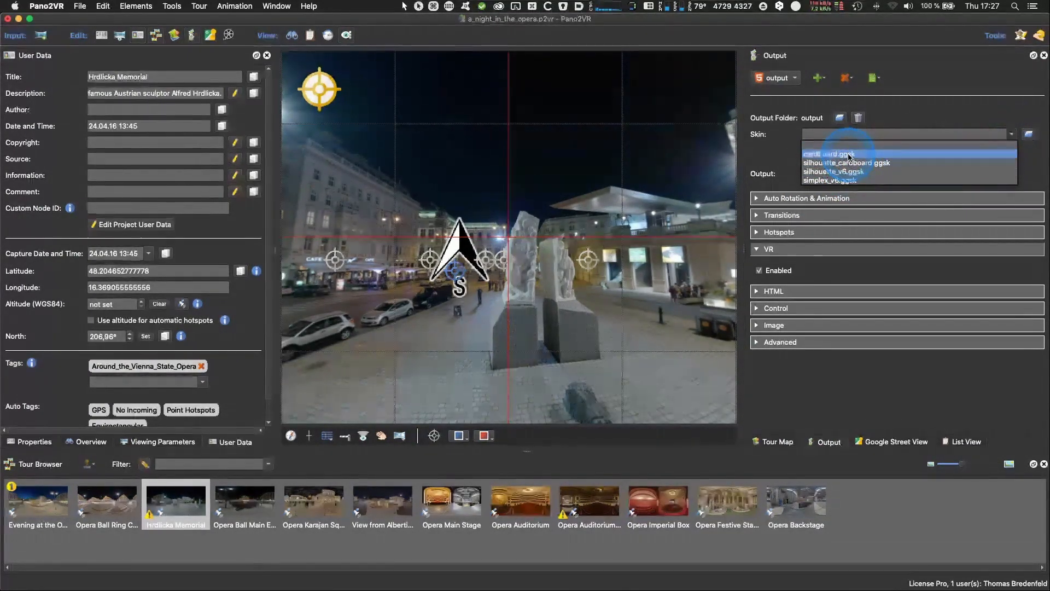
click(834, 181)
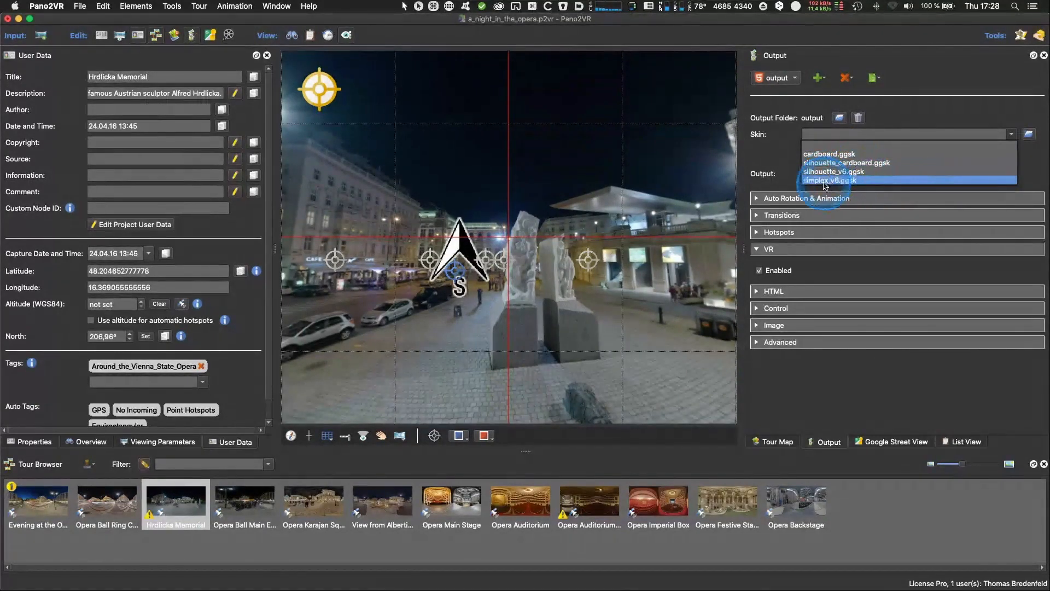
click(824, 182)
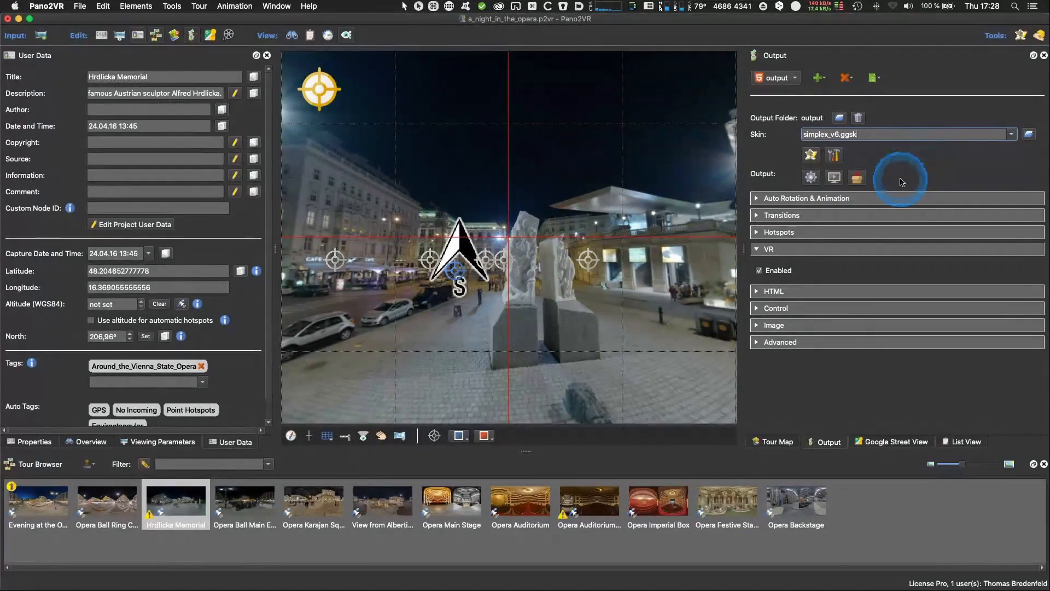
Step: Examine the simplex_v6.ggsk skin's configurable colors and parameters, and leave them without saving changes
click(833, 160)
drag(491, 99, 484, 42)
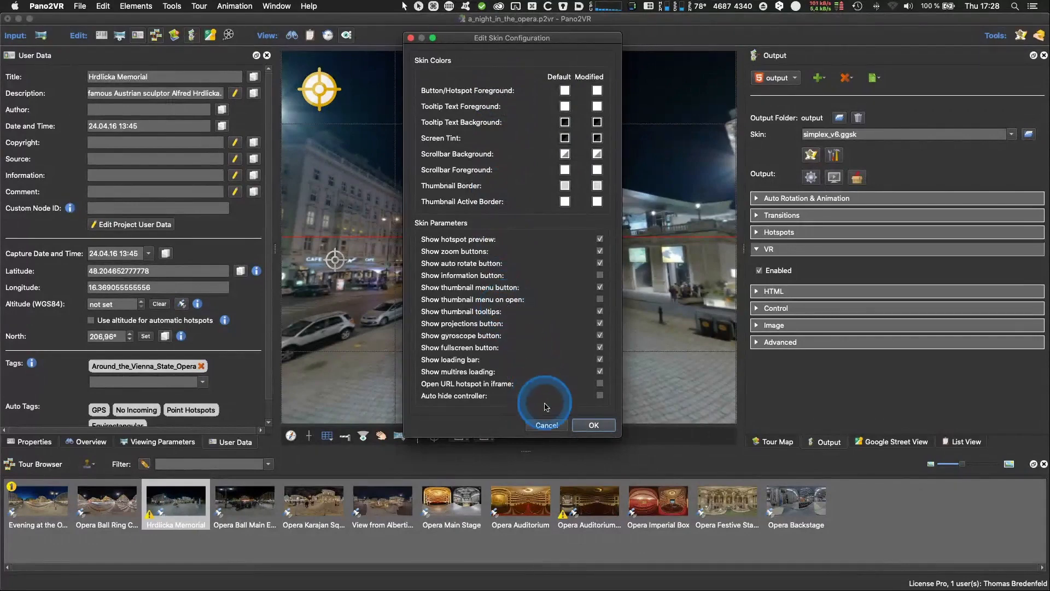
click(546, 425)
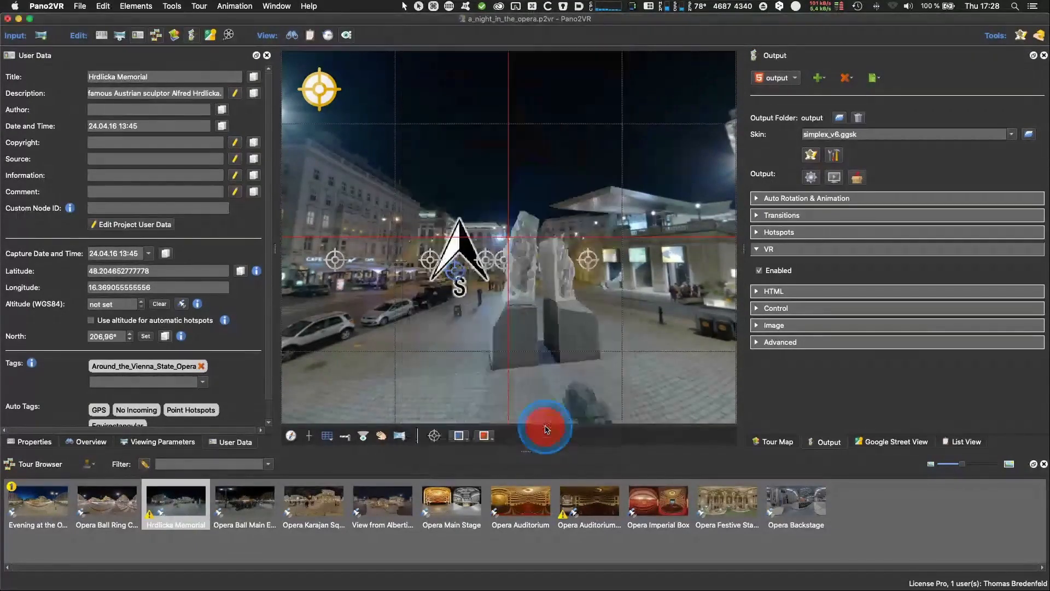
Step: Open simplex_v6.ggsk in the Skin Editor and resize and reposition the editor window to fit the screen
click(814, 157)
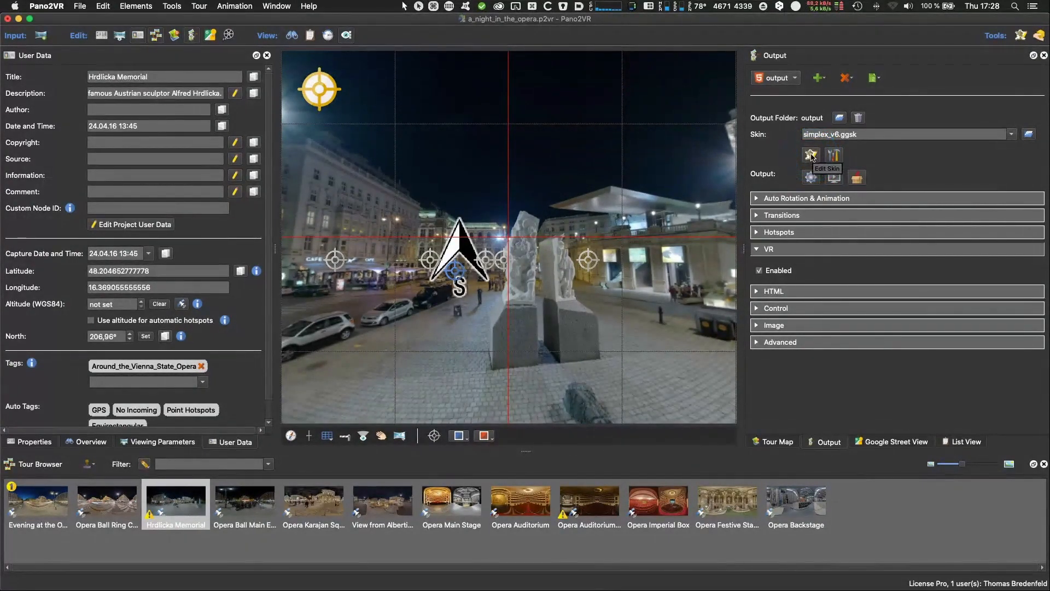
click(811, 155)
click(811, 156)
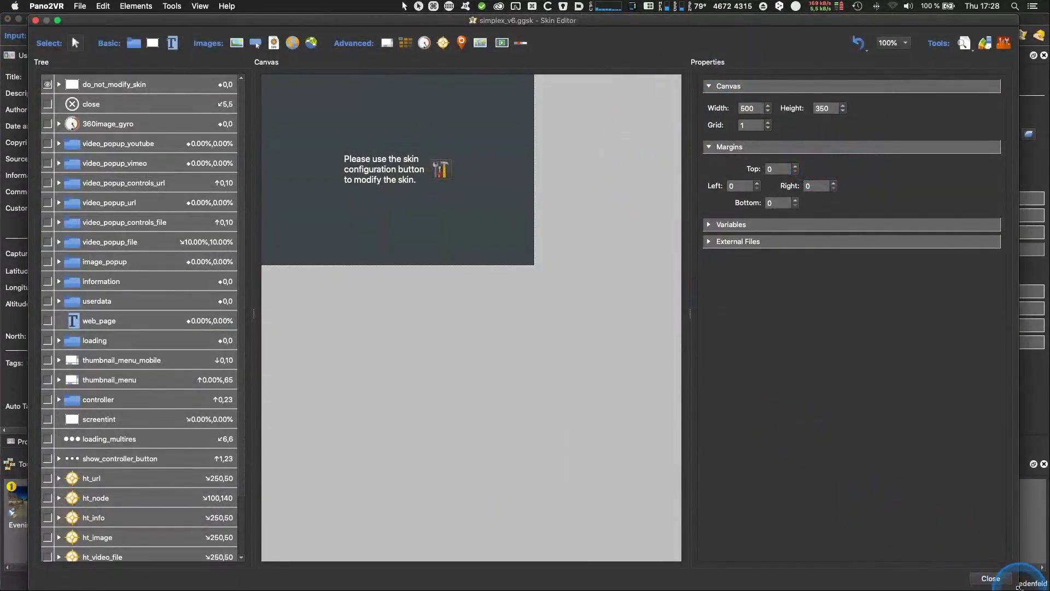
drag(1015, 587, 1008, 554)
drag(559, 21, 571, 27)
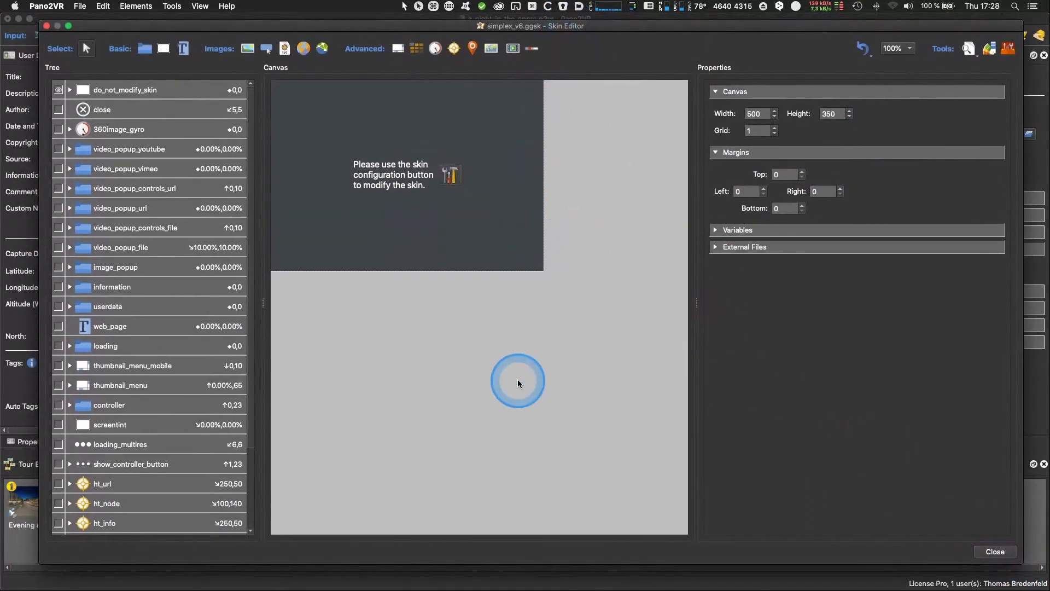
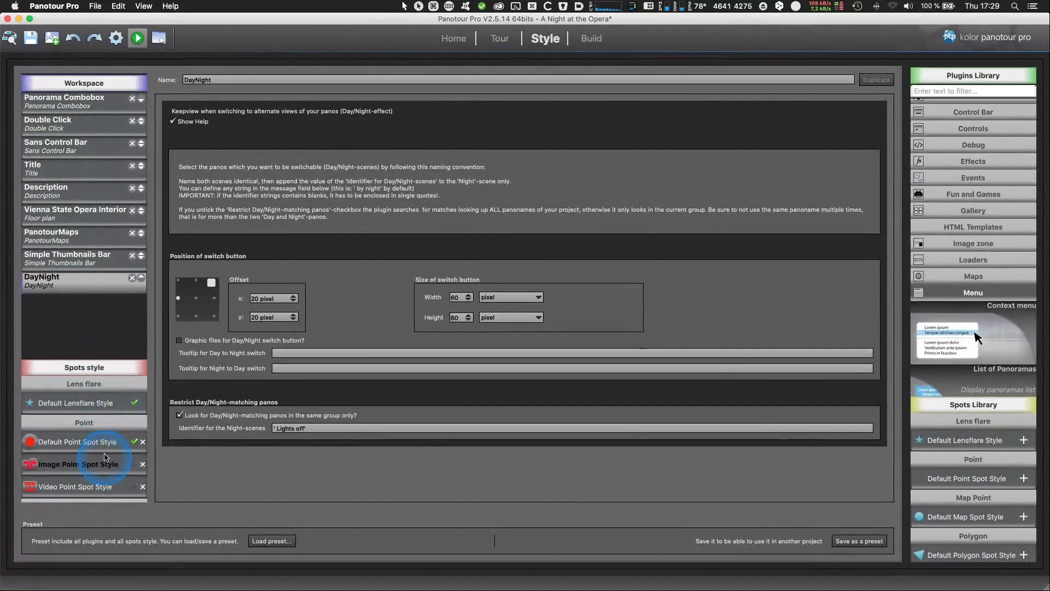
Step: Switch to Panotour Pro and examine the Sans Control Bar's position, display, available controls, tooltip style, behavior and skin settings
key(super+Tab)
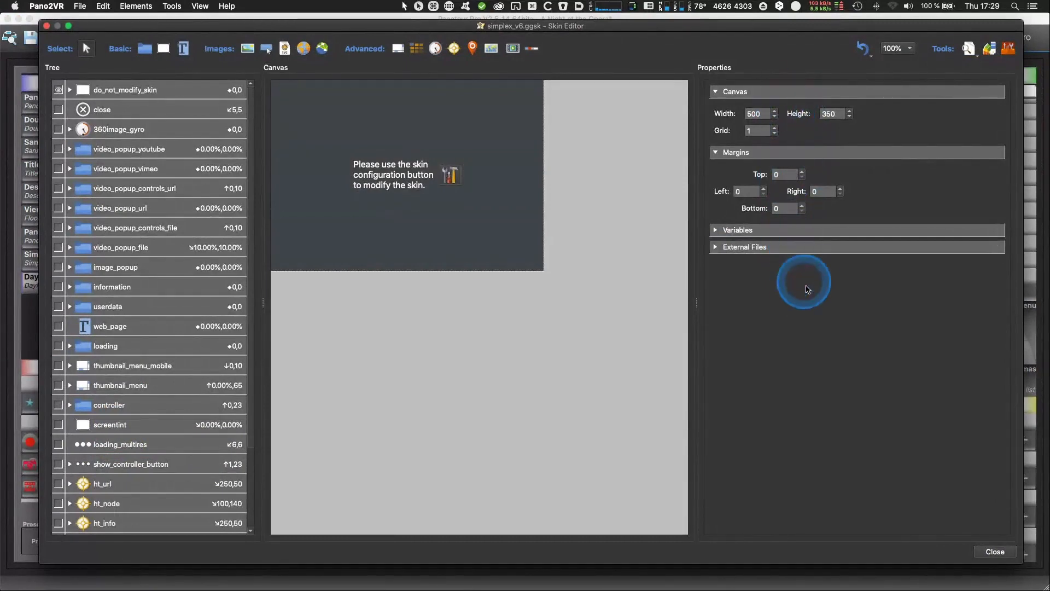
click(133, 252)
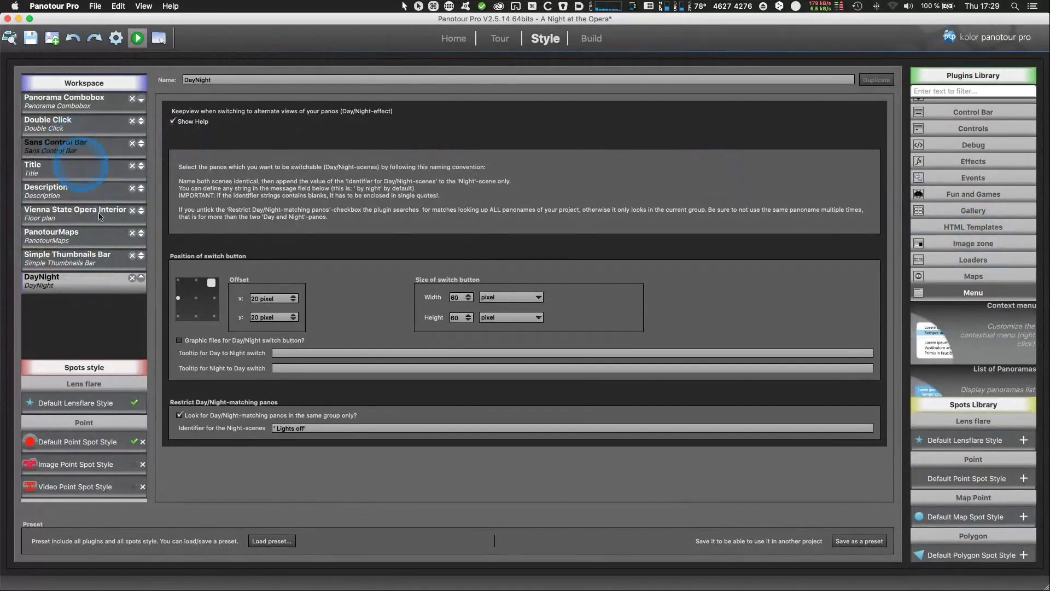
click(66, 145)
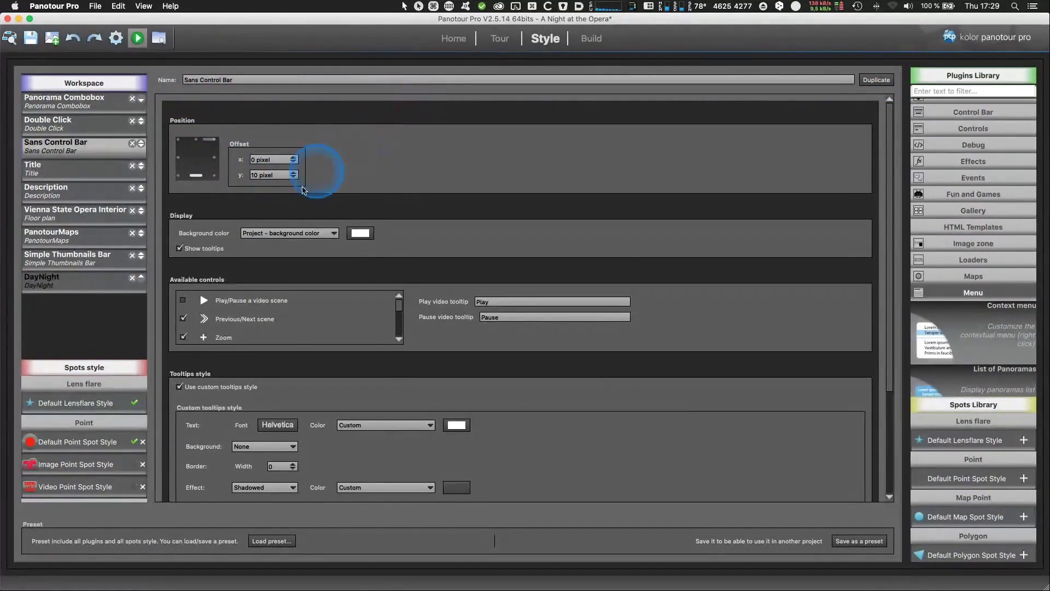
scroll(296, 320, down, 3)
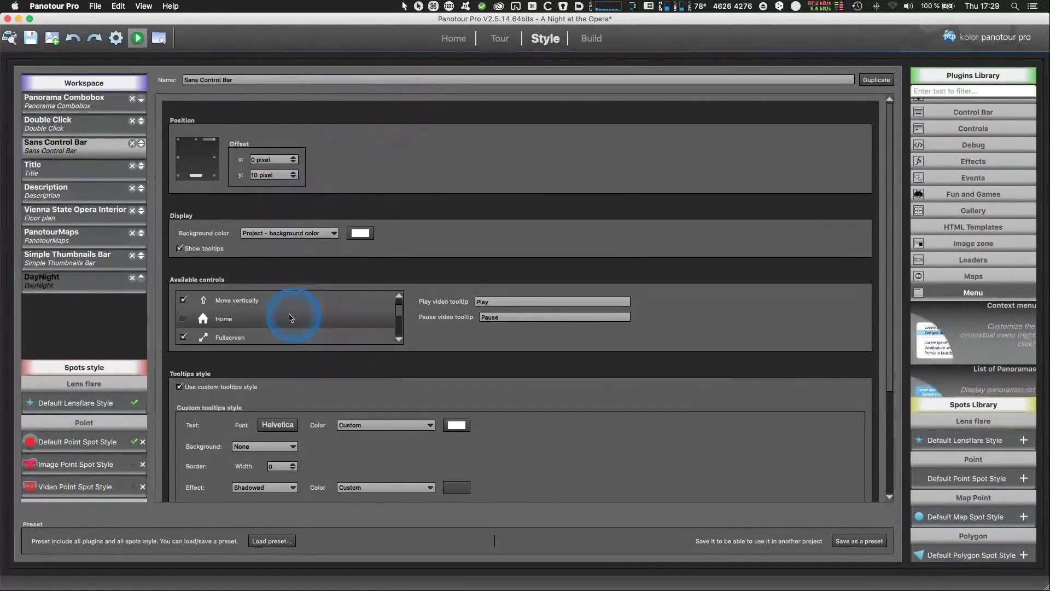
scroll(504, 391, down, 3)
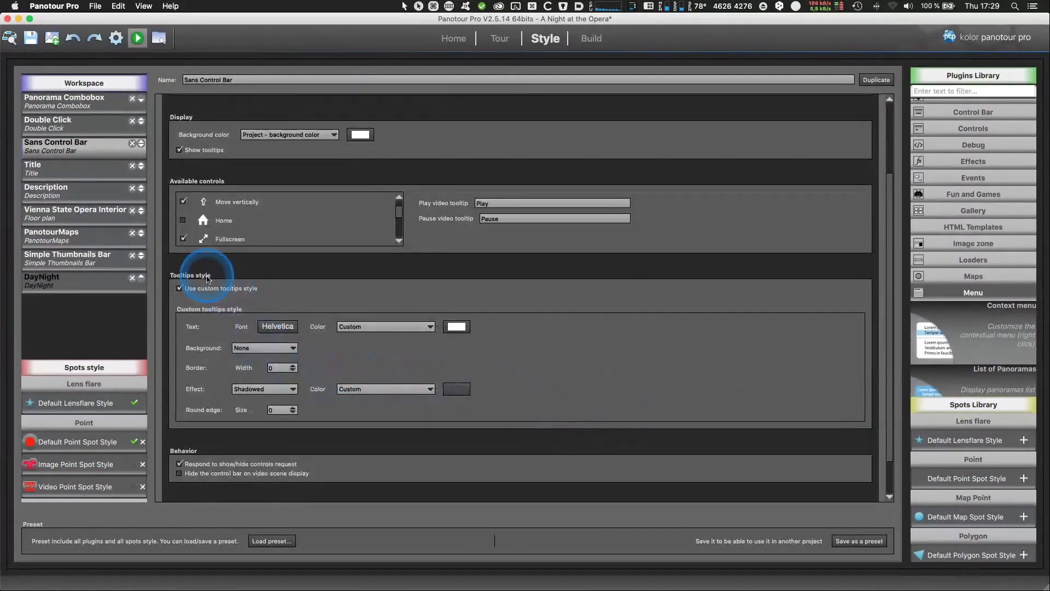
scroll(569, 344, down, 2)
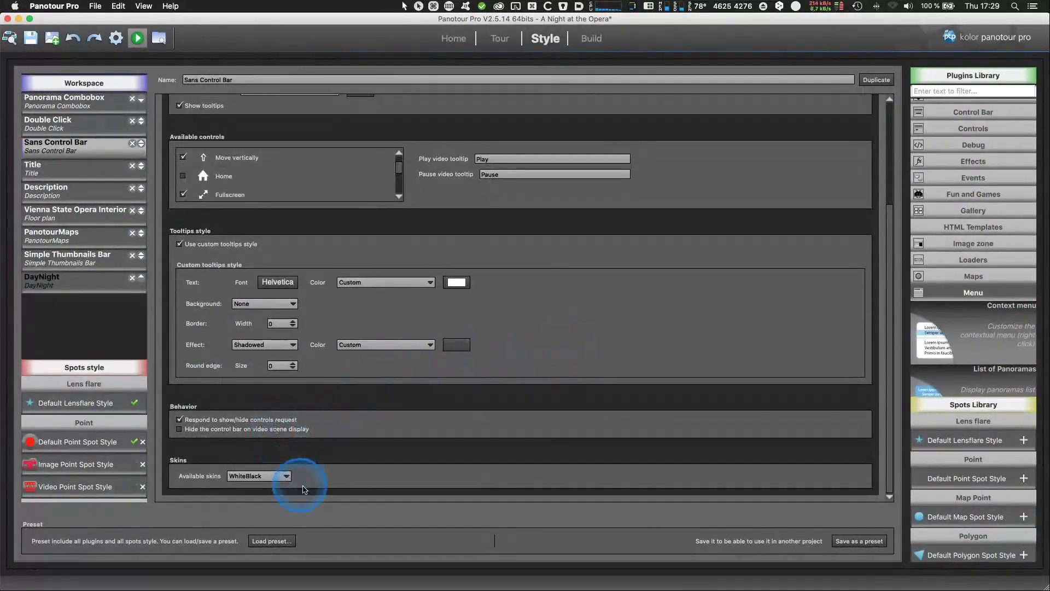
scroll(452, 414, up, 5)
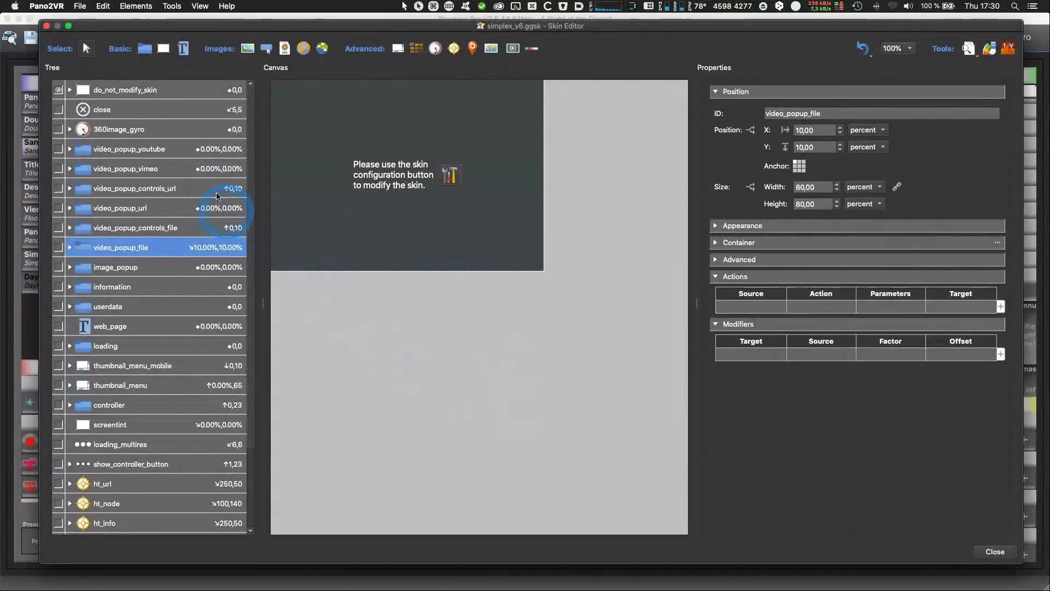
Step: In Pano2VR's Skin Editor, hide do_not_modify_skin, show the controller on the canvas, and expand the controller and its controller_slider
click(58, 90)
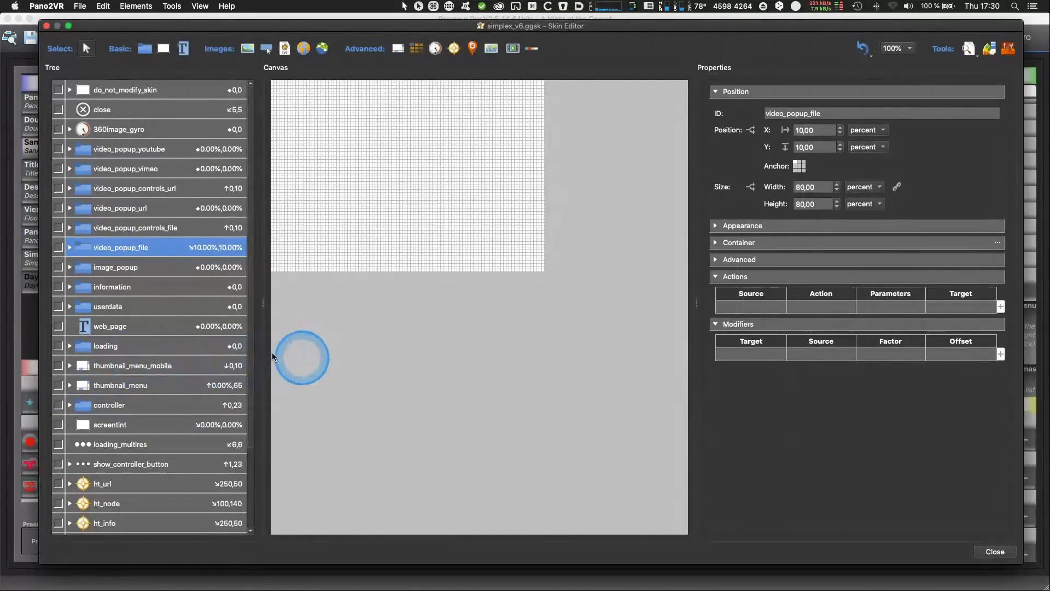
click(90, 408)
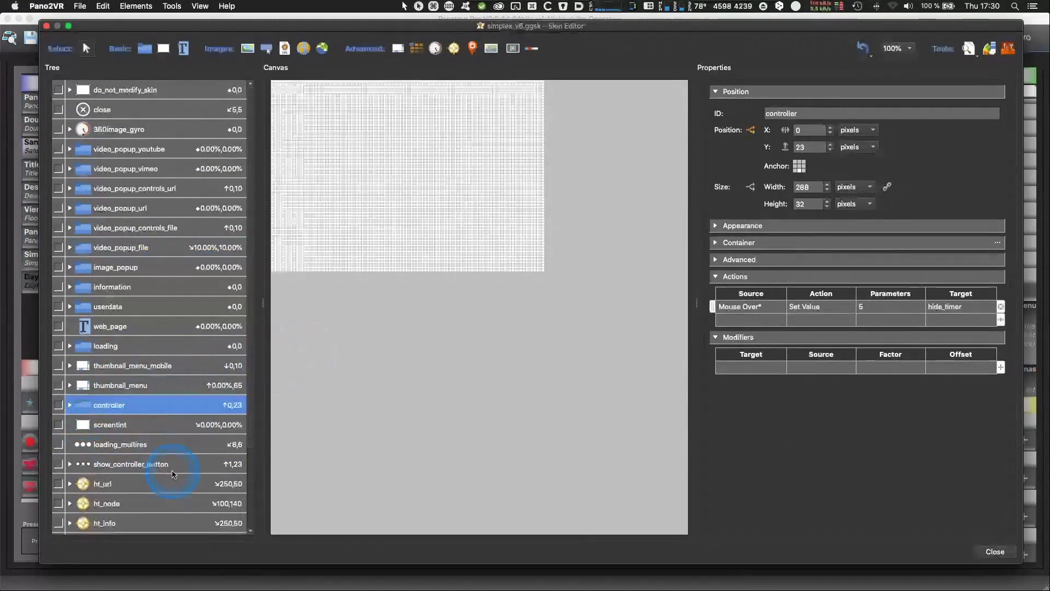
click(59, 406)
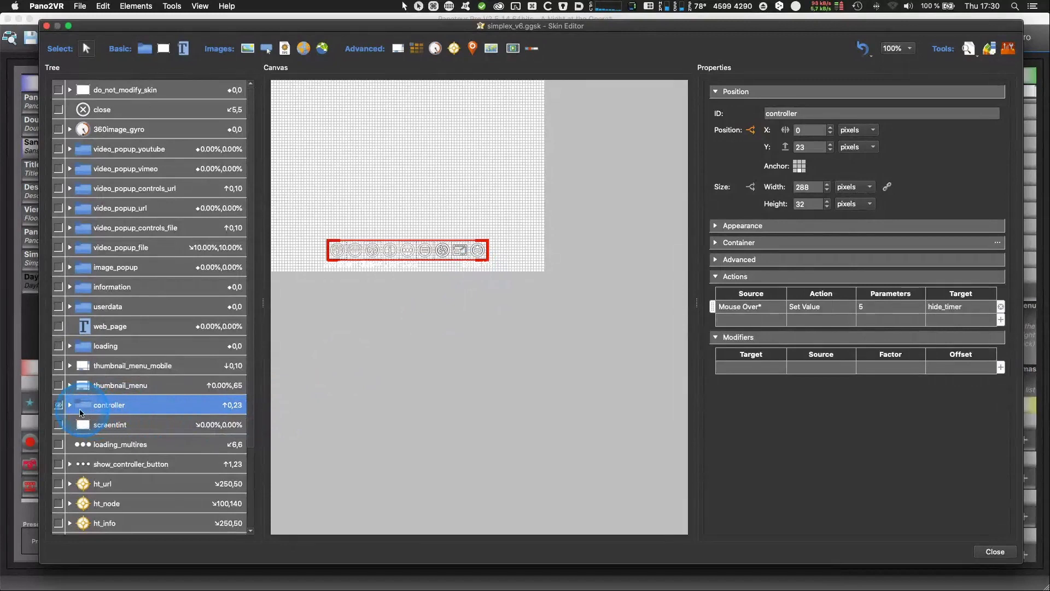
scroll(153, 326, down, 3)
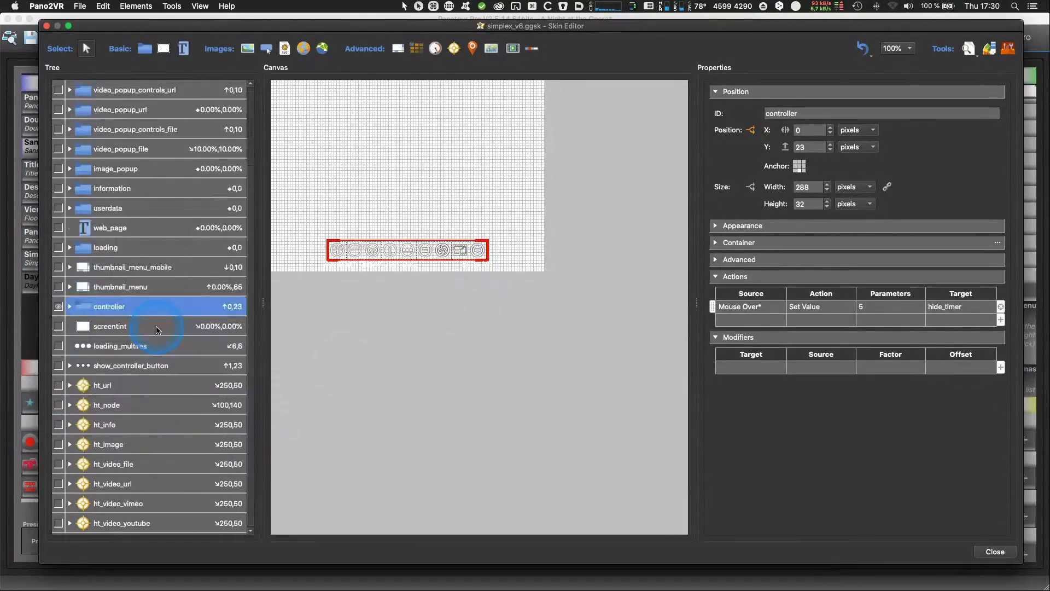
click(70, 309)
scroll(197, 358, down, 1)
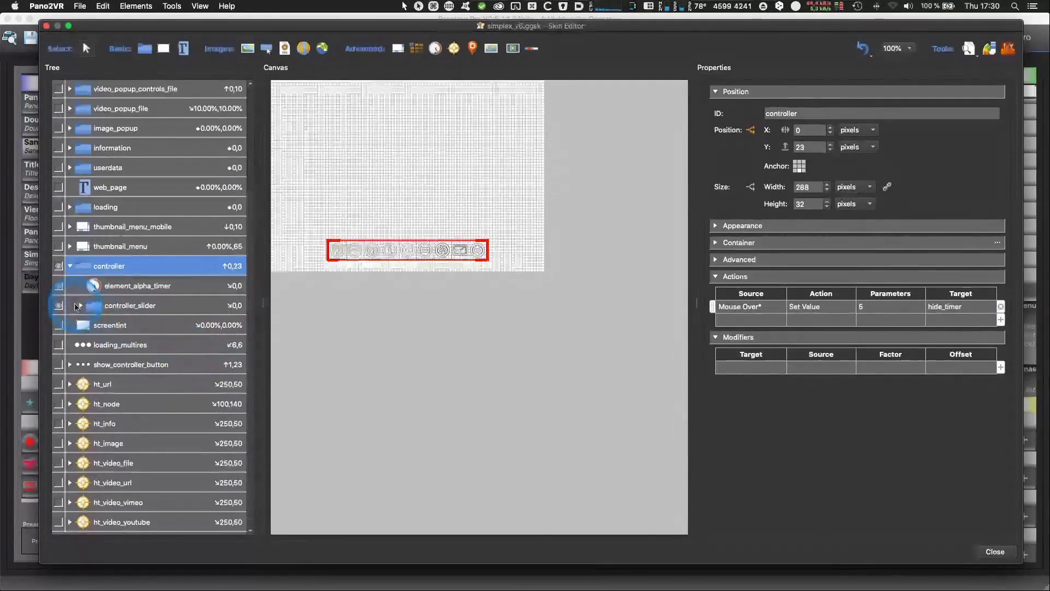
click(78, 305)
scroll(153, 330, down, 4)
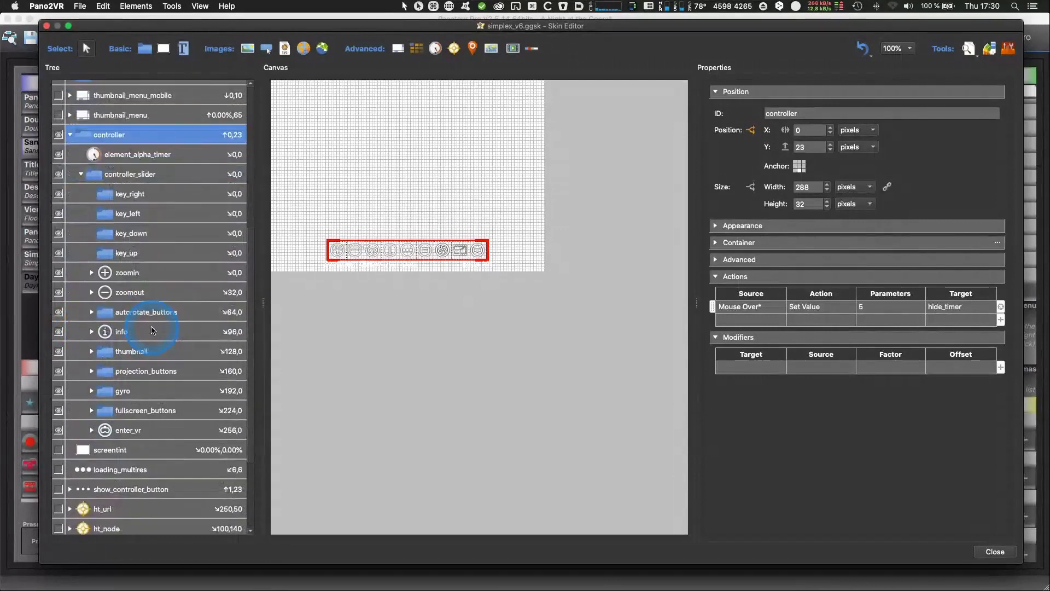
Step: Examine the actions of the key_right and zoomout elements and the tt_zoomout tooltip, glancing back at Panotour Pro's Sans Control Bar
click(114, 197)
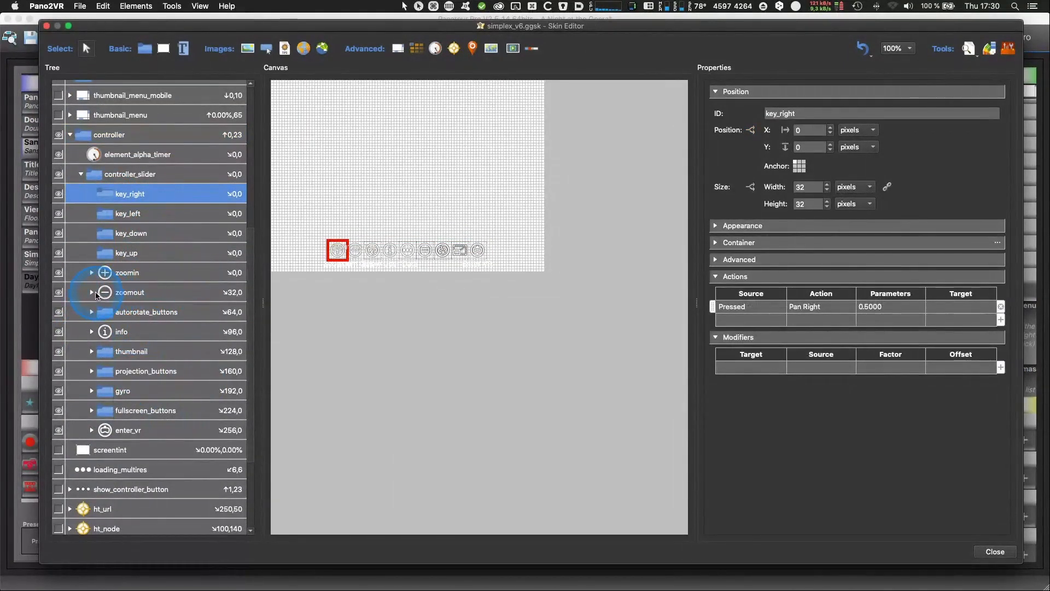
click(92, 292)
click(147, 310)
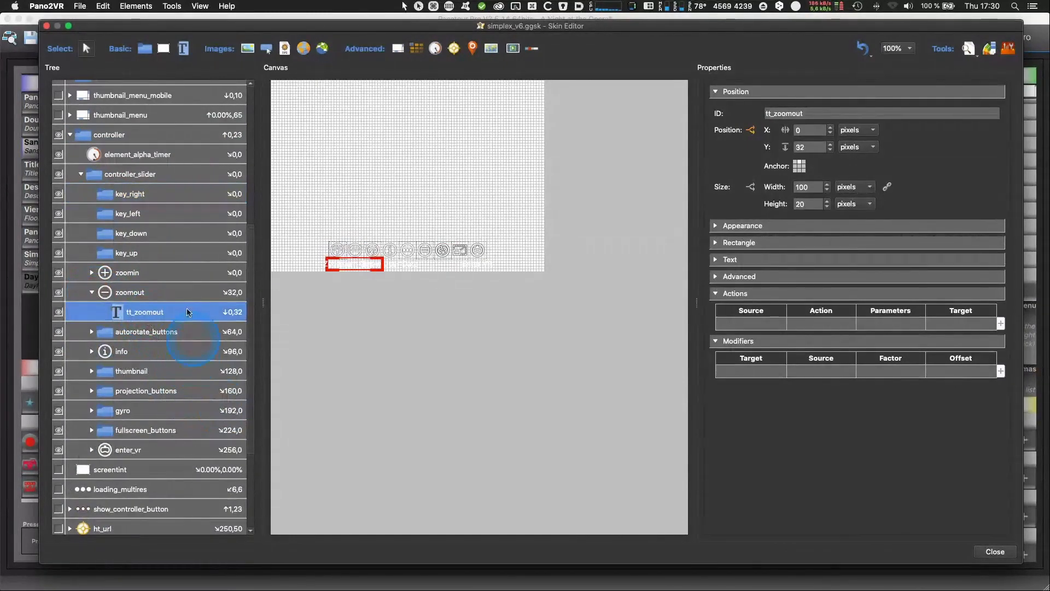
click(132, 294)
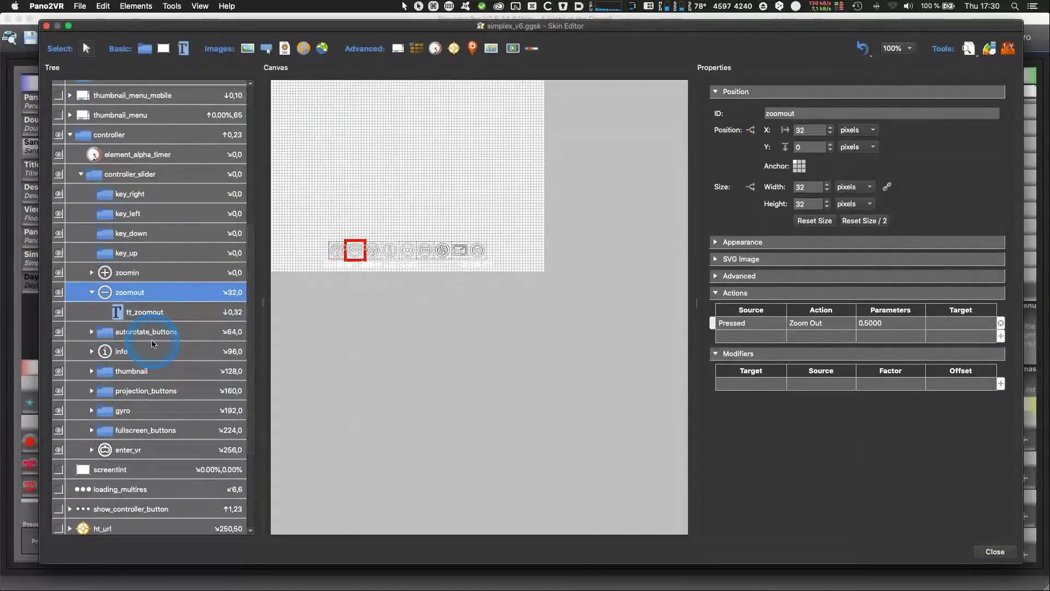
scroll(164, 339, down, 3)
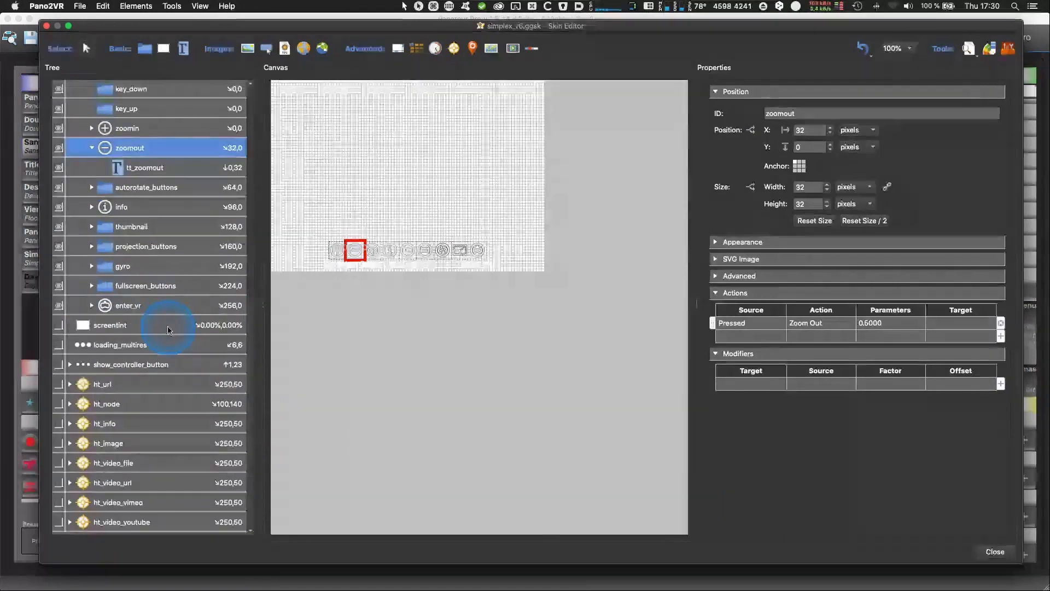
scroll(168, 331, up, 3)
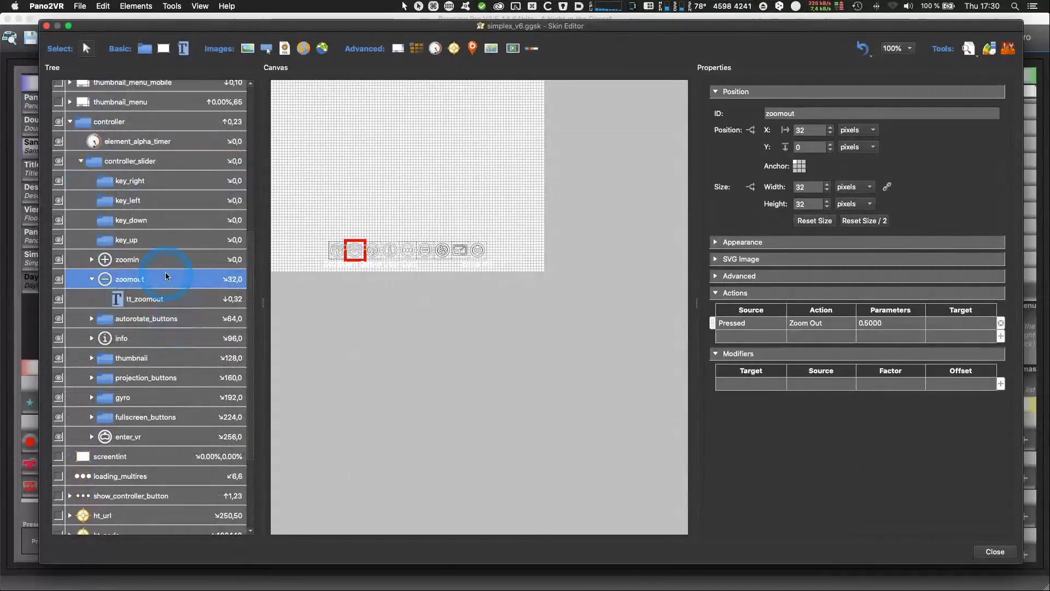
scroll(142, 328, down, 3)
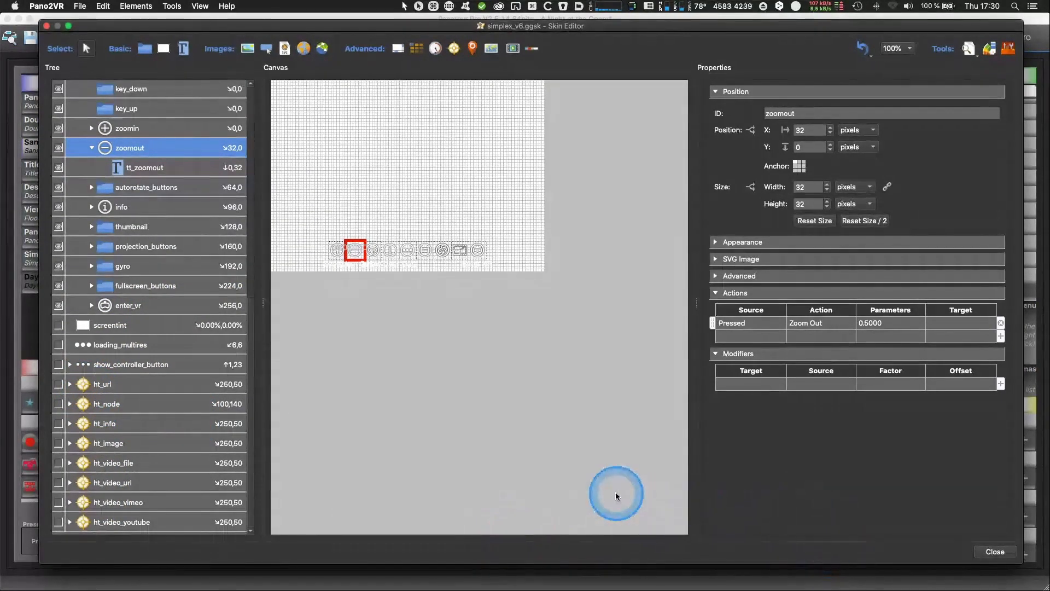
key(super+Tab)
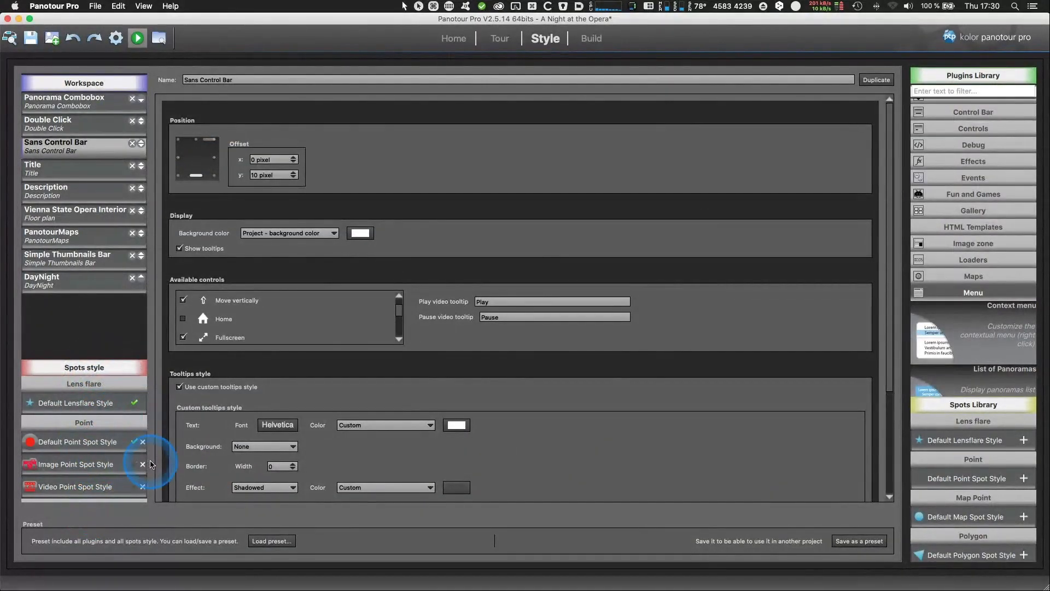
key(super+Tab)
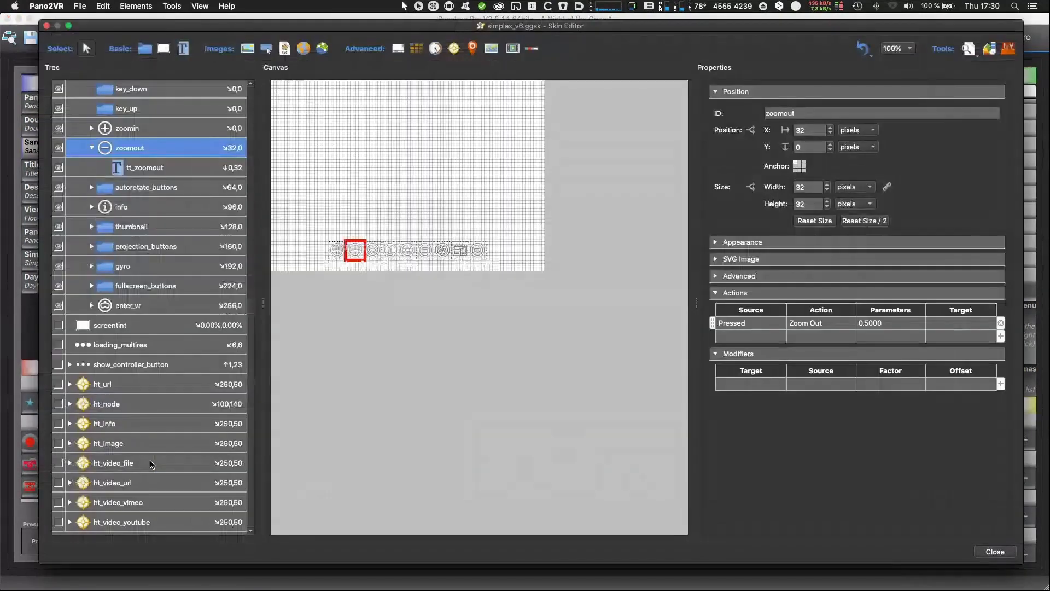
Step: Show the ht_node hotspot template on the canvas and expand it with its hotspot_preview group
click(70, 404)
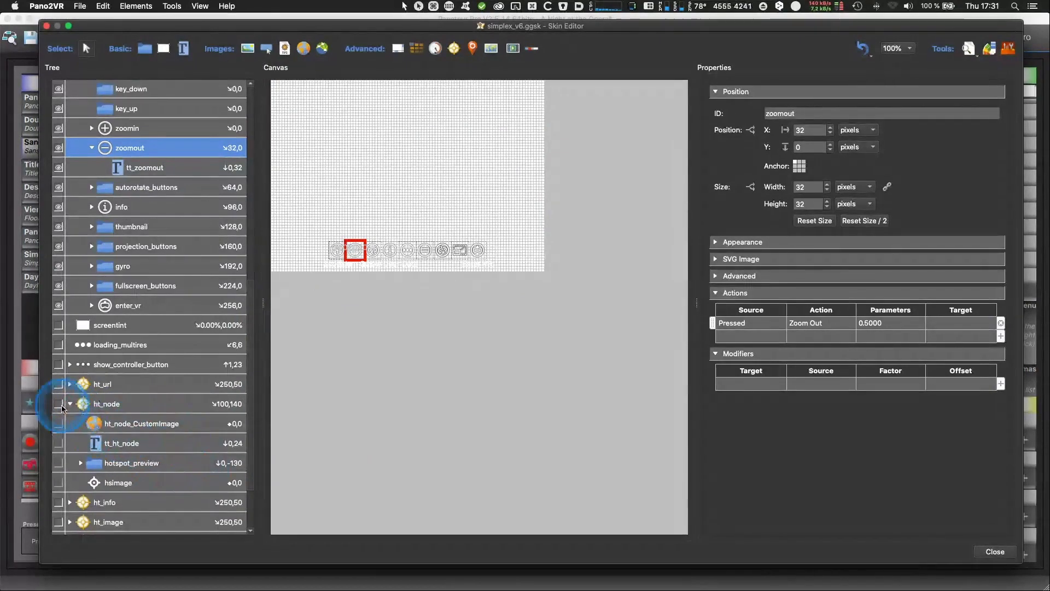
click(58, 404)
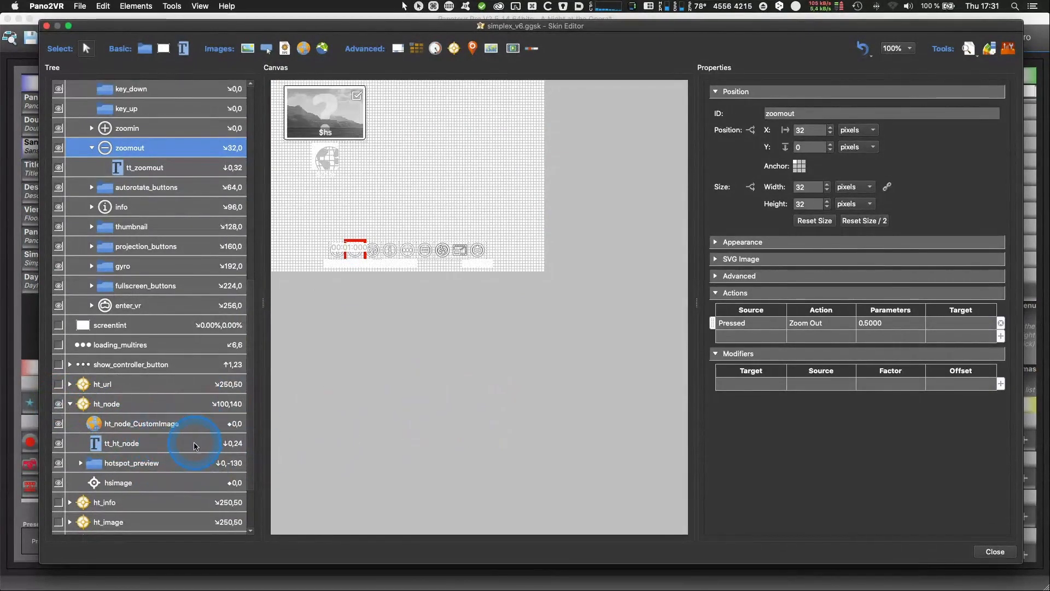
click(81, 463)
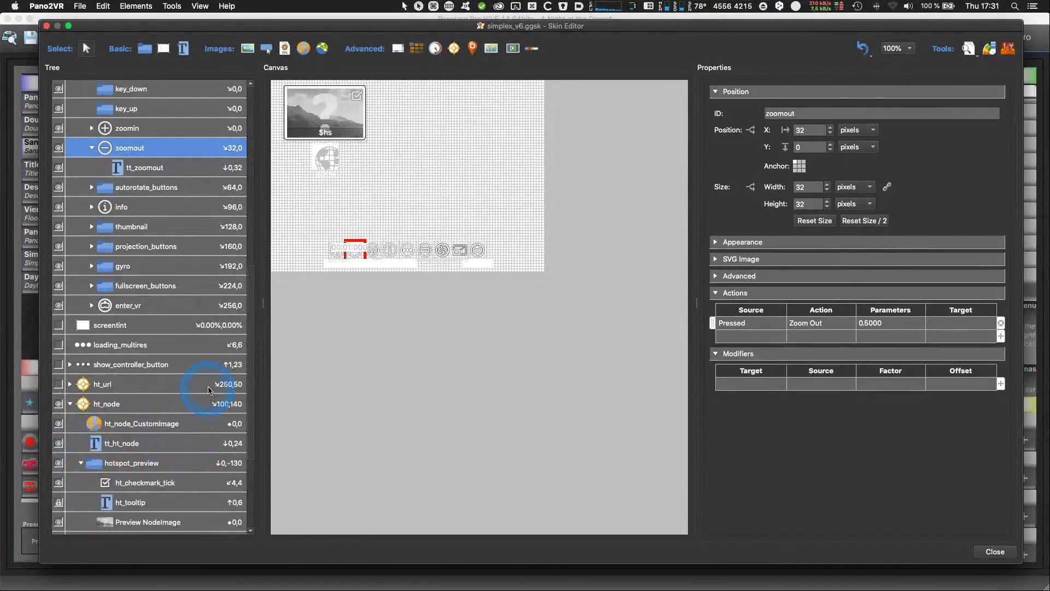
scroll(184, 409, down, 5)
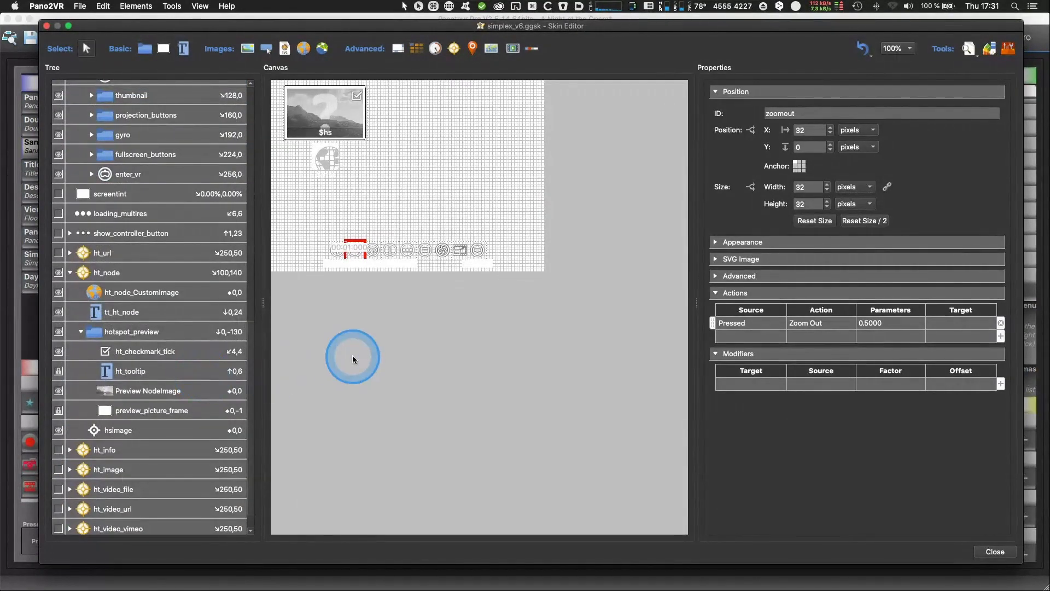
Step: Switch to Panotour Pro and examine the Default Point Spot Style's icon, size, advanced, tooltip and action settings
key(super+Tab)
click(88, 446)
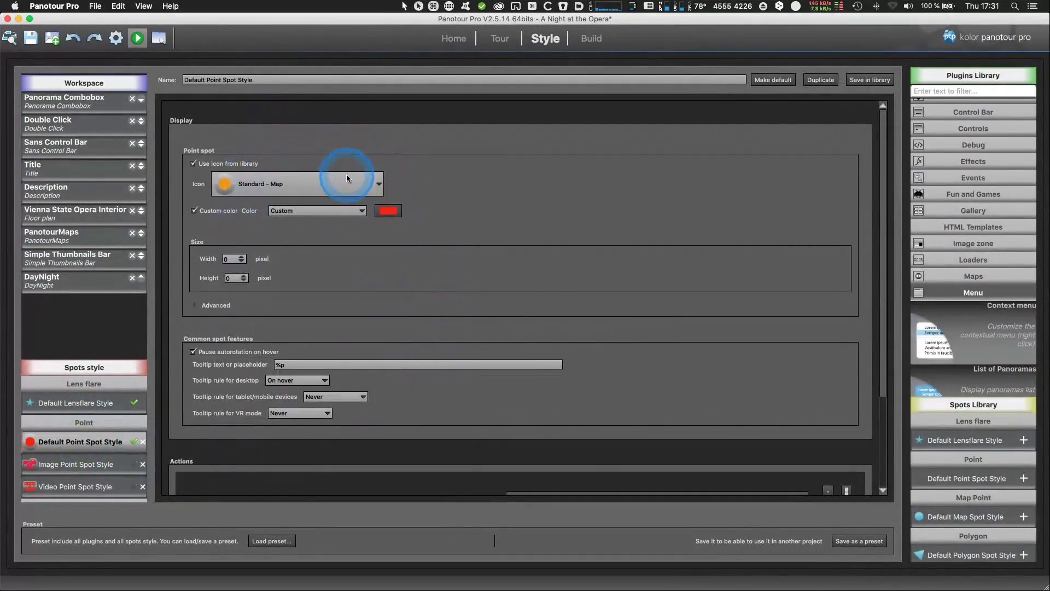
click(200, 306)
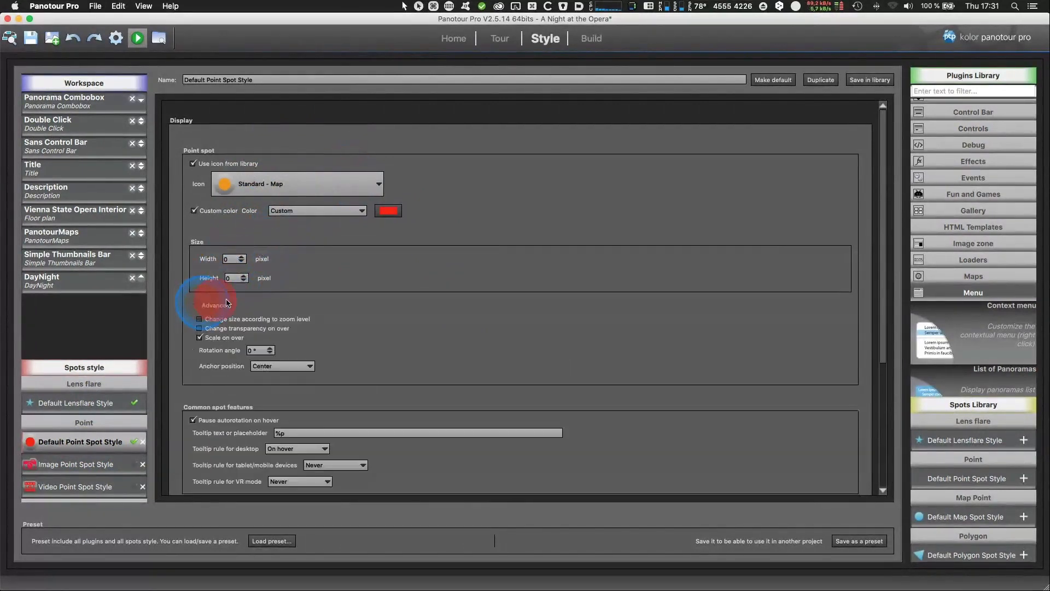
scroll(574, 363, down, 3)
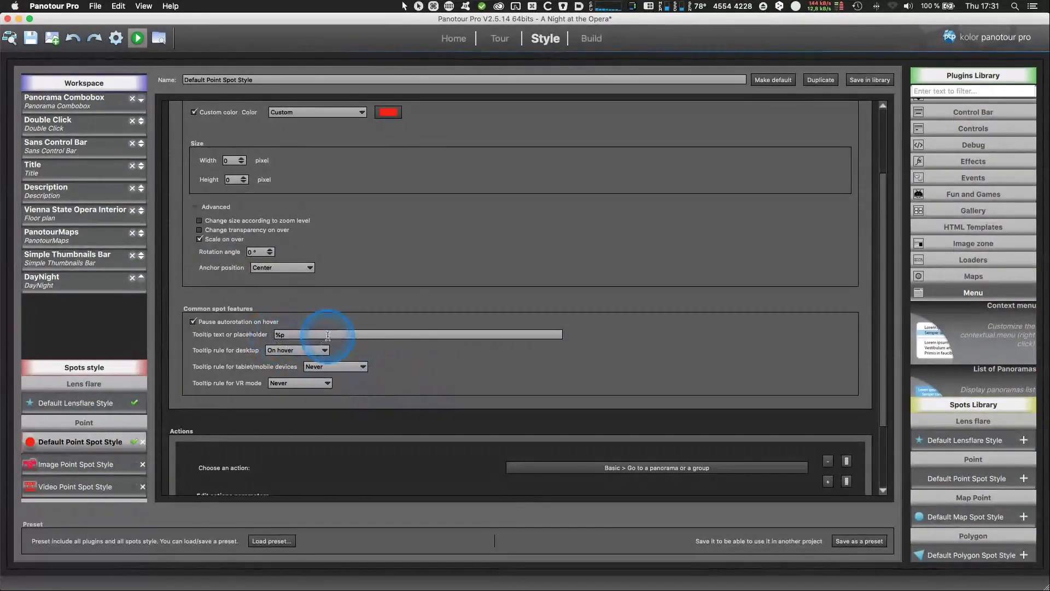
scroll(532, 382, down, 3)
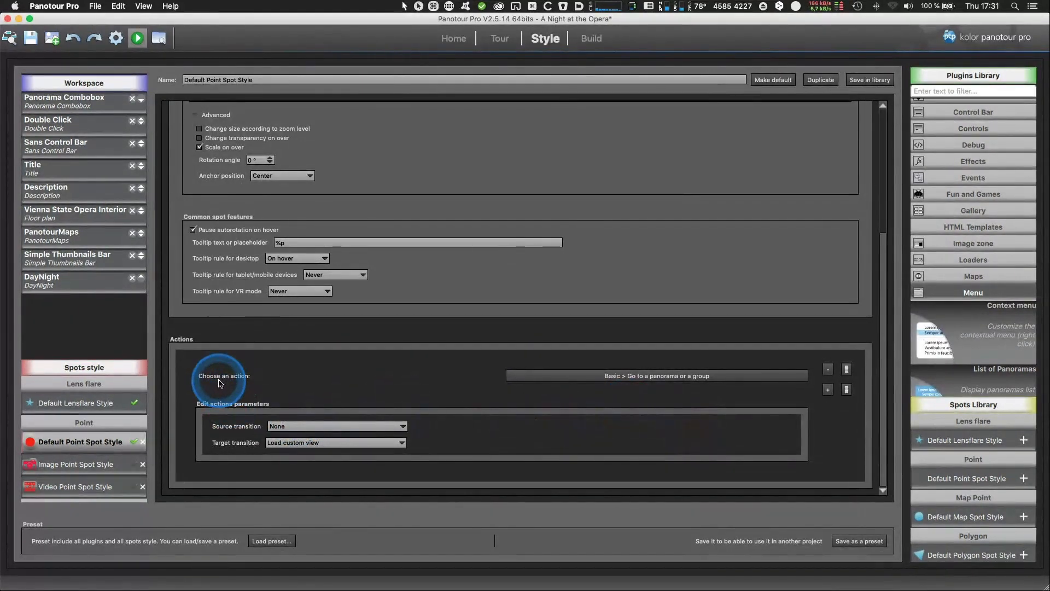
Step: Browse the actions available for the point spot style, expand the PanotourMaps plugin group, and leave the chosen action as it is
click(649, 377)
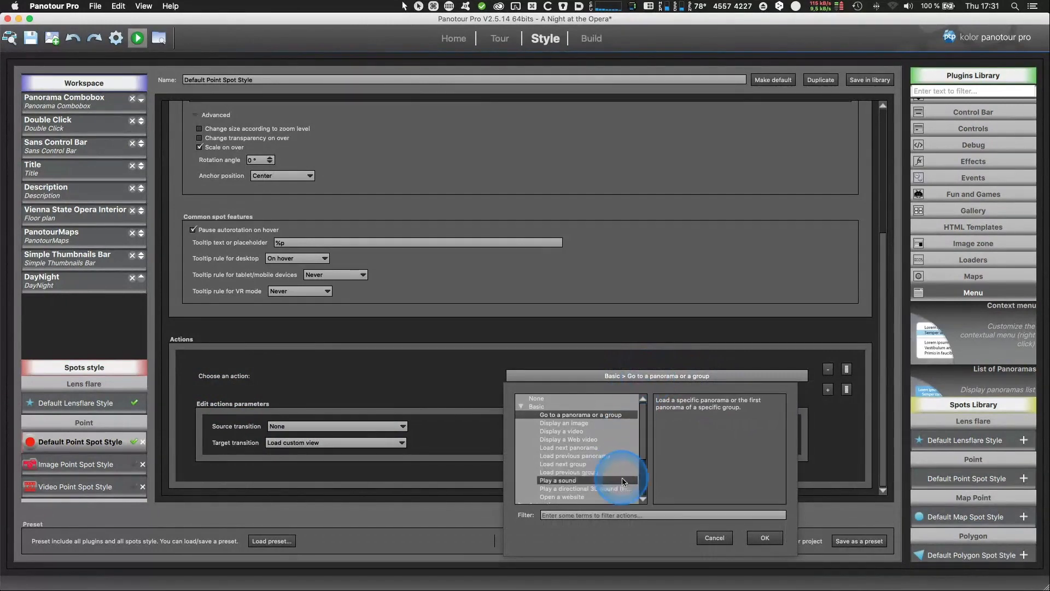
drag(643, 429, 646, 389)
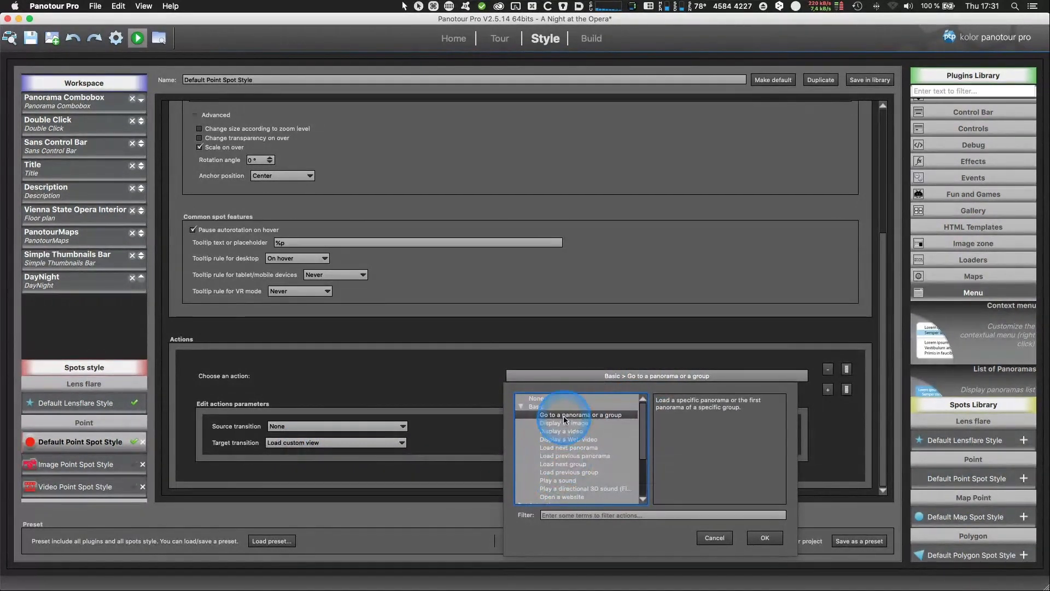
click(644, 487)
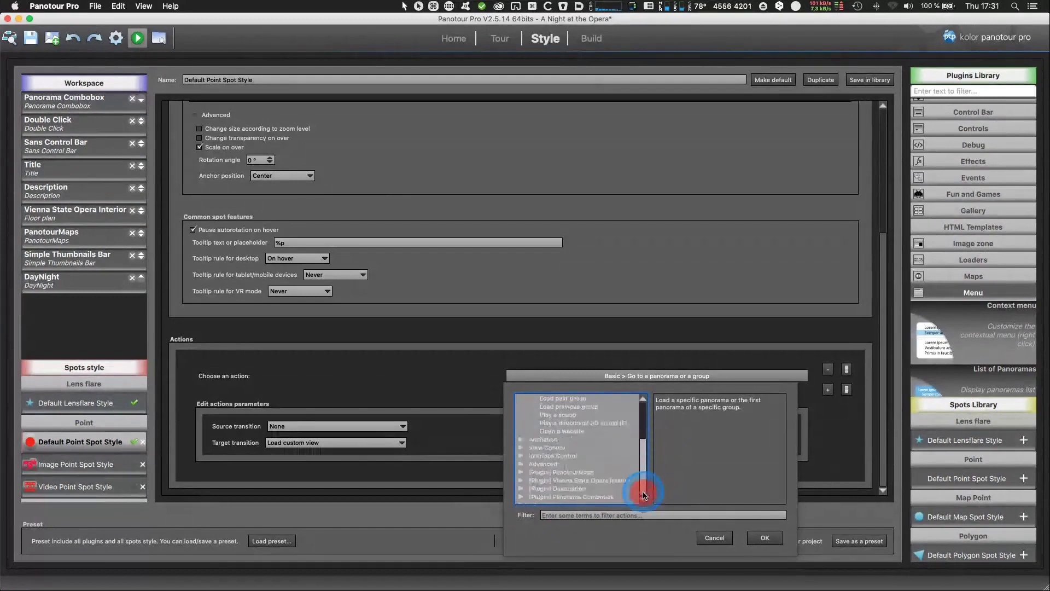
click(520, 471)
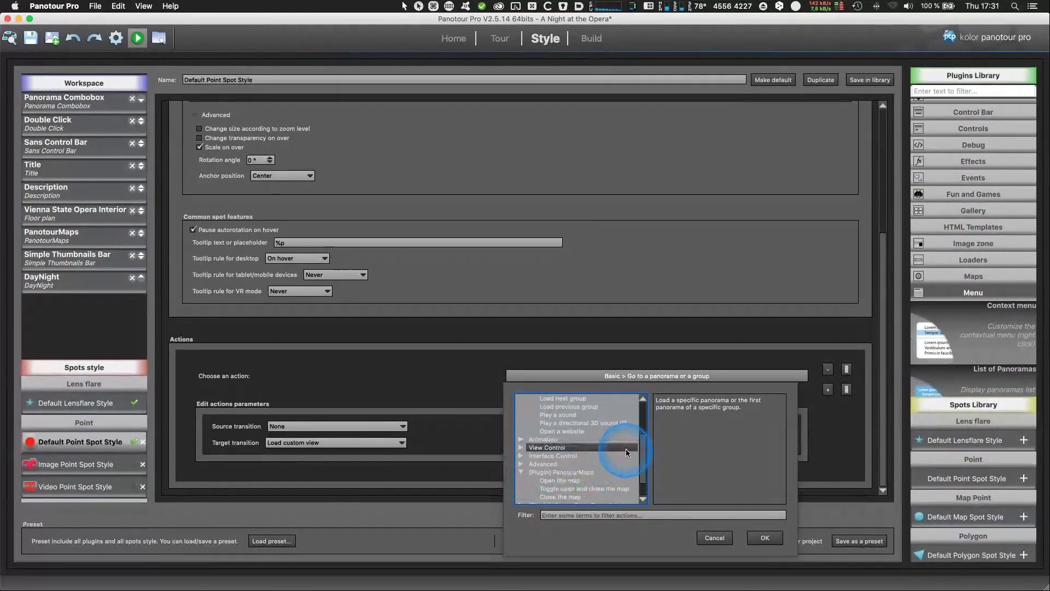
drag(643, 448, 647, 490)
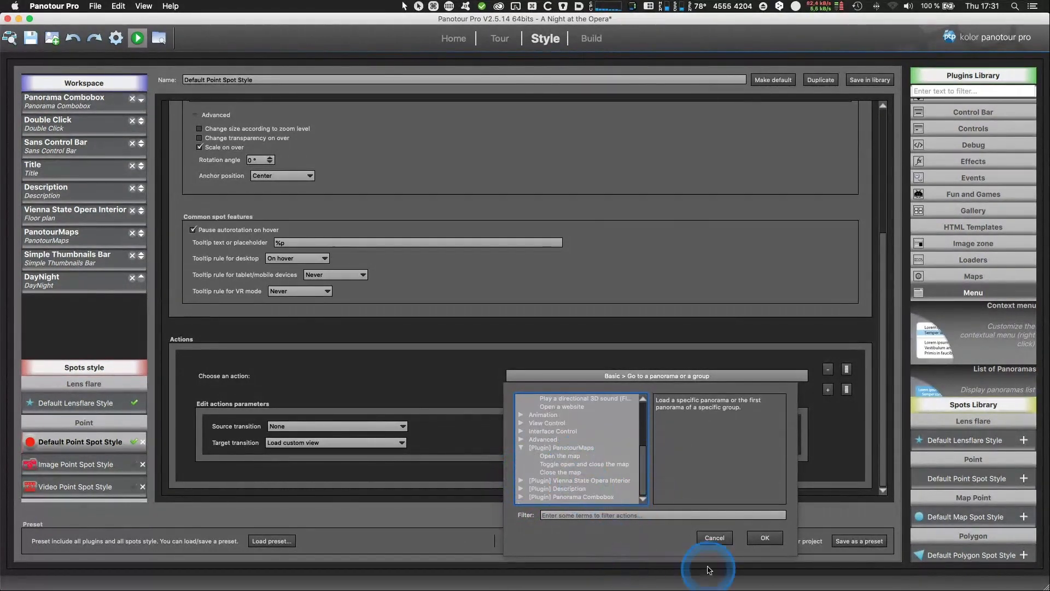
click(716, 541)
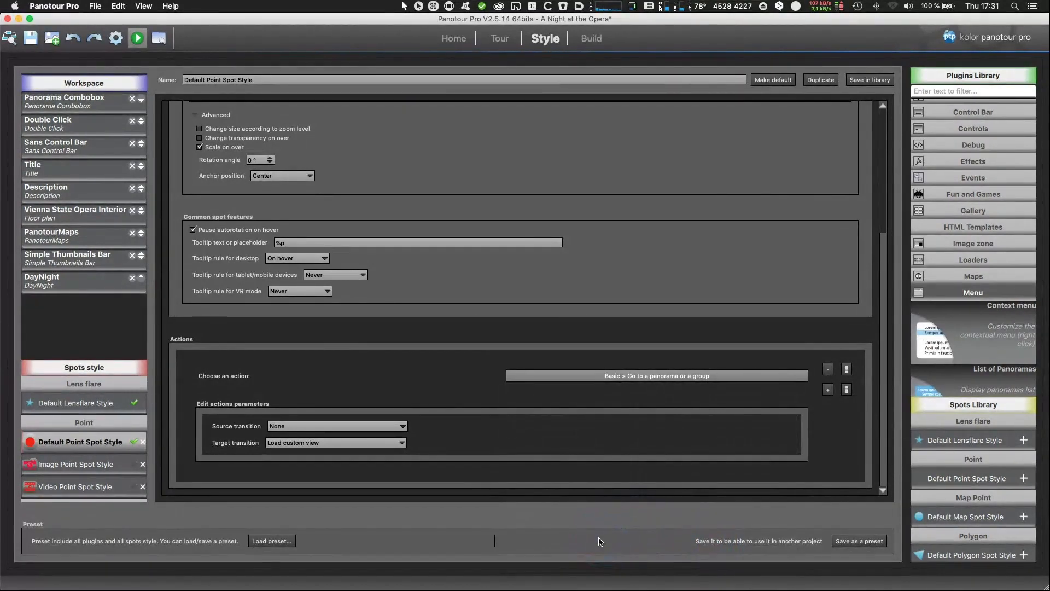
Step: In Pano2VR, inspect the URL and target placeholders of ht_node's Go to URL action and compare them with Panotour Pro's tooltip placeholder
key(super+Tab)
click(107, 271)
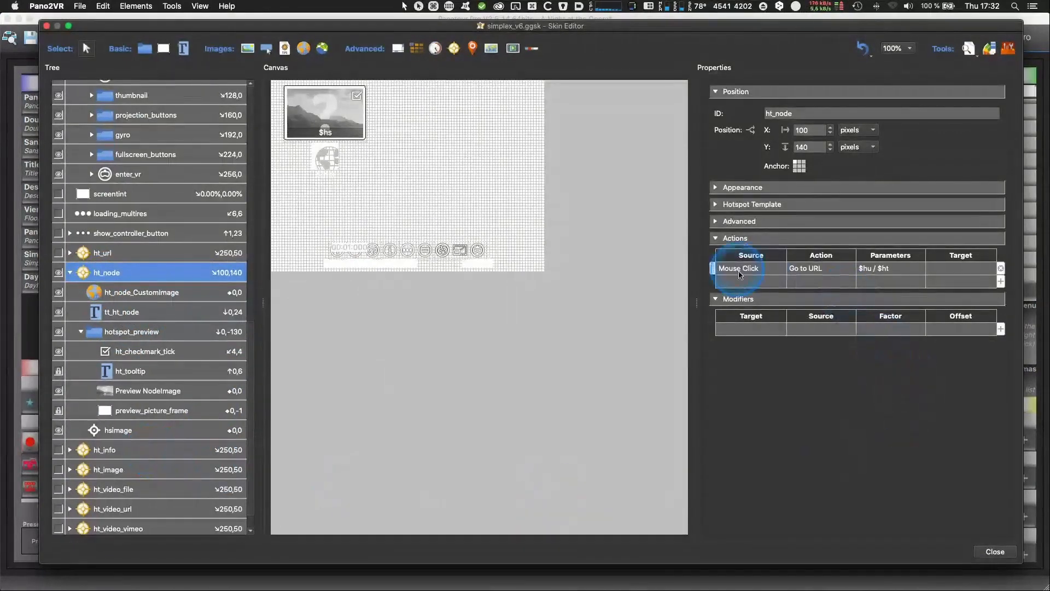
double_click(771, 272)
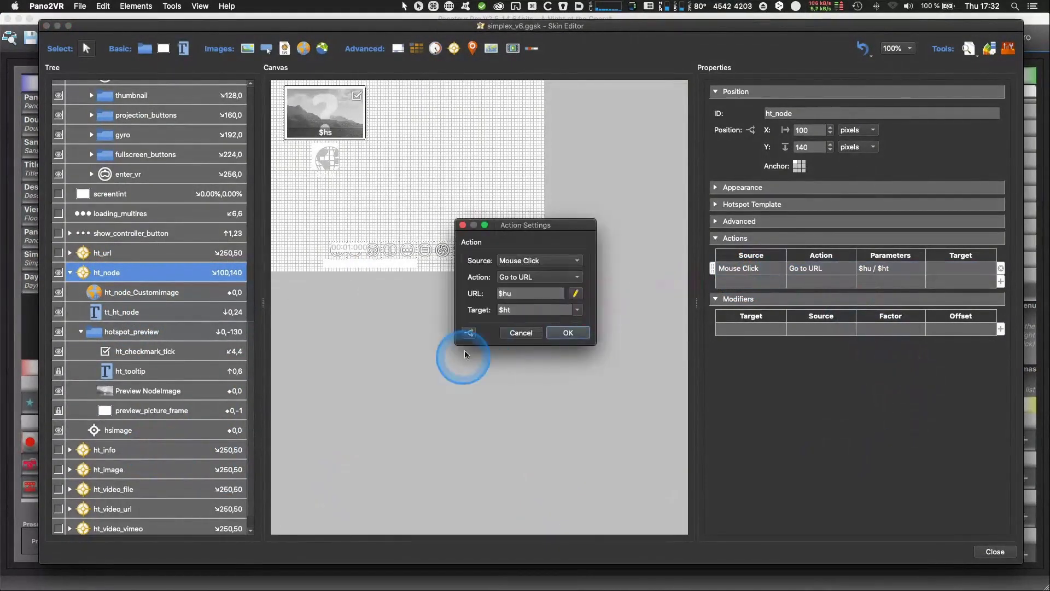
click(520, 294)
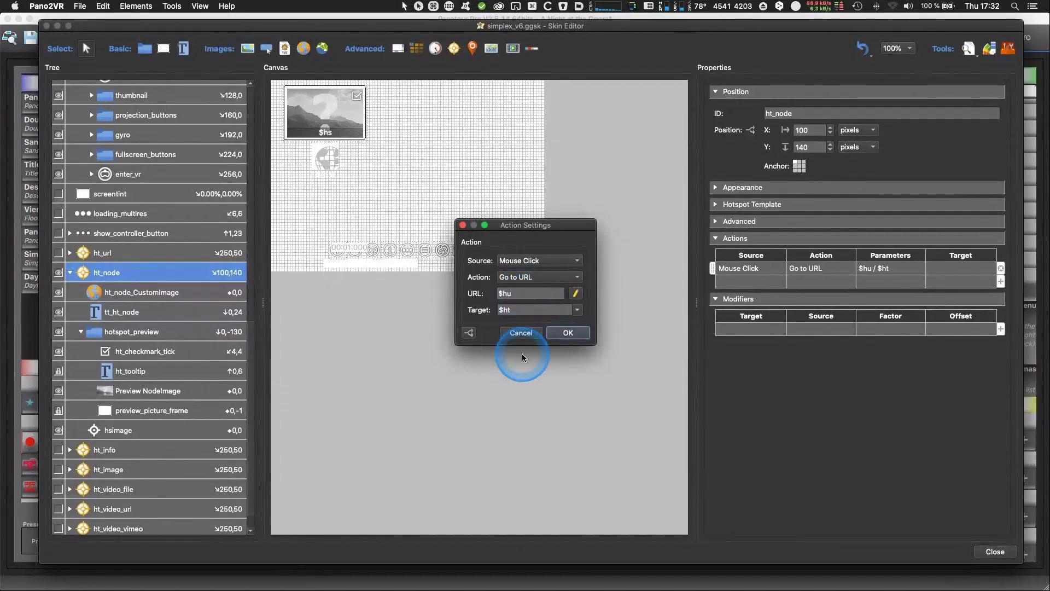
double_click(516, 294)
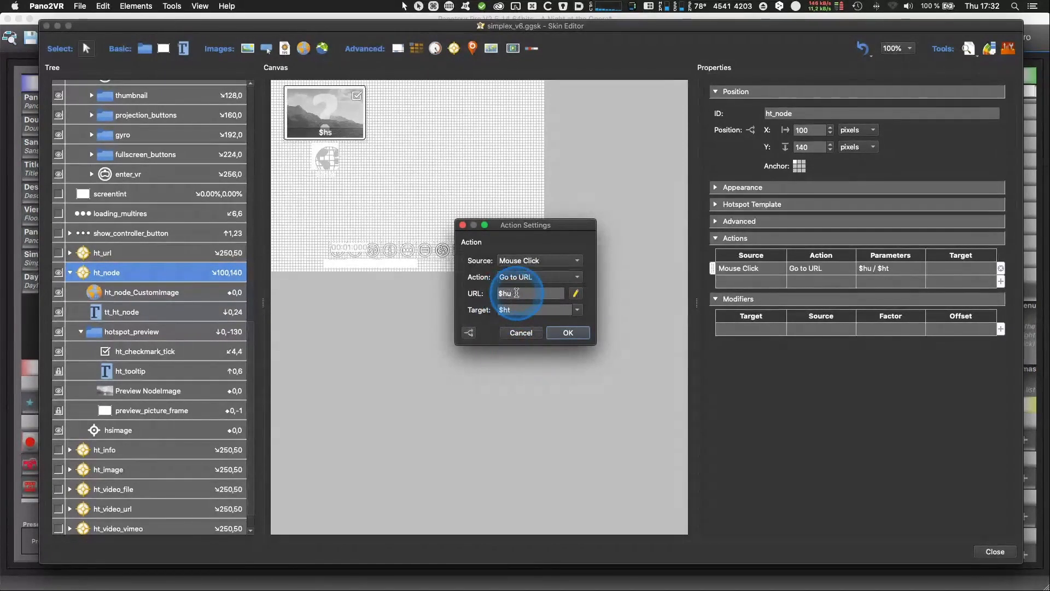
click(516, 294)
key(super+Tab)
click(291, 241)
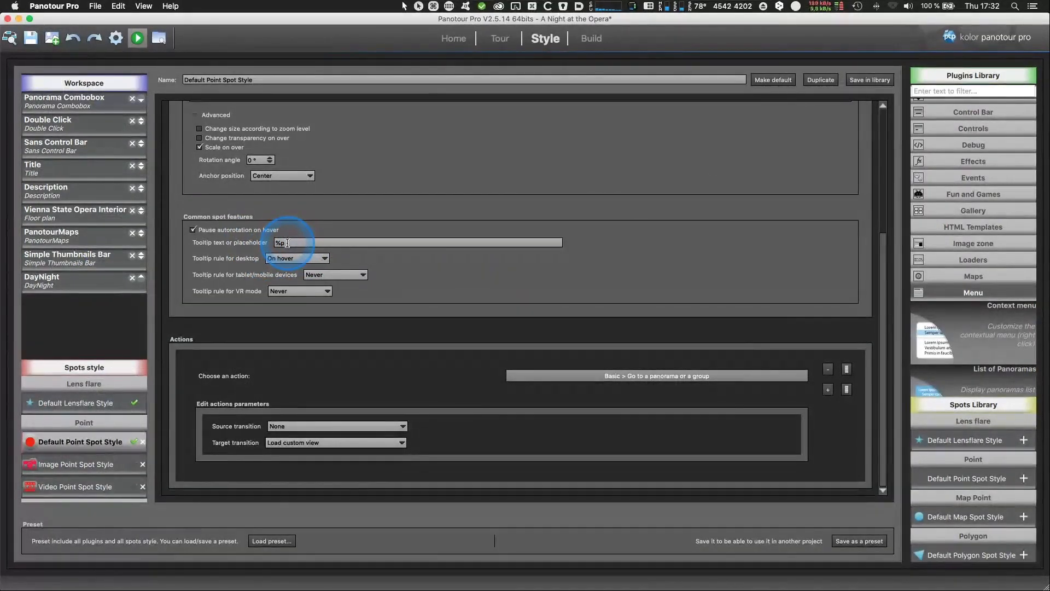
mouse_move(287, 243)
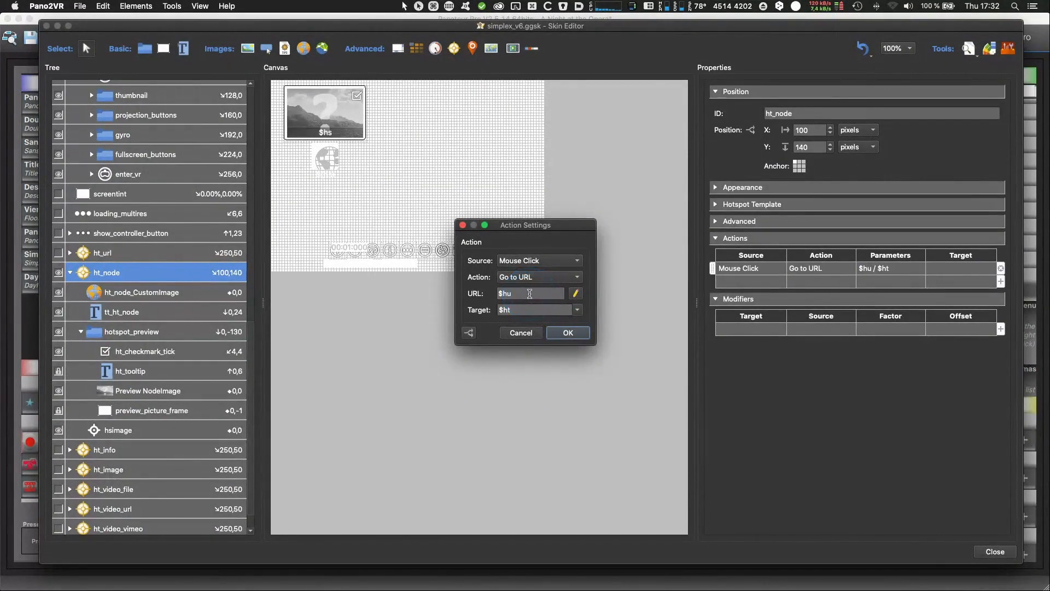
click(528, 333)
Step: Examine the list of variables of the simplex_v6 skin, glancing back at Panotour Pro's point spot style
click(545, 361)
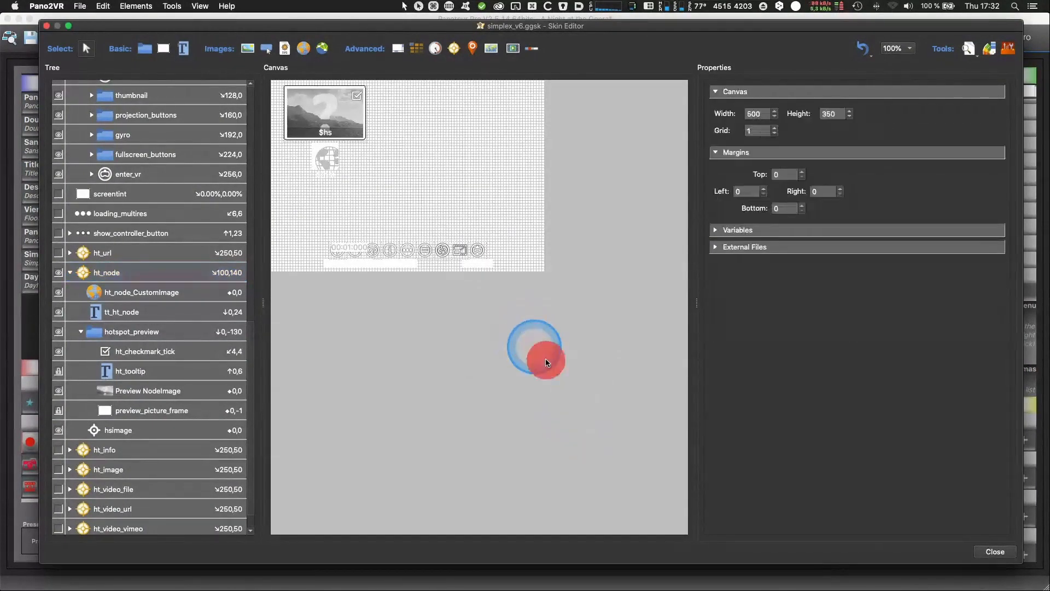
click(717, 230)
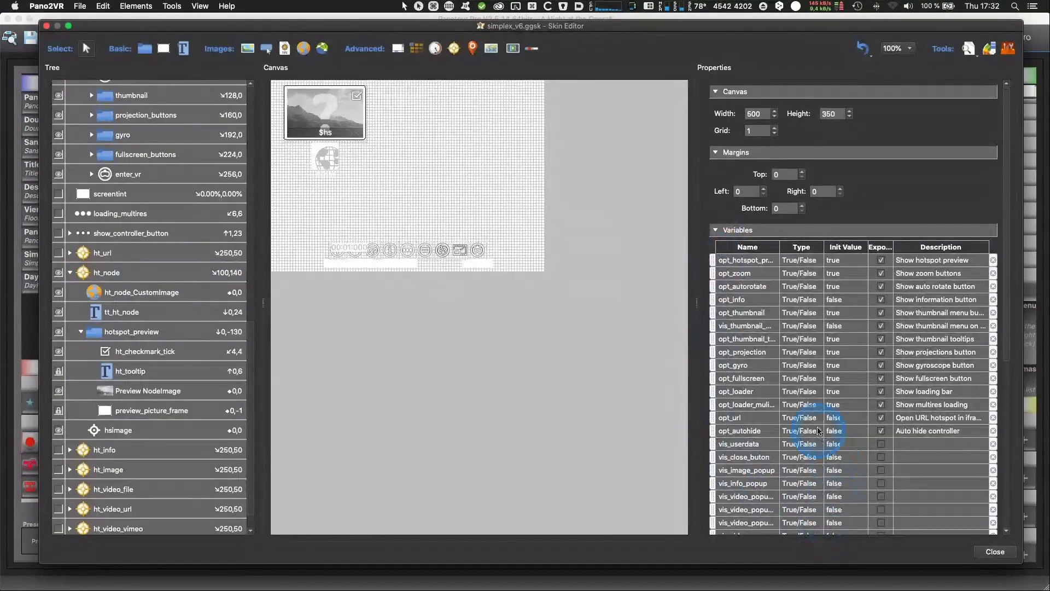
scroll(788, 395, down, 10)
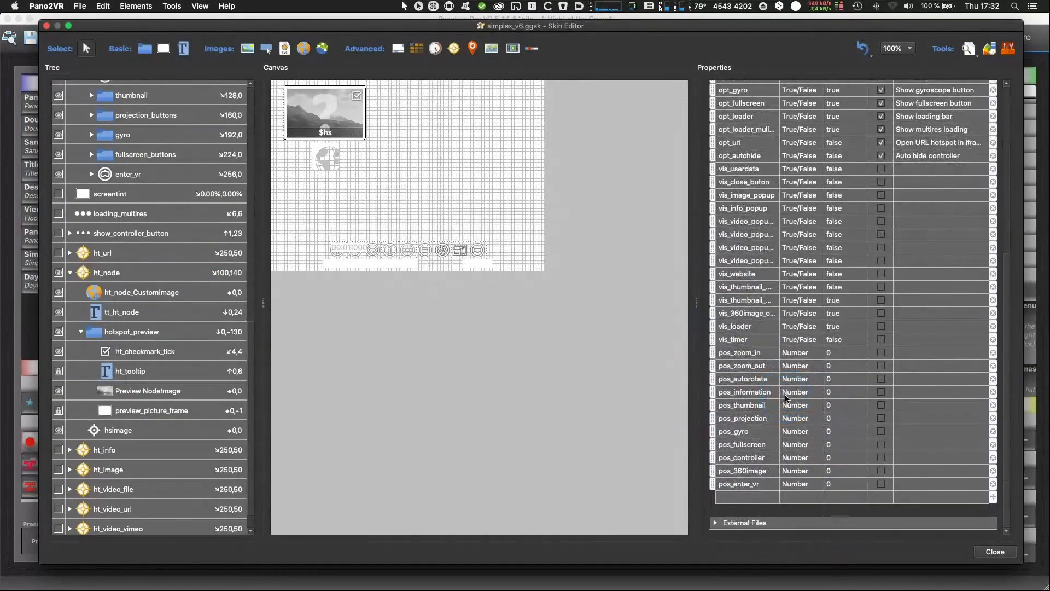
scroll(786, 398, up, 10)
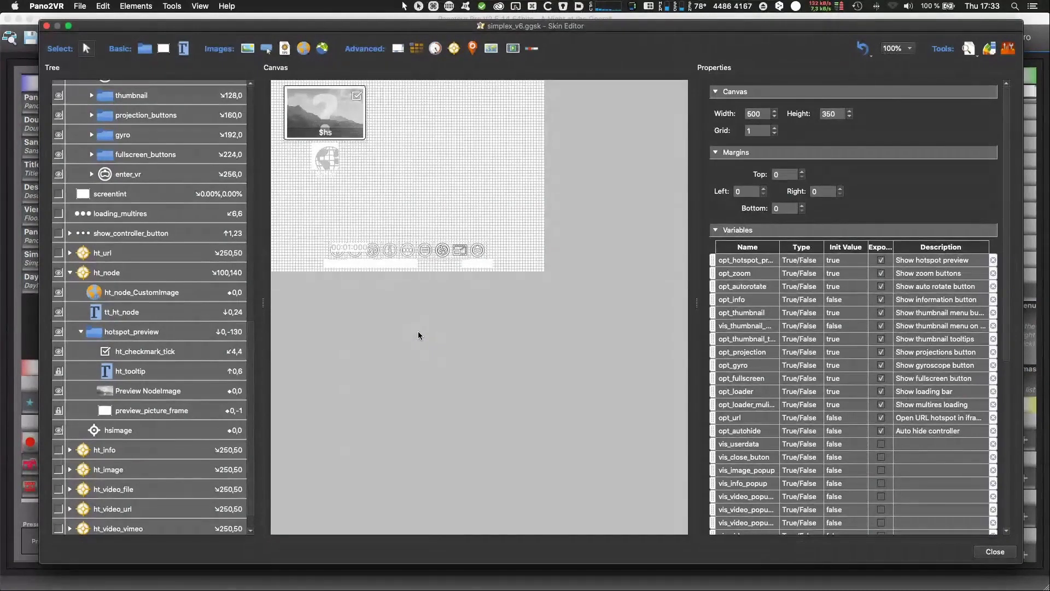
key(super+Tab)
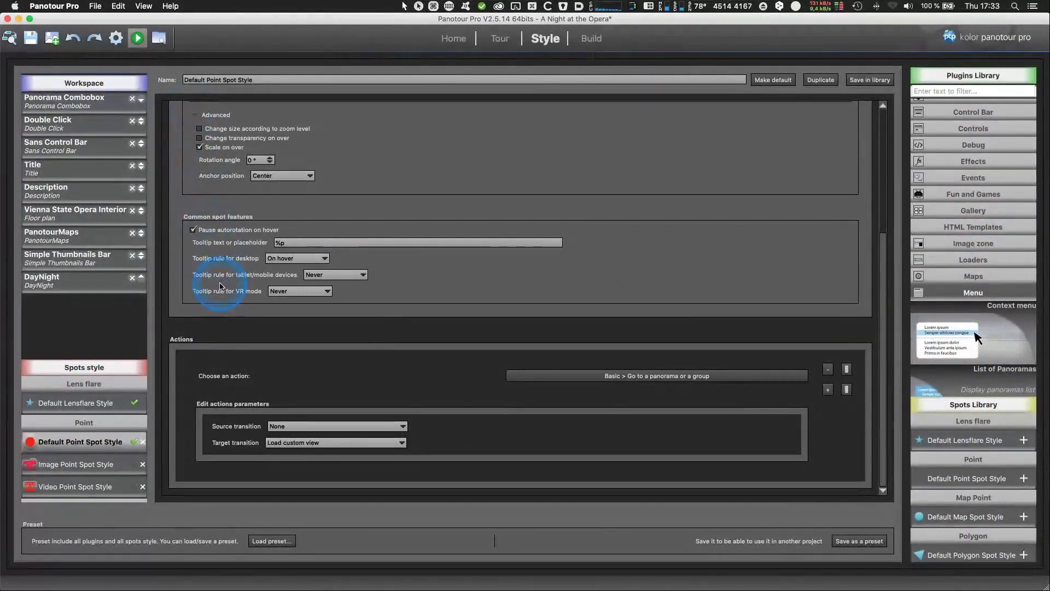
key(super+Tab)
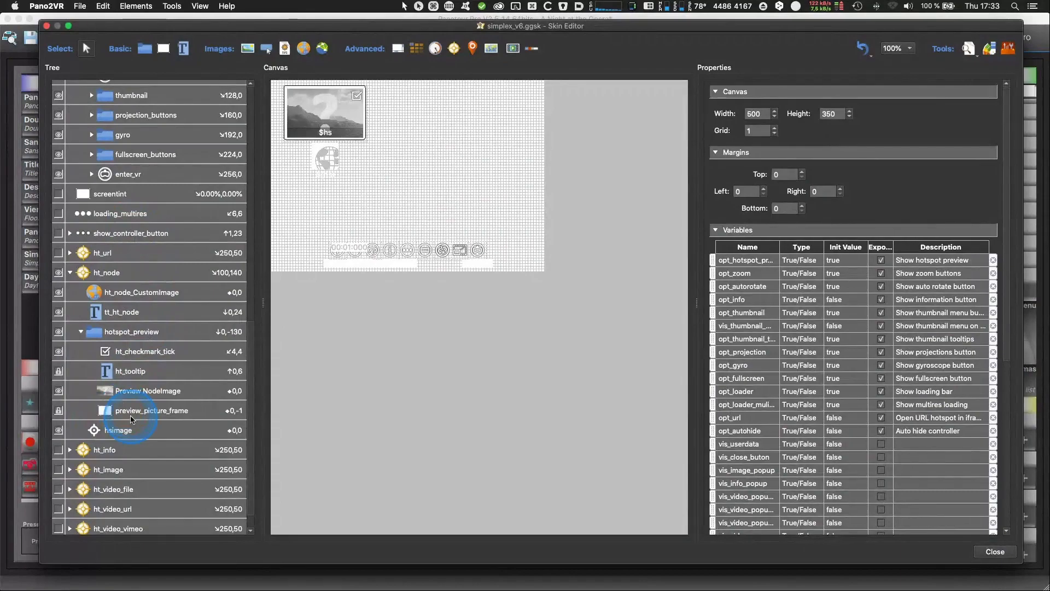
Step: Close the Skin Editor, choose silhouette_v6.ggsk as the output skin, and open it for editing, toggling do_not_modify_skin off and on
click(995, 551)
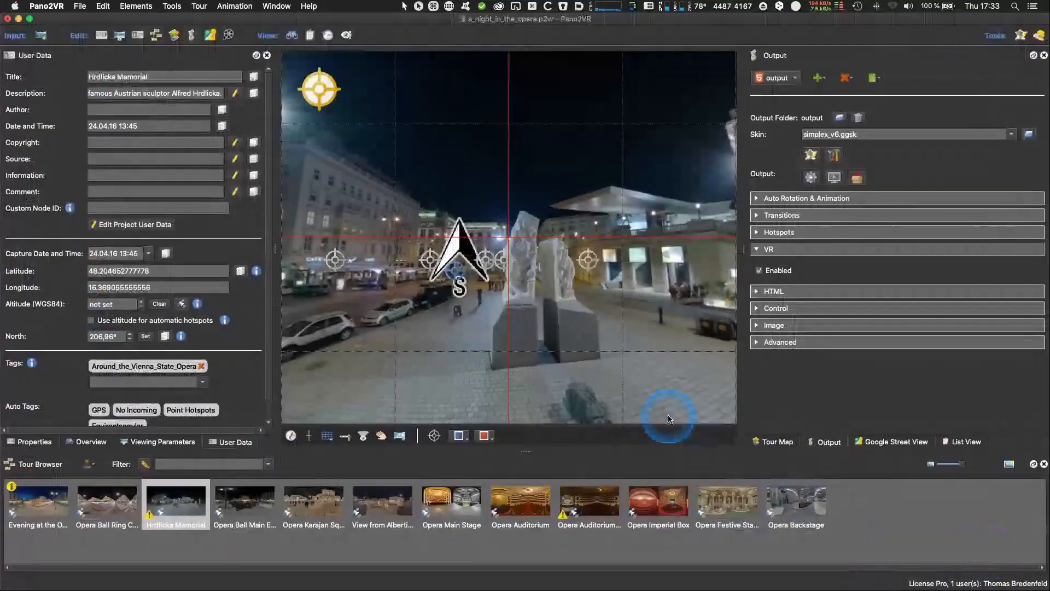
click(1011, 134)
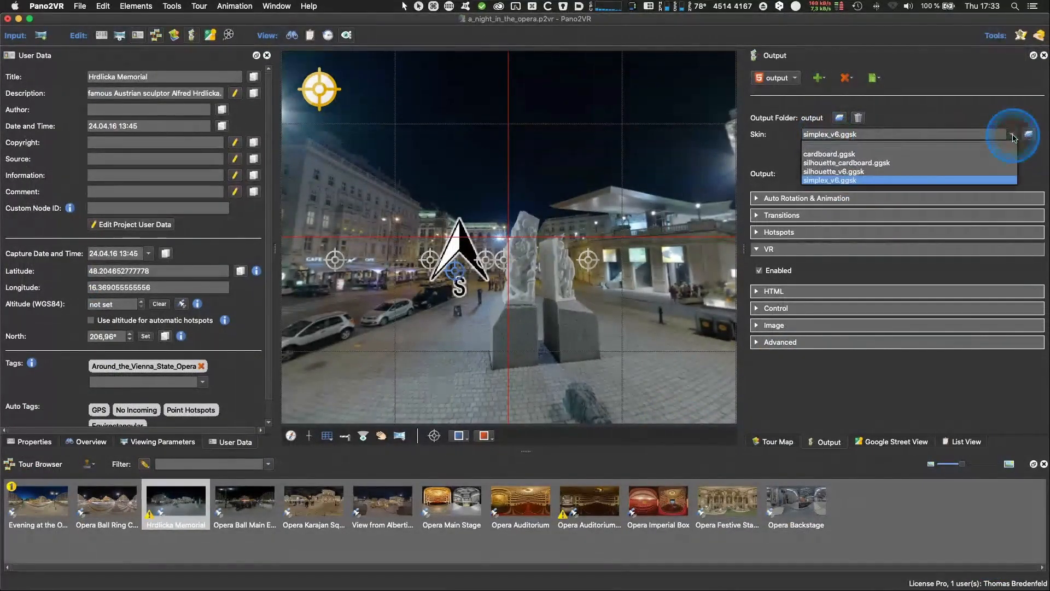
click(836, 170)
click(811, 157)
click(57, 90)
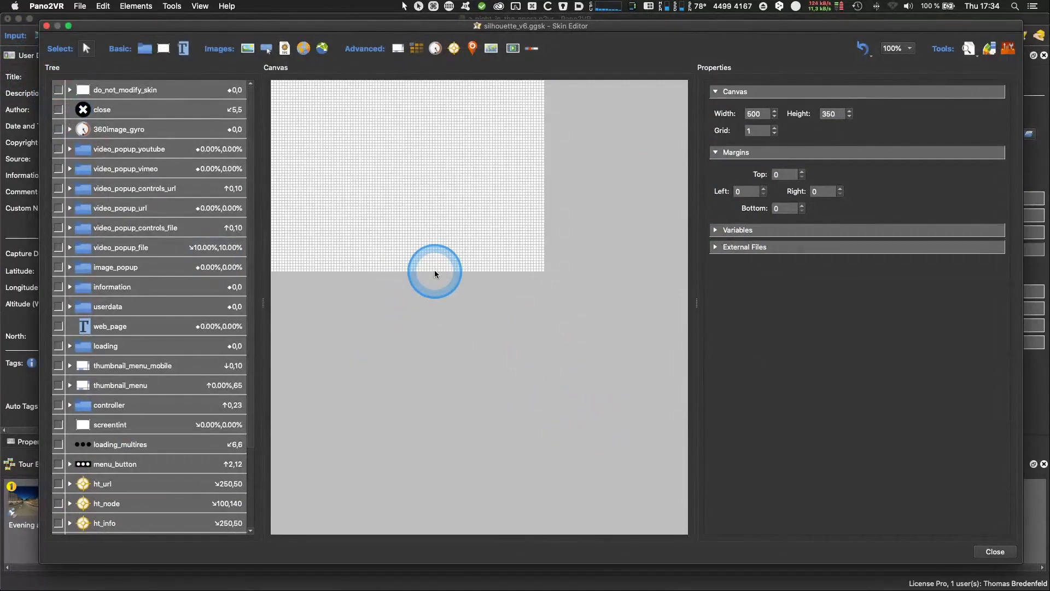
click(58, 90)
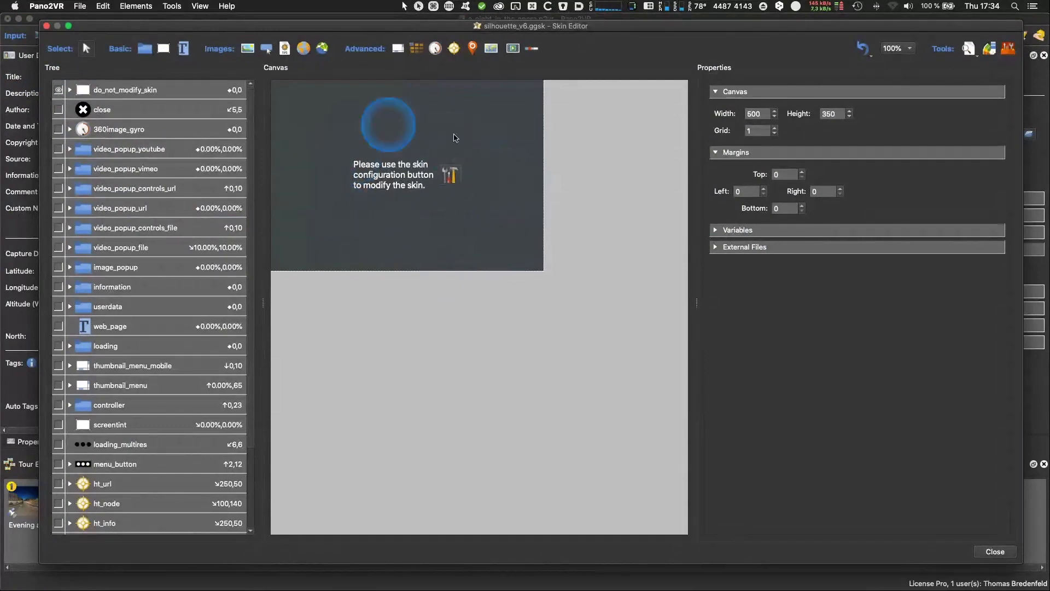
Step: Save a copy of the skin as silhouette_v6_ptp.ggsk in the PTP_import project folder
click(80, 6)
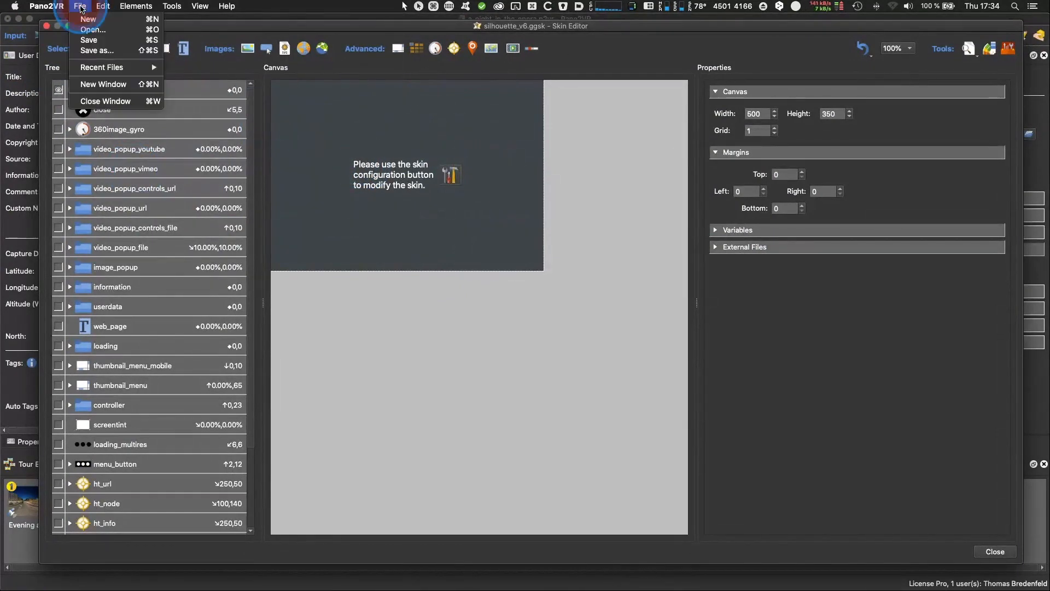
click(90, 51)
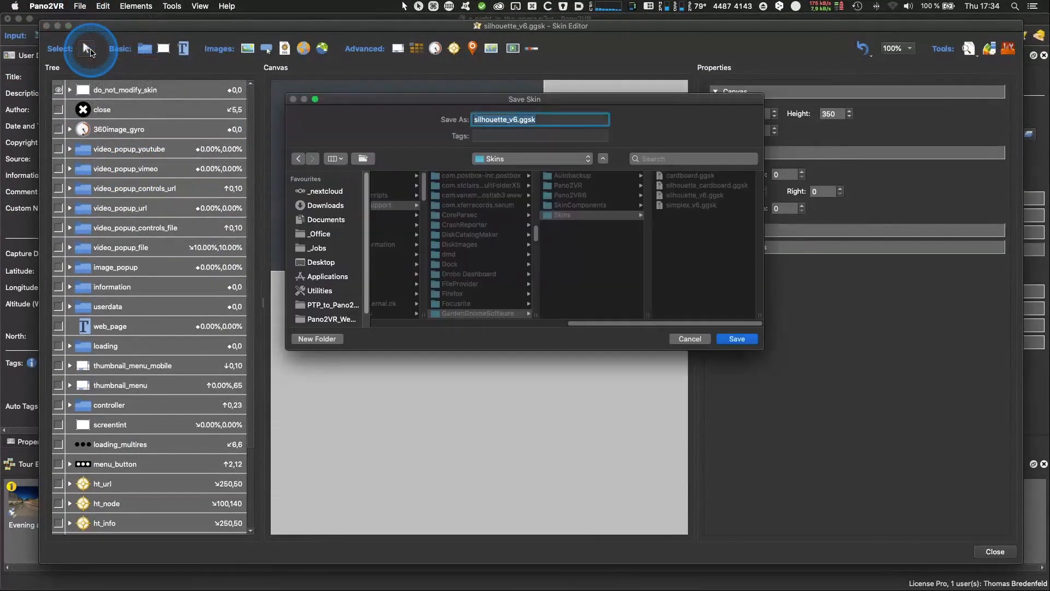
click(515, 120)
text(_)
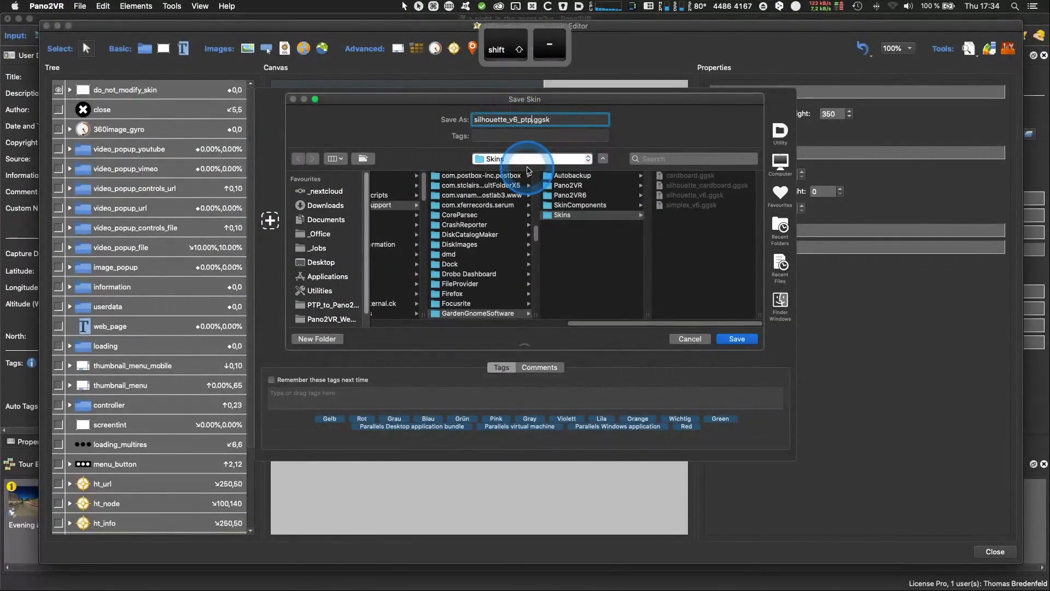
text(ptp)
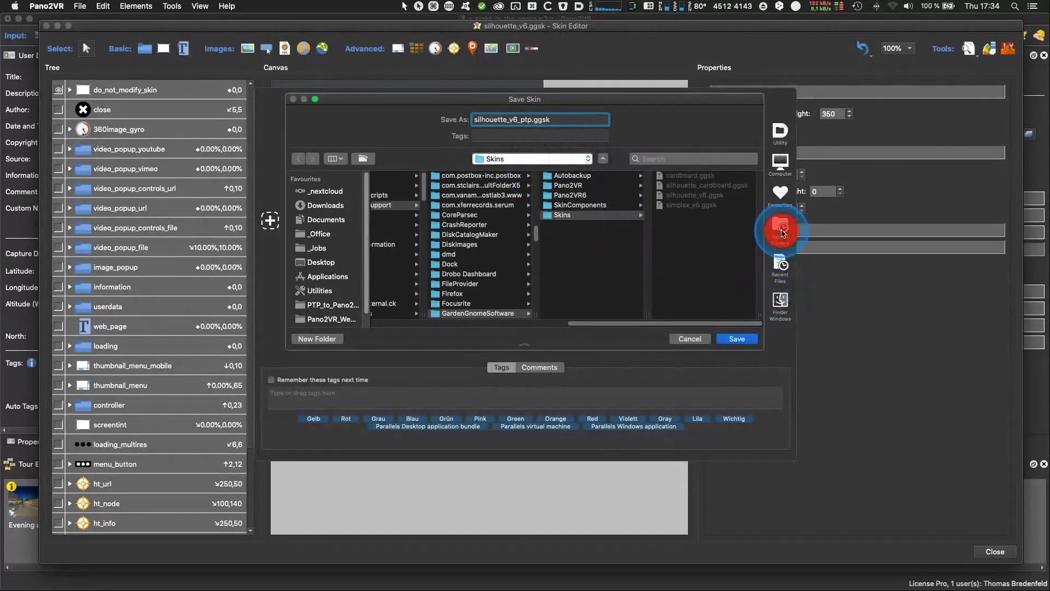
click(780, 233)
click(826, 251)
click(512, 227)
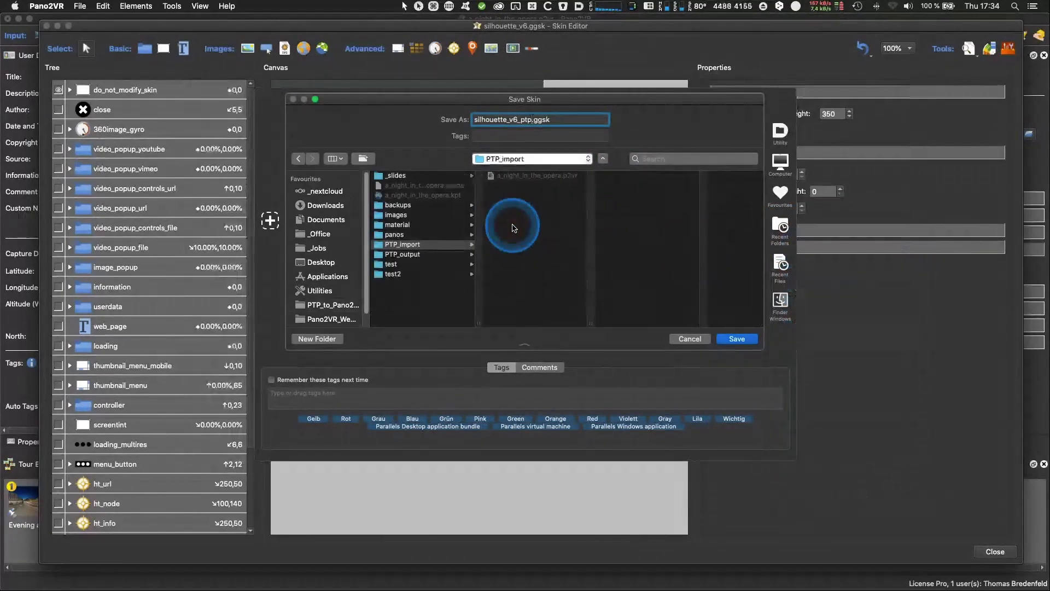
click(736, 339)
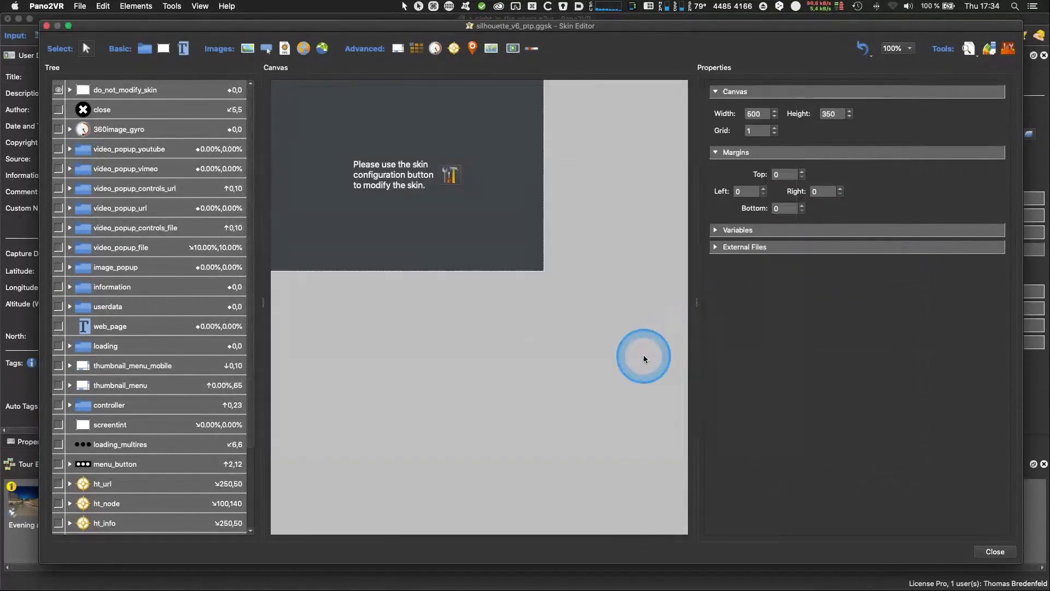
Step: Close the Skin Editor and check the skin path of the HTML5 output
drag(363, 32, 355, 29)
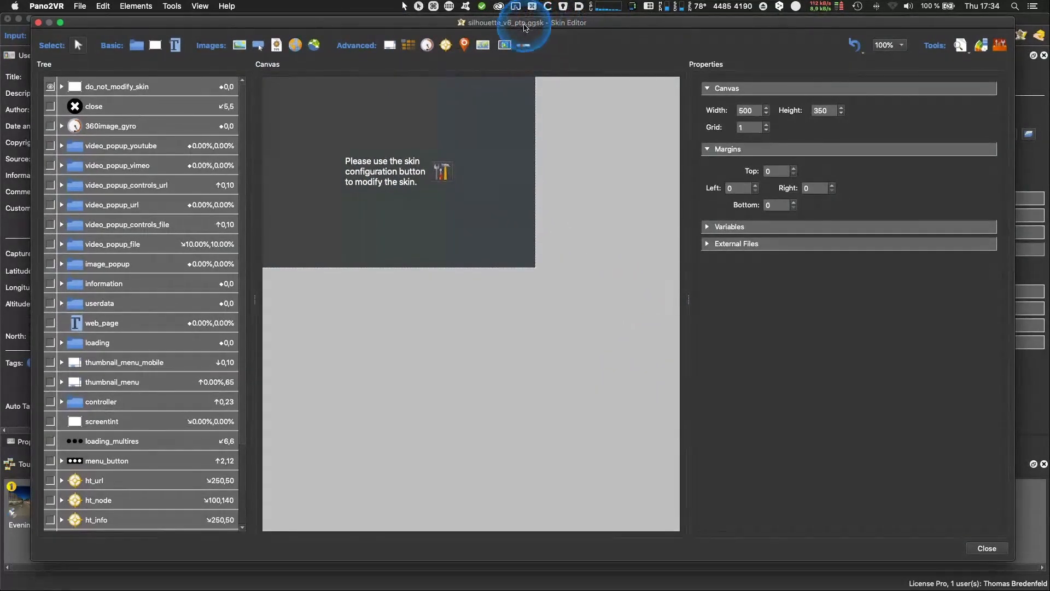
click(989, 549)
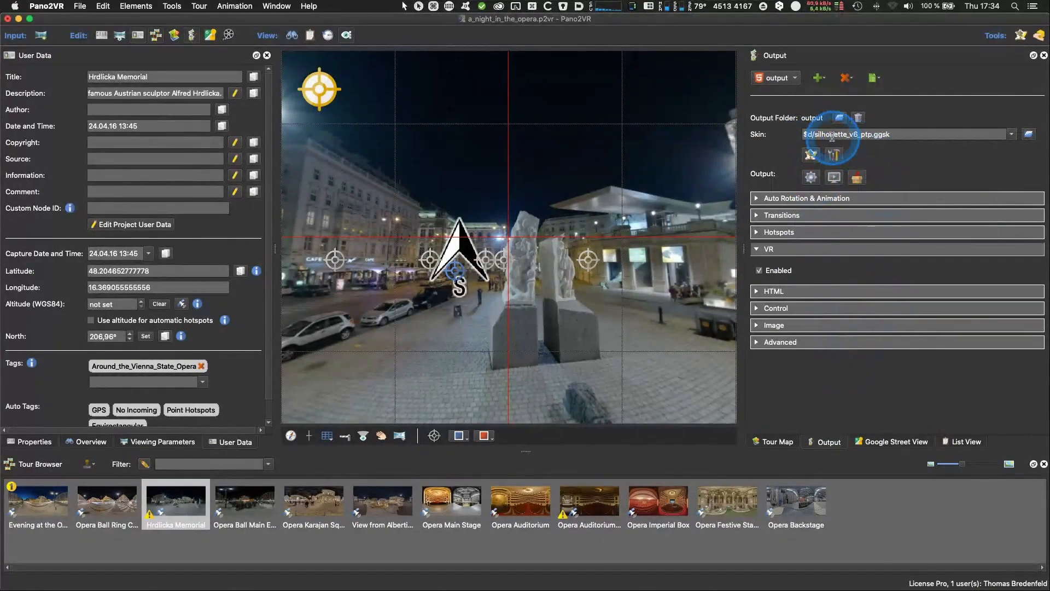
click(903, 132)
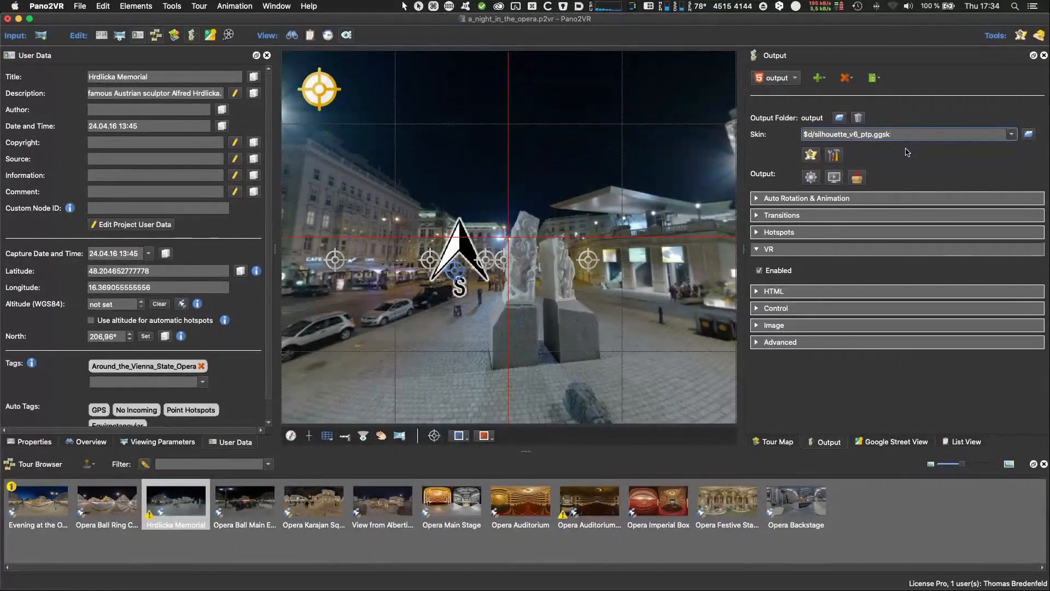
click(907, 152)
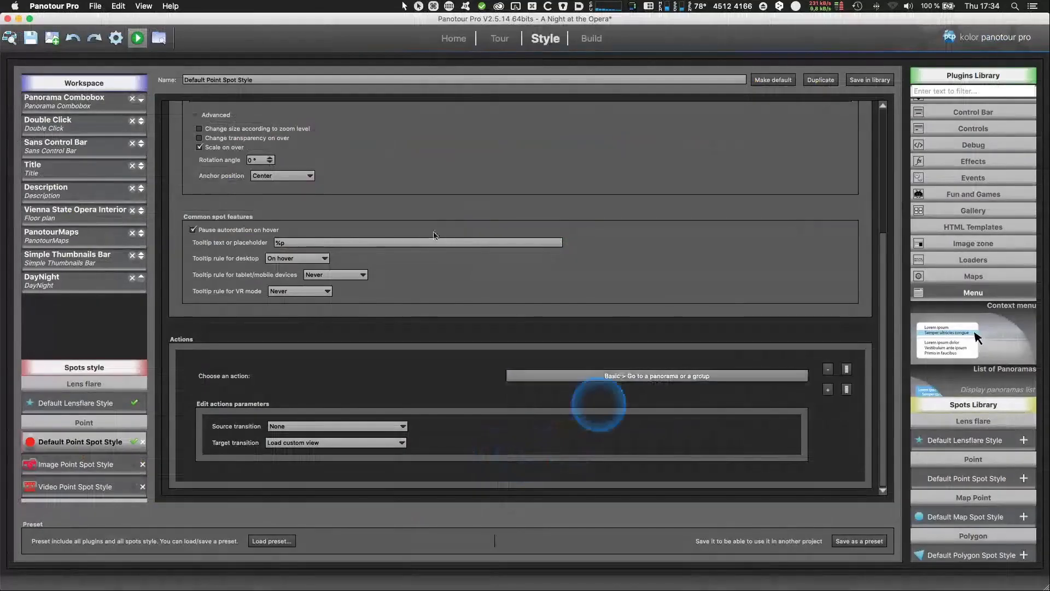
Step: Switch to Panotour Pro and find the command that opens the templates system directory
click(144, 6)
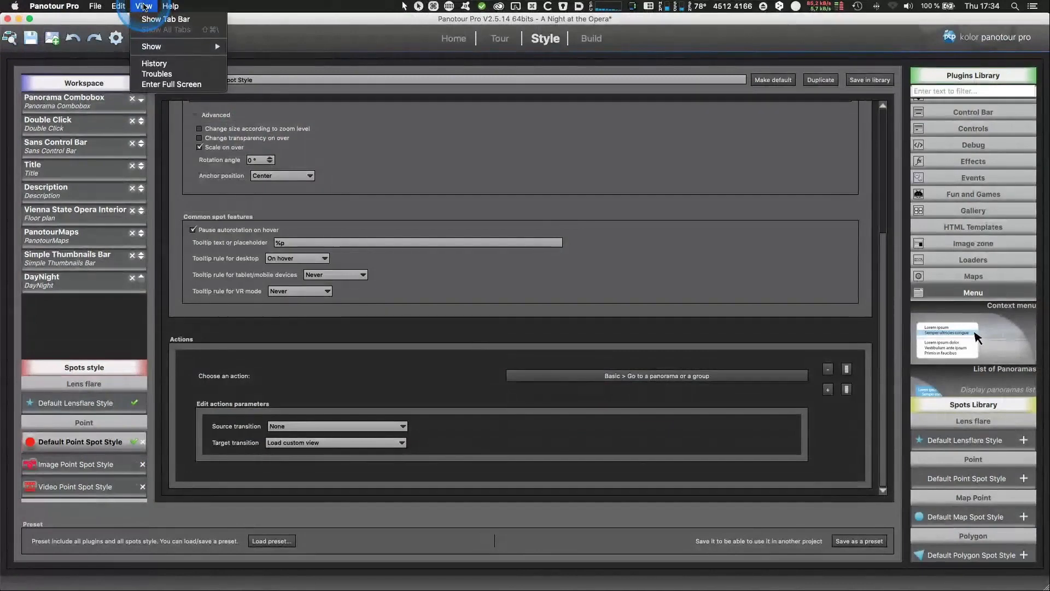
mouse_move(124, 9)
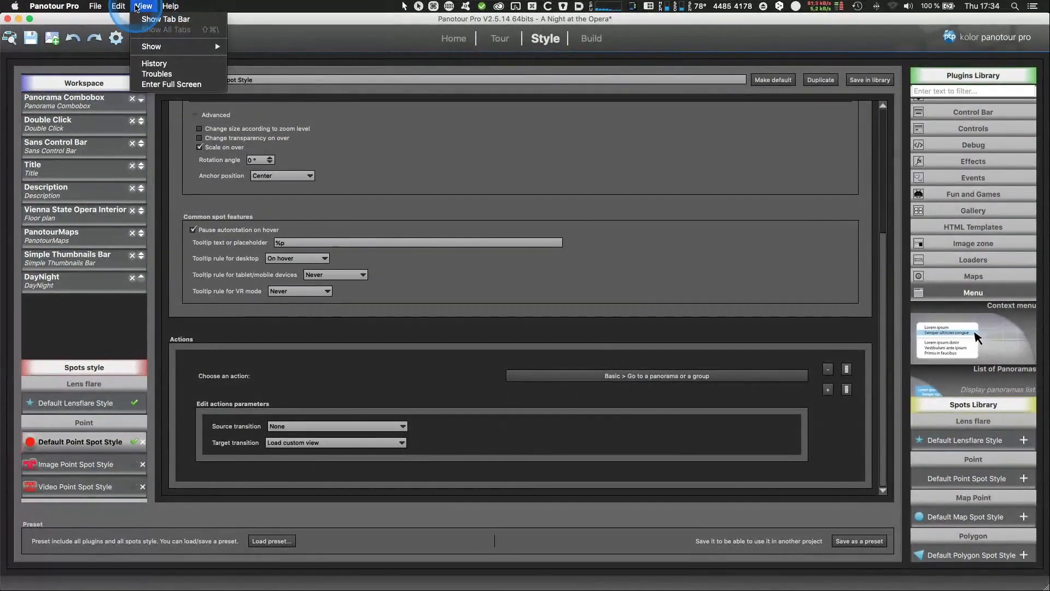
mouse_move(90, 8)
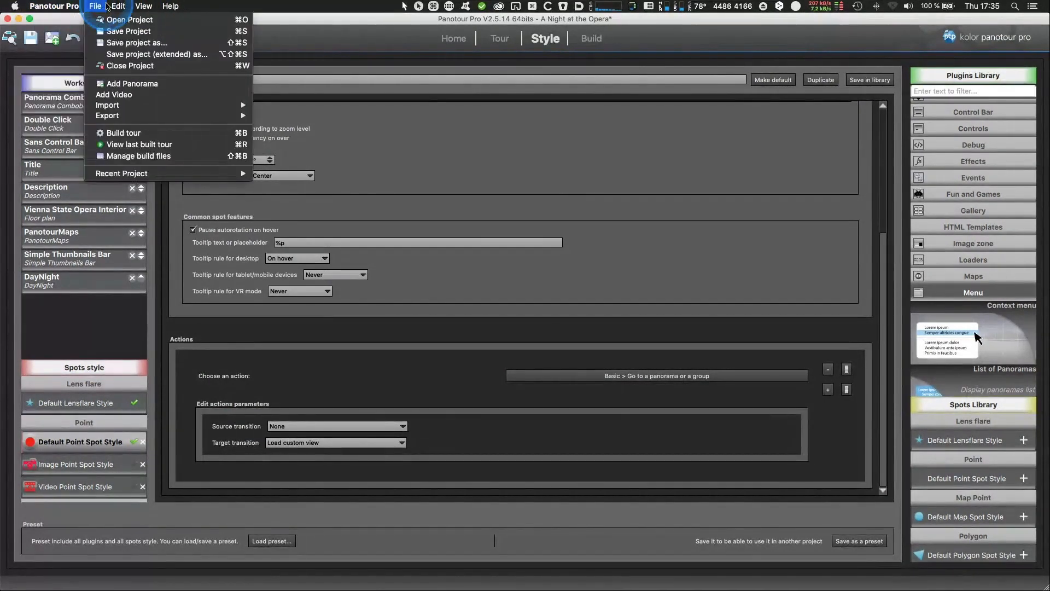
click(109, 7)
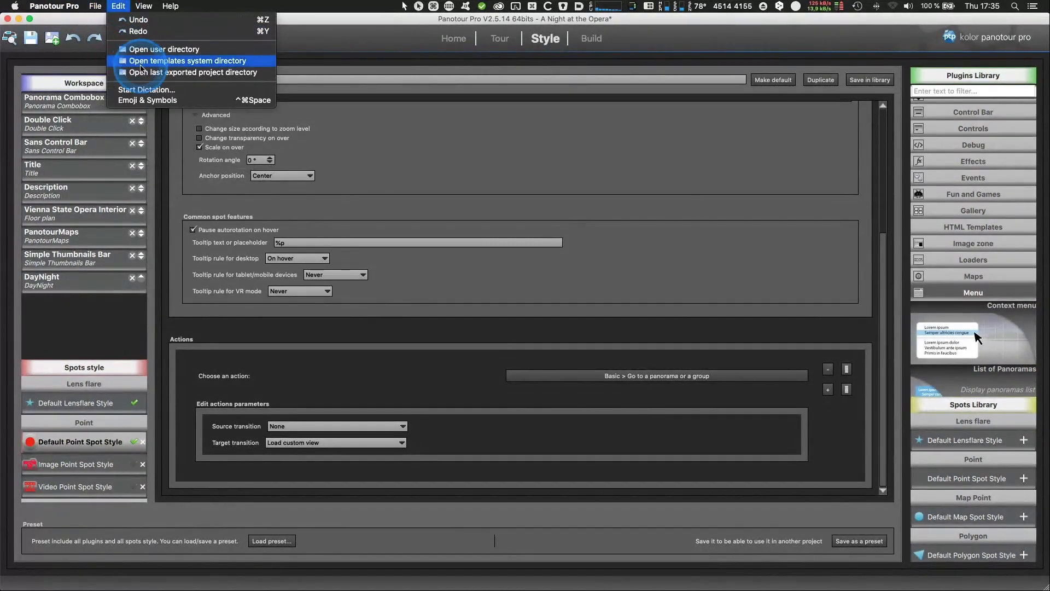
click(146, 62)
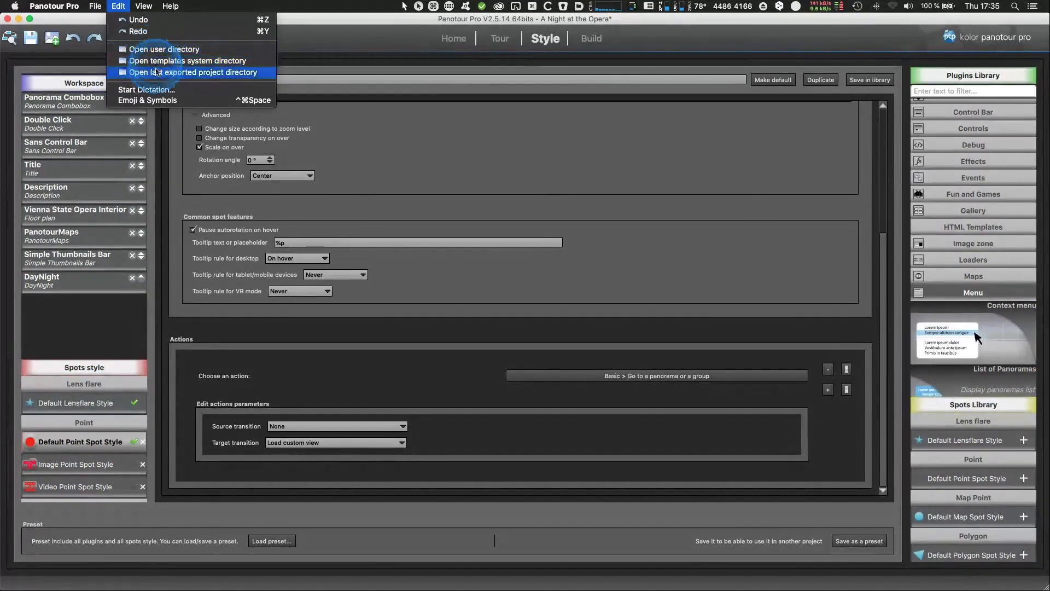
click(157, 53)
click(422, 169)
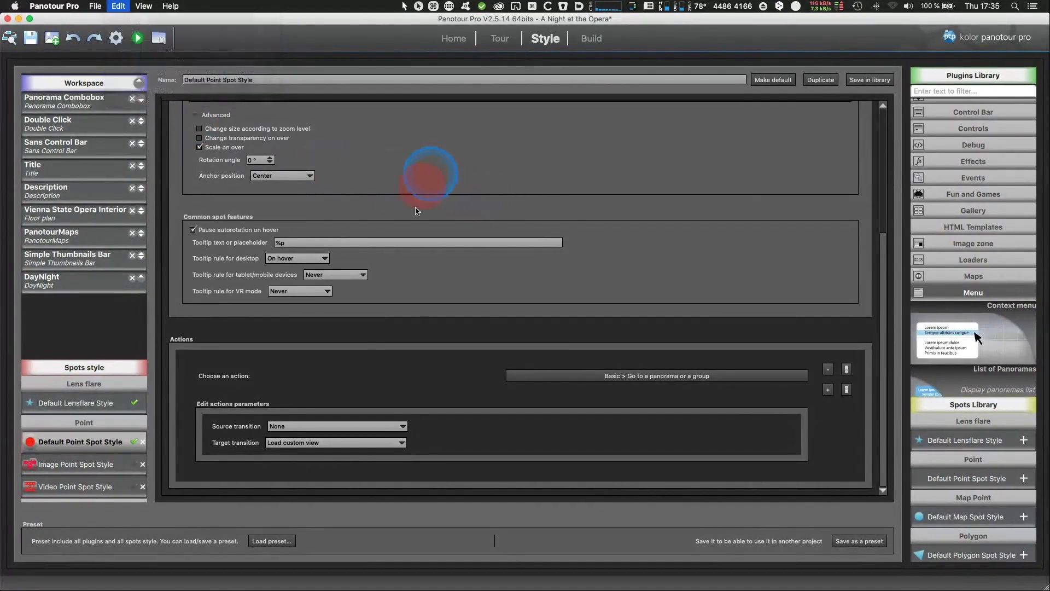
Step: Switch to Pano2VR, review the directory paths in the Files preferences, and leave the preferences without changes
key(super+Tab)
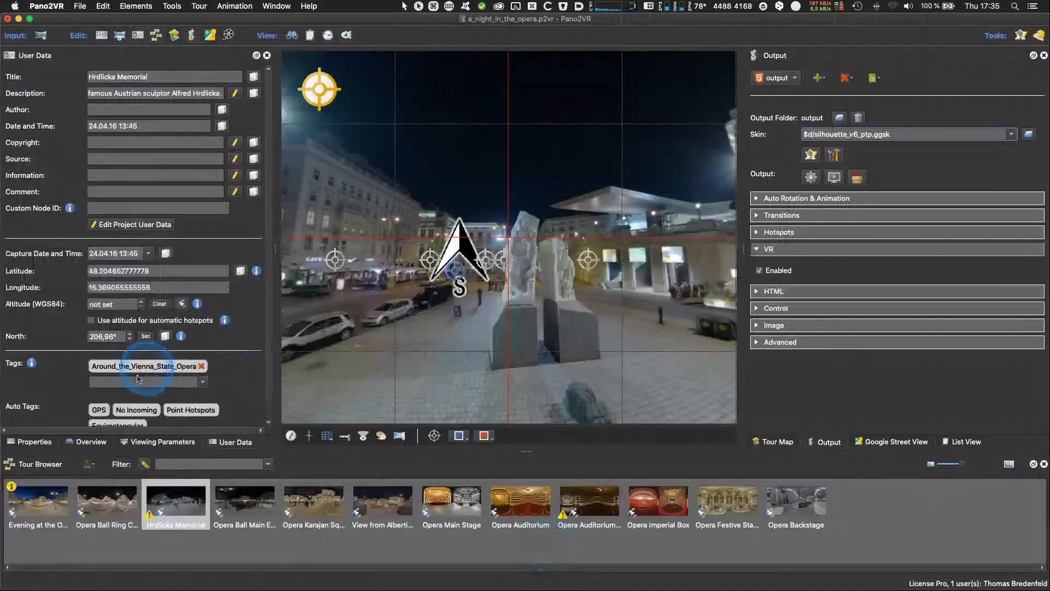
click(46, 7)
click(52, 32)
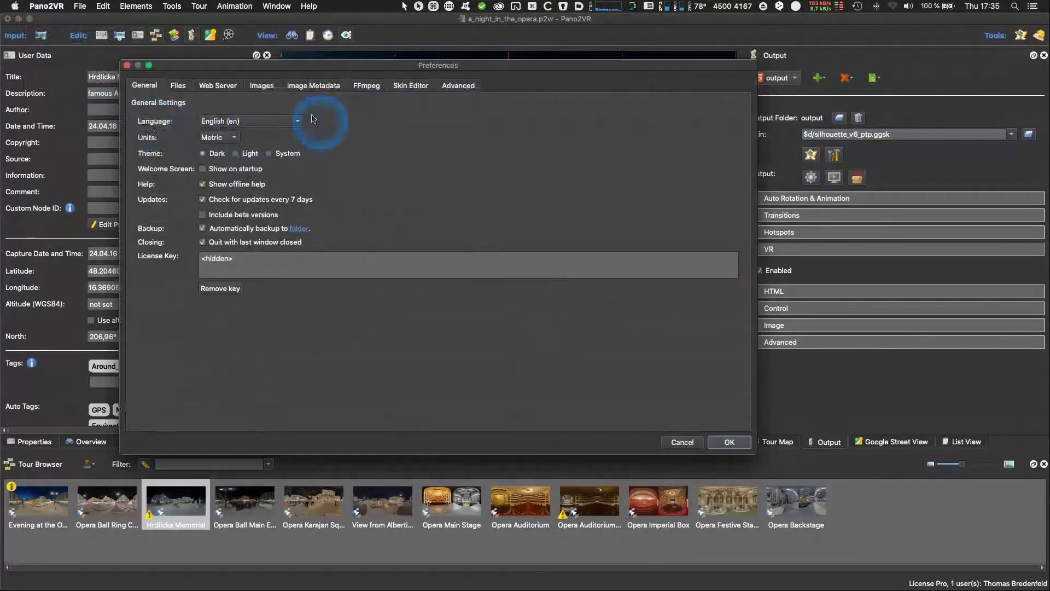
click(178, 85)
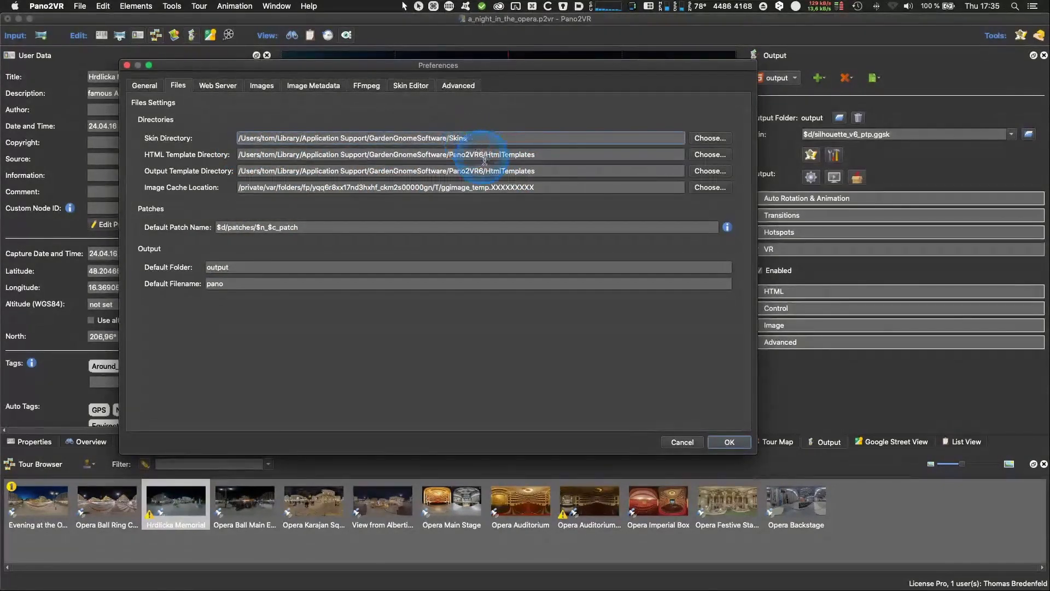
click(681, 441)
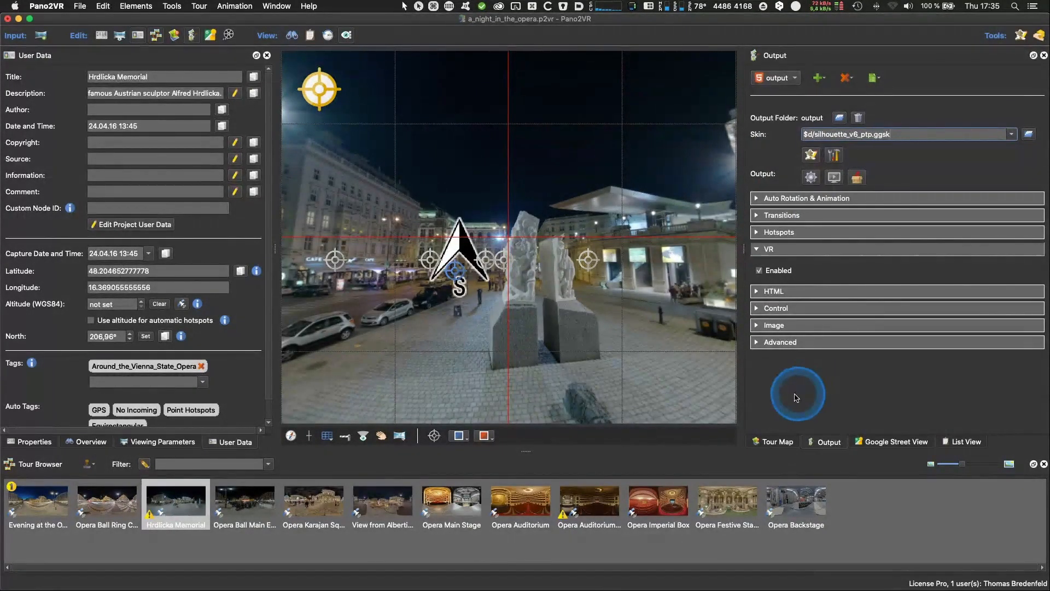
Step: Save the a_night_in_the_opera.p2vr project
click(617, 22)
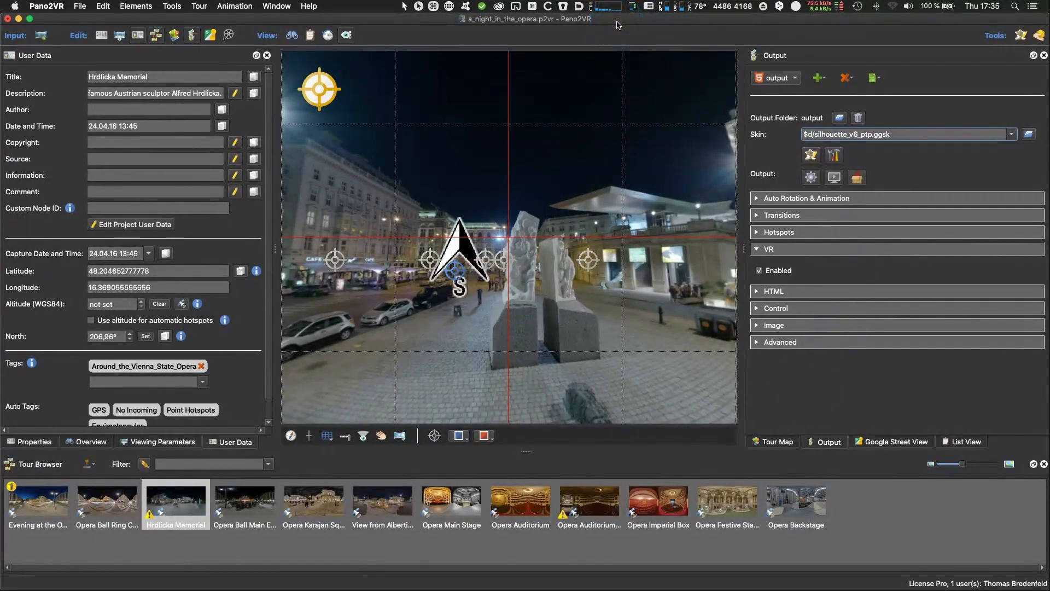
key(super+s)
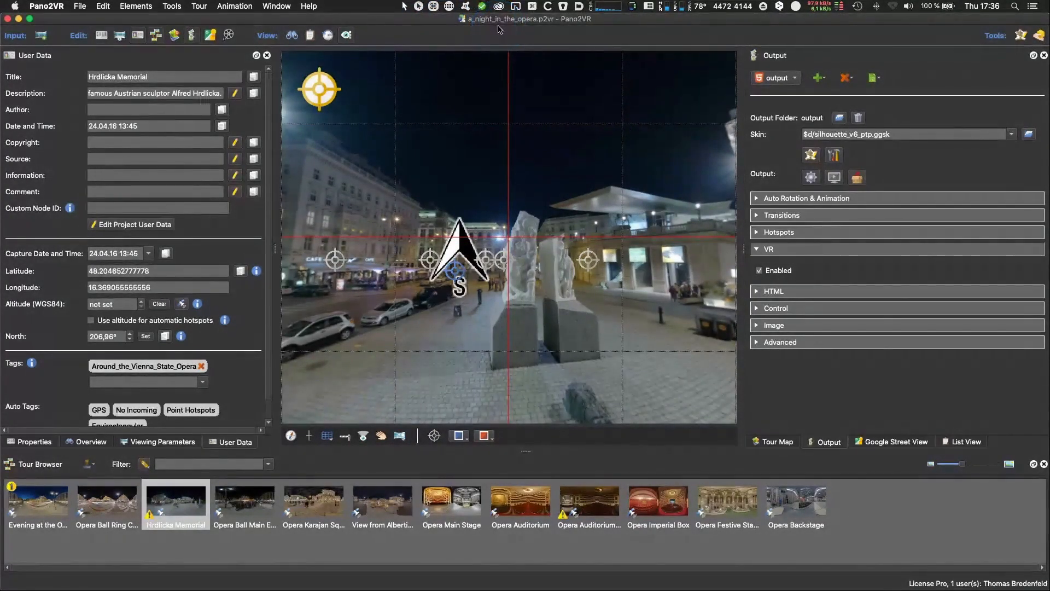
Step: Bring up the Files preferences again and show the skin directory in Finder
click(47, 6)
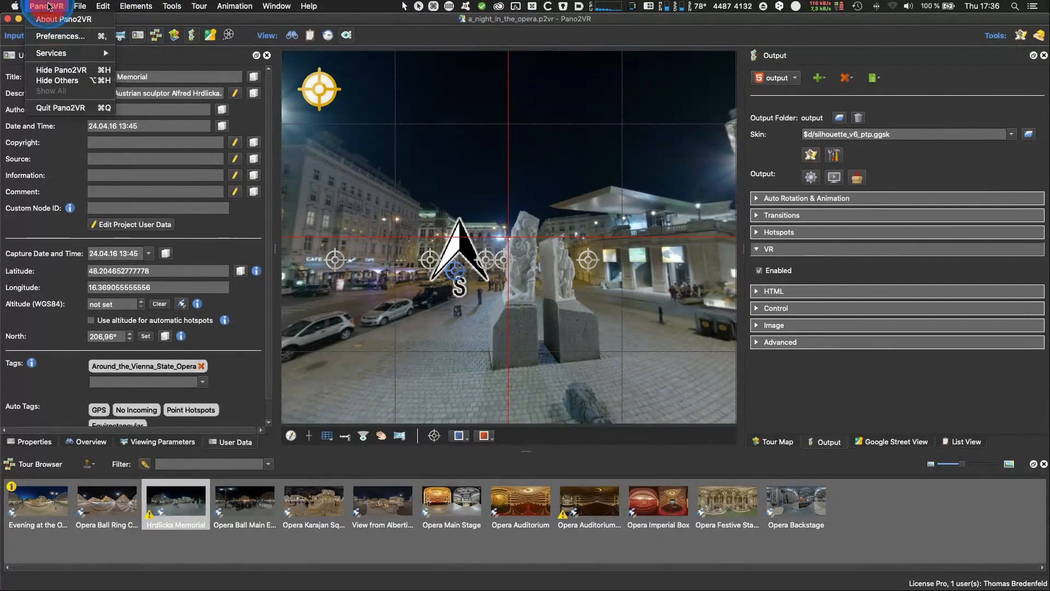
click(459, 206)
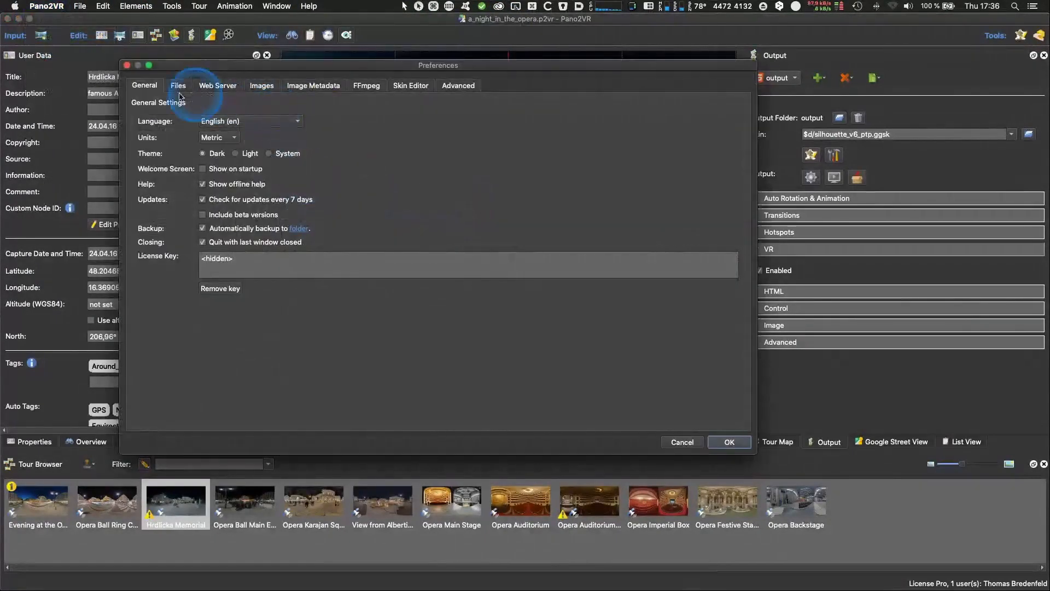
click(178, 86)
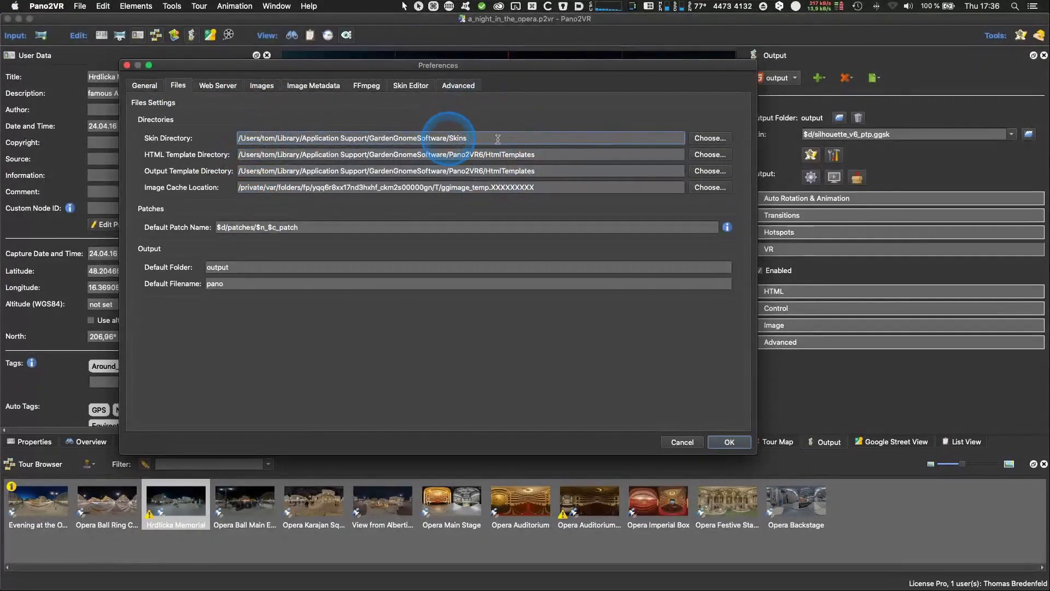
right_click(414, 140)
click(439, 146)
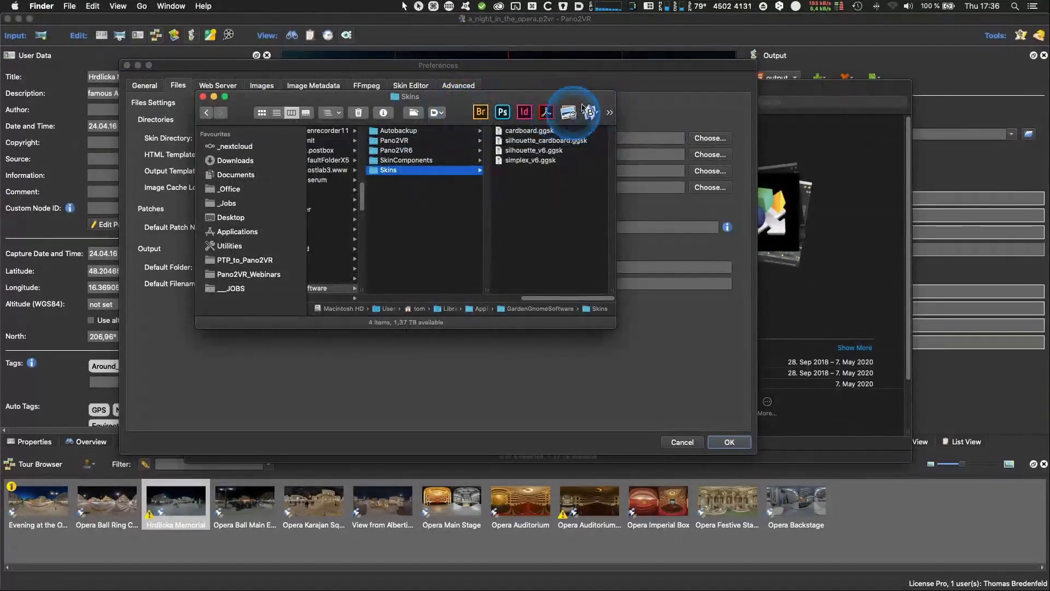
Step: Enlarge the Finder window, view the backup files in the Autobackup folder, and close the window
click(461, 102)
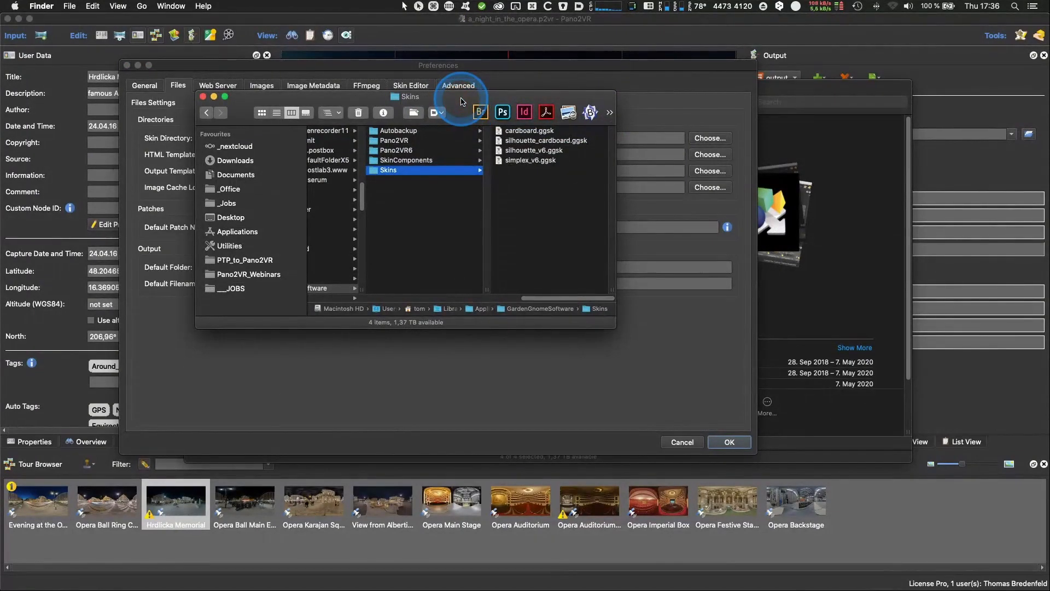
right_click(461, 102)
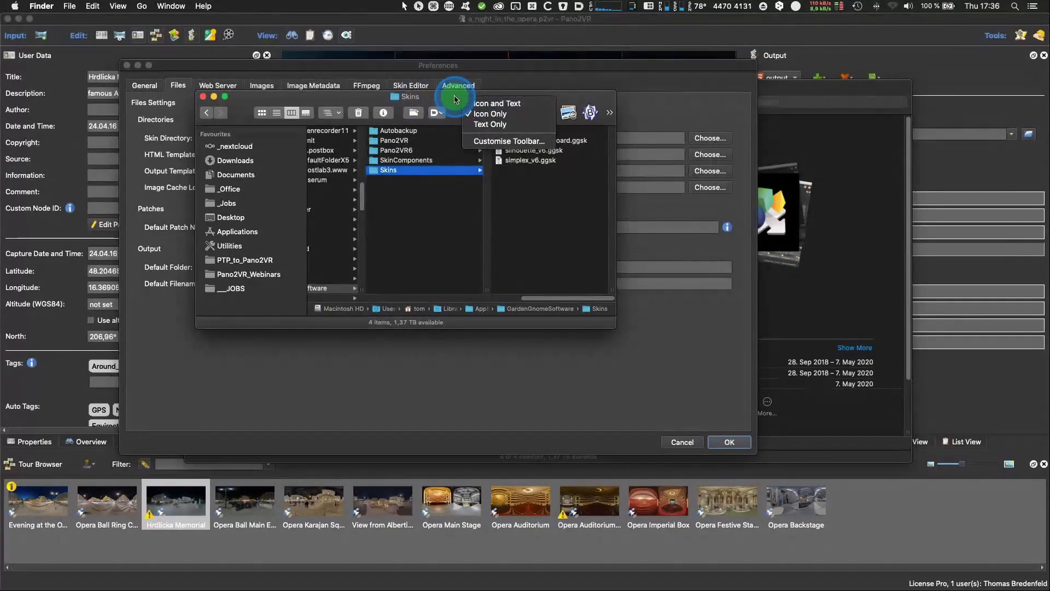
click(422, 103)
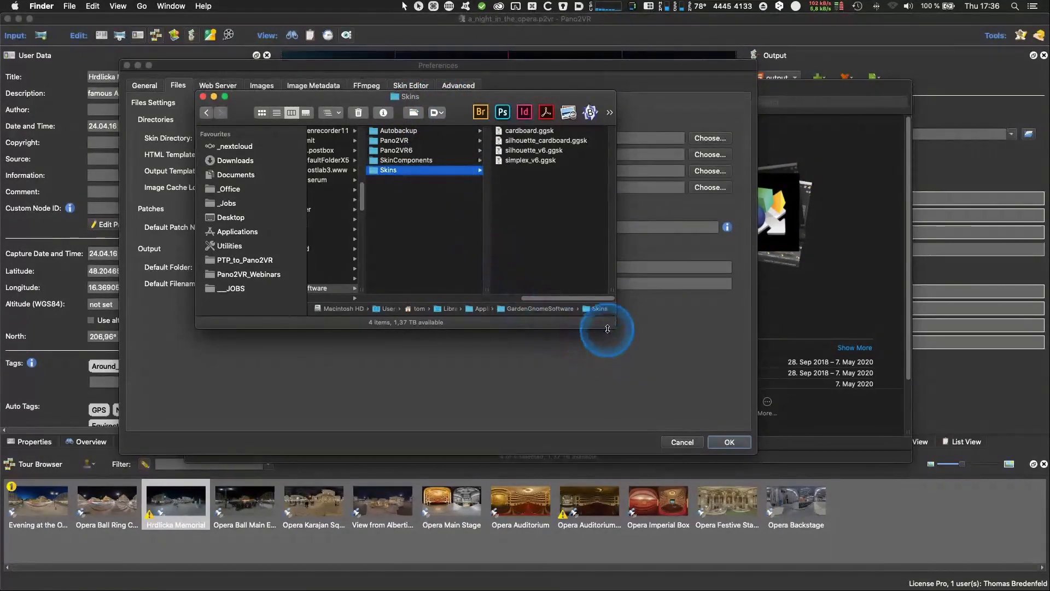
drag(616, 328, 750, 389)
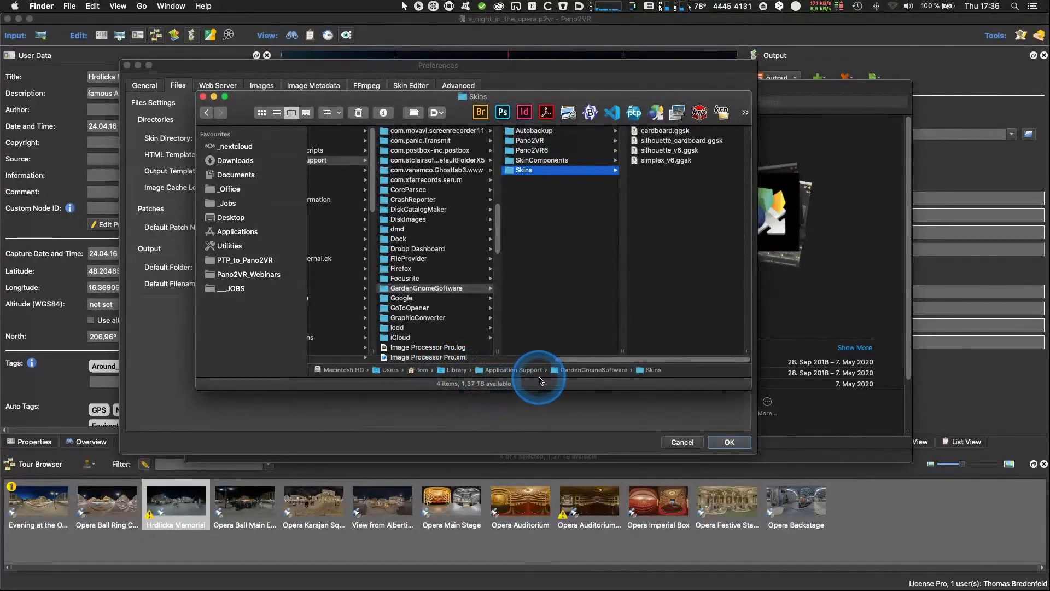
click(533, 131)
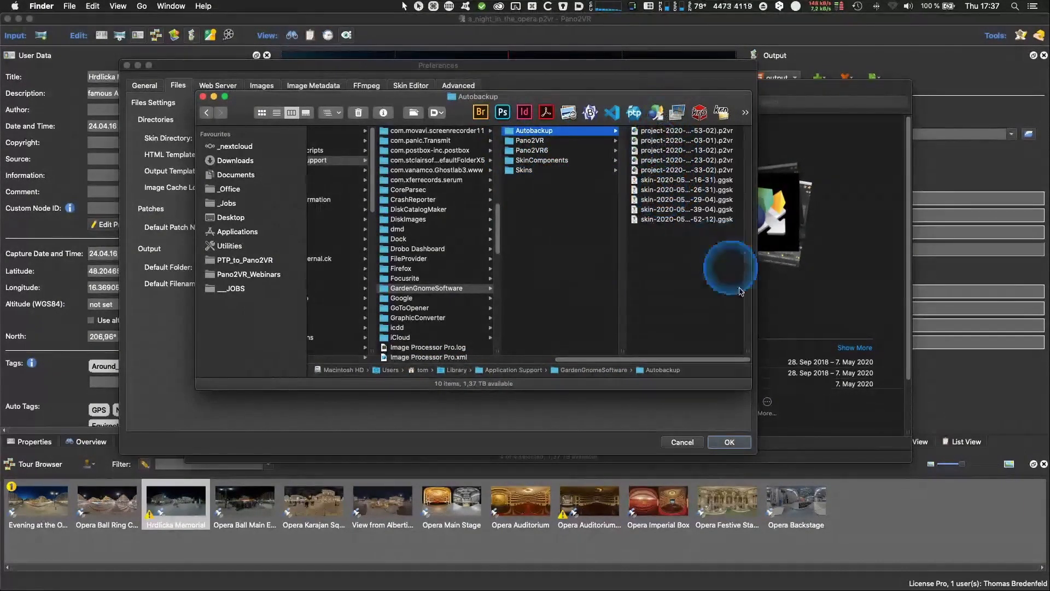
drag(745, 350, 832, 298)
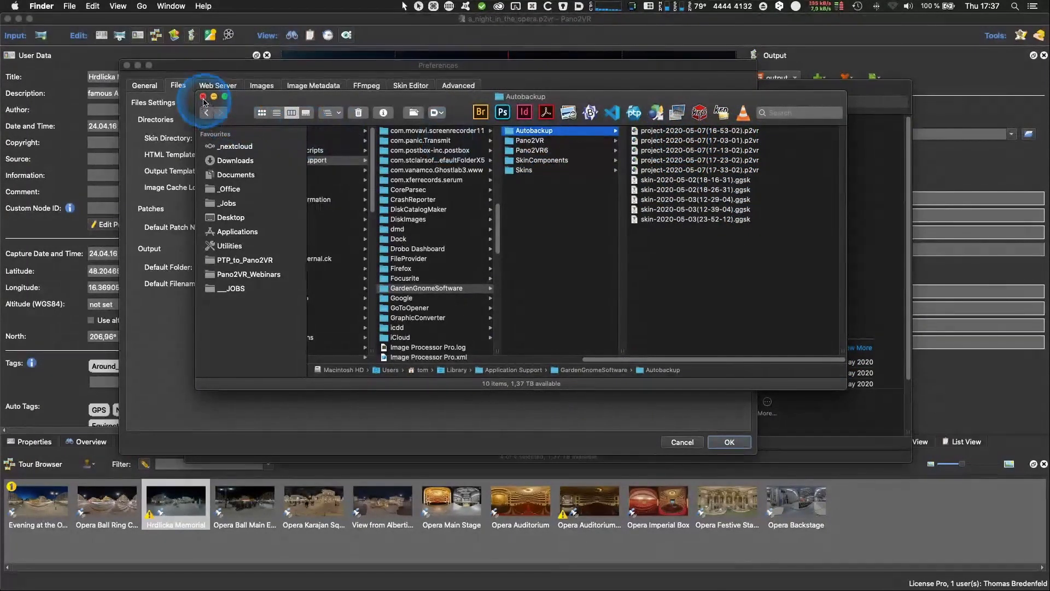
click(203, 96)
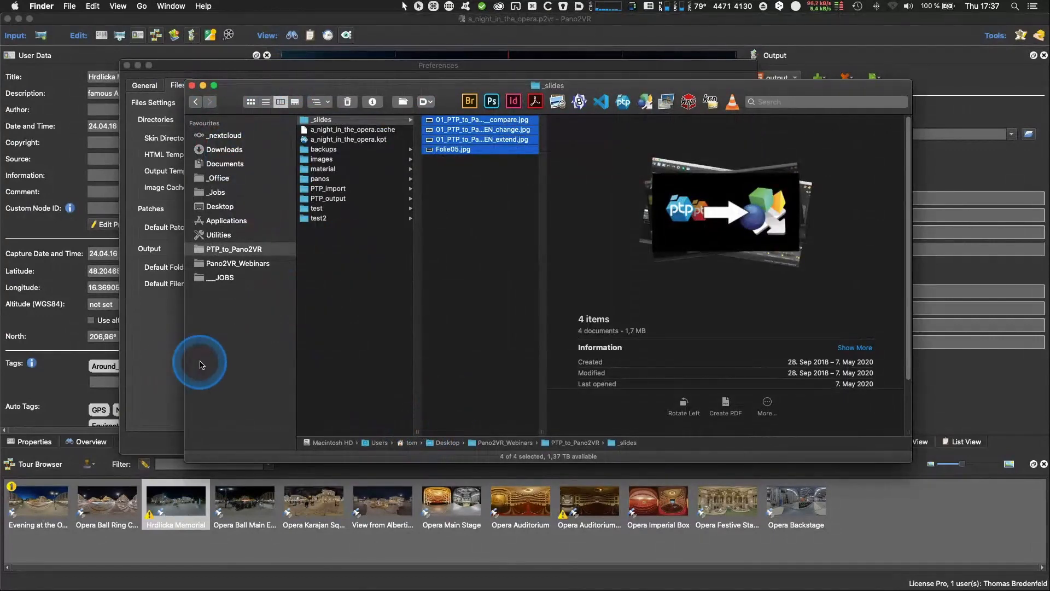
Step: Inspect the project and skin files in the PTP_import folder, and return to Pano2VR to cancel the preferences
click(328, 188)
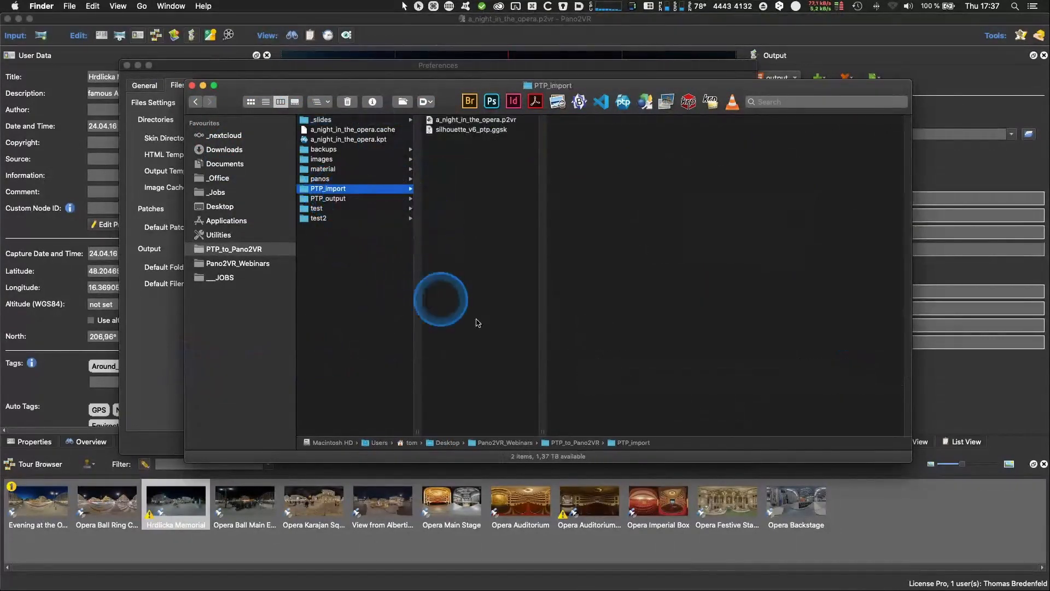
click(467, 130)
click(486, 119)
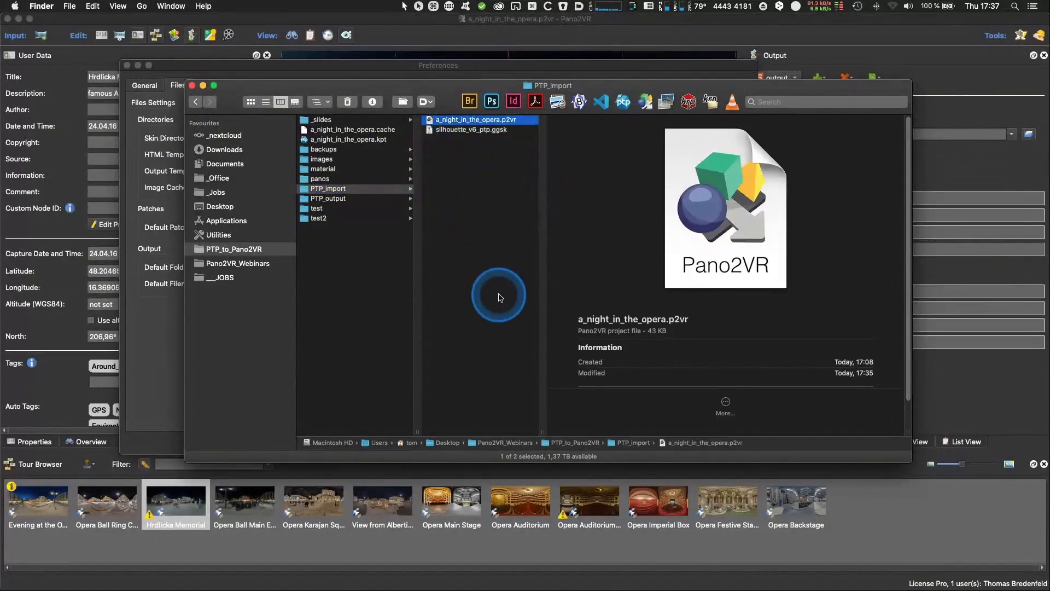
click(461, 155)
click(852, 56)
click(682, 441)
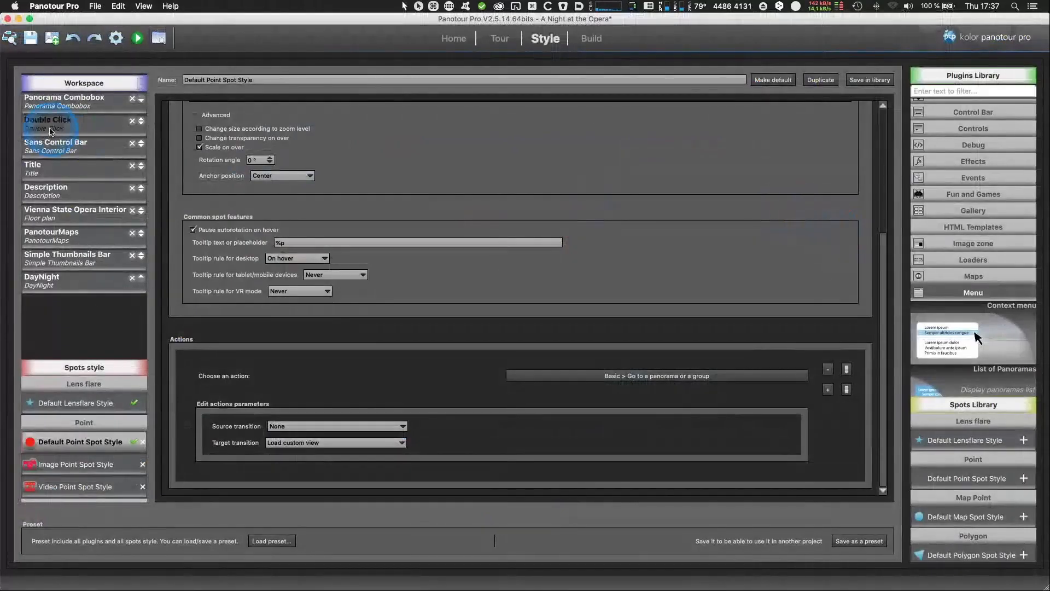
Step: Generate the tour's web output from the Pano2VR project
click(116, 39)
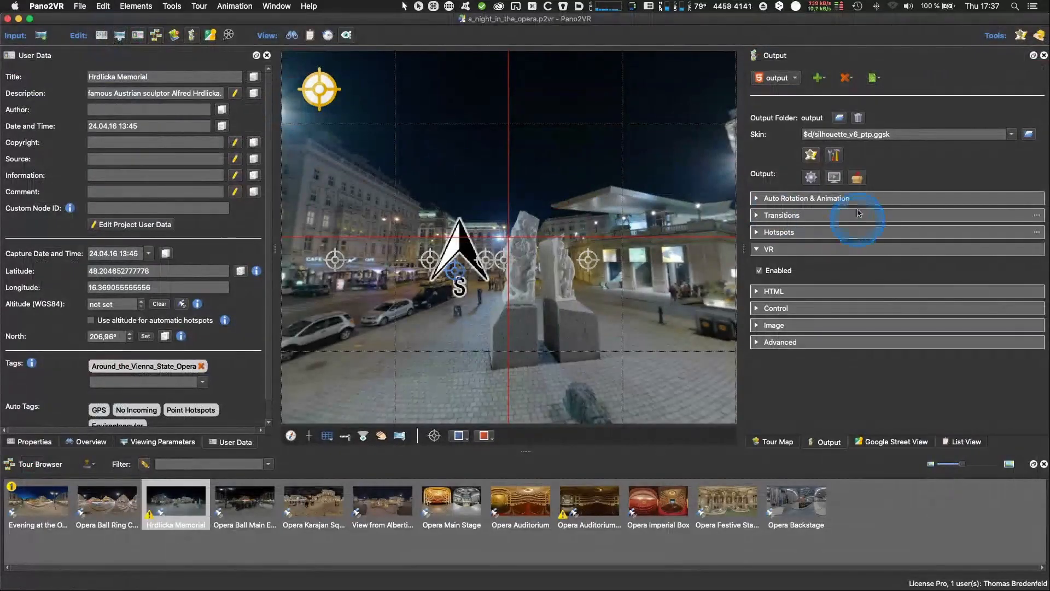
click(812, 179)
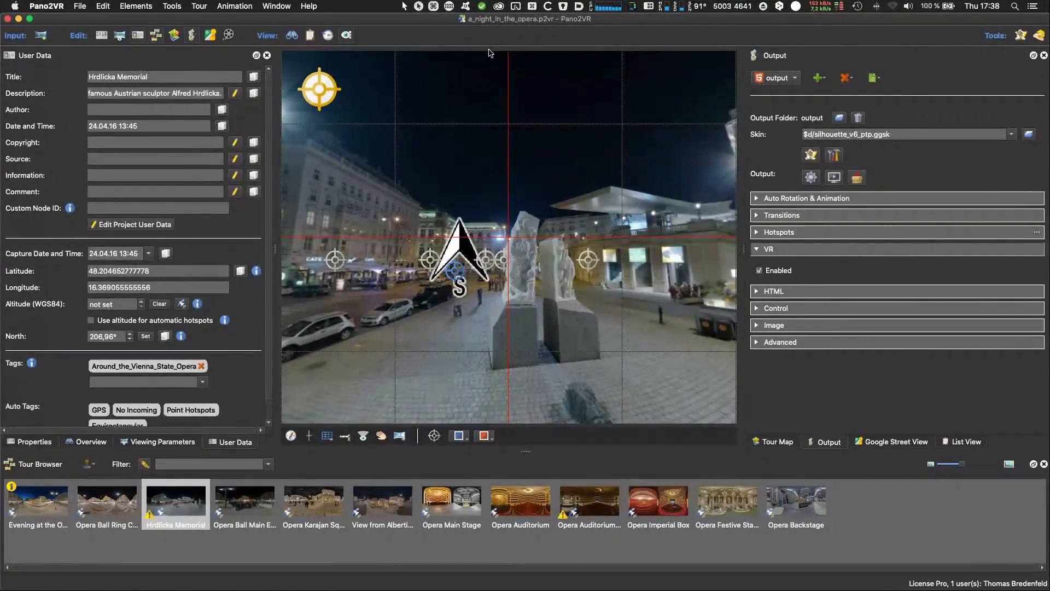
click(488, 52)
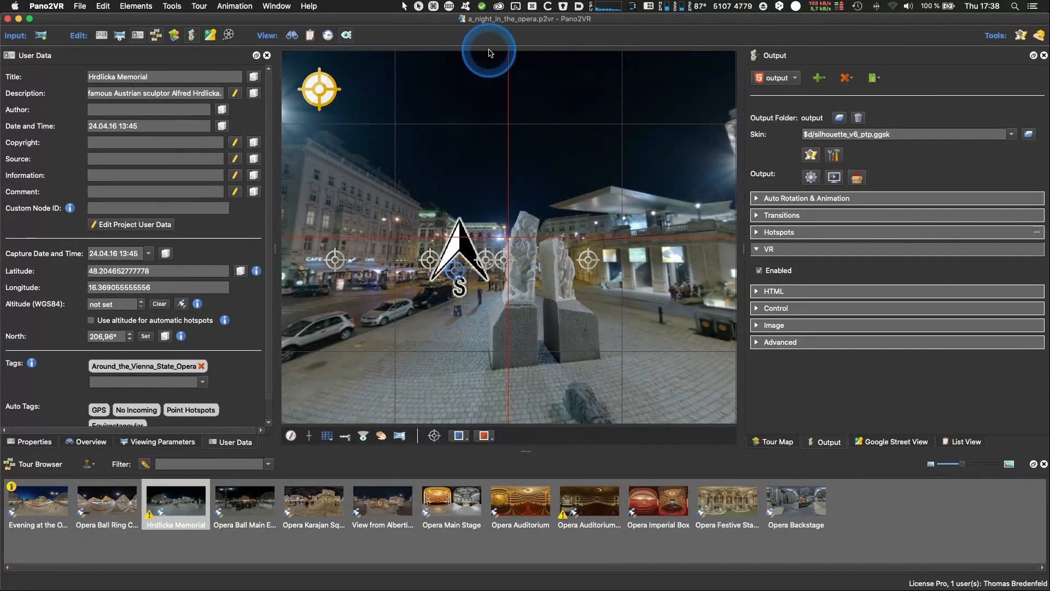
Step: Open the generated tour output in the web browser
click(833, 177)
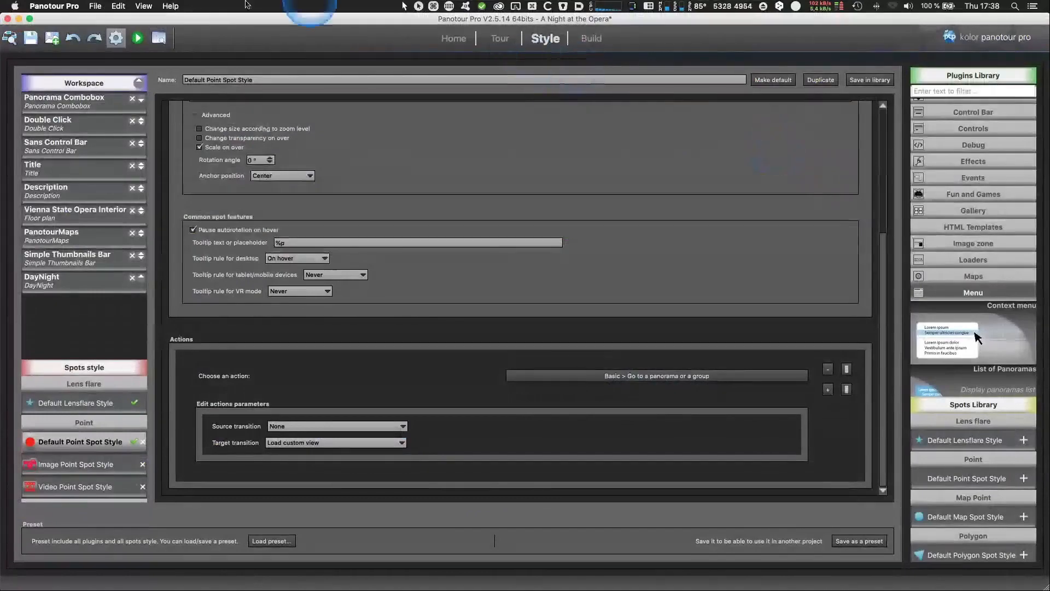
click(139, 38)
click(673, 220)
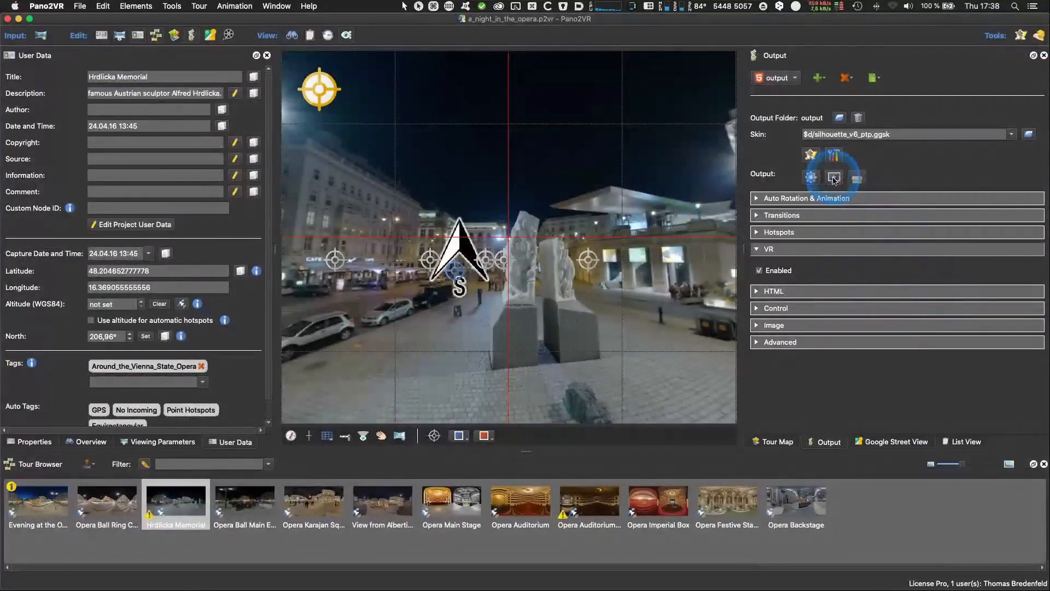
click(834, 177)
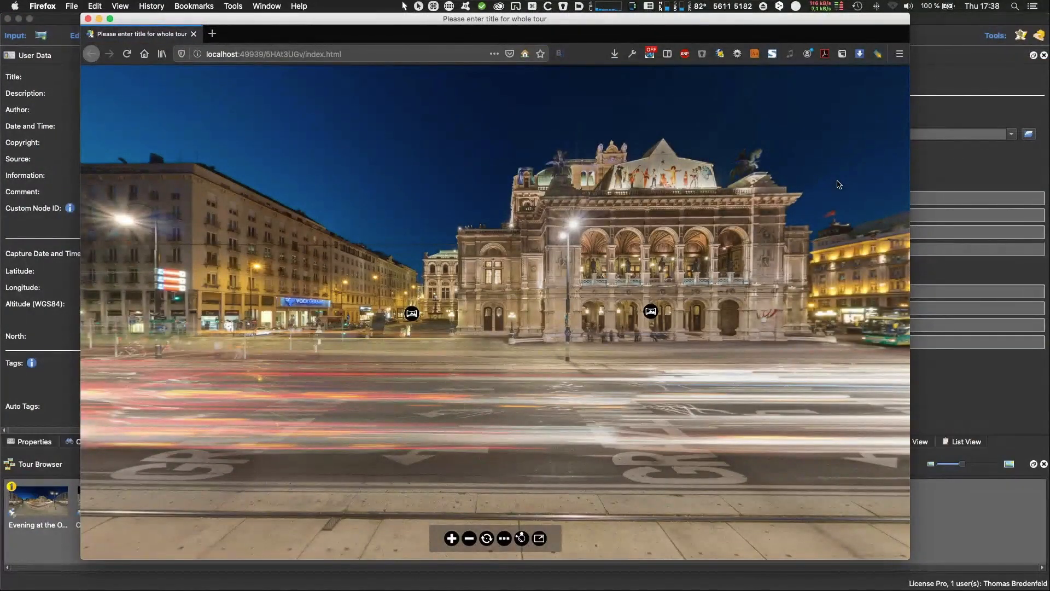
Step: Follow the panorama hotspots from the opera exterior through the staircase and auditorium to the backstage area
drag(462, 380, 552, 421)
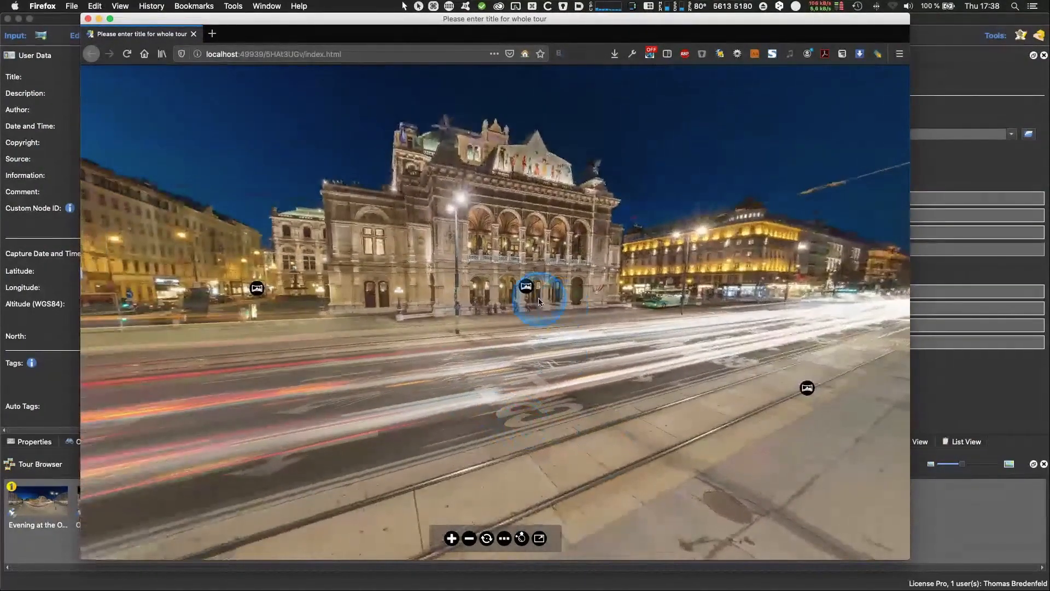
click(527, 287)
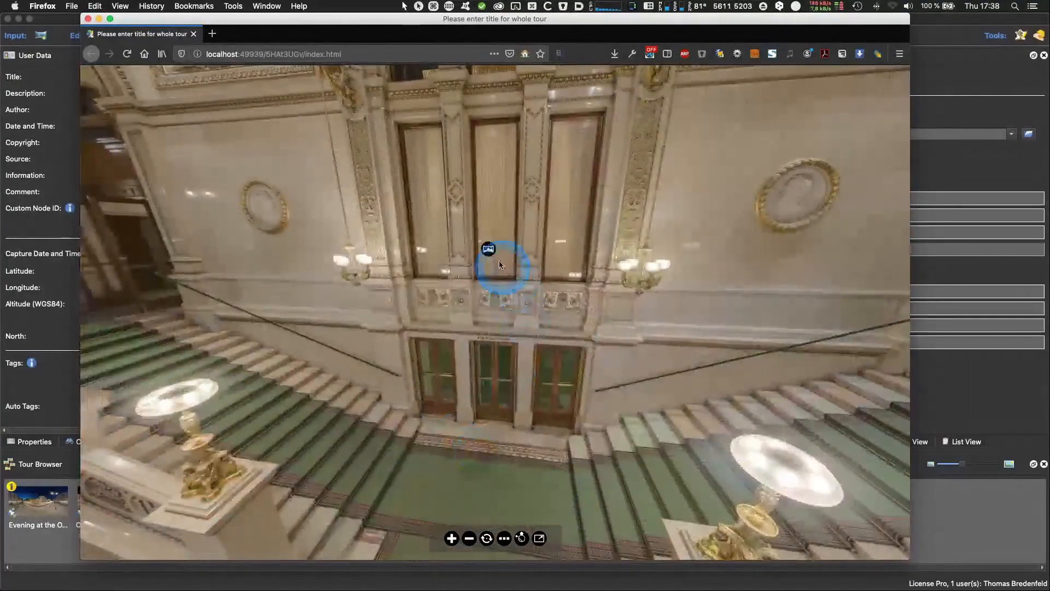
click(495, 262)
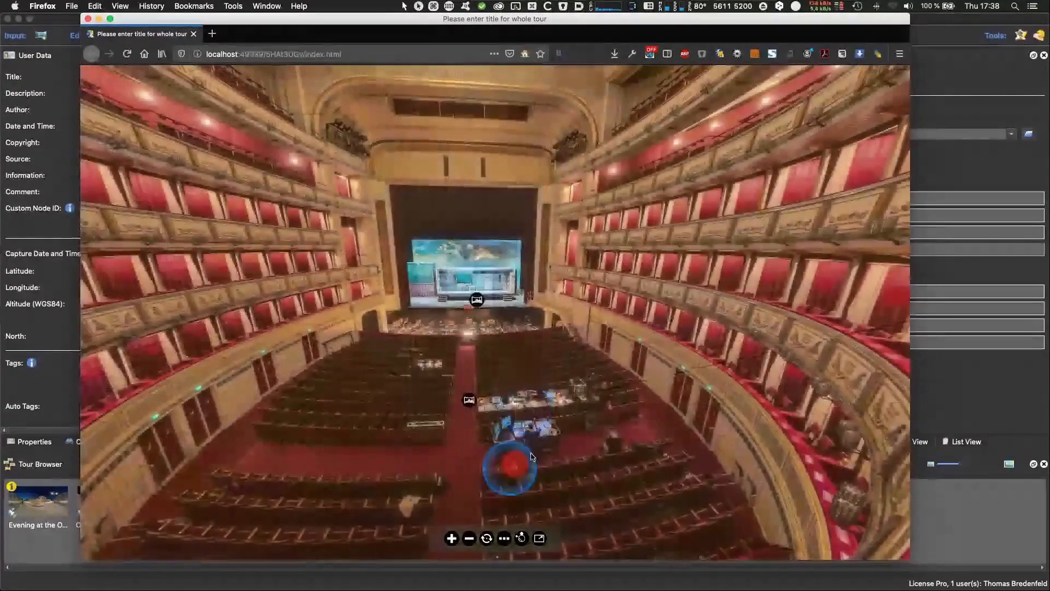
drag(530, 405, 587, 404)
click(522, 365)
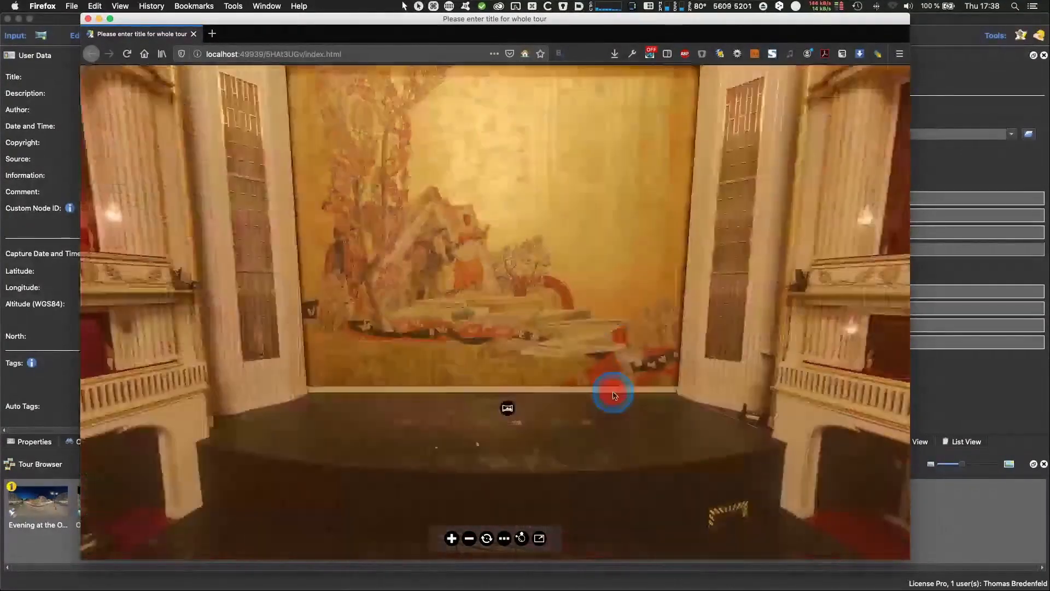
click(520, 432)
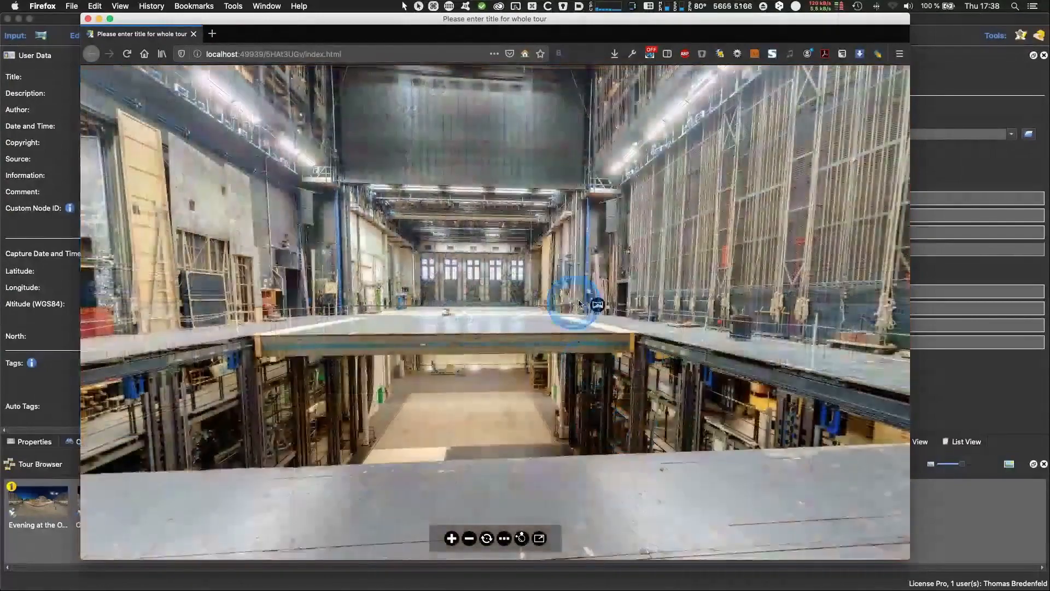
Step: Turn the backstage panorama towards the auditorium and open the image hotspot beside the stage
click(427, 402)
drag(659, 393, 494, 438)
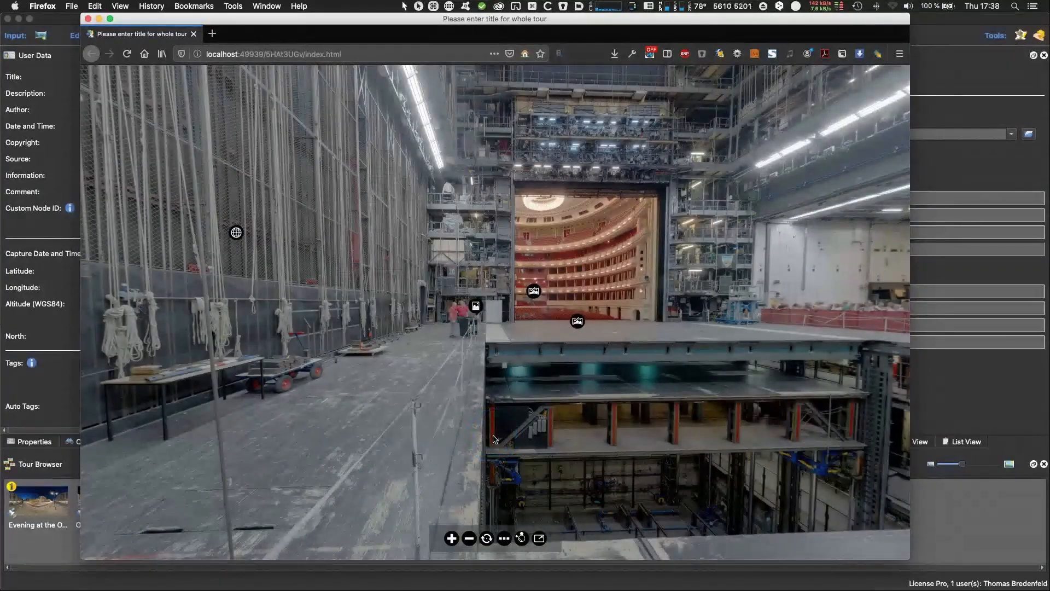
click(476, 306)
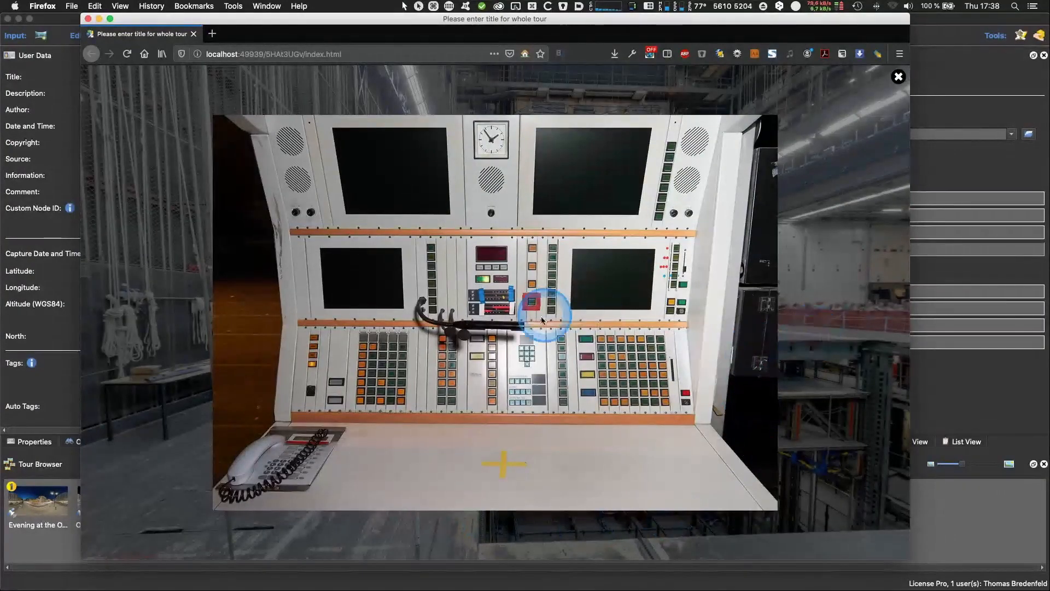
Step: Close the control desk image and follow the tour hotspots from the backstage area out to the square and back
click(897, 79)
drag(422, 316, 486, 276)
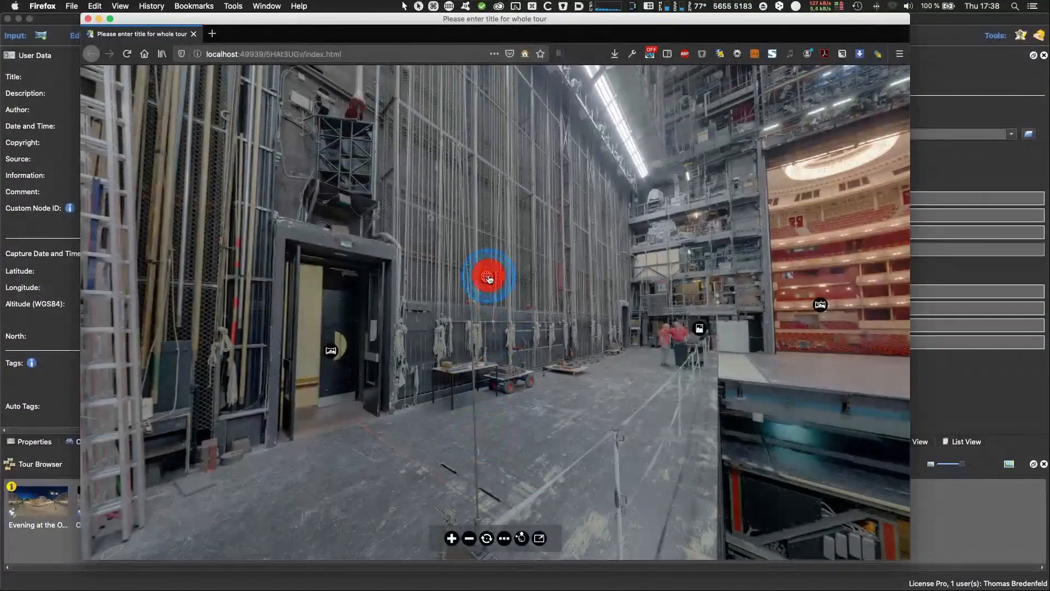
drag(368, 439, 374, 434)
click(339, 350)
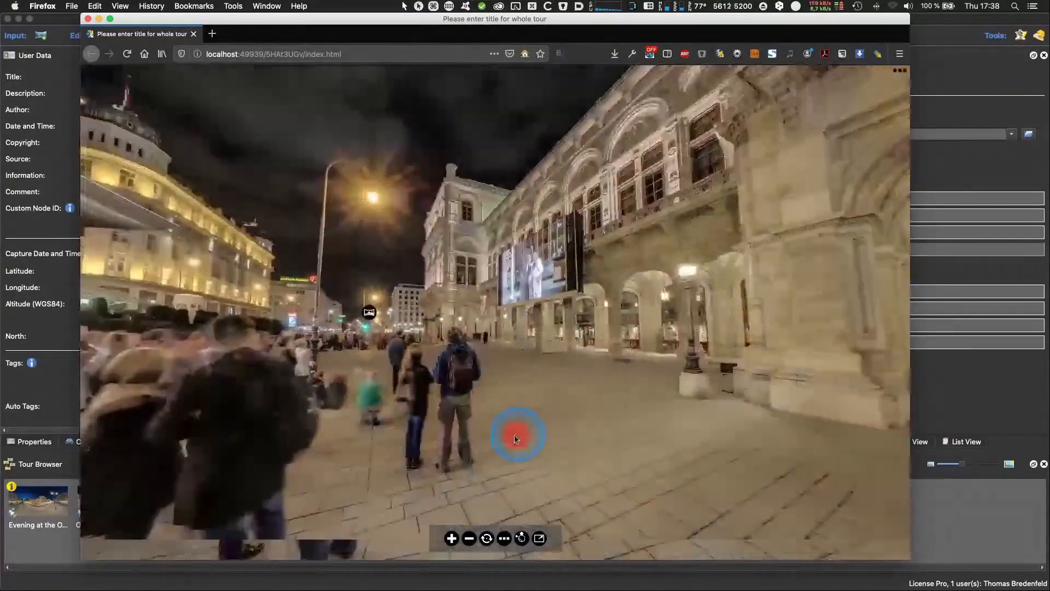
drag(516, 439, 567, 423)
drag(649, 432, 623, 422)
click(663, 346)
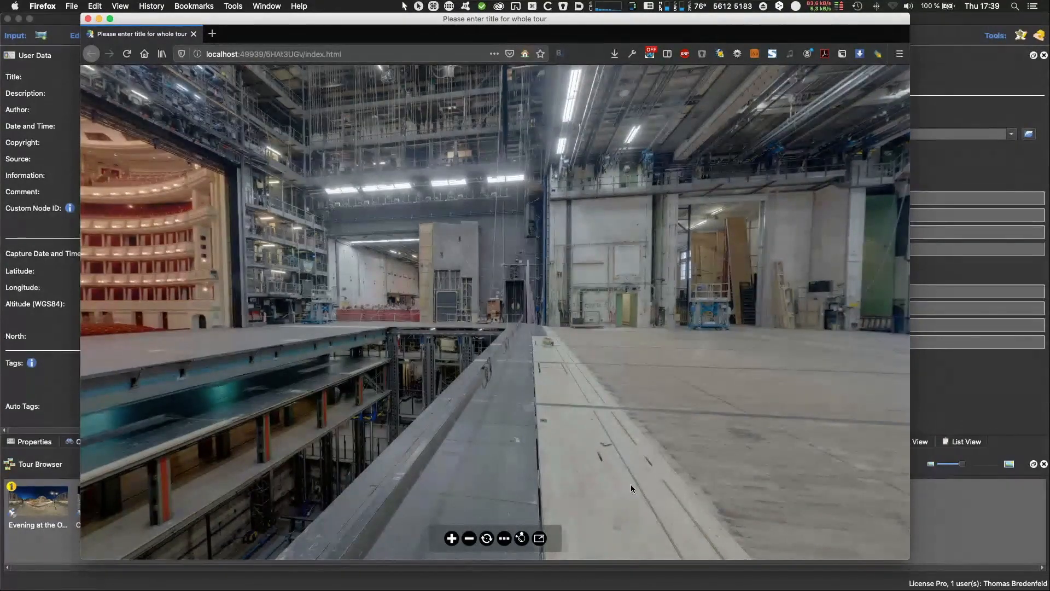
Step: Follow the hotspots from the backstage side door across the square and the street crossing to the opera ball's main entrance
drag(590, 480, 460, 409)
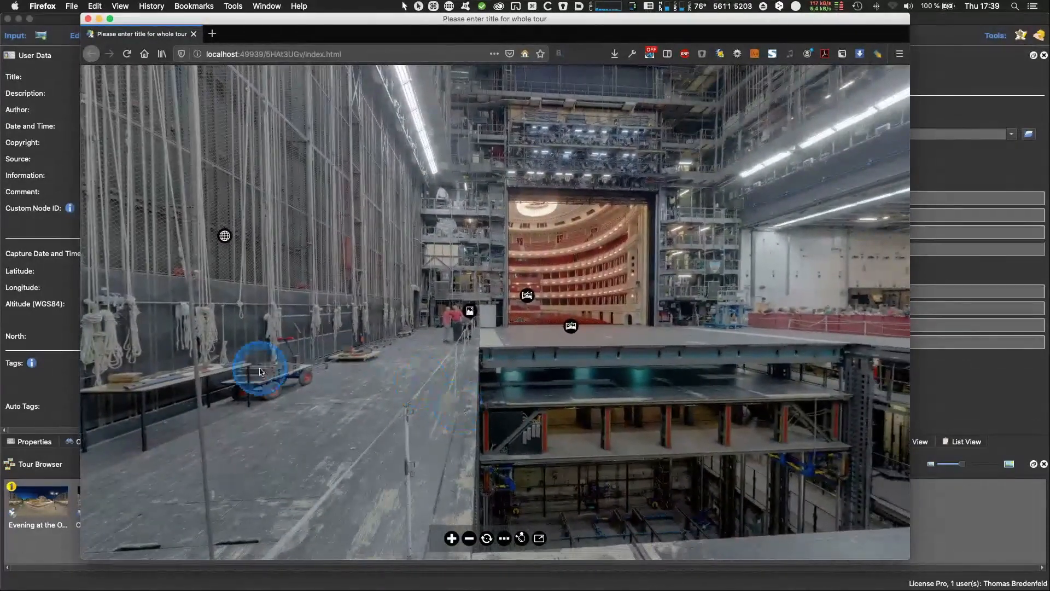
drag(264, 369, 494, 376)
click(300, 347)
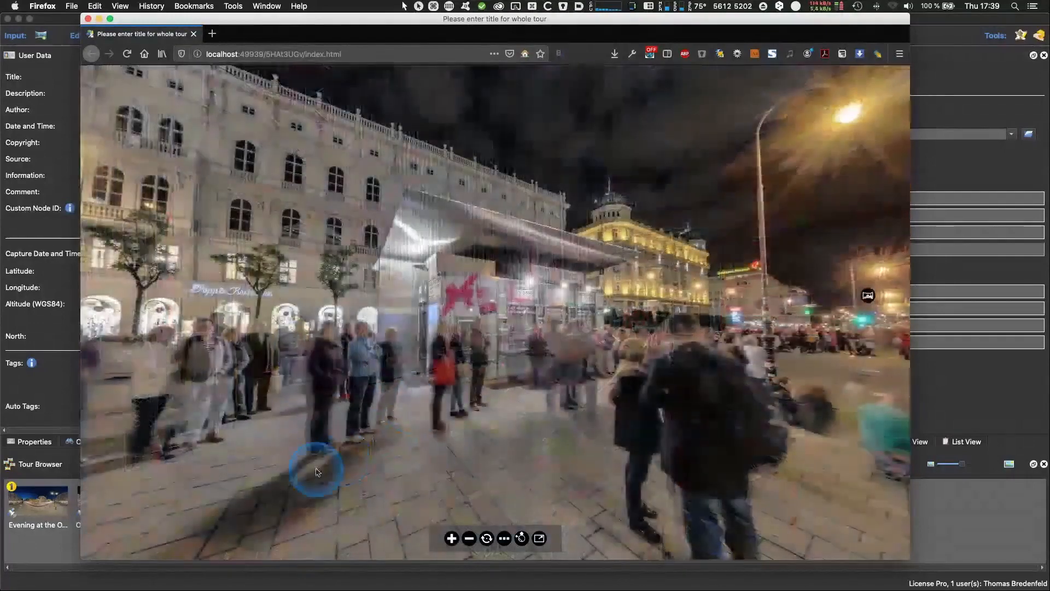
drag(643, 450, 298, 449)
drag(536, 444, 474, 442)
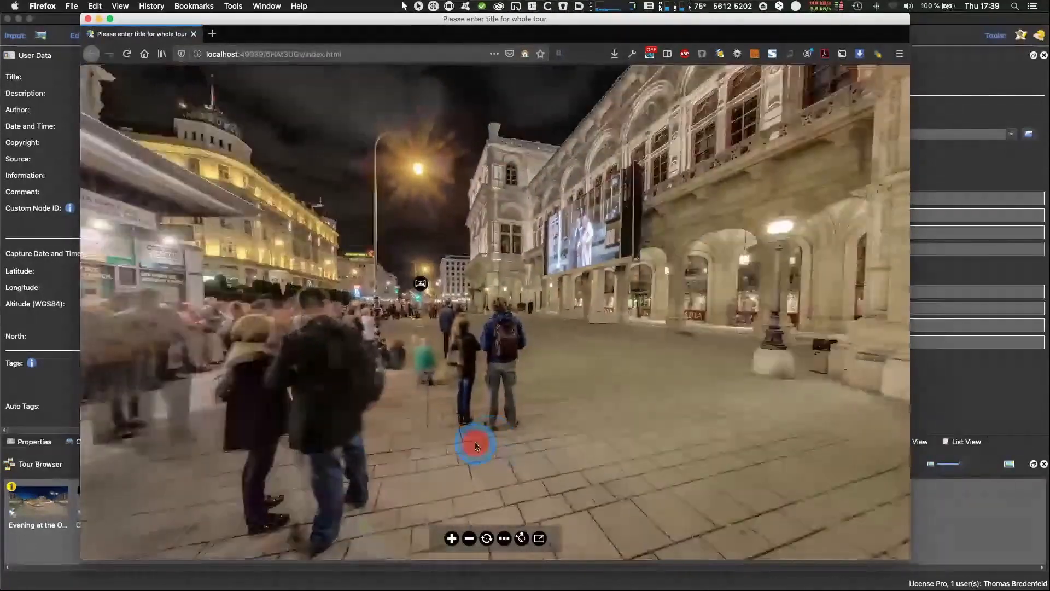
click(404, 265)
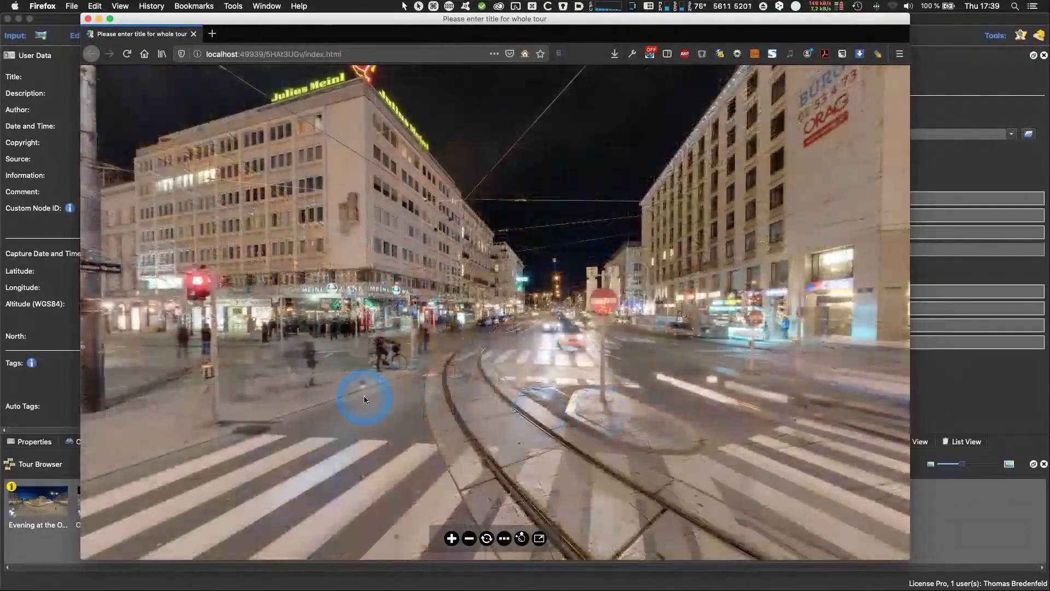
drag(815, 426, 527, 431)
click(504, 340)
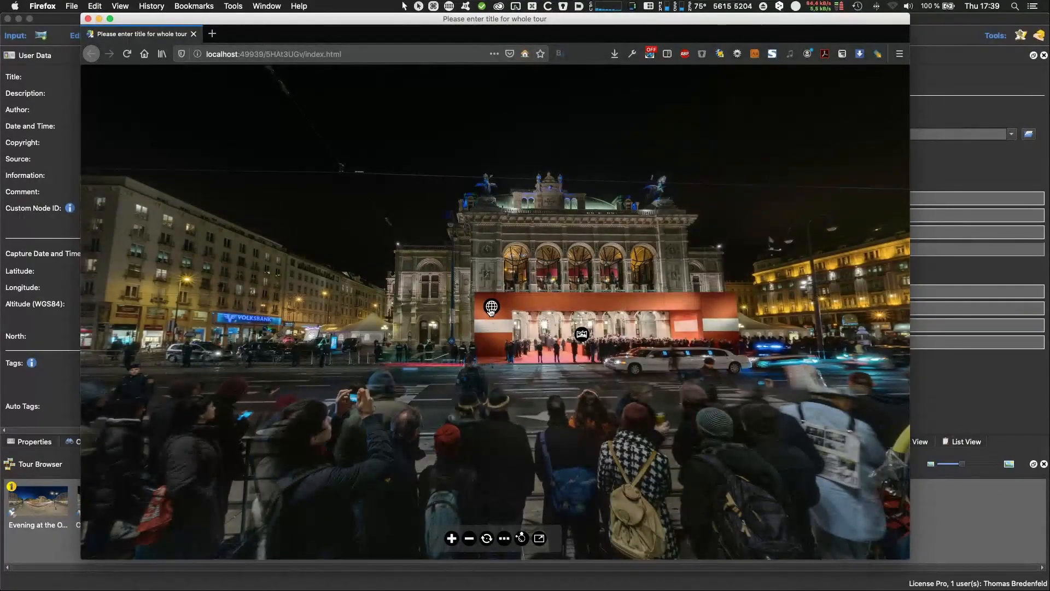
Step: Turn the view at the opera ball entrance and close the tour's browser window
drag(546, 394, 481, 417)
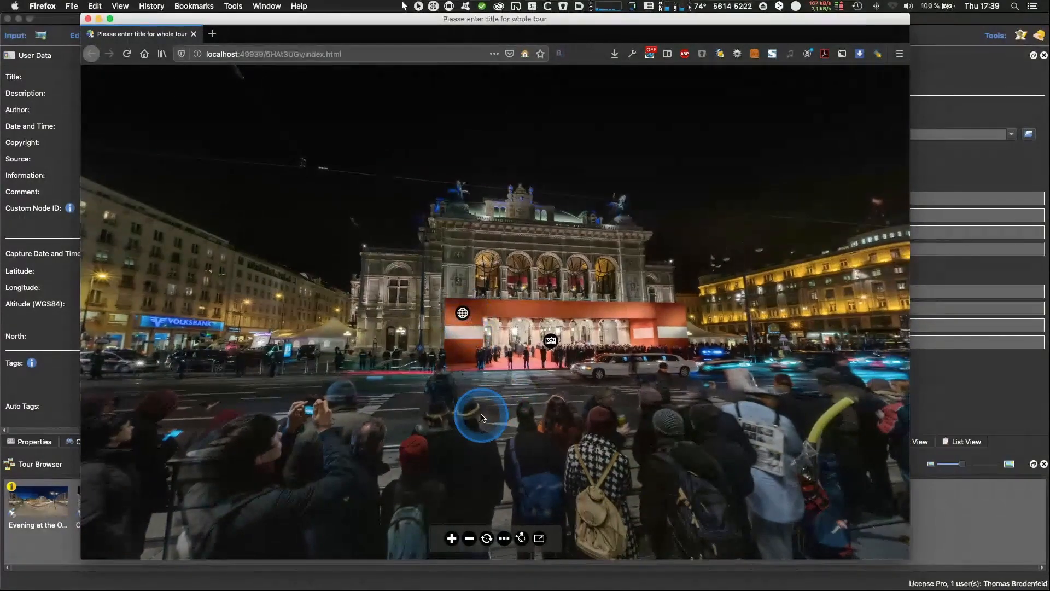
click(359, 134)
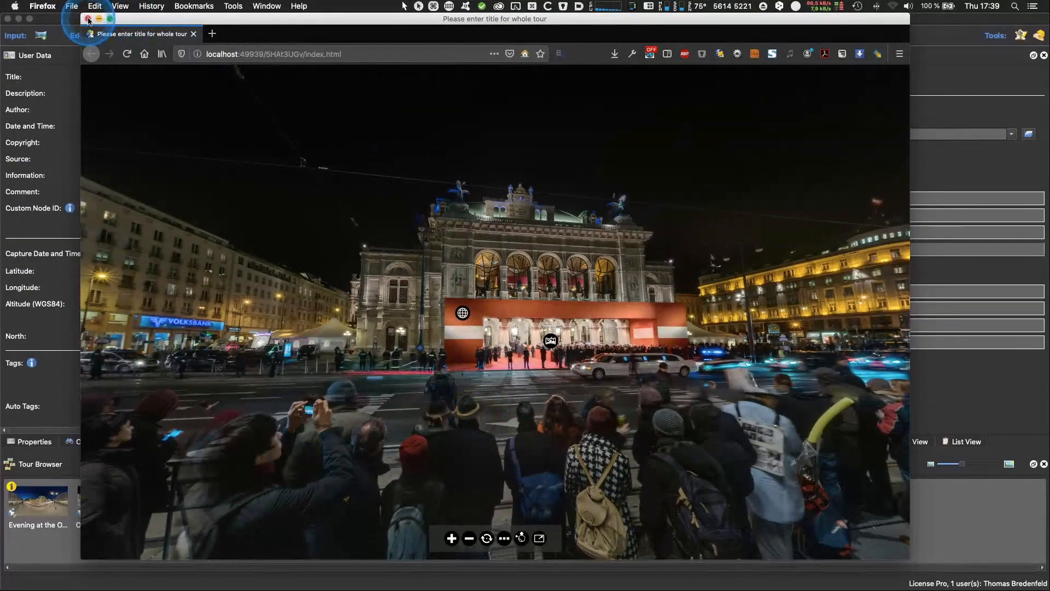
click(428, 432)
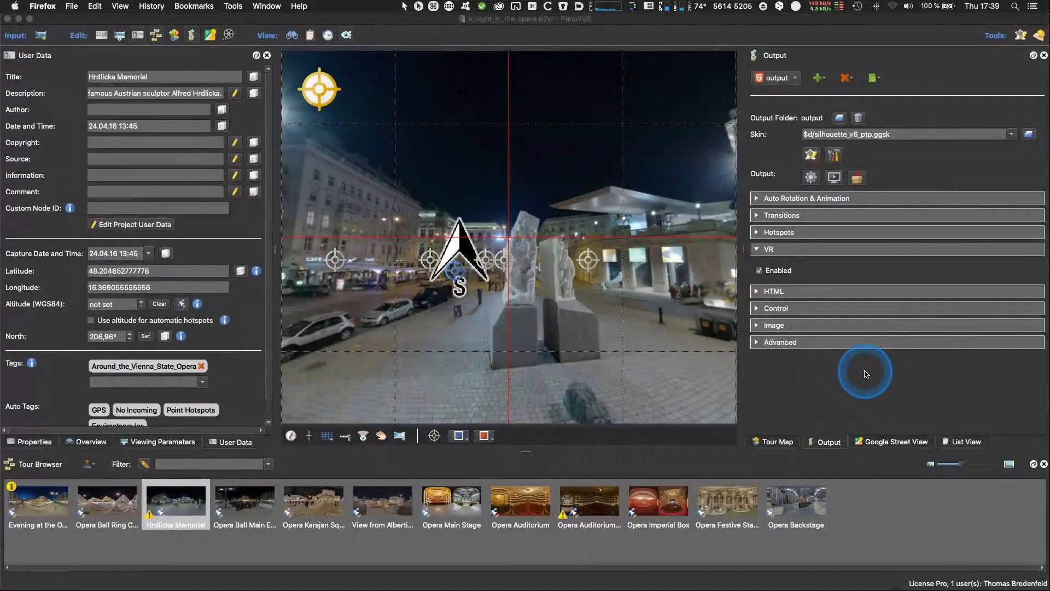
Step: Reopen the tour output in the browser, close its window and return to the Pano2VR project
click(831, 177)
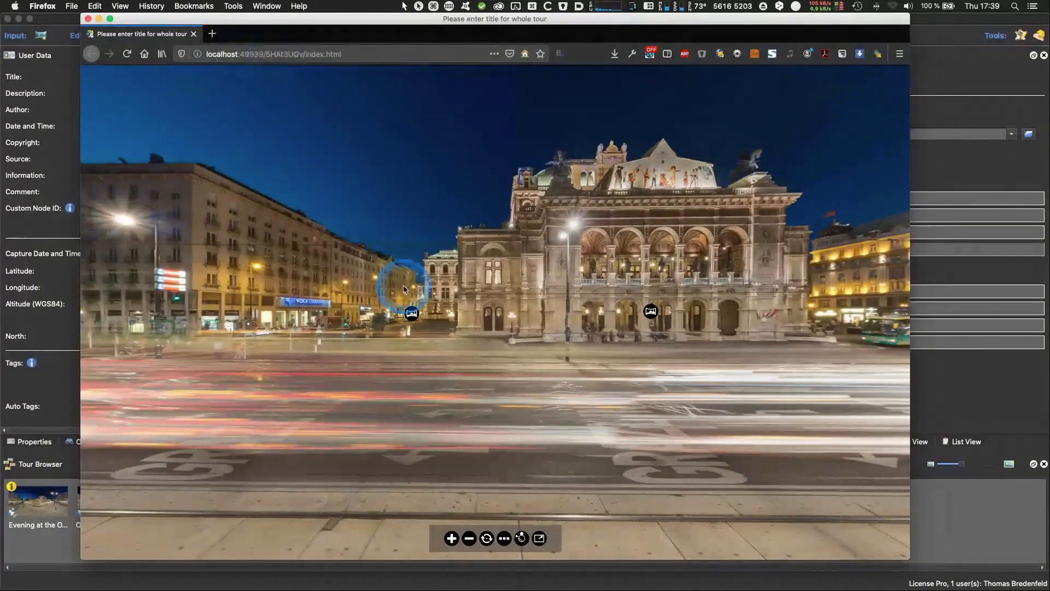
click(87, 20)
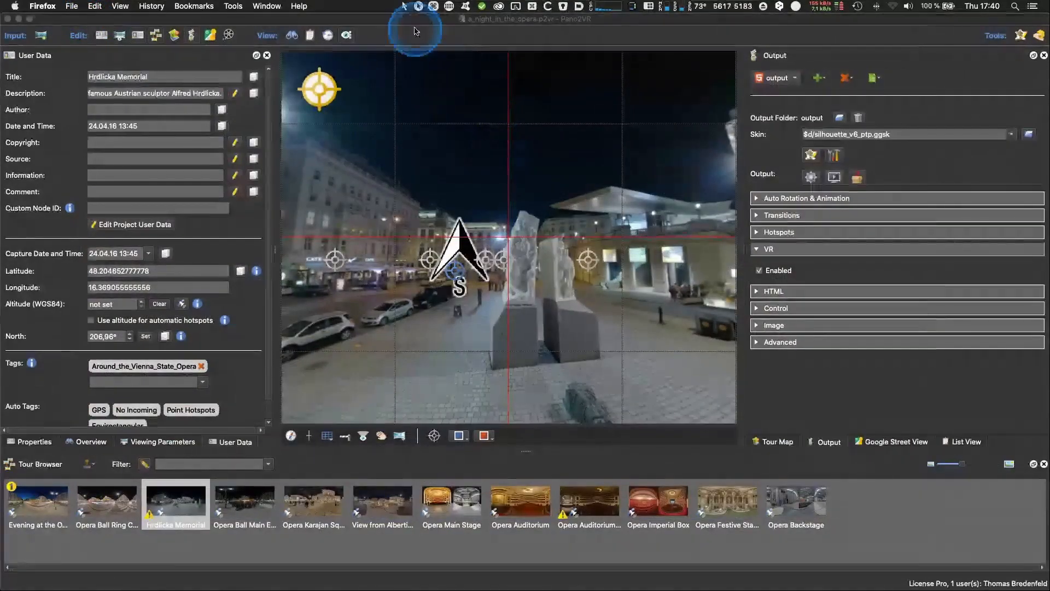
click(415, 31)
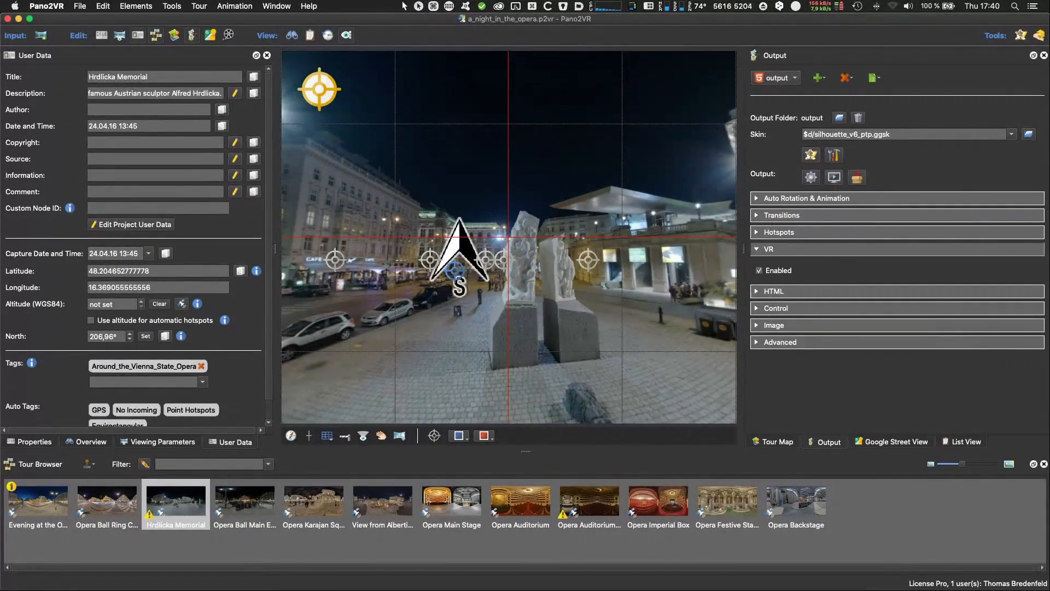
key(super+Tab)
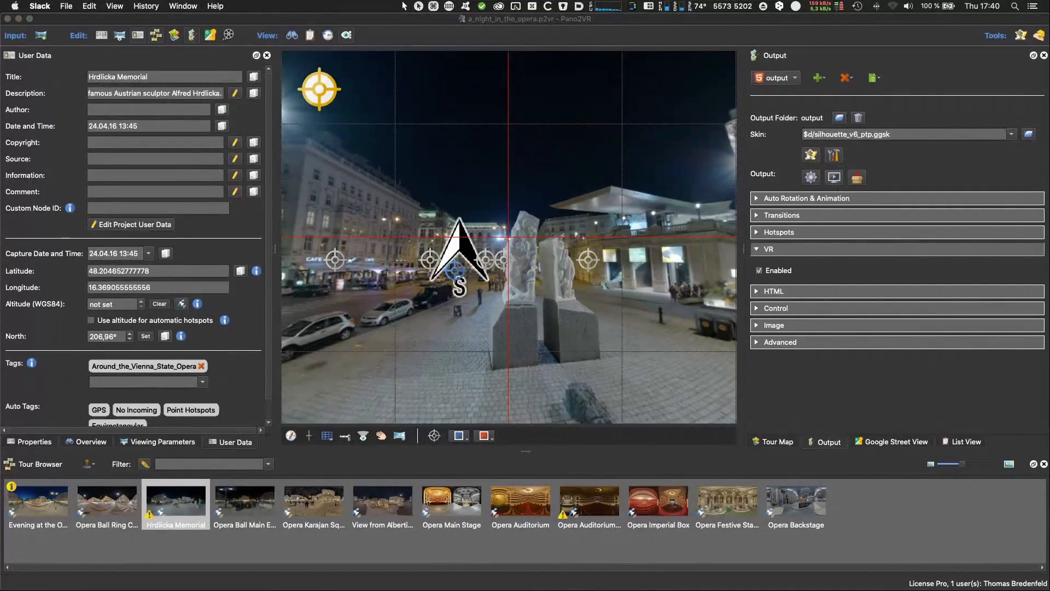
key(super+Tab)
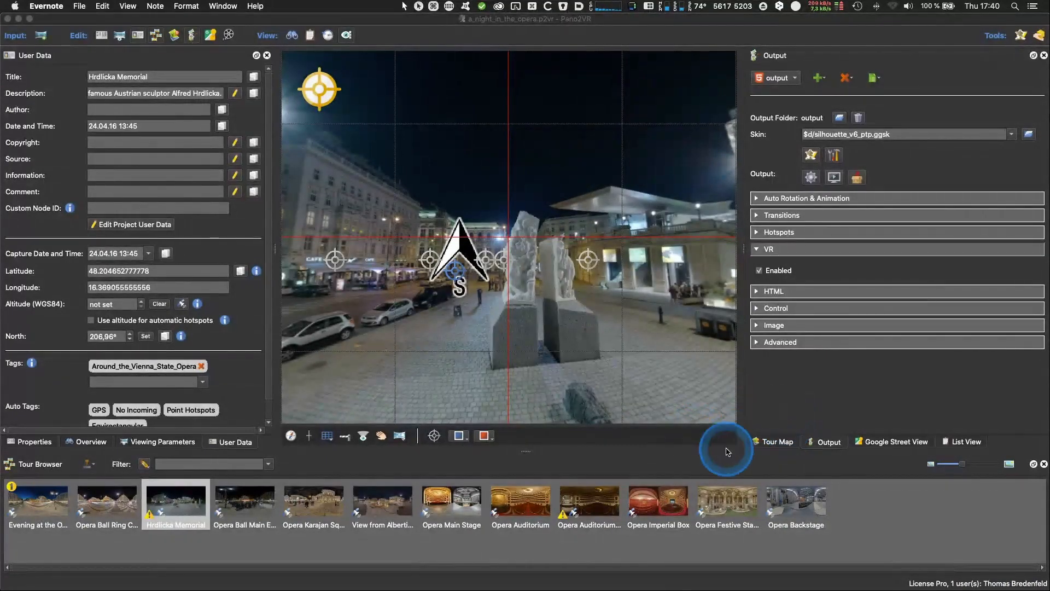
click(815, 408)
click(831, 374)
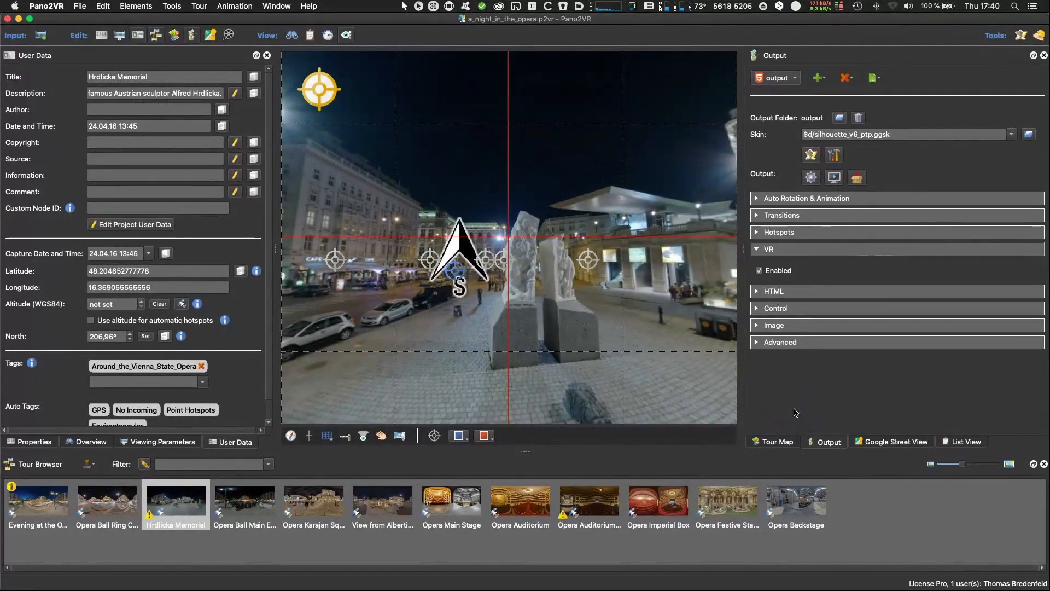
Step: Switch to Panotour Pro's tour editor and select the web video ID of the Opera Ball Main Entrance panorama's video spot
key(super+Tab)
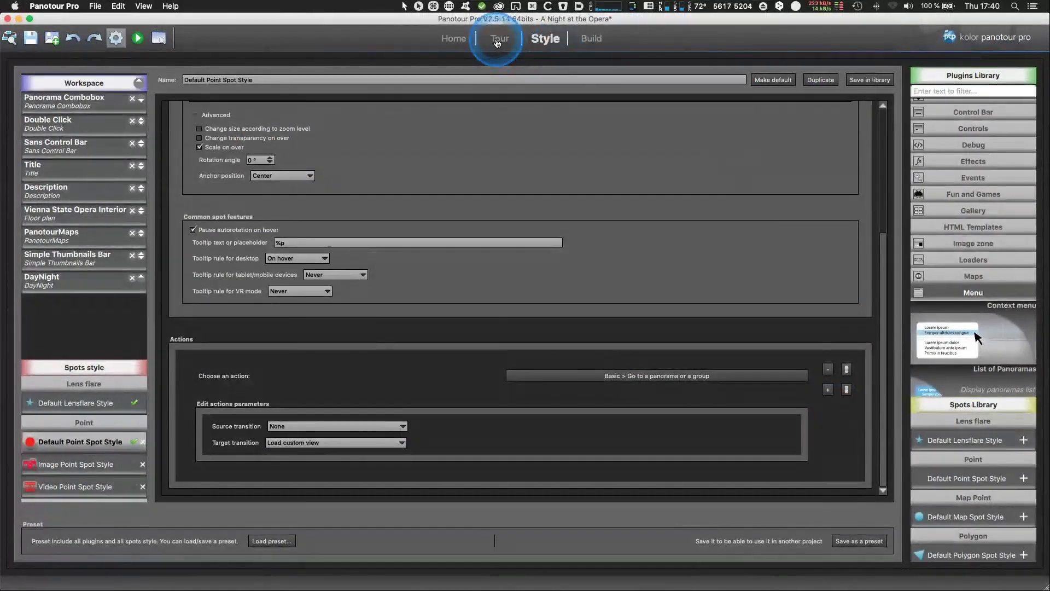
click(498, 44)
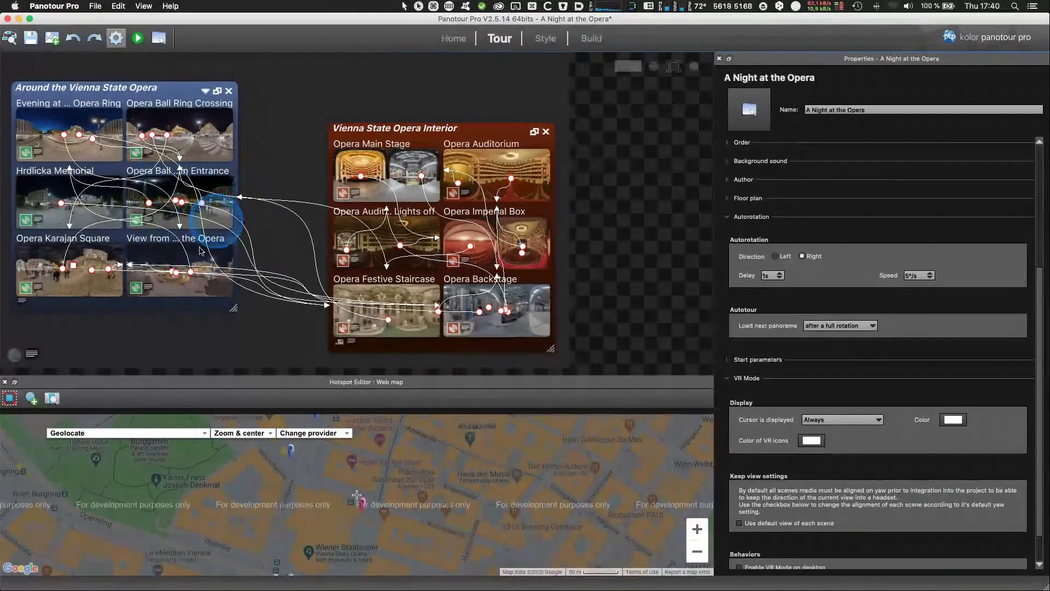
click(217, 182)
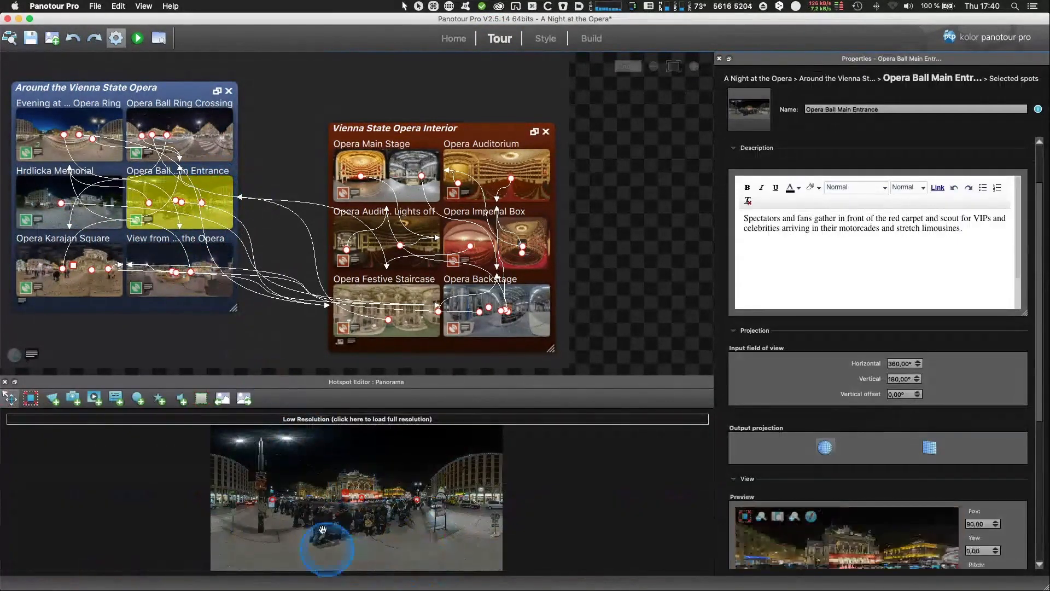
click(347, 496)
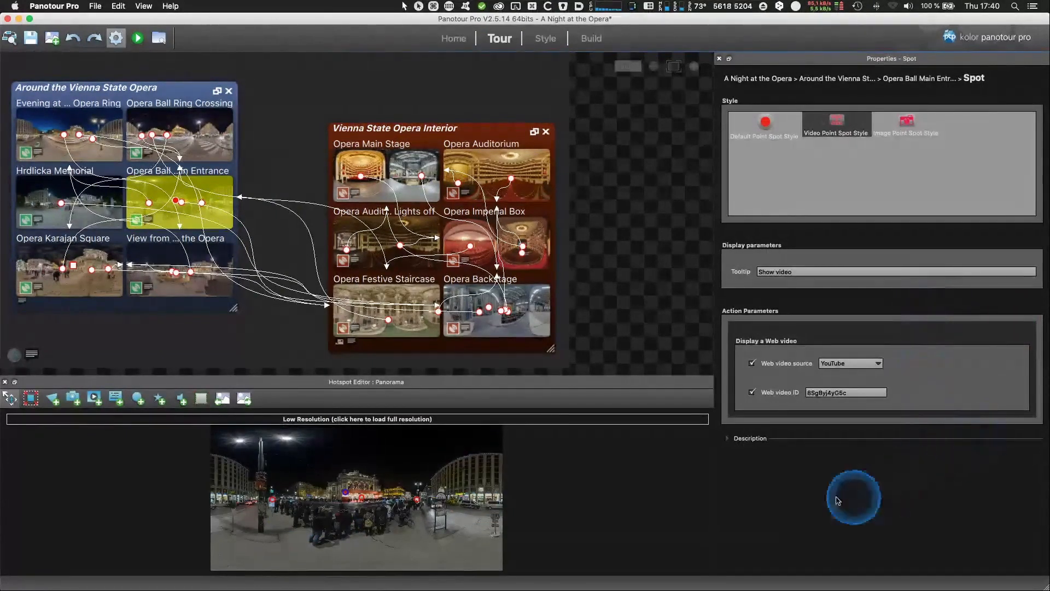
double_click(849, 392)
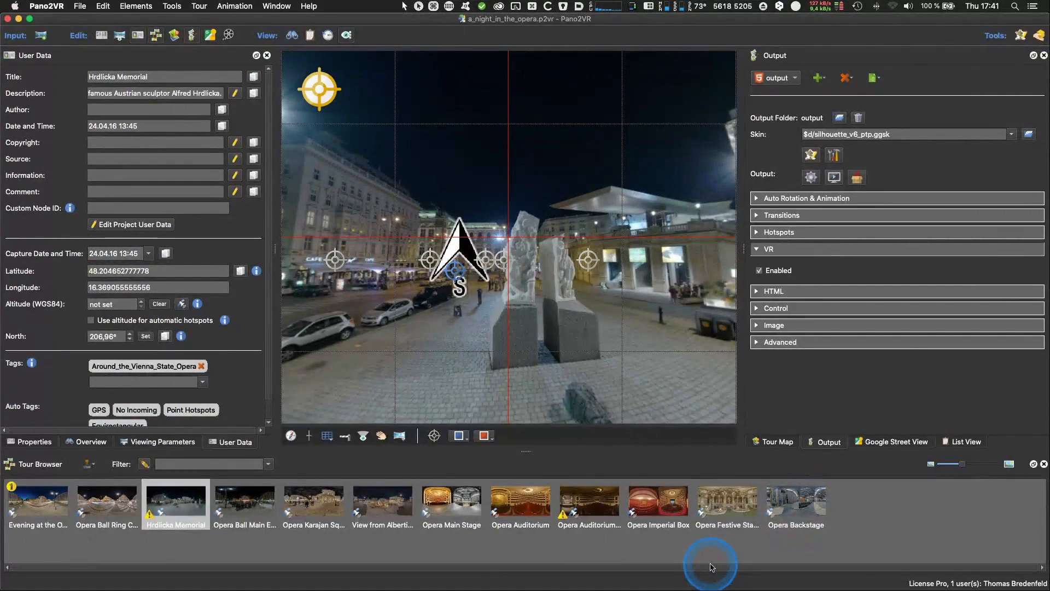
Step: In Pano2VR, show the Opera Ball Main Entrance's "Opera ball - VIPs arriving" hotspot properties and list its available types
click(245, 506)
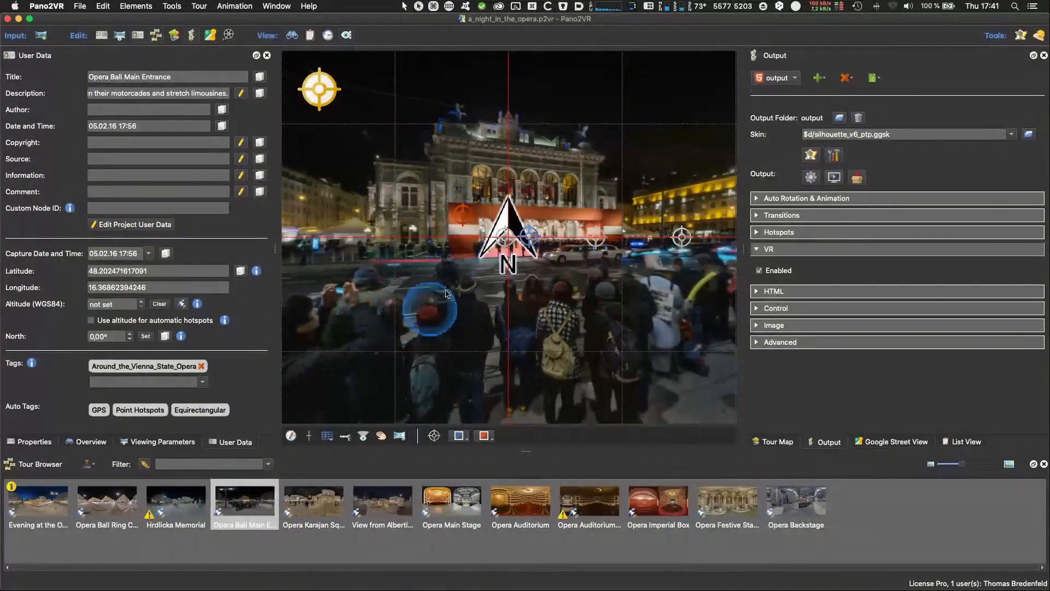
click(36, 444)
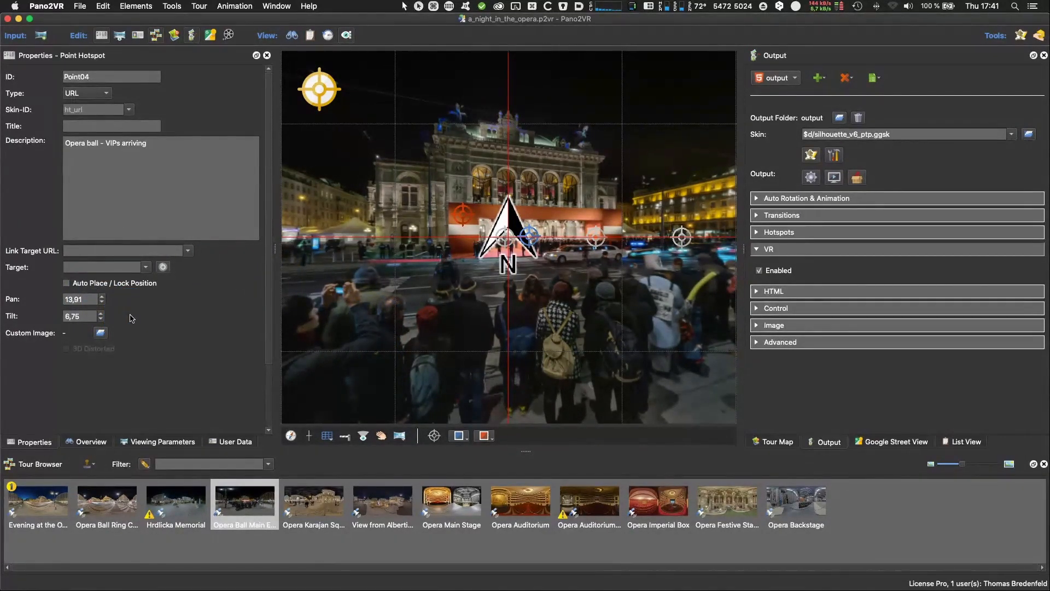
click(101, 95)
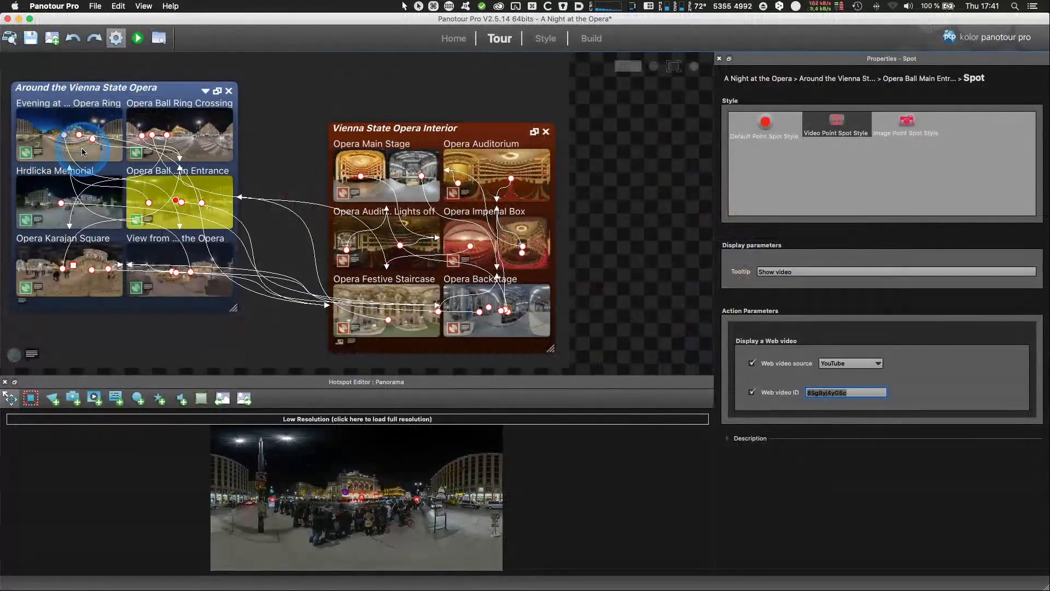
Step: Examine the spot creation tools in Panotour Pro's hotspot editor and return to Pano2VR
click(55, 418)
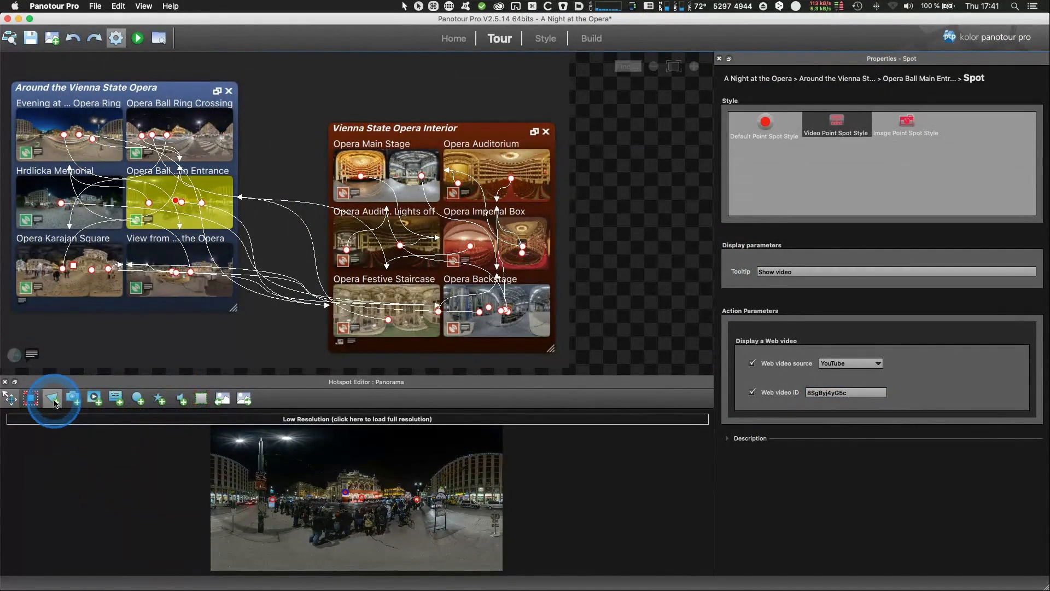
drag(491, 523, 657, 515)
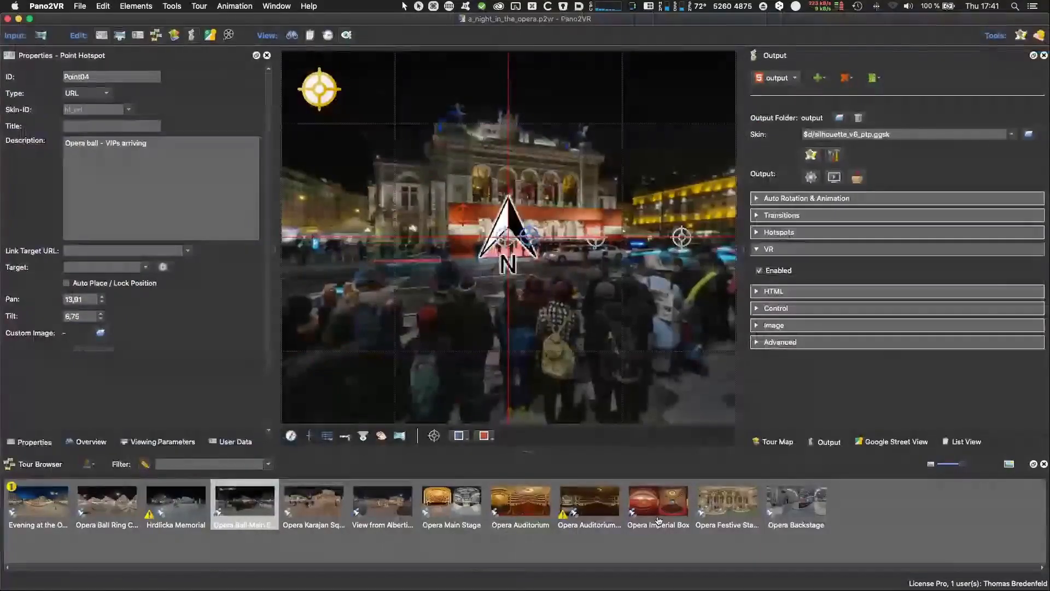
drag(583, 449, 584, 439)
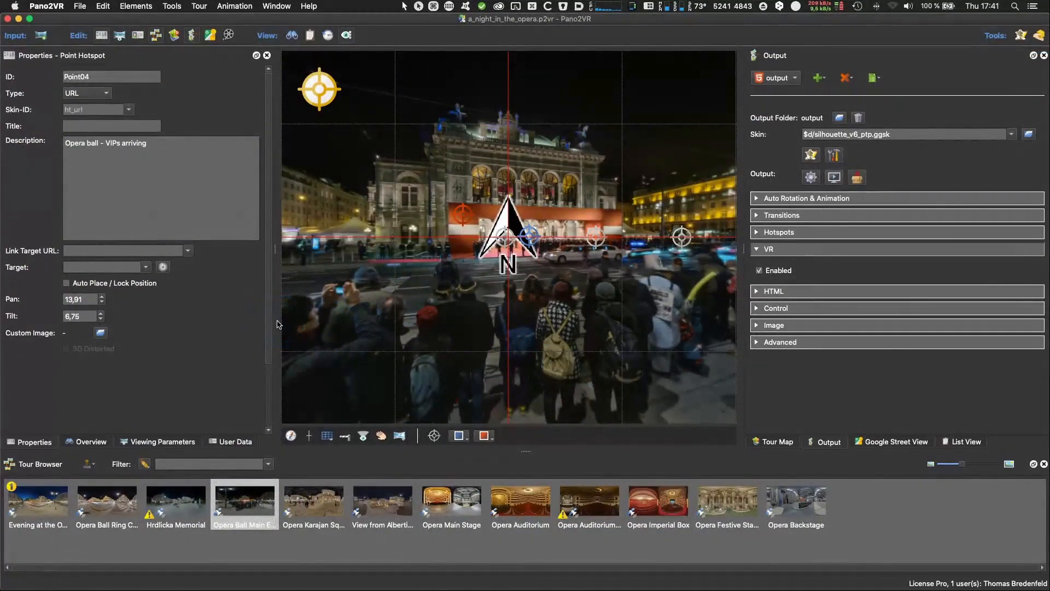
Step: Switch the viewer to panorama navigation mode and turn the Opera Ball Main Entrance view down to the ground
mouse_move(312, 88)
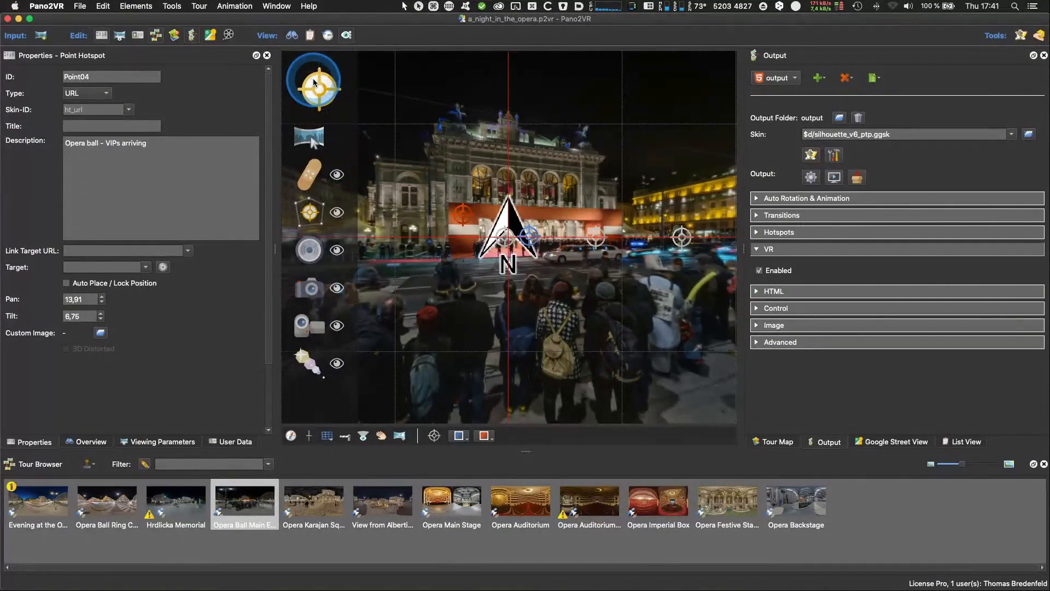
scroll(314, 82, down, 1)
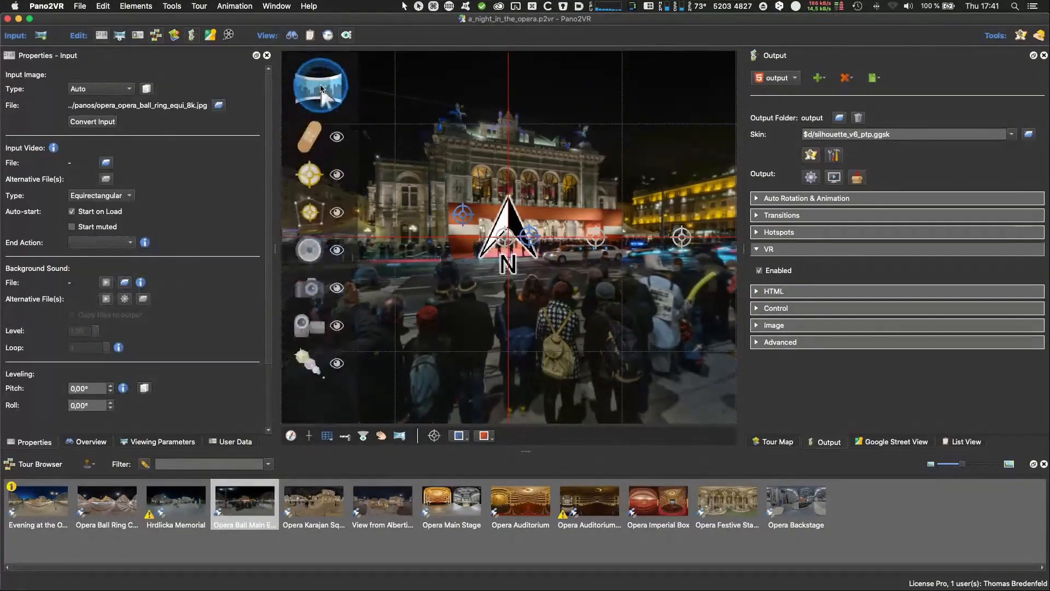
drag(635, 177, 477, 146)
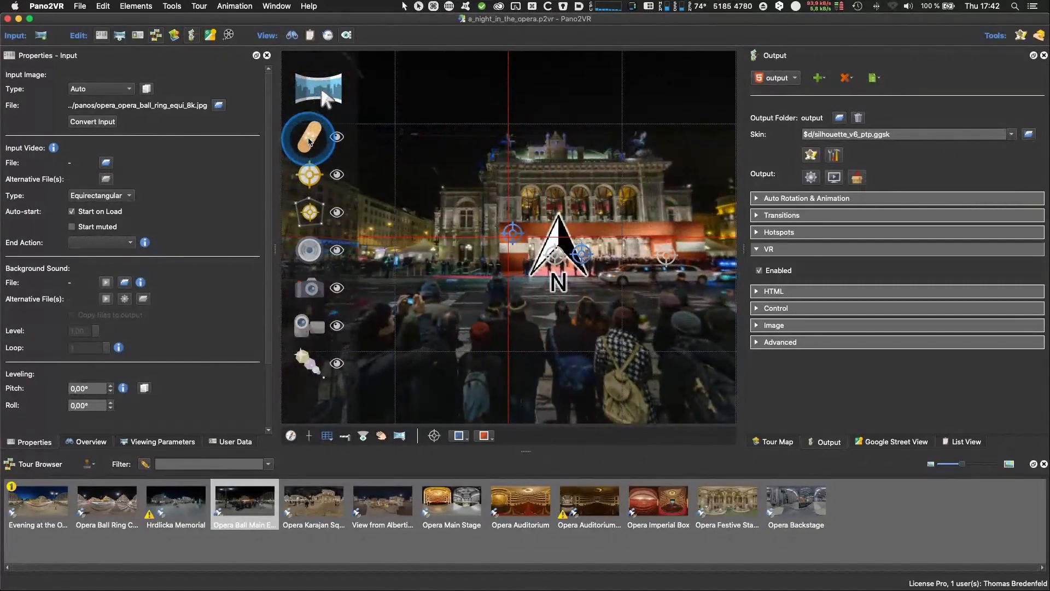
drag(421, 387, 448, 217)
drag(423, 361, 431, 271)
Step: Look over the viewer's element modes, including Patches, and activate the point hotspot mode
click(312, 93)
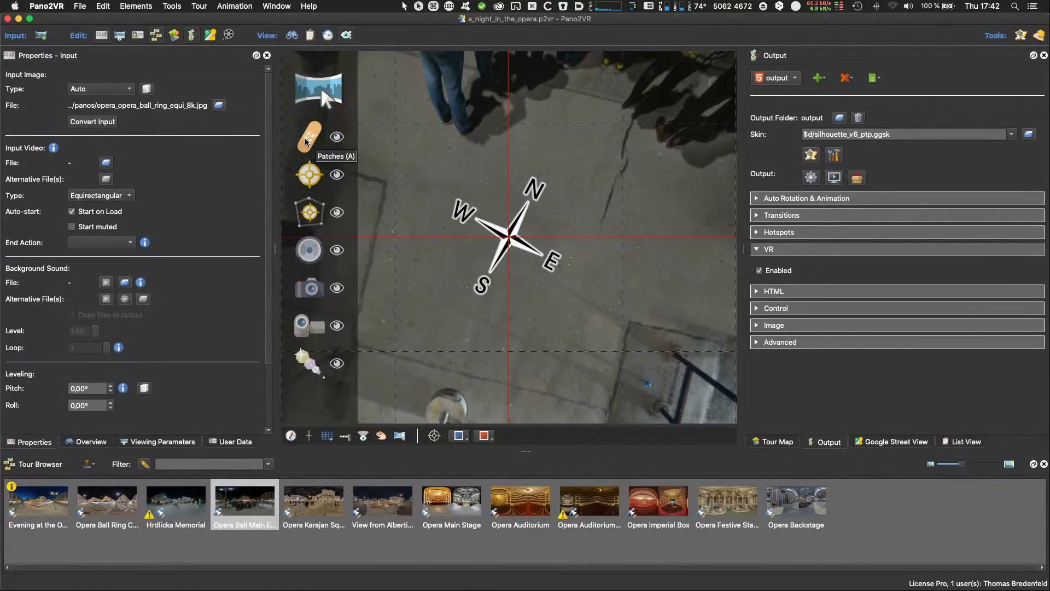
click(429, 183)
click(580, 330)
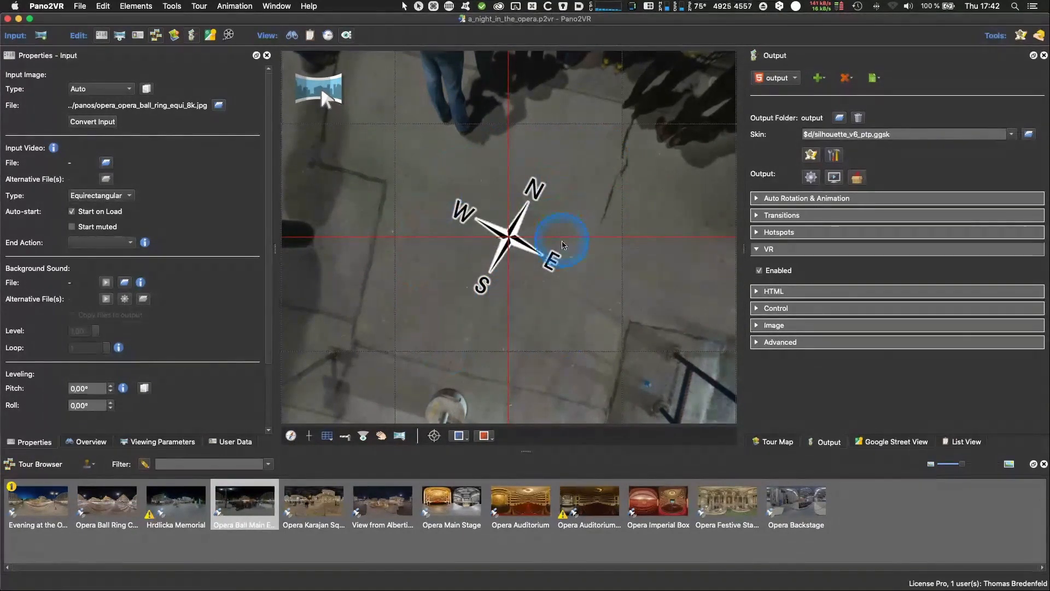
mouse_move(316, 99)
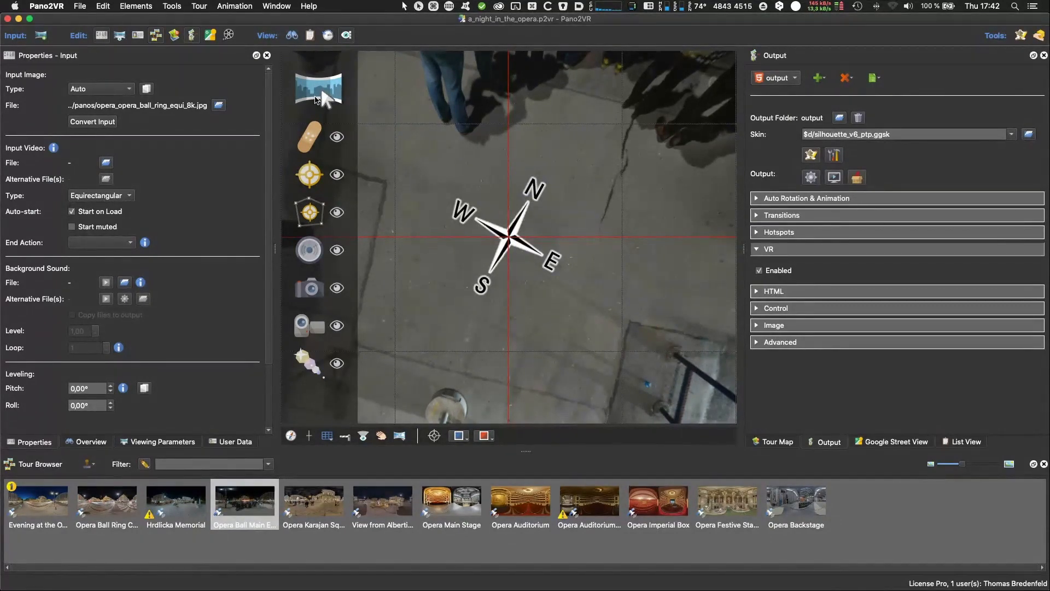
click(309, 174)
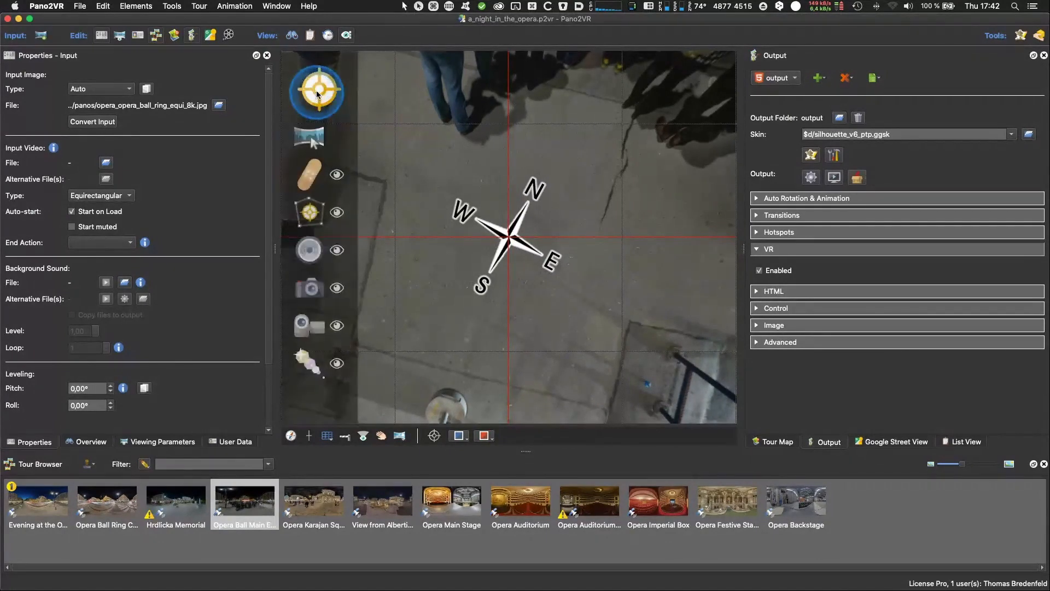
Step: Try the polygon hotspot mode, return to point hotspots and select the "Opera ball - VIPs arriving" hotspot at the opera entrance
click(307, 219)
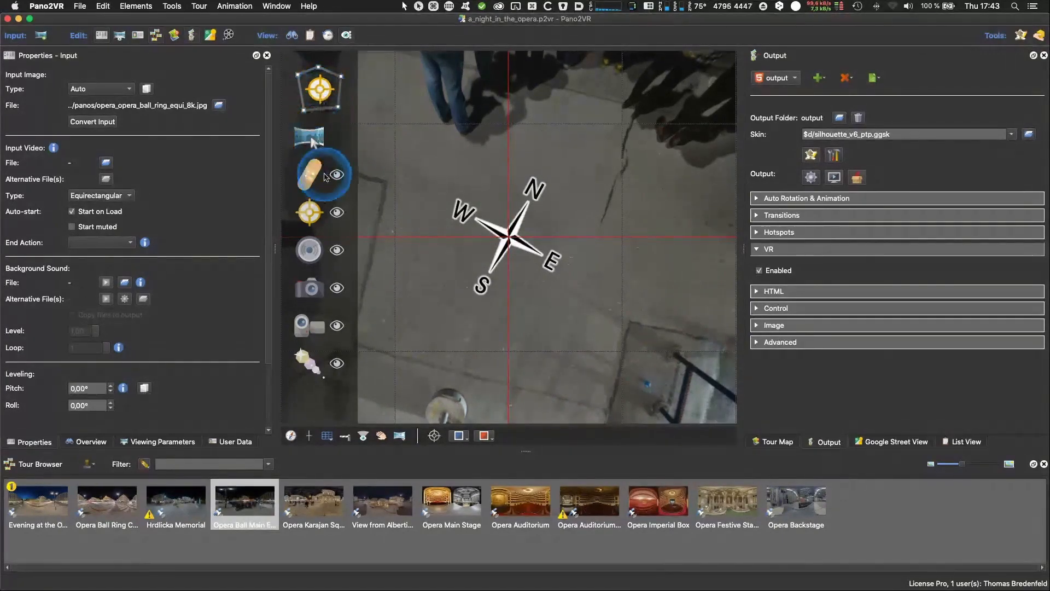
click(311, 213)
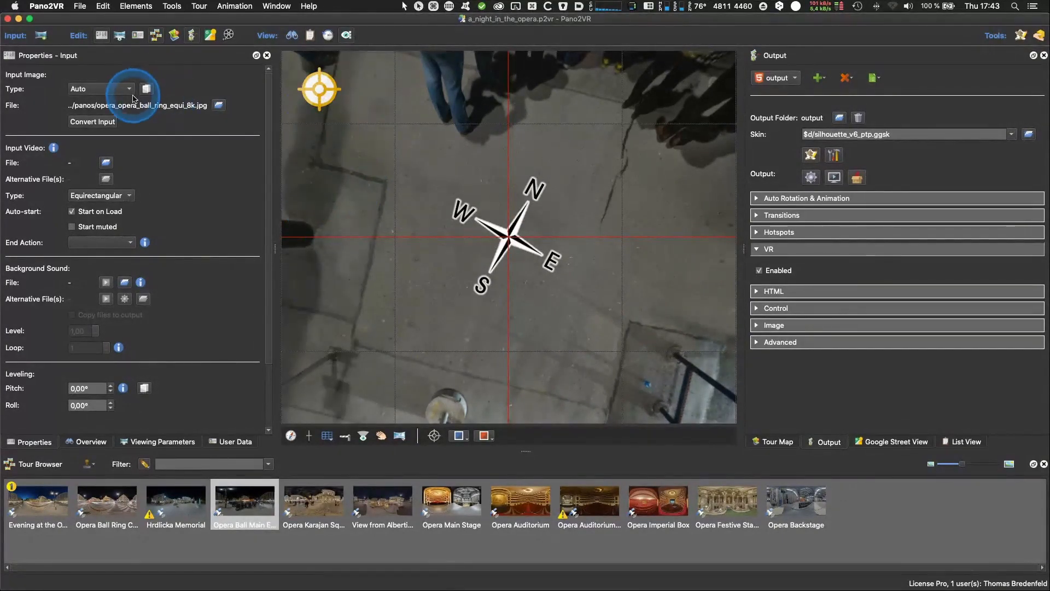
drag(520, 140, 536, 247)
double_click(536, 247)
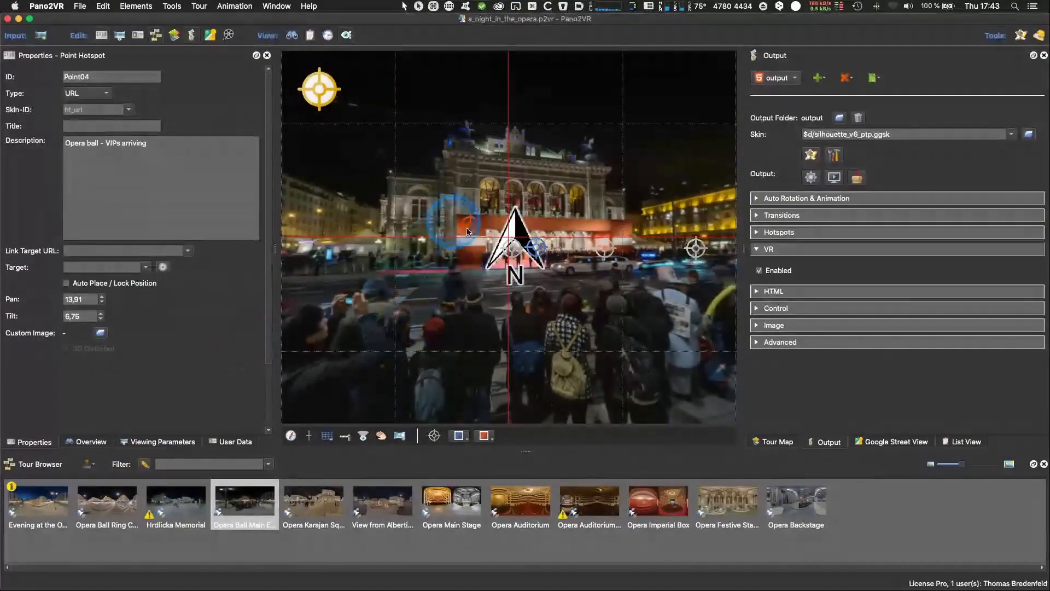
Step: Look through the types available for the hotspot, including Tour Node, Image, Video and Info, and keep URL
click(97, 94)
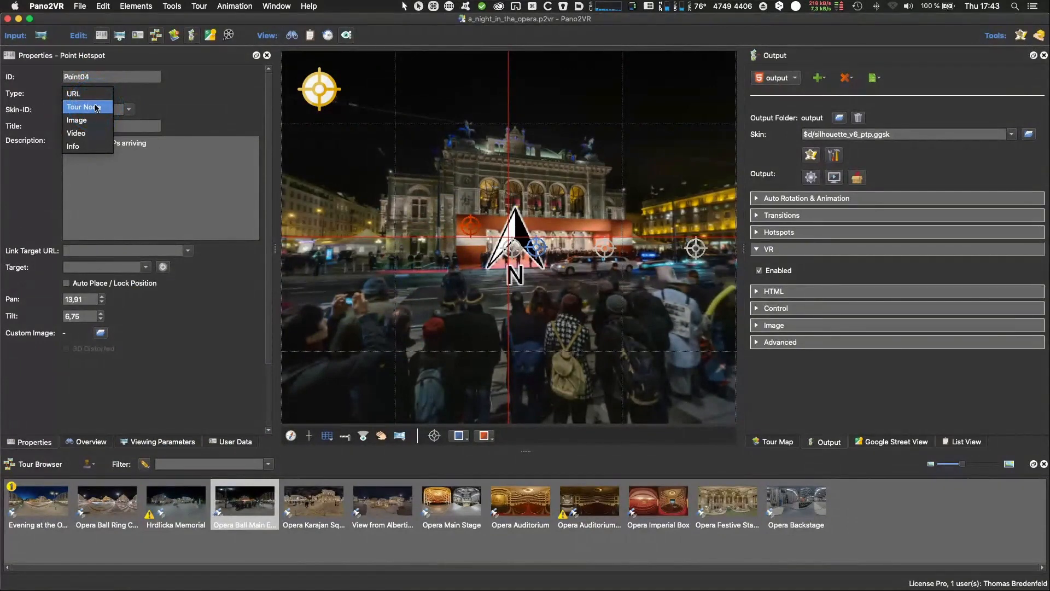
click(90, 121)
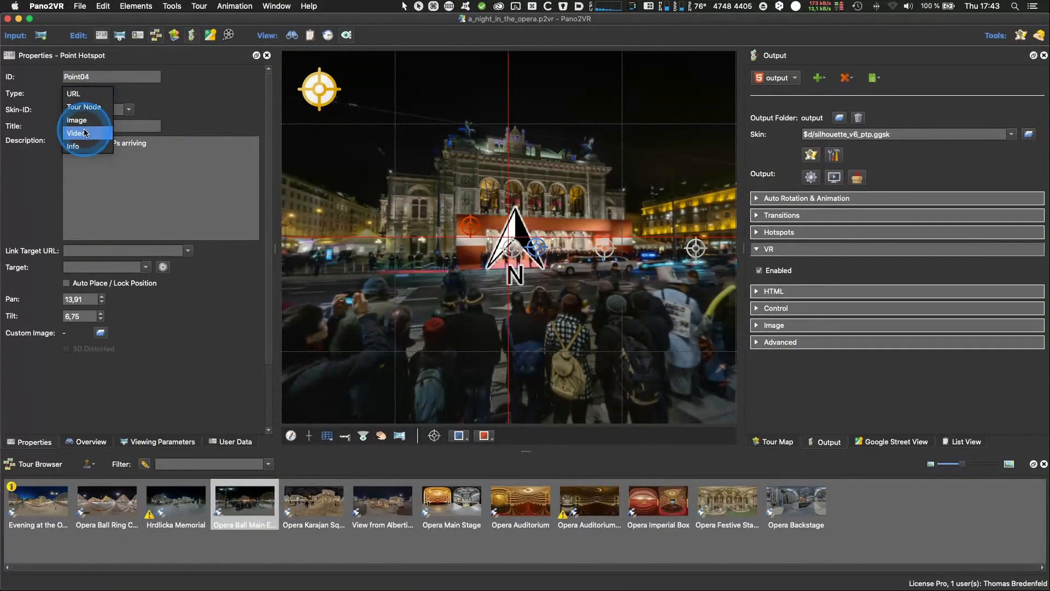
click(85, 148)
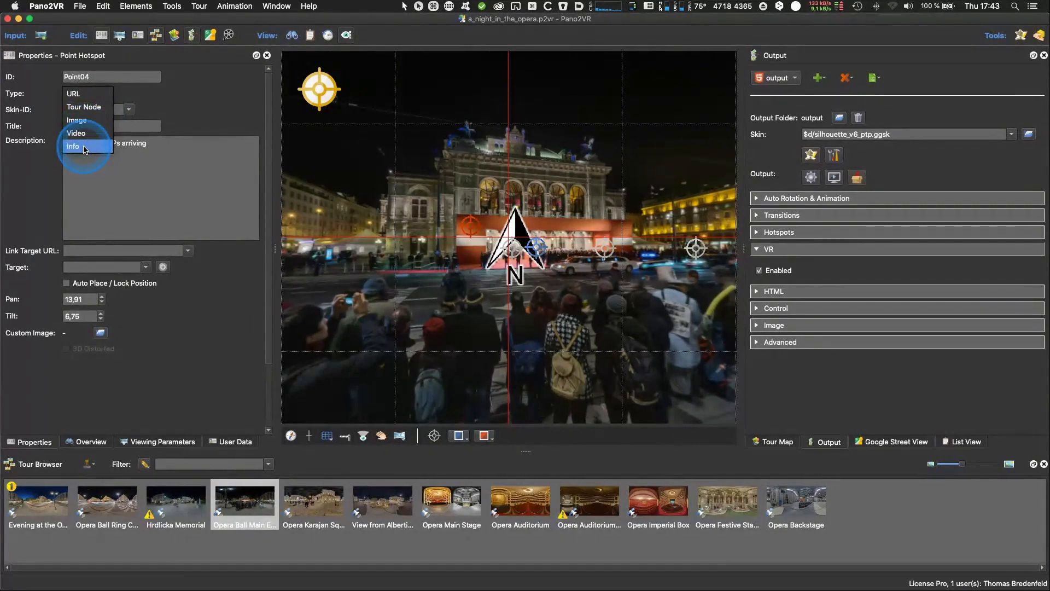
click(82, 99)
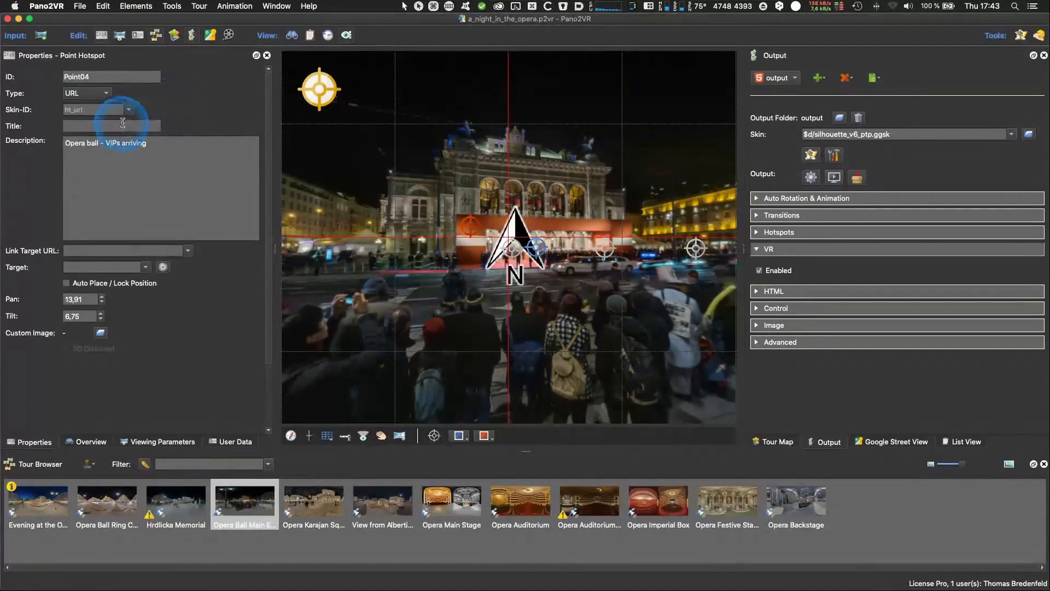
Step: Examine the Skin-IDs offered for the hotspot, from the video variants to ht_image, ht_info, ht_node and ht_url
click(129, 111)
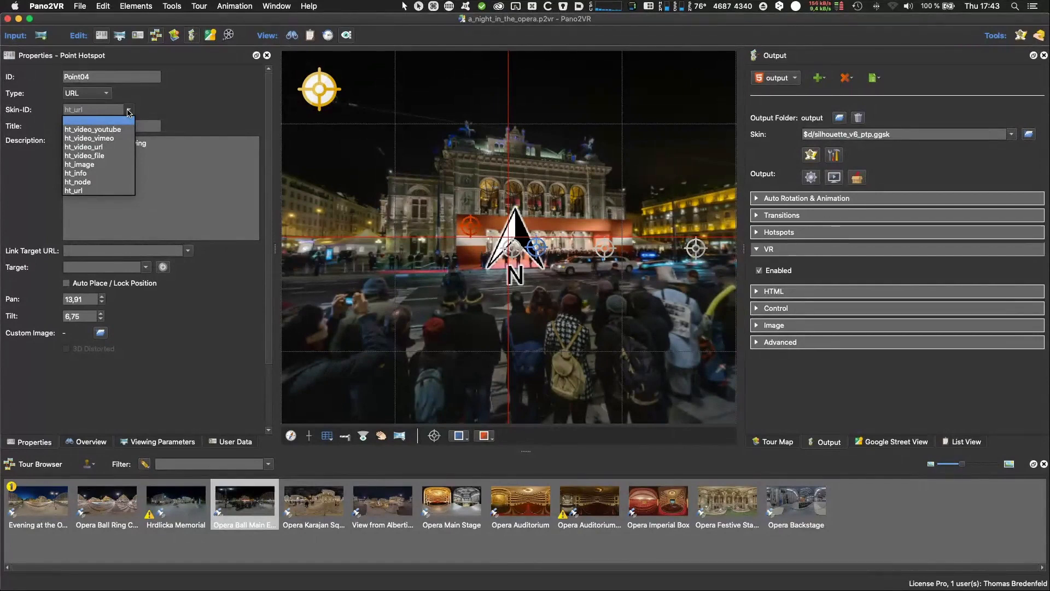
click(97, 138)
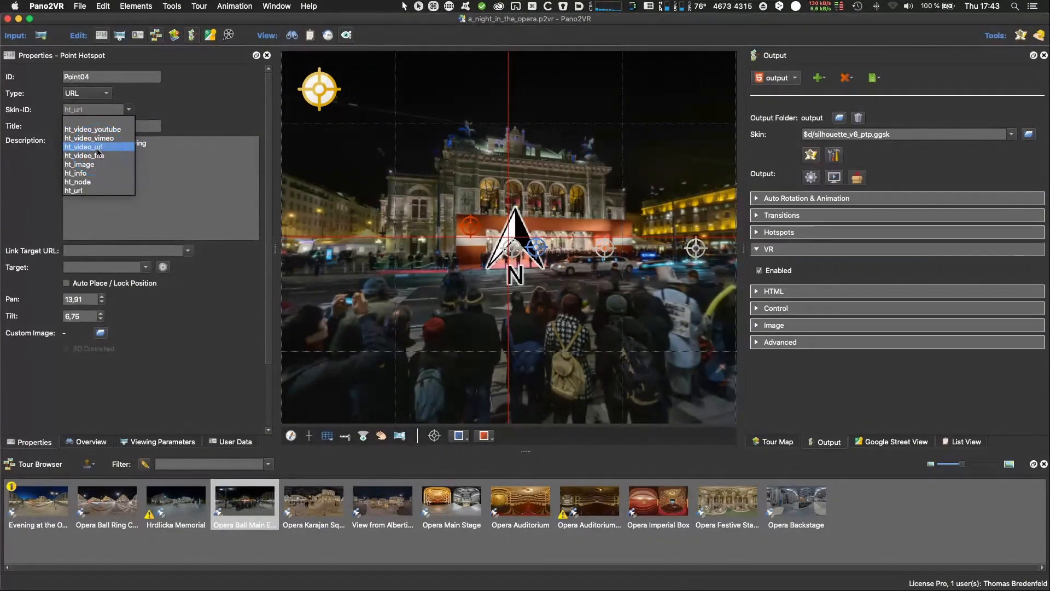
click(100, 157)
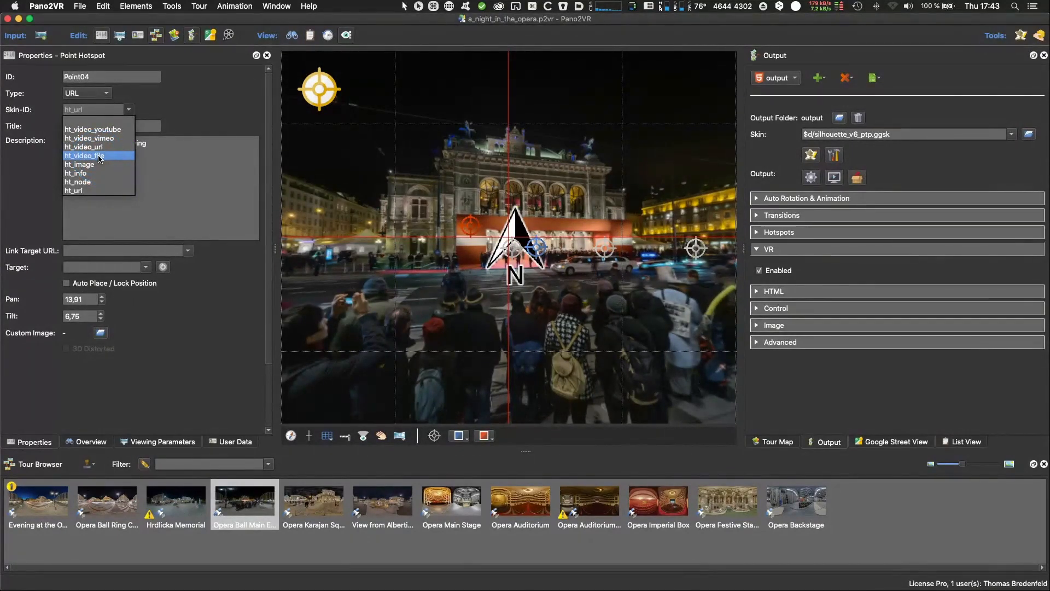
click(93, 166)
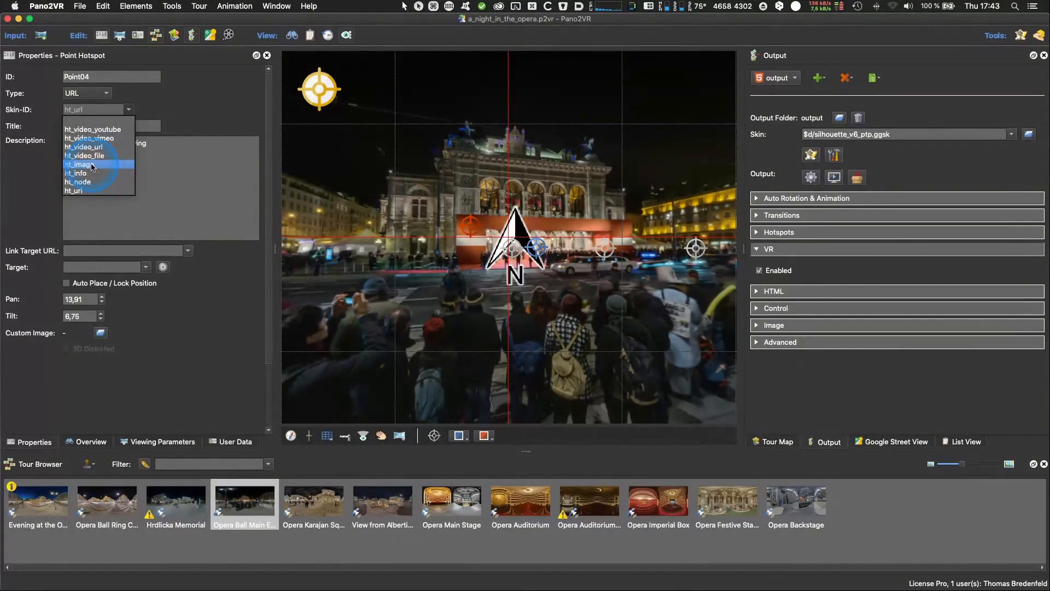
click(88, 175)
click(80, 183)
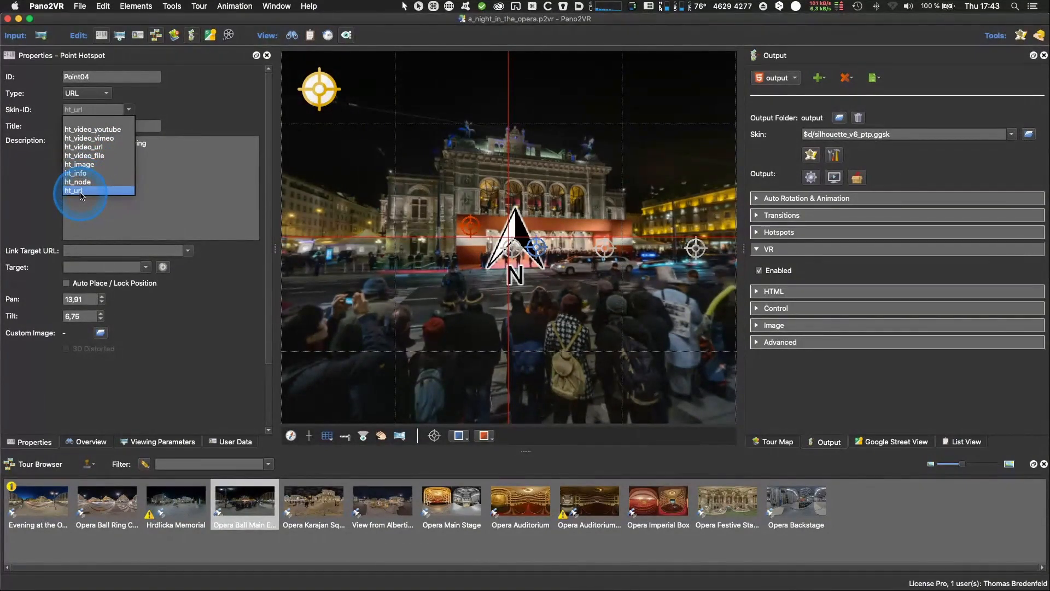
click(172, 107)
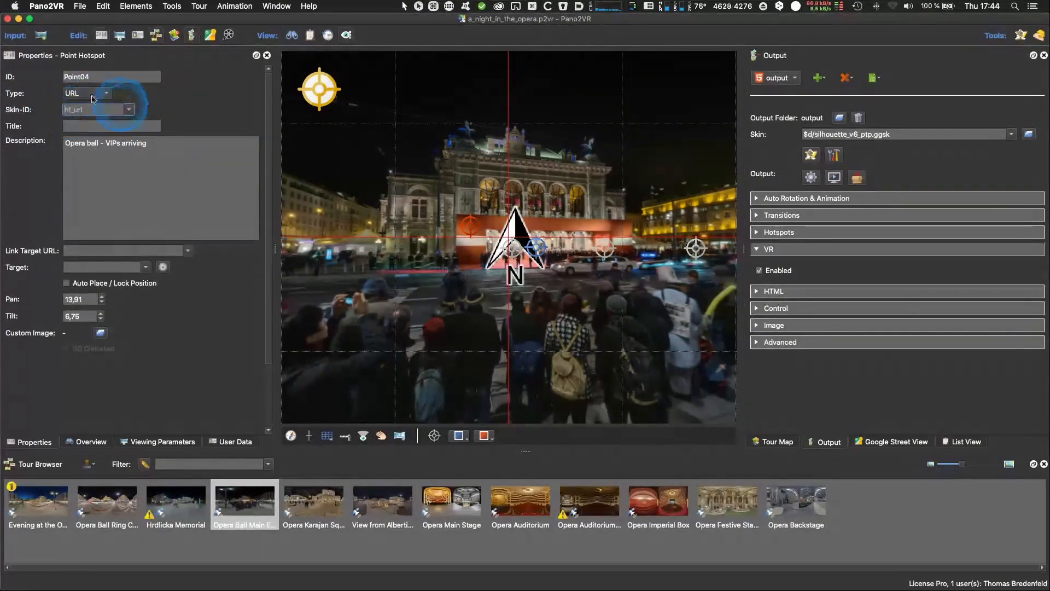
Step: Set the hotspot's type to Video, its Skin-ID to ht_video_youtube and its source to YouTube
click(90, 93)
click(94, 107)
click(91, 93)
click(91, 106)
click(91, 97)
click(92, 107)
click(127, 110)
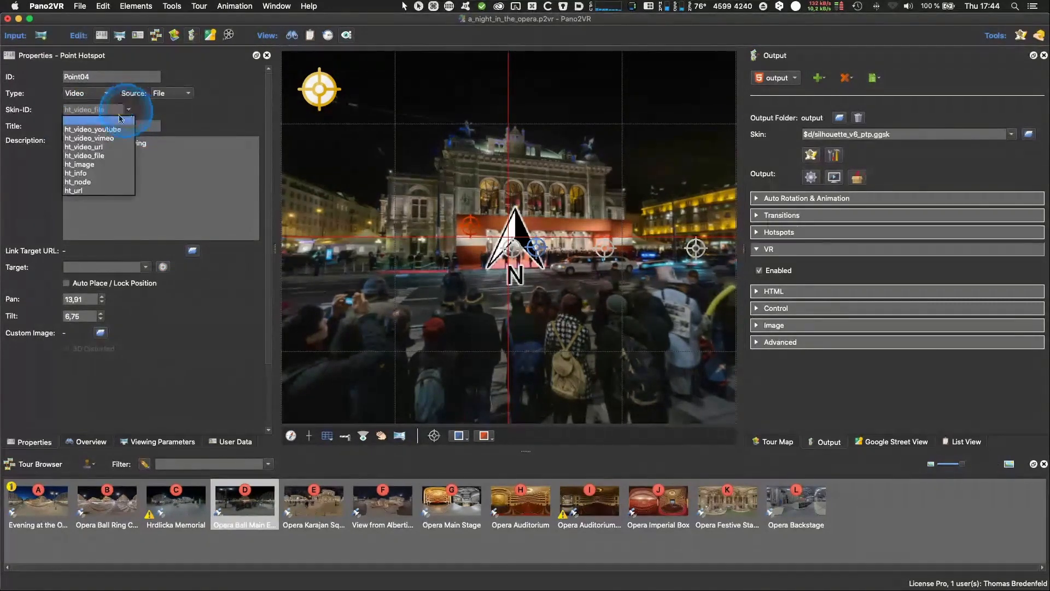
click(140, 155)
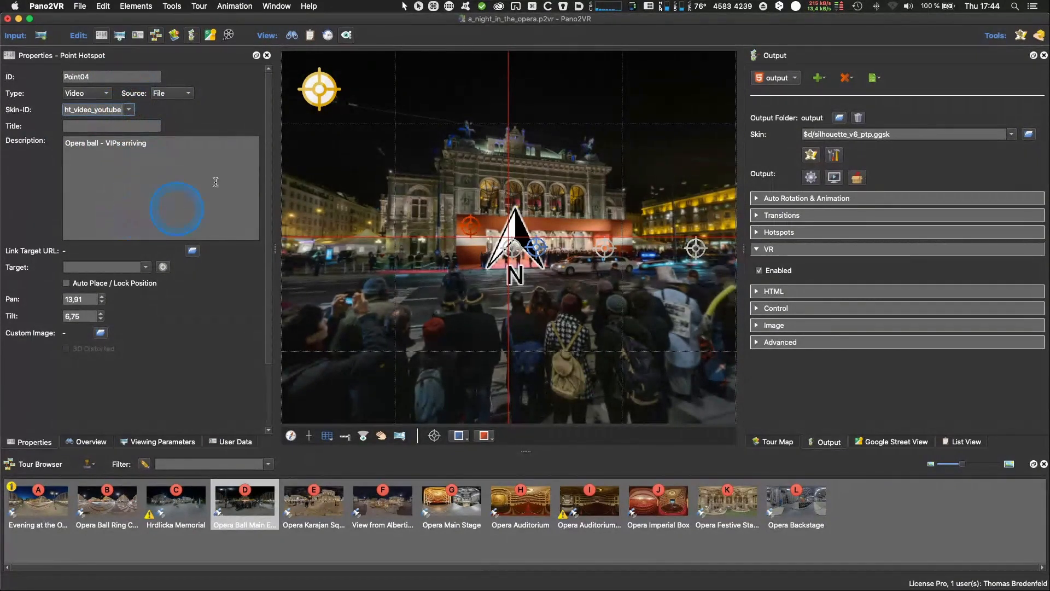
click(180, 94)
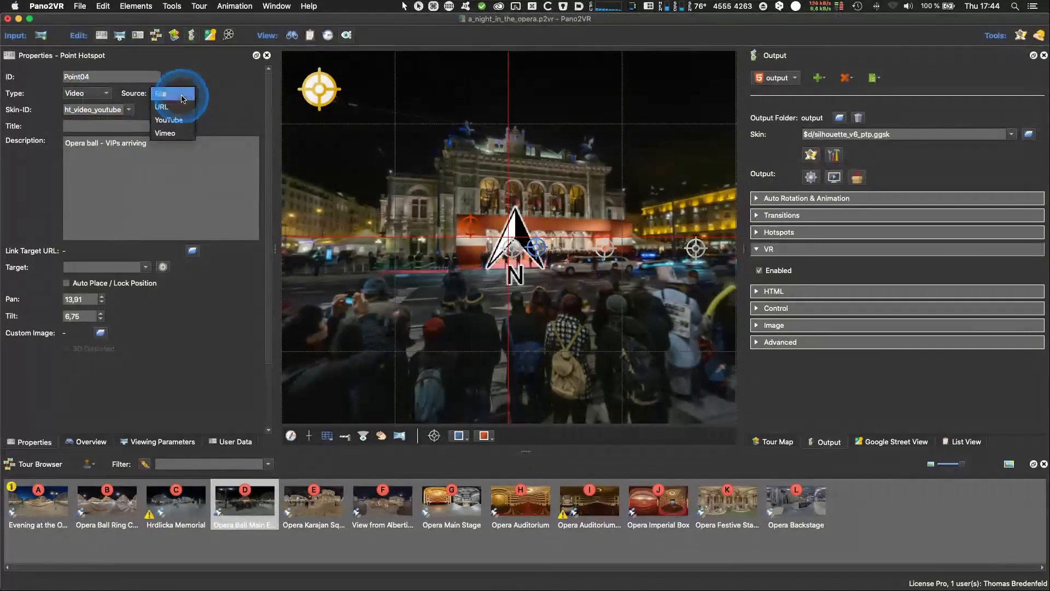
click(173, 119)
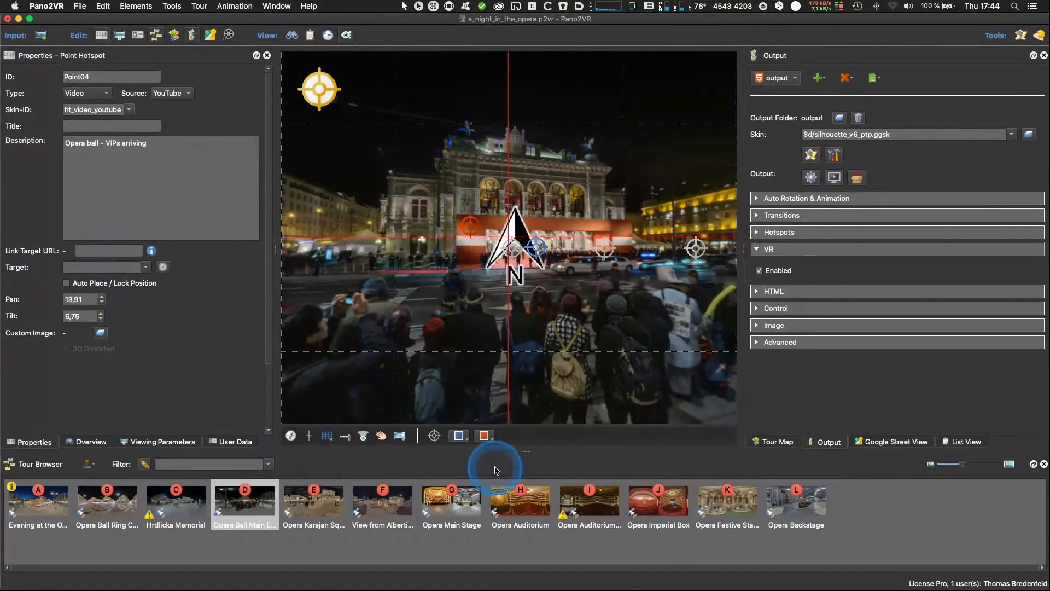
Step: Switch to Panotour Pro and copy the Web video ID of the Opera Ball Main Entrance's video spot
click(558, 586)
drag(889, 395, 818, 389)
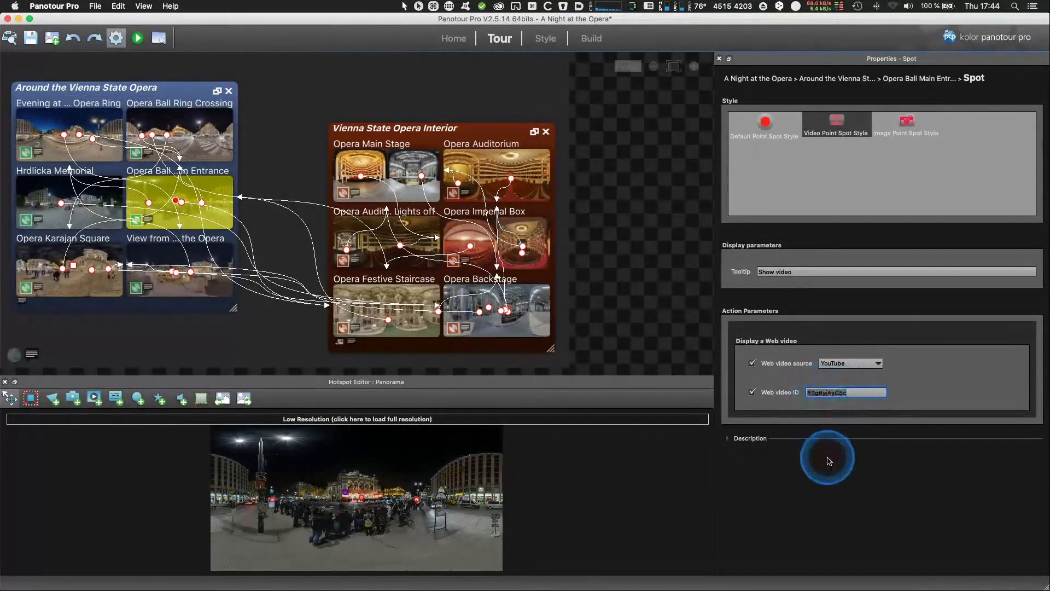
right_click(832, 395)
click(857, 433)
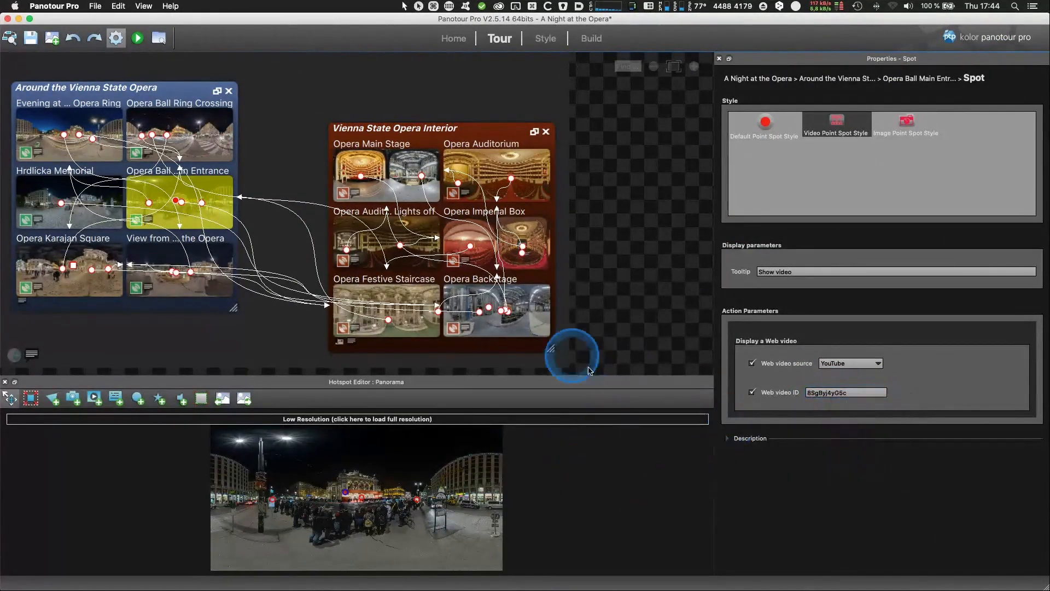
Step: Return to Pano2VR and try the copied video ID 8SgByj4yG5c as the hotspot's link target URL
key(super+Tab)
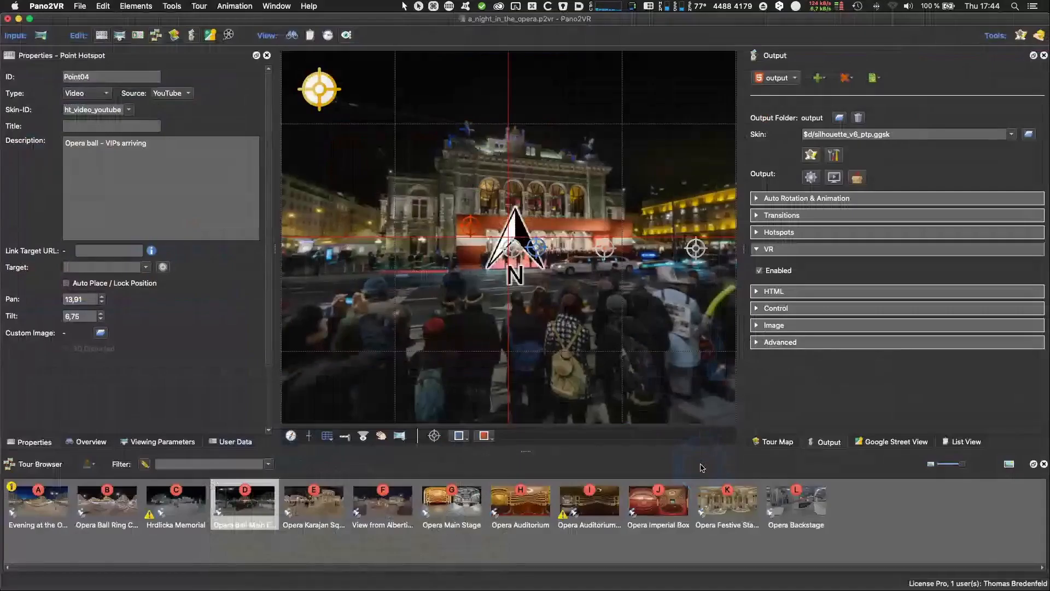
click(89, 252)
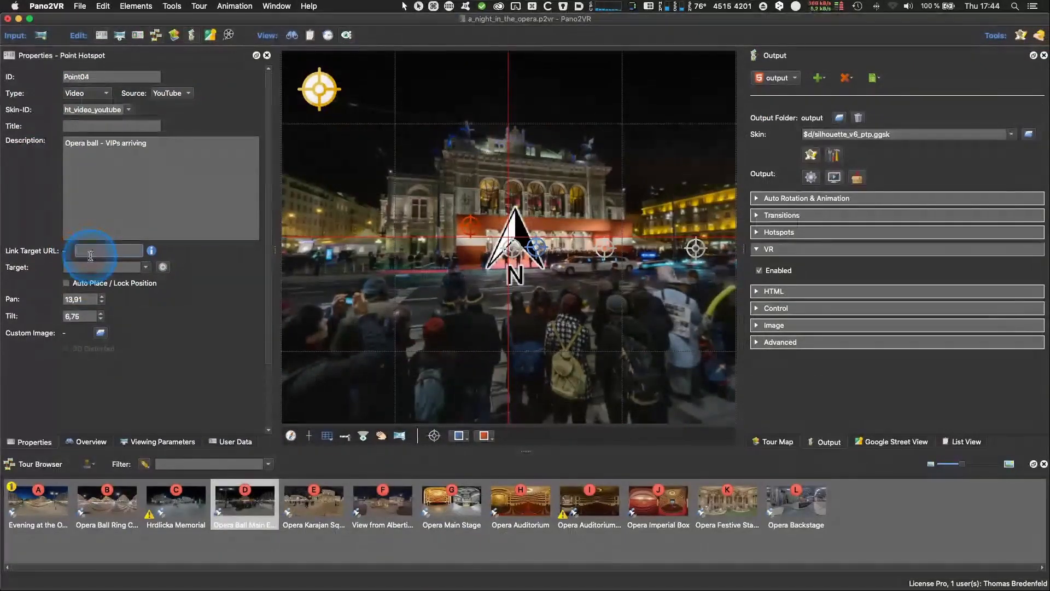
right_click(89, 253)
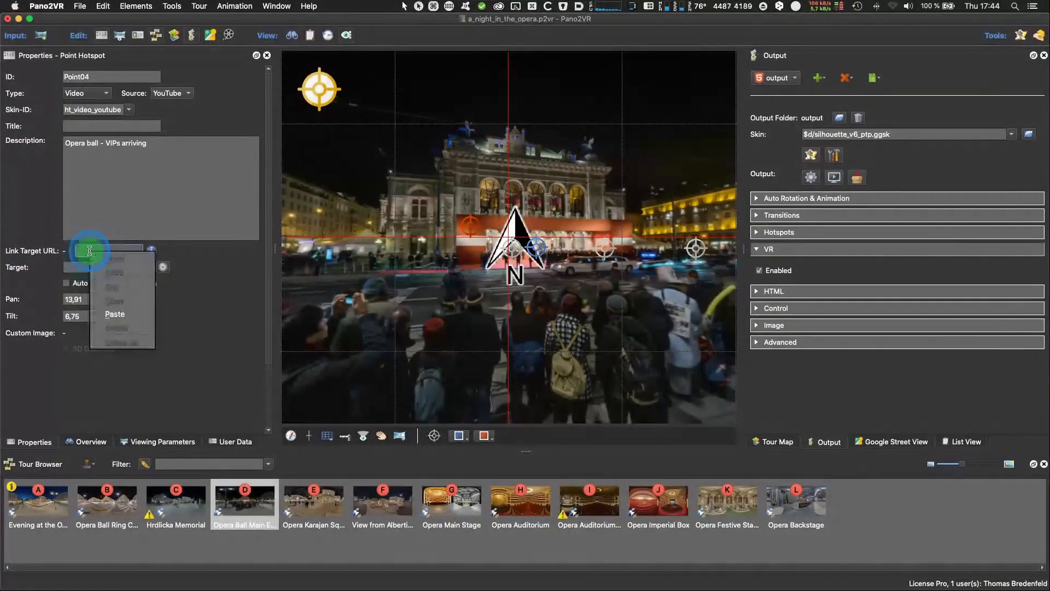
click(124, 313)
click(149, 252)
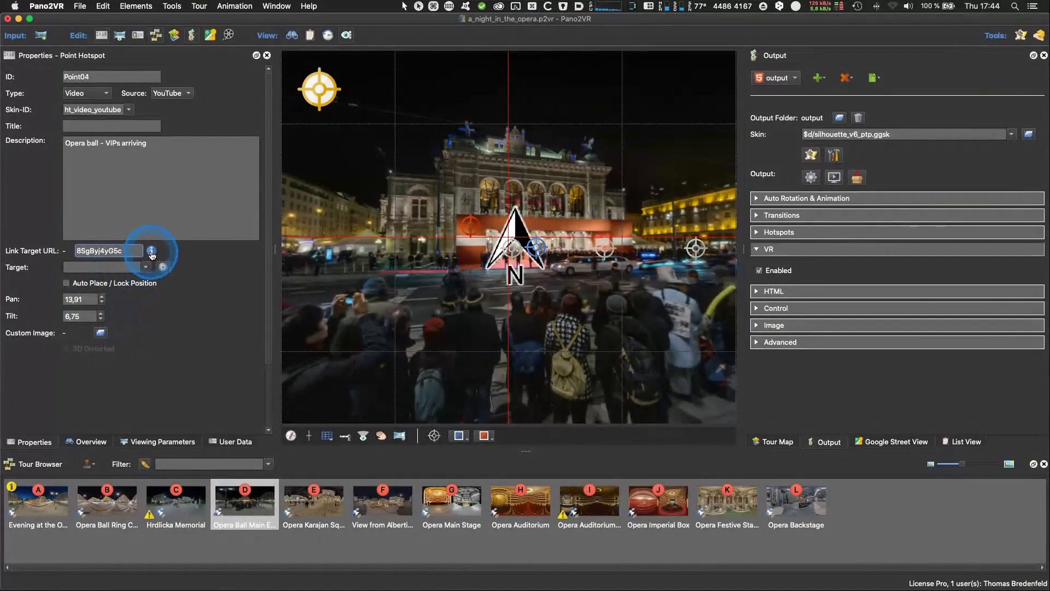
mouse_move(151, 255)
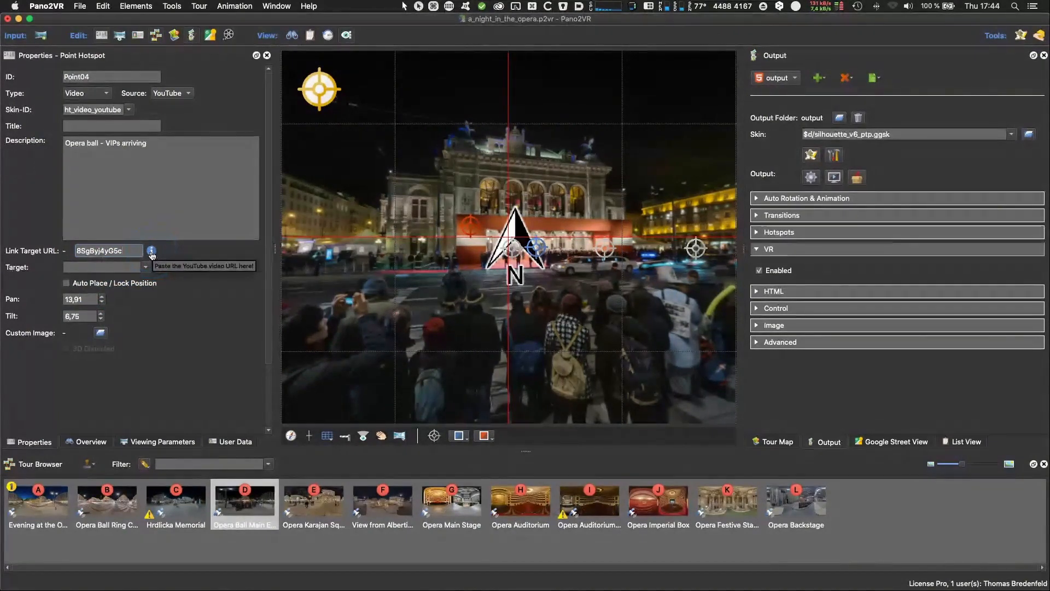
click(160, 326)
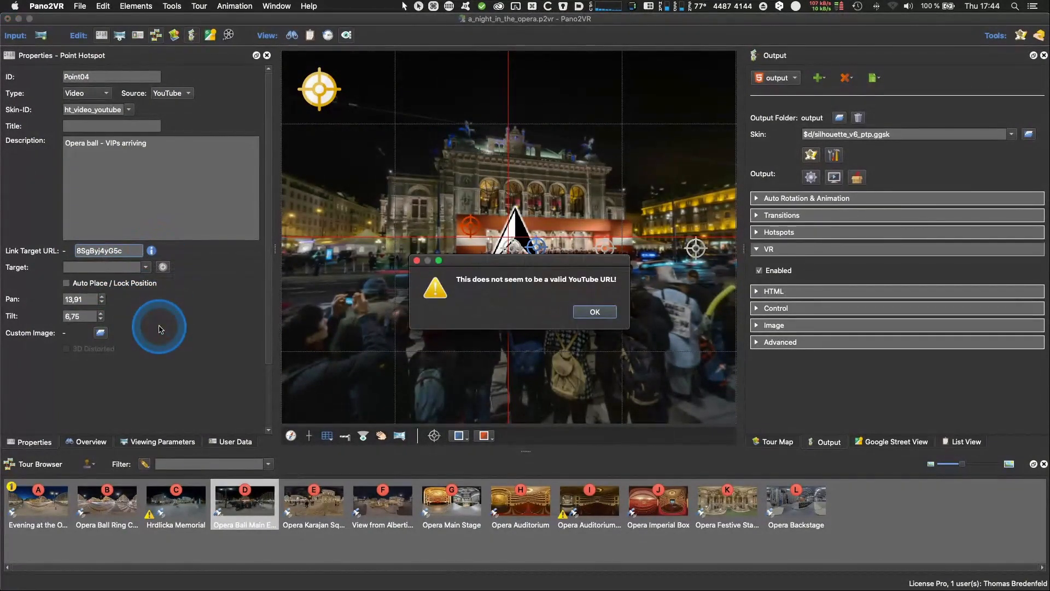
click(599, 314)
click(108, 251)
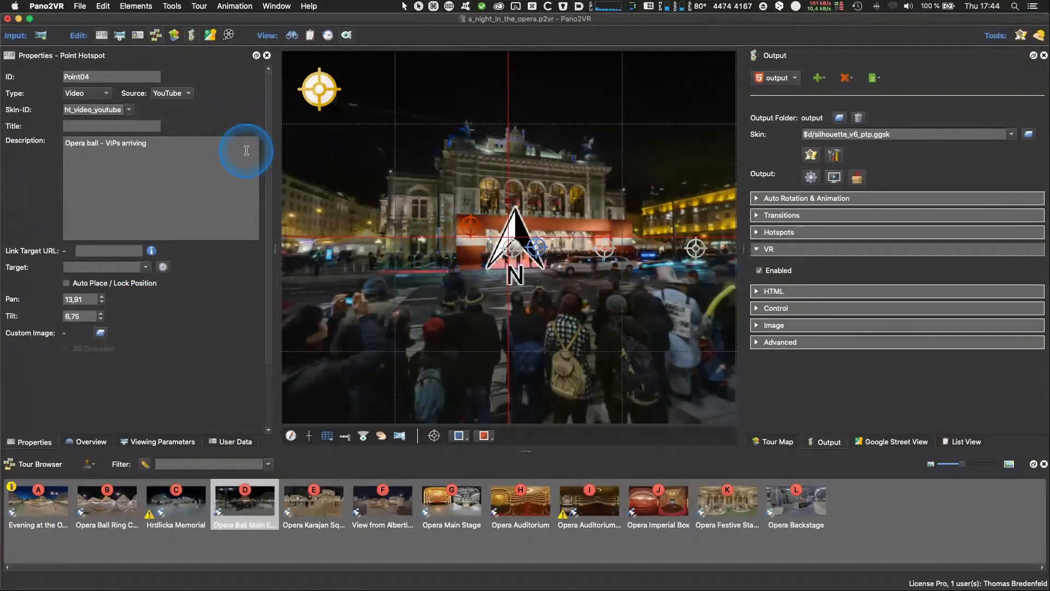
Step: Switch to Firefox, search the web for "youtube" and open the YouTube site
key(super+Tab)
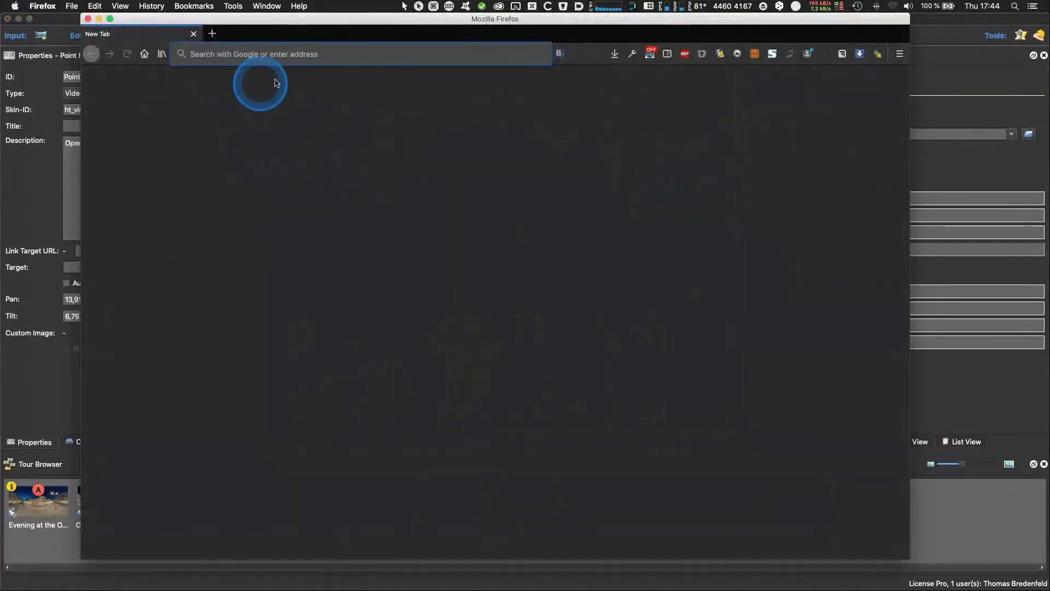
text(youtbe)
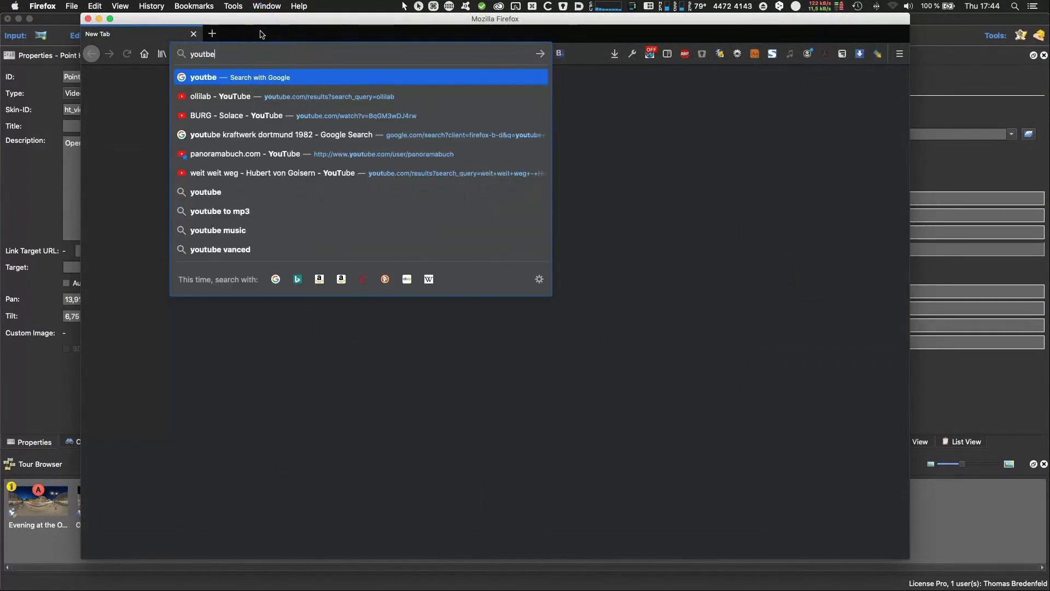
key(Down)
key(Down)
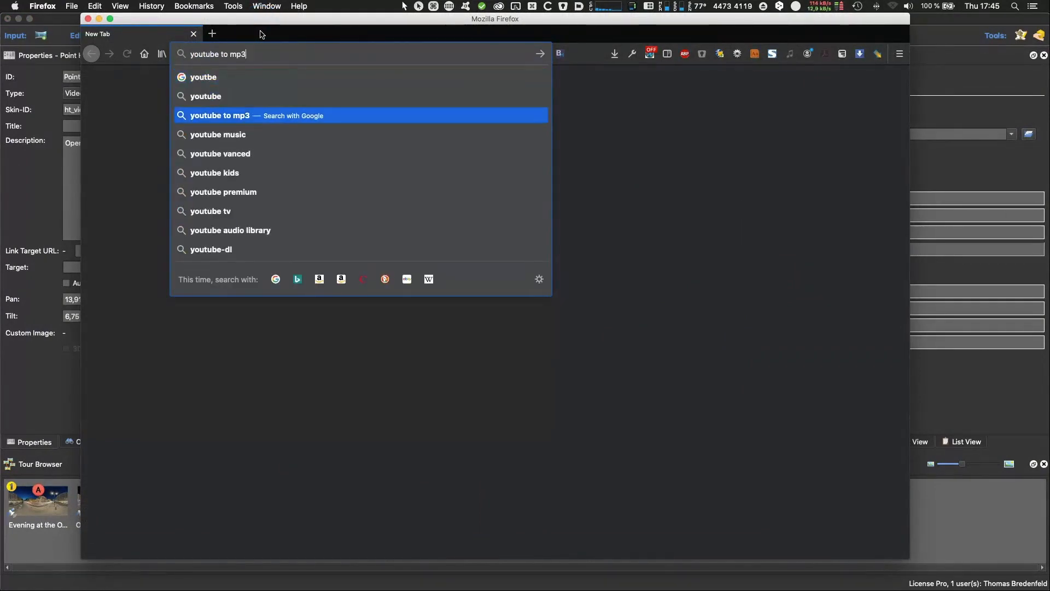
key(Up)
key(Return)
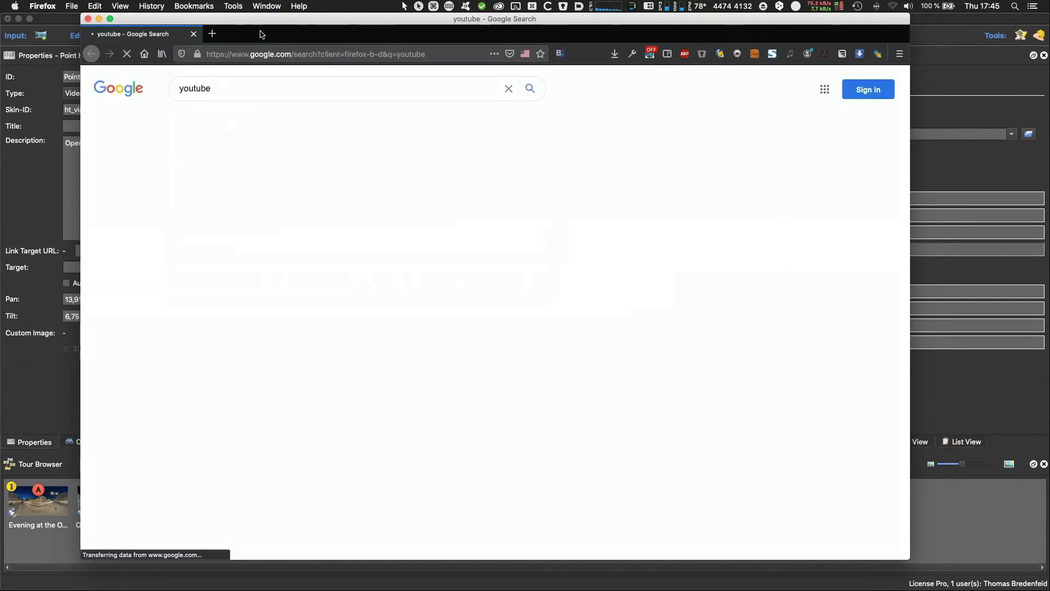
click(195, 88)
drag(222, 90, 155, 89)
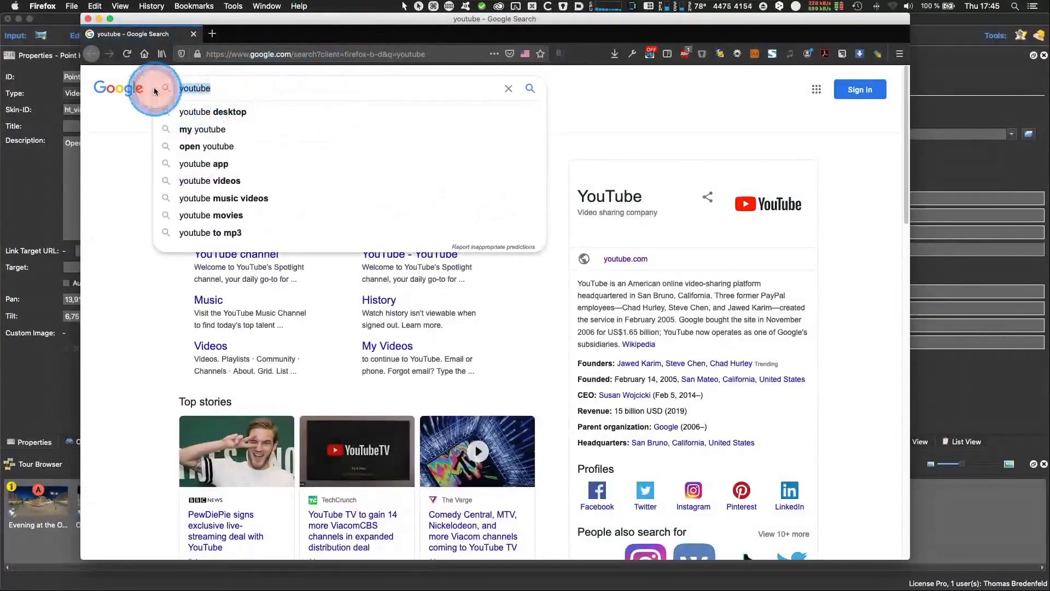
click(155, 348)
click(202, 181)
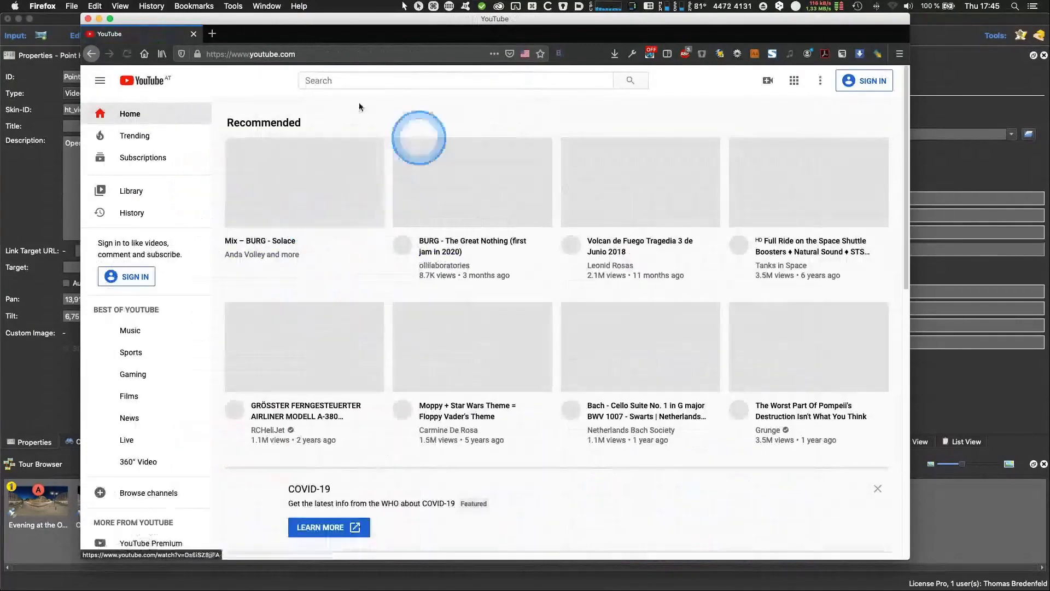
Step: Search YouTube for the video ID 8SgByj4yG5c and open the "Der Wiener Opernball | Trailer" video
click(336, 82)
text(8SgByj4vG5c)
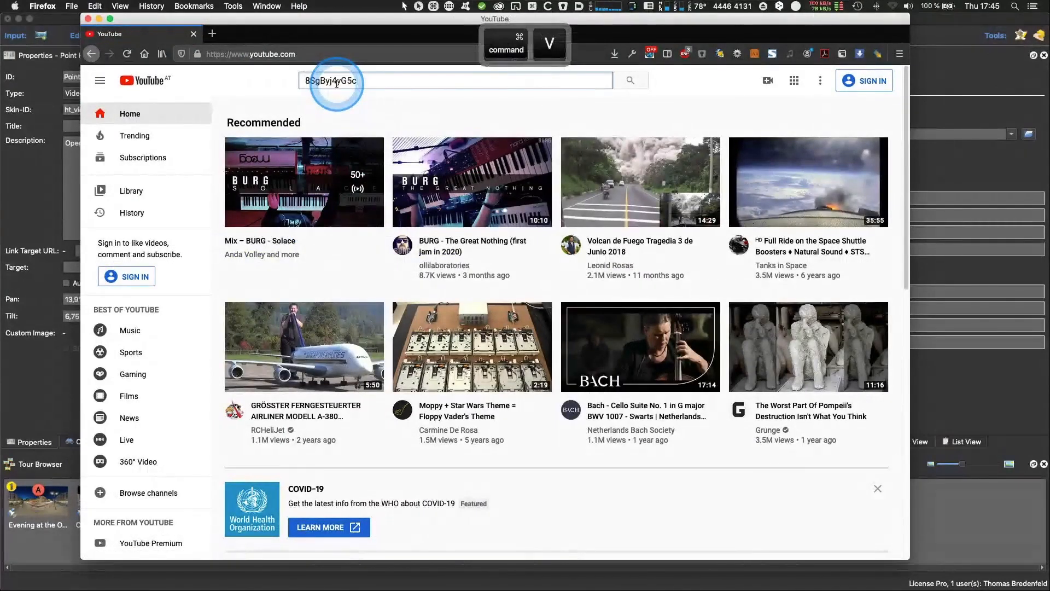
key(Return)
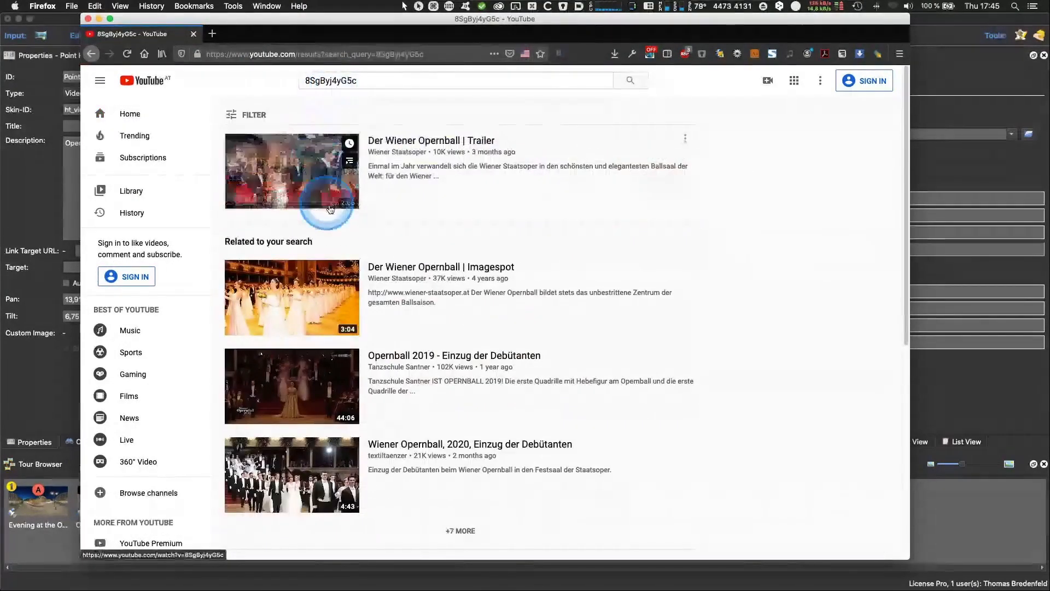
click(457, 143)
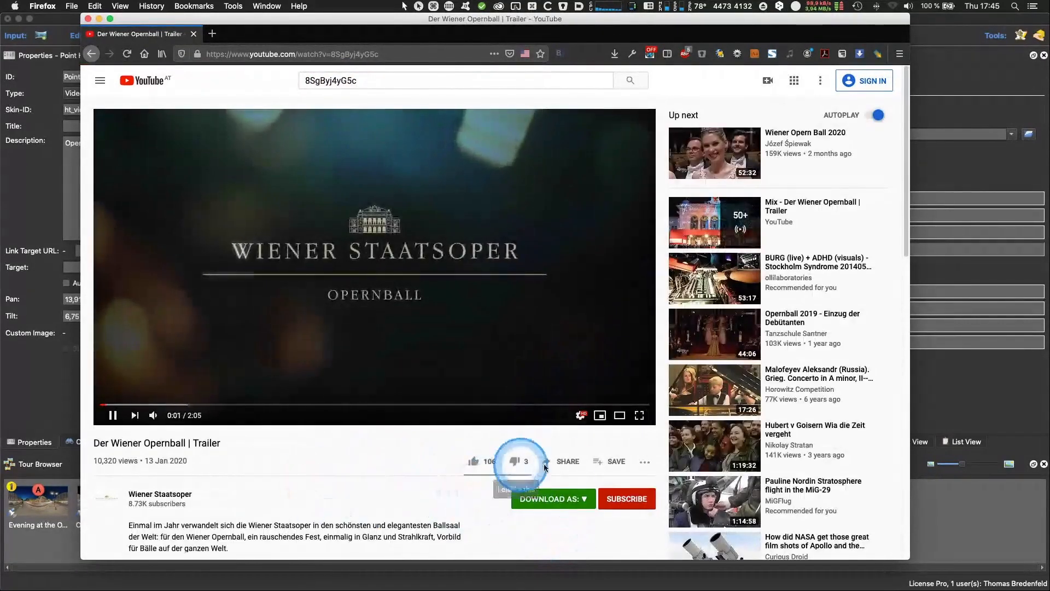
Step: Copy the share link of the "Der Wiener Opernball | Trailer" video and pause its playback
click(577, 462)
click(599, 334)
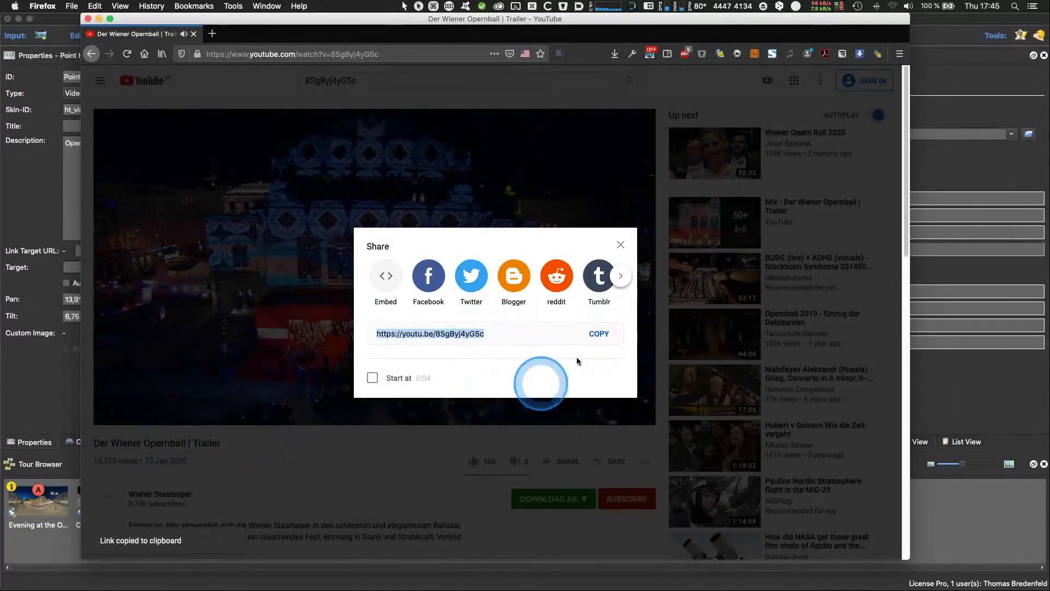
click(626, 250)
click(380, 206)
Step: Return to Pano2VR and paste the copied YouTube share link as the video hotspot's link target URL
click(60, 141)
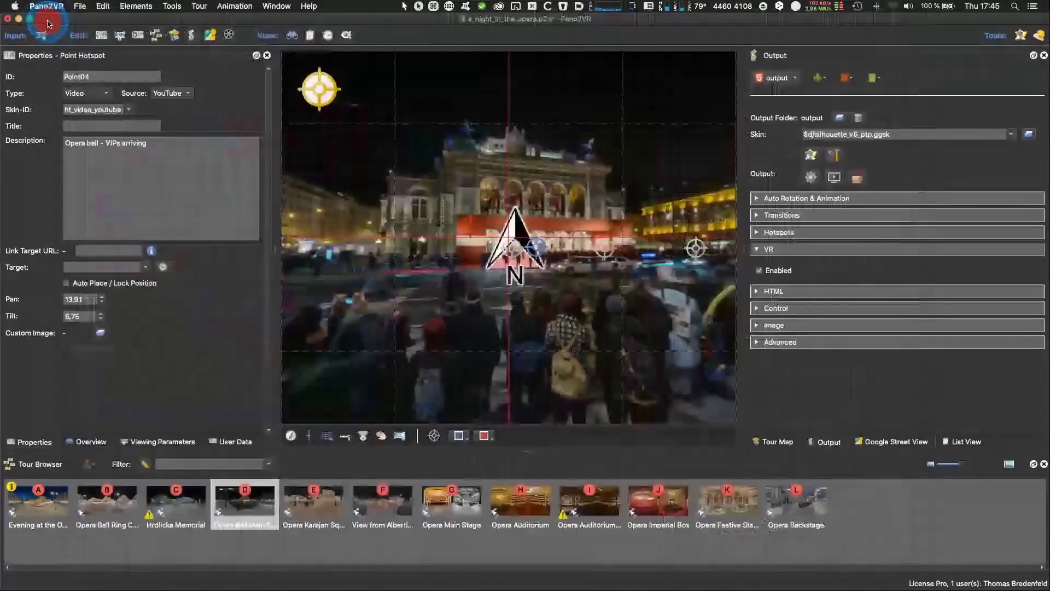
click(101, 280)
right_click(93, 251)
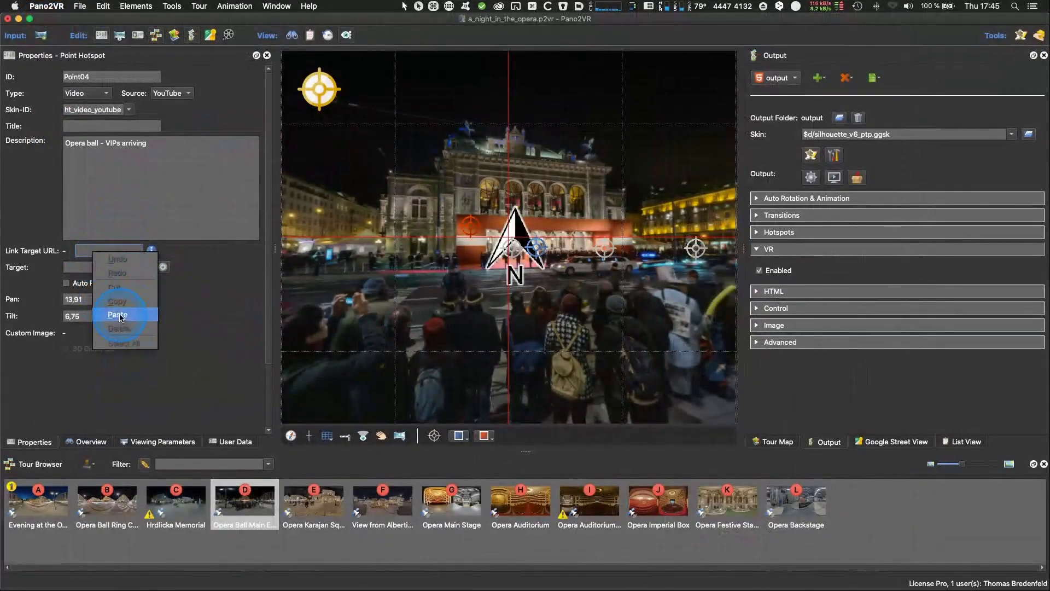
click(120, 316)
click(87, 268)
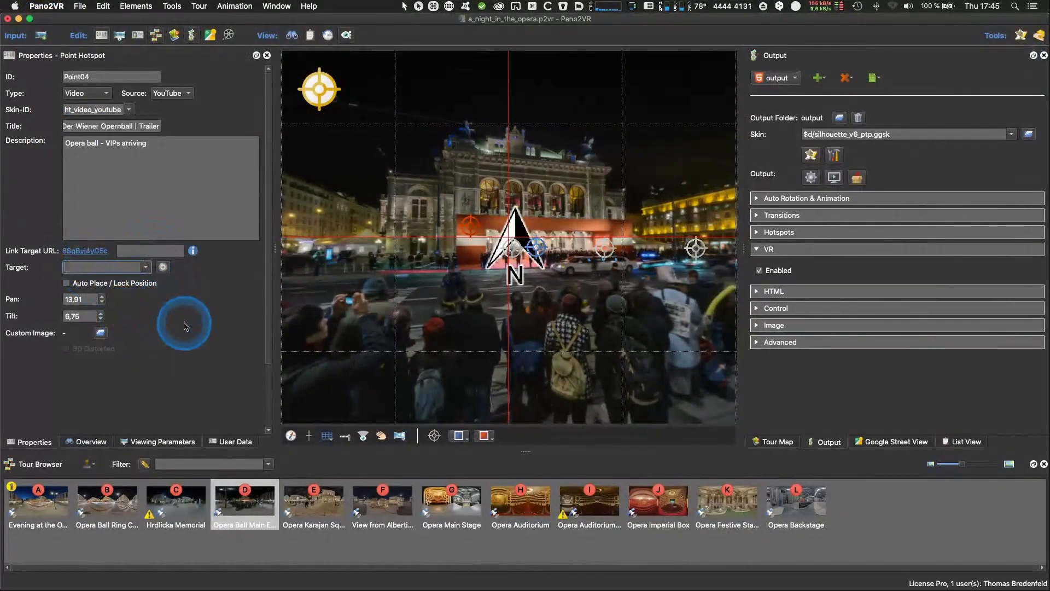
click(75, 263)
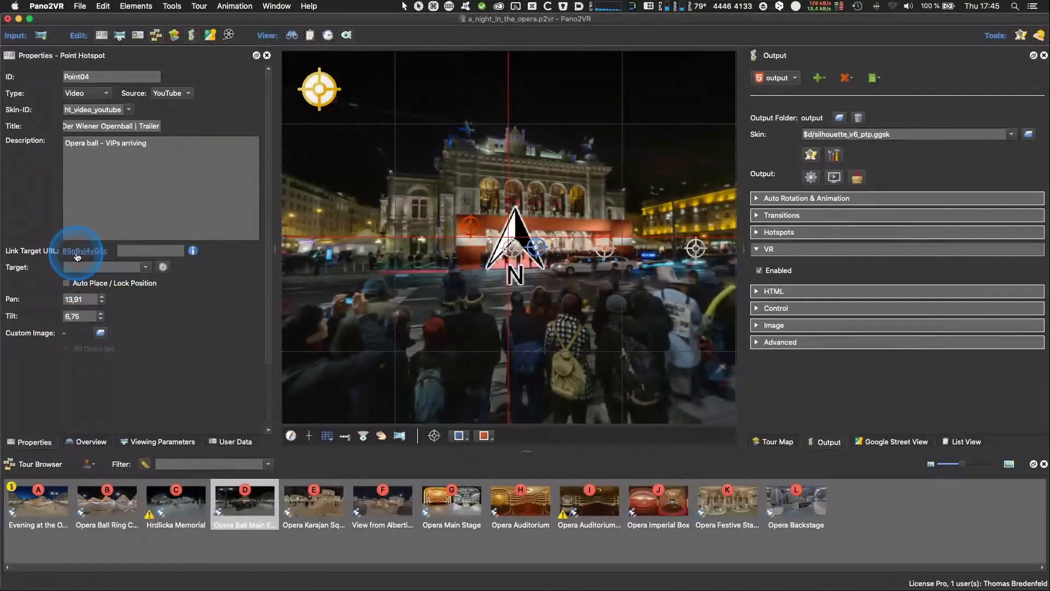
click(162, 250)
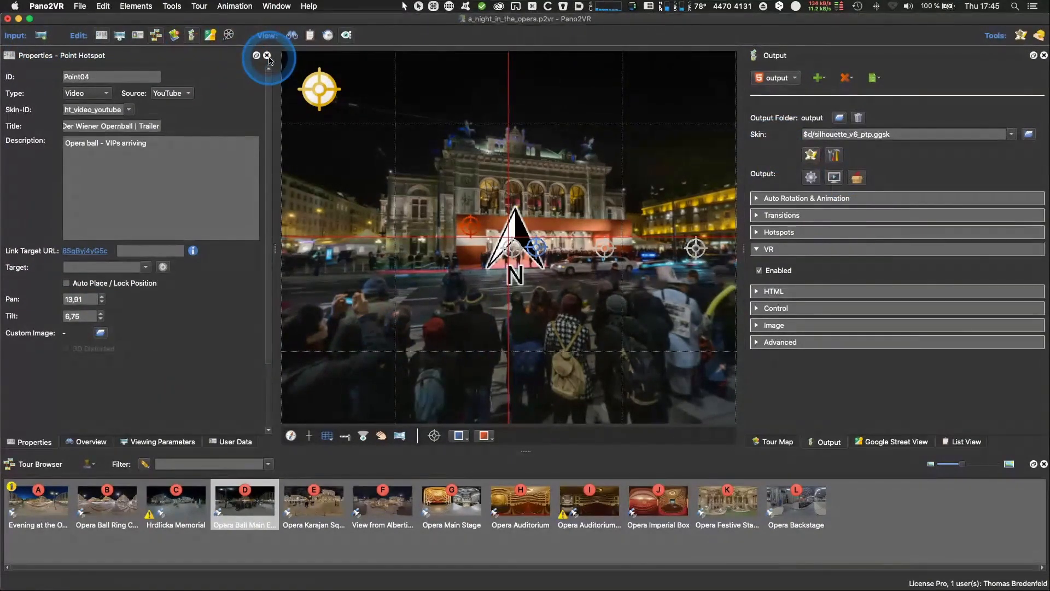
Step: Save the Pano2VR project, generate the tour output and open it in the browser
key(super+s)
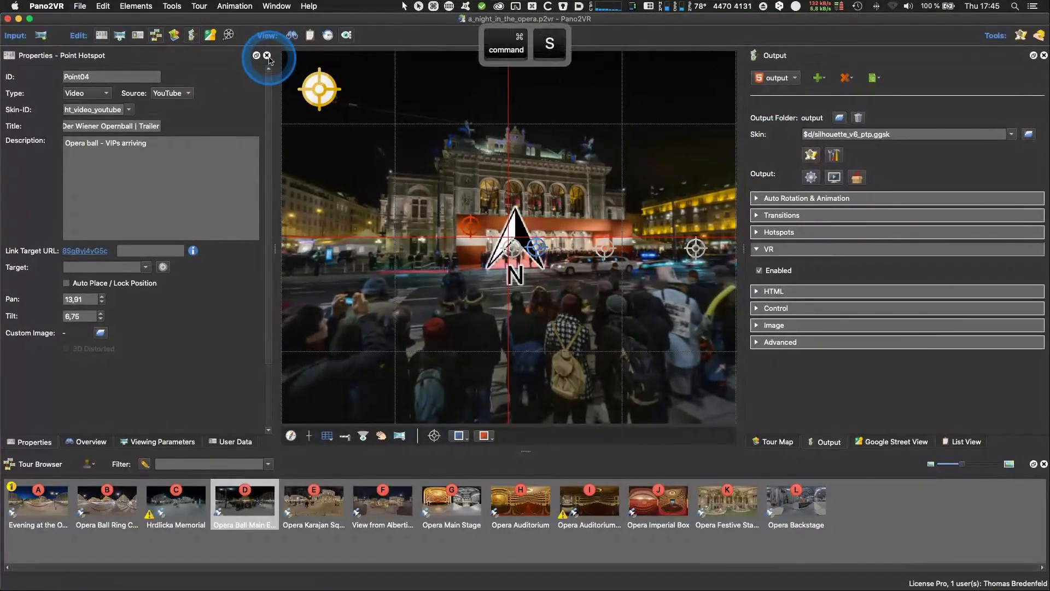
click(810, 178)
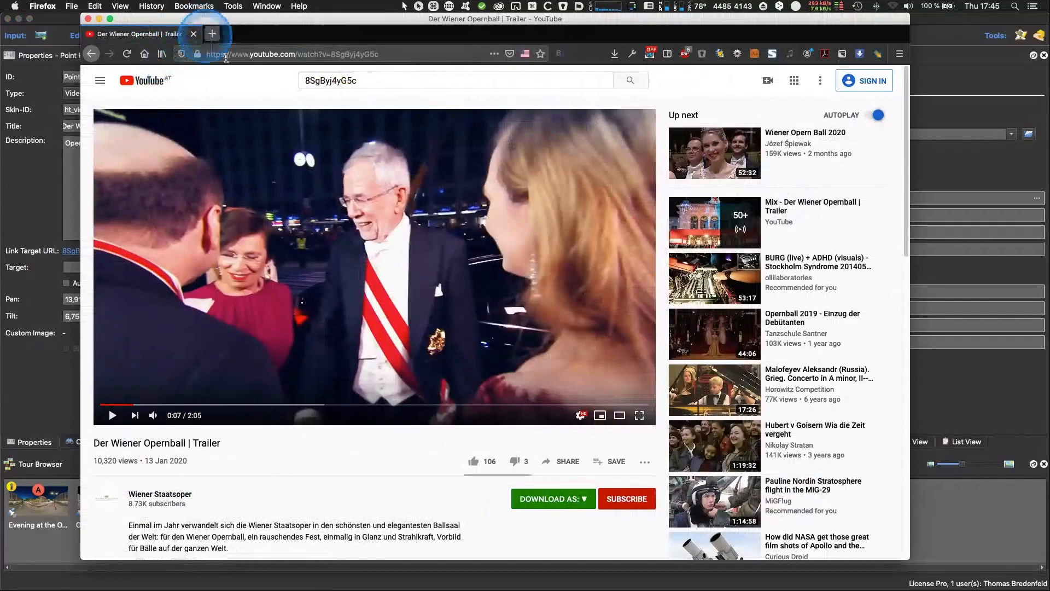
click(65, 20)
click(832, 177)
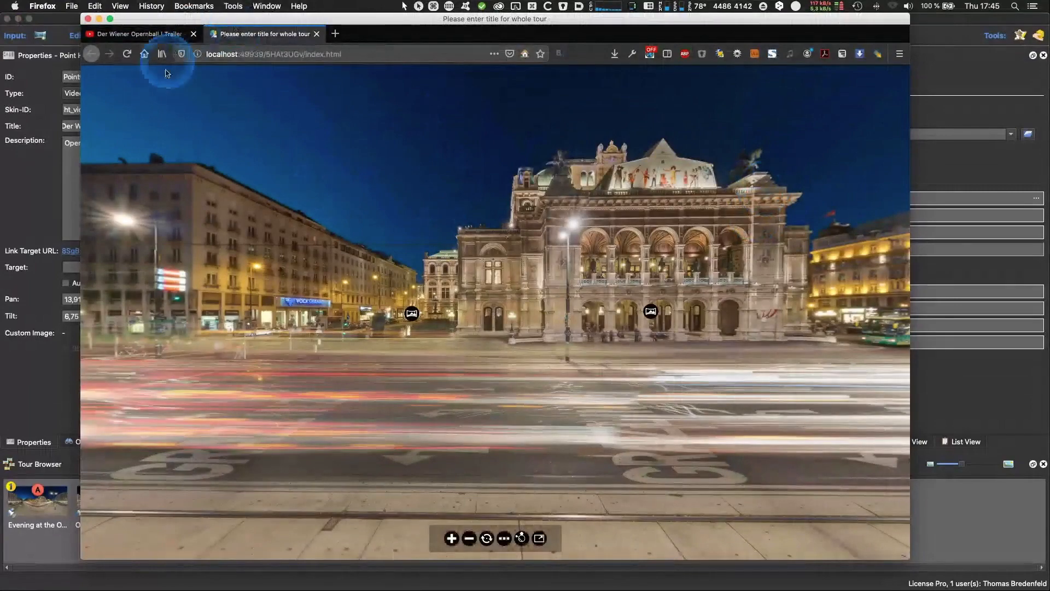
Step: Reload the tour in the browser and look around the opening panorama of the opera square
click(127, 53)
drag(620, 383, 421, 363)
drag(462, 321, 439, 339)
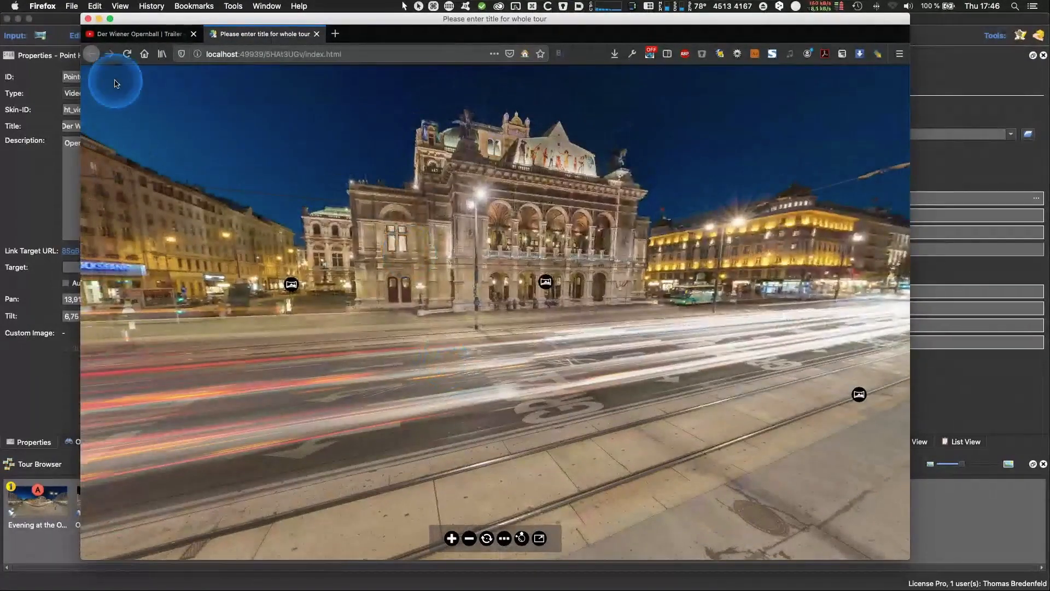
drag(596, 392, 615, 403)
Step: Return to Pano2VR, save the project, regenerate the output and open the tour in the browser again
click(46, 25)
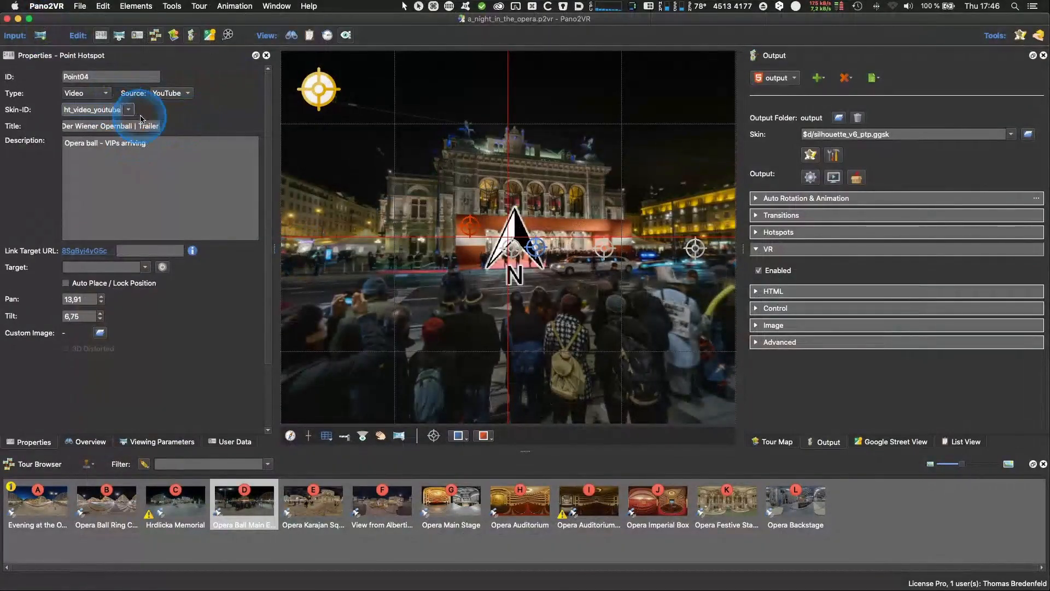
click(88, 94)
click(88, 94)
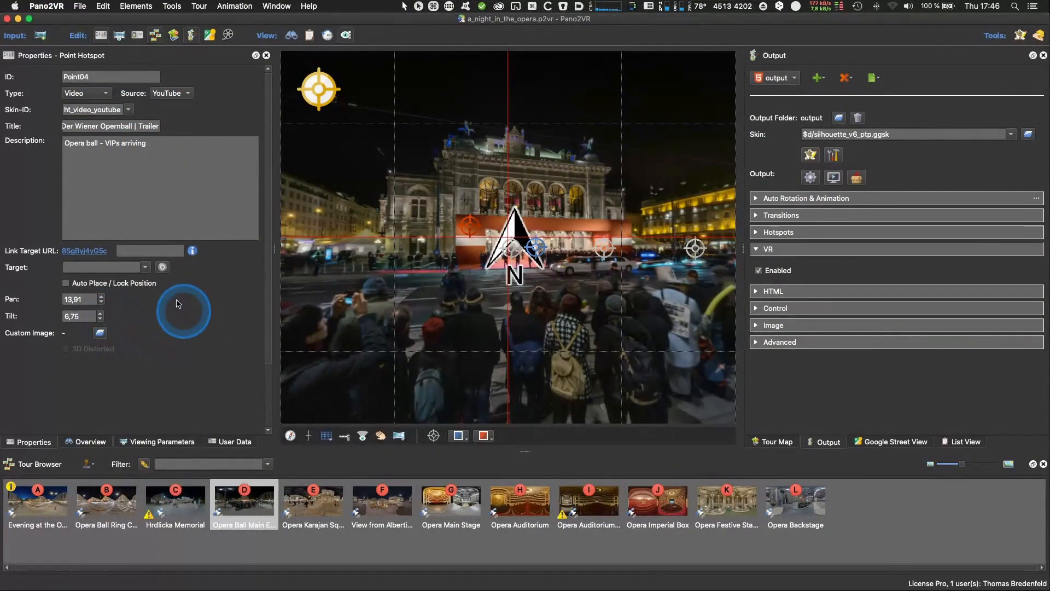
click(156, 363)
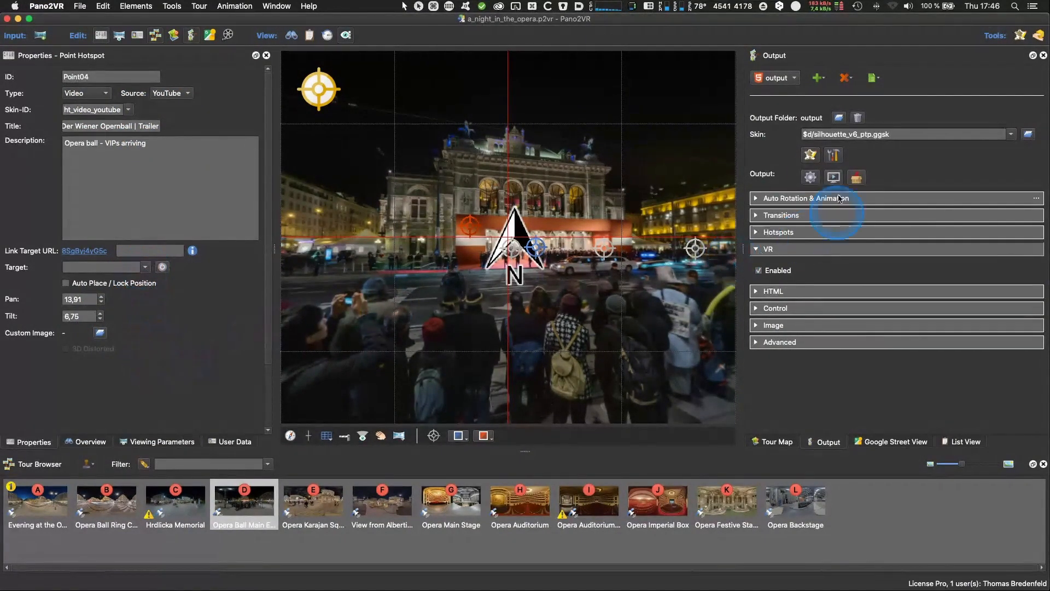
key(super+s)
click(810, 177)
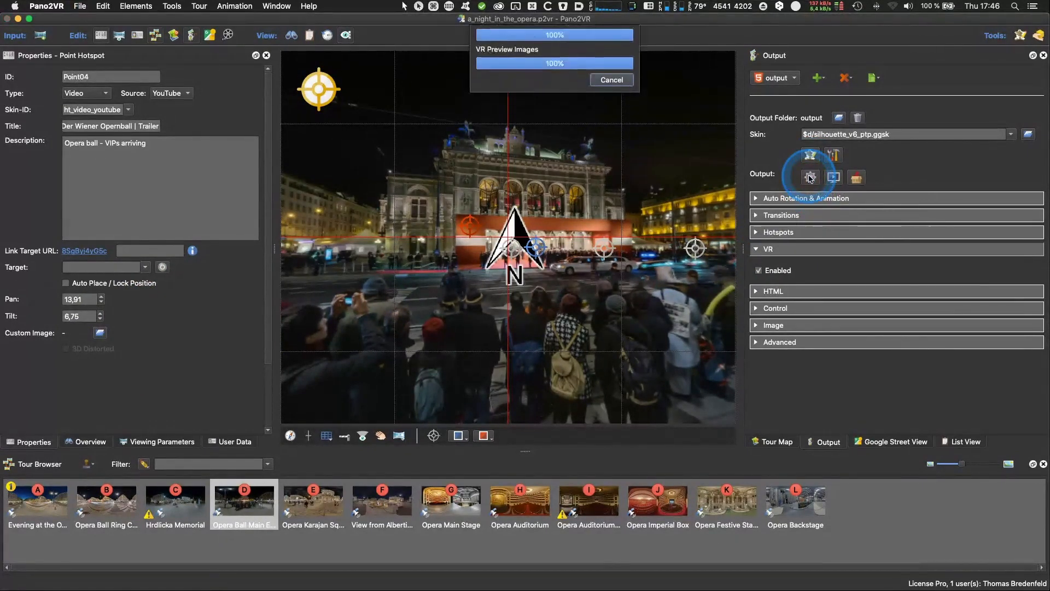
click(832, 179)
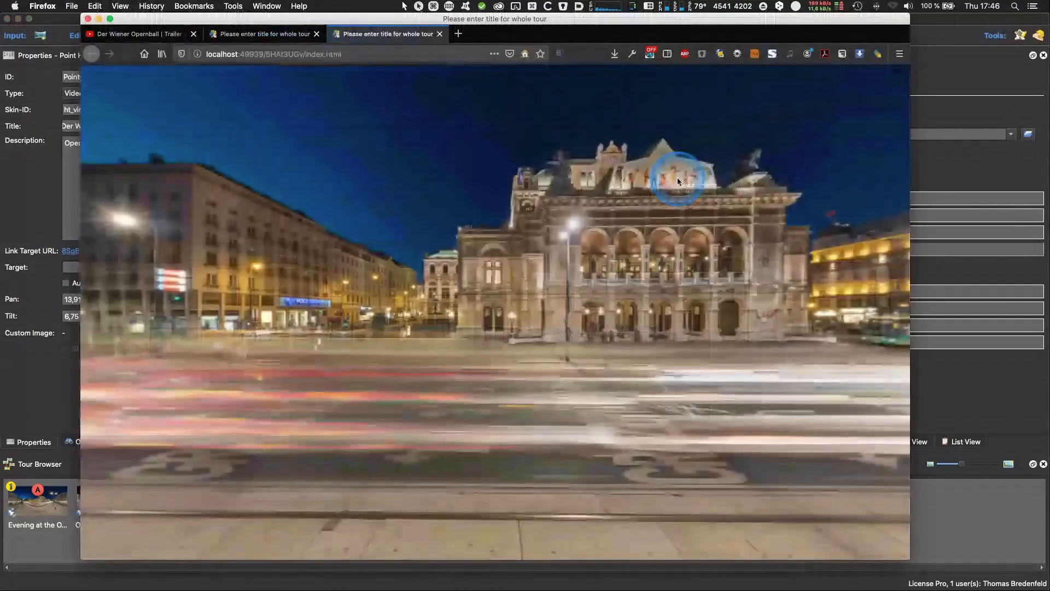
Step: Look around the opening panorama in the new tour preview and compare it with the earlier preview
click(566, 268)
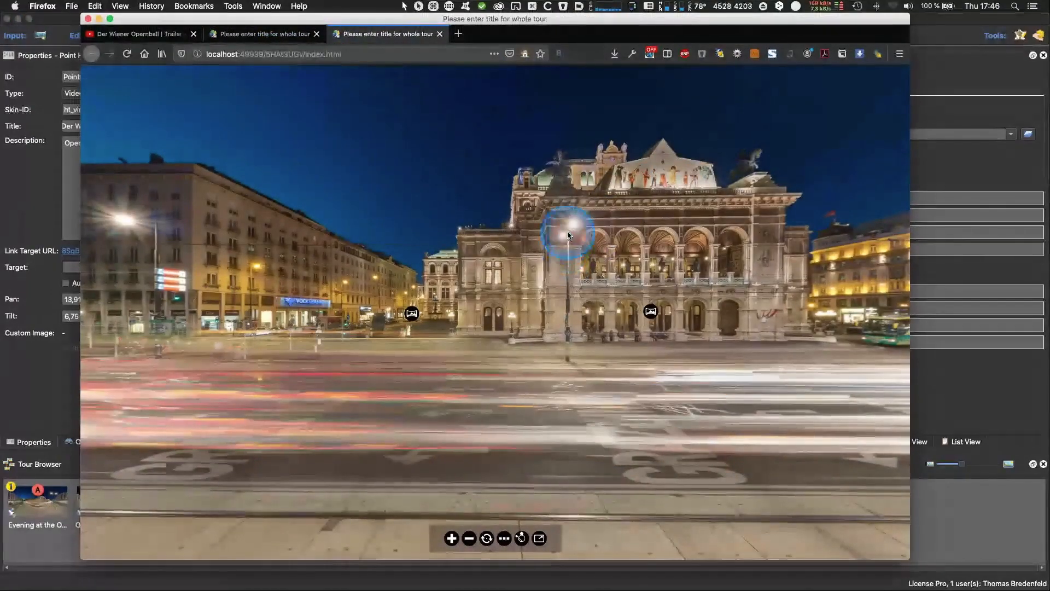
drag(569, 262, 440, 317)
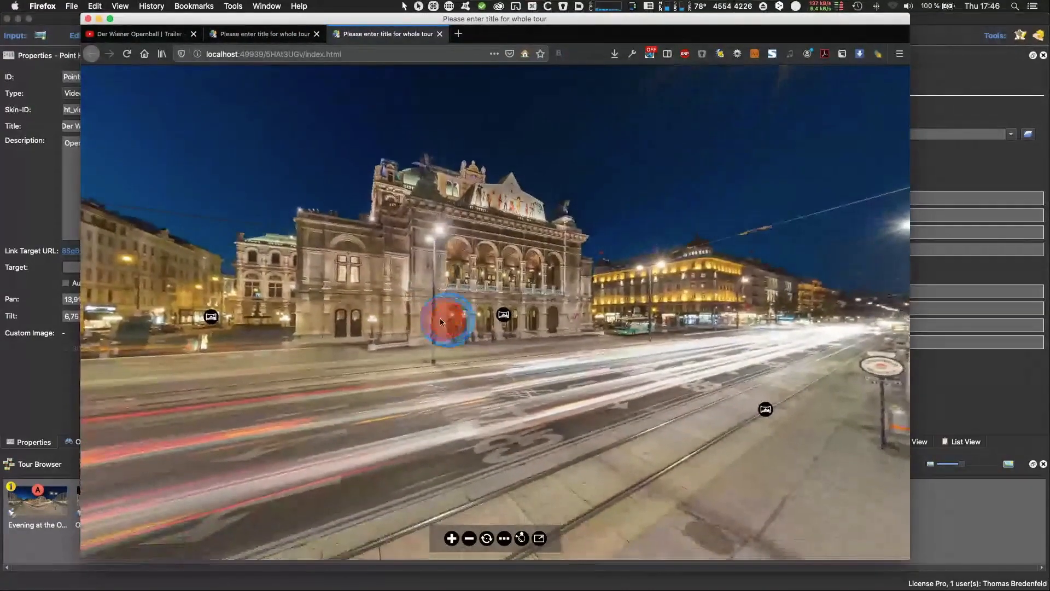
click(260, 35)
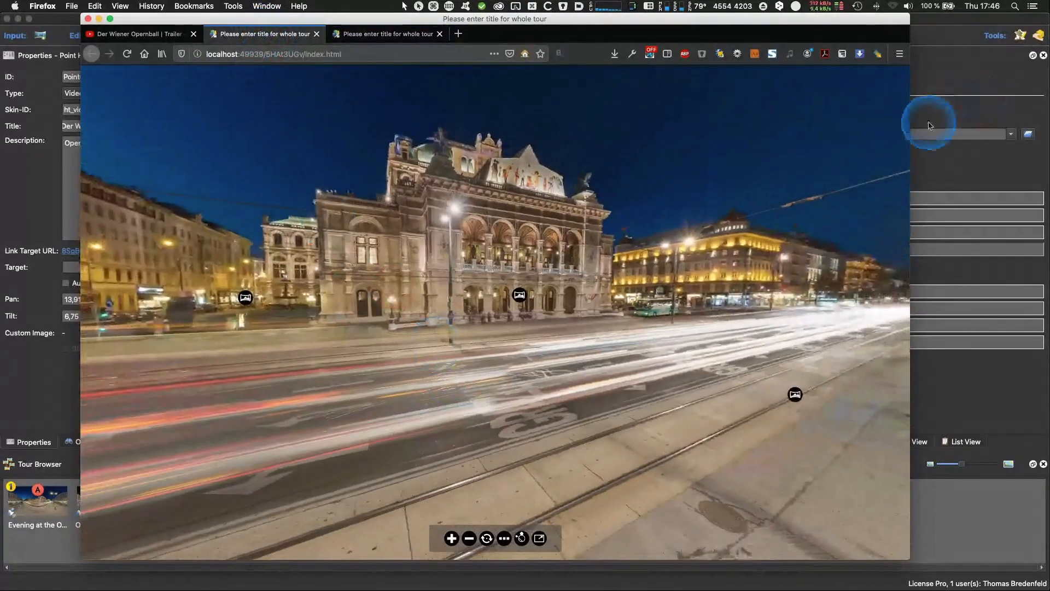
Step: Return to Pano2VR, open the skin silhouette_v6_ptp.ggsk in the Skin Editor and make its window smaller
click(950, 85)
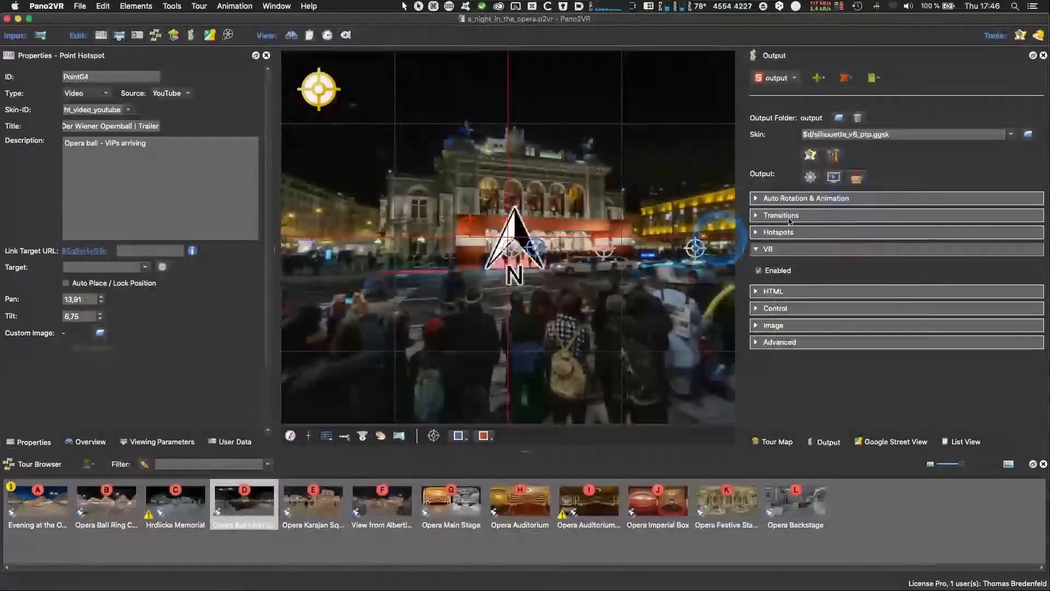
click(811, 155)
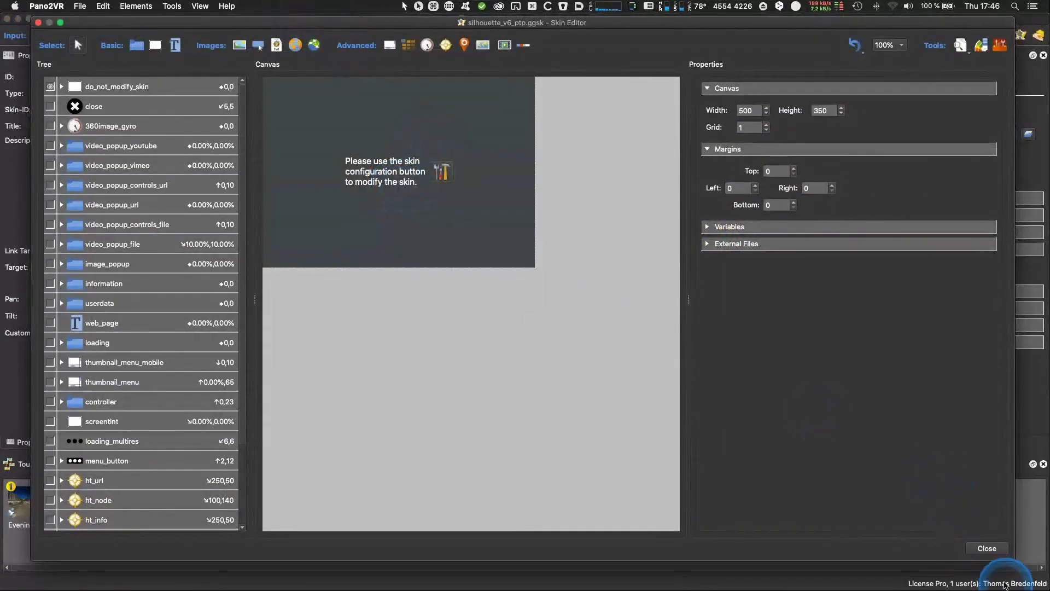
drag(1011, 560, 929, 539)
drag(469, 25, 563, 48)
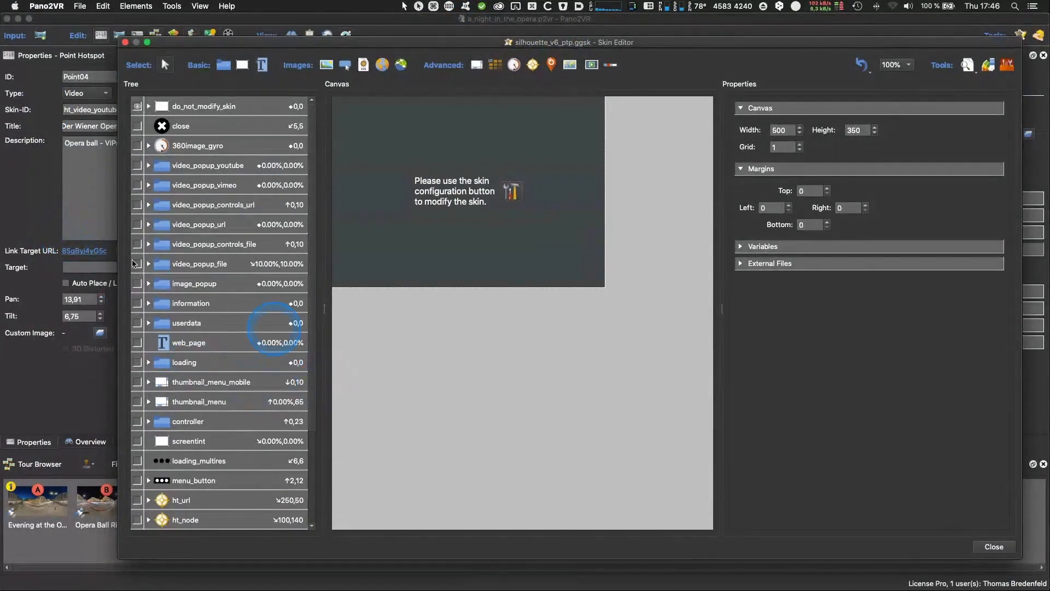
click(29, 212)
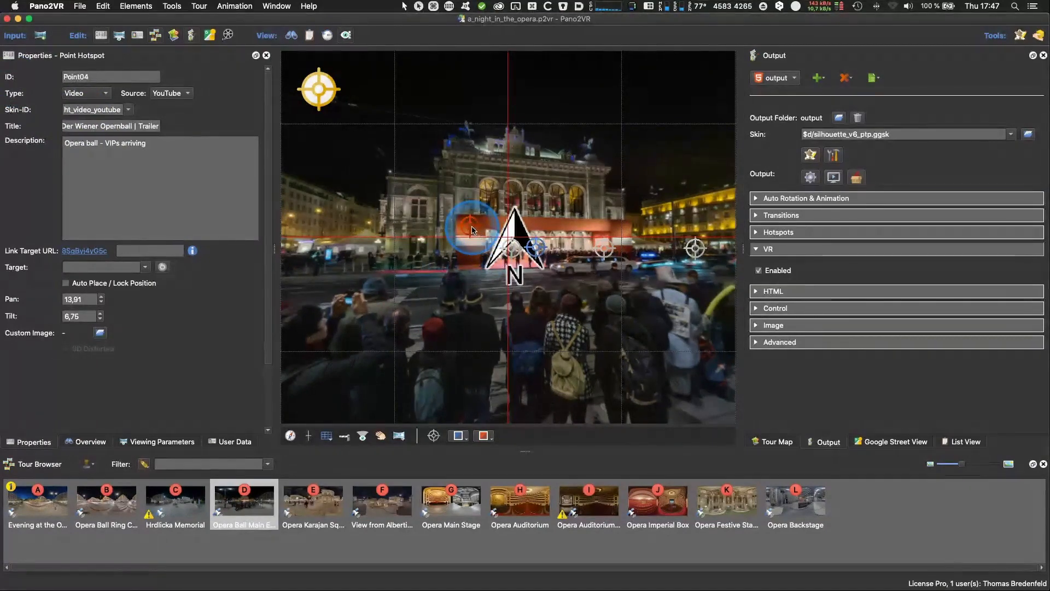
mouse_move(473, 229)
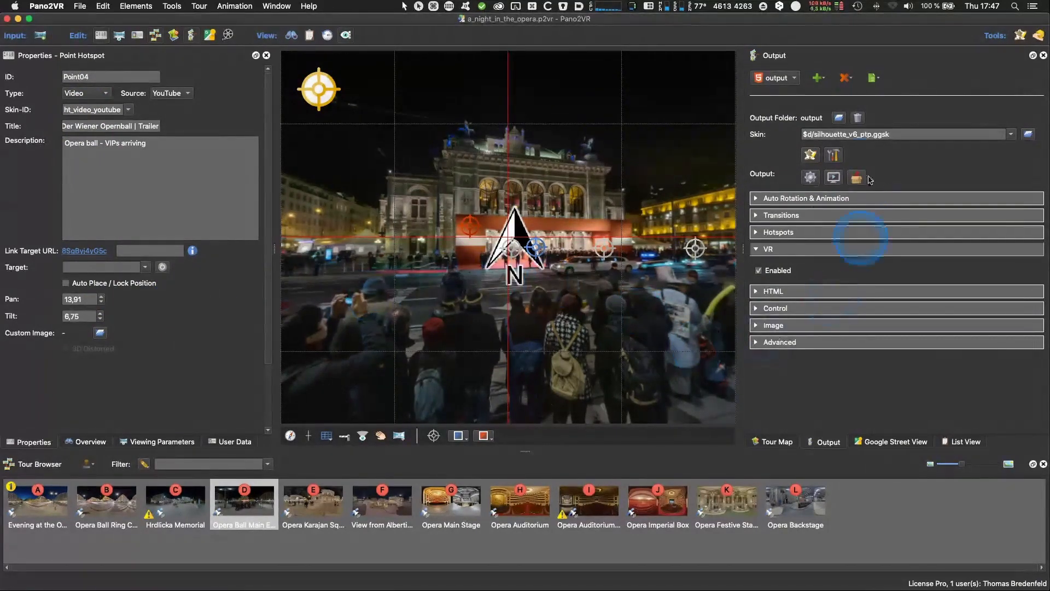
Step: Hide the do_not_modify_skin element in the Skin Editor and arrange its window so the hotspot properties stay visible beside it
click(811, 157)
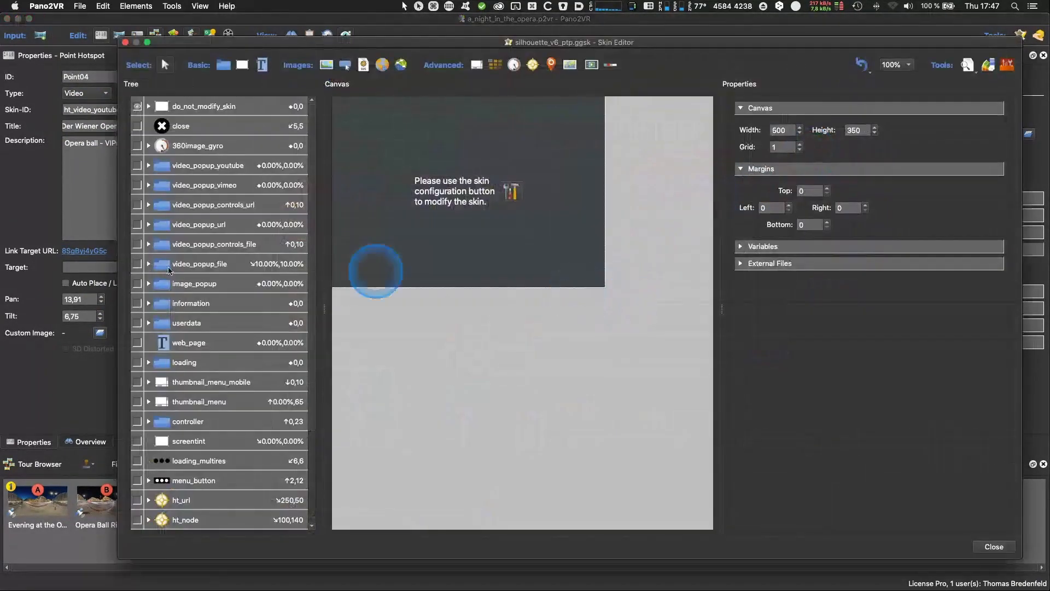
click(137, 107)
scroll(215, 466, down, 5)
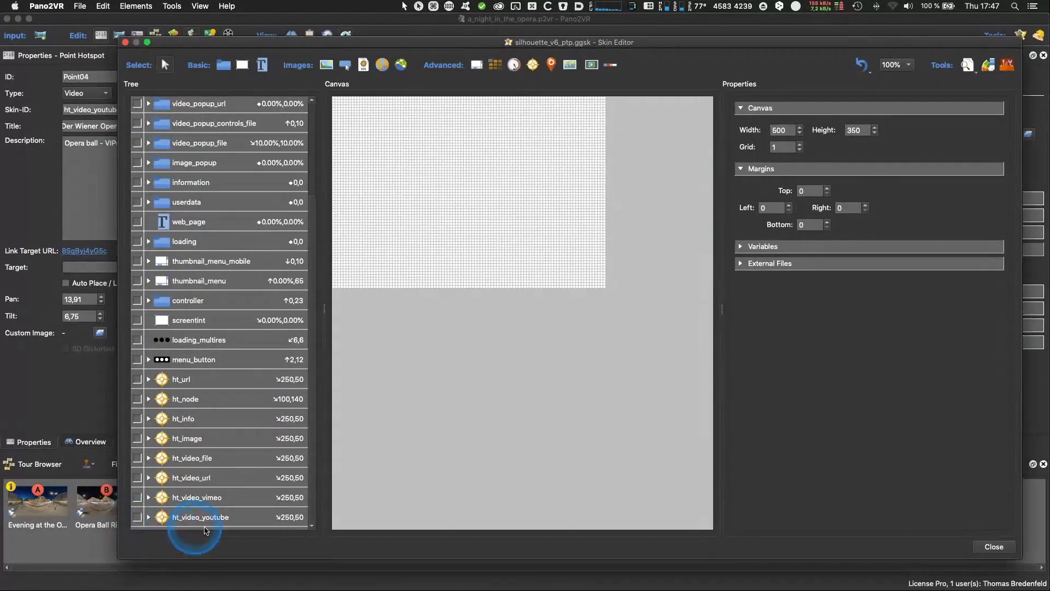
mouse_move(254, 42)
mouse_down()
mouse_move(271, 34)
mouse_move(258, 31)
mouse_up()
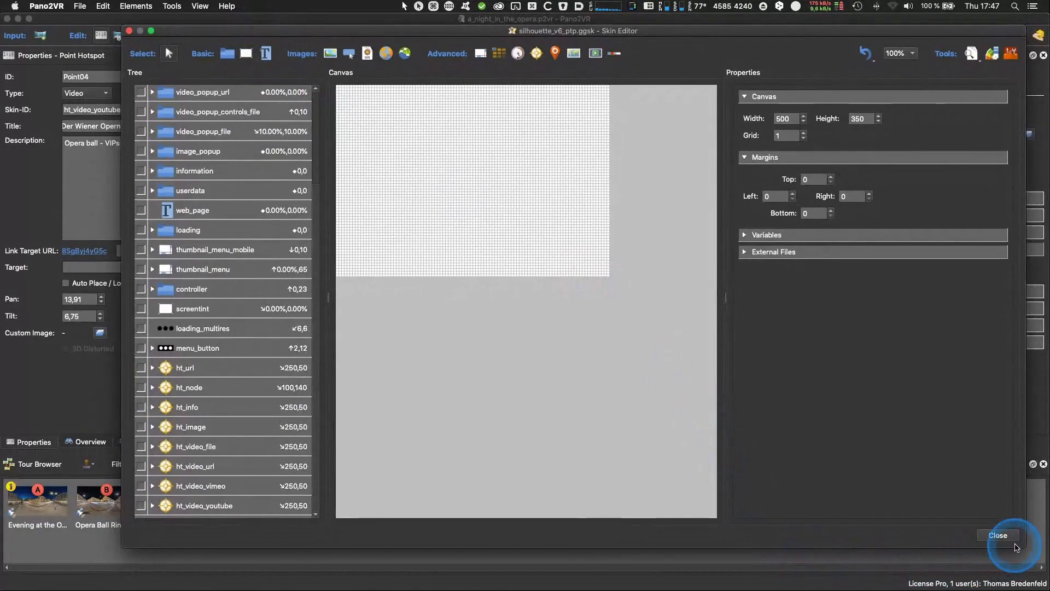
drag(1025, 530, 974, 523)
drag(412, 37, 453, 33)
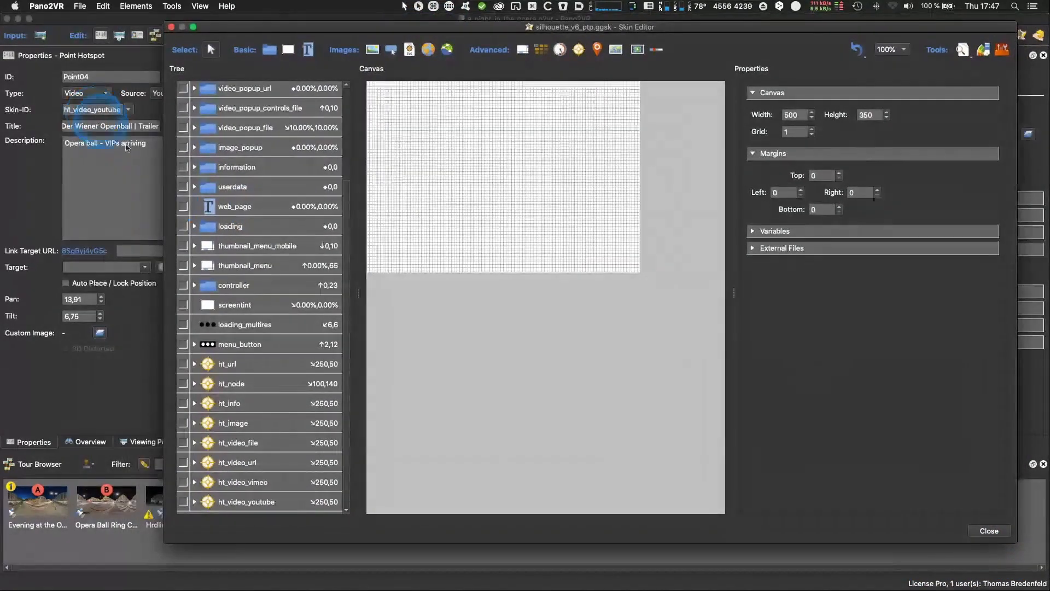
Step: Show the ht_video_youtube hotspot template on the skin canvas and expand its child elements
click(230, 484)
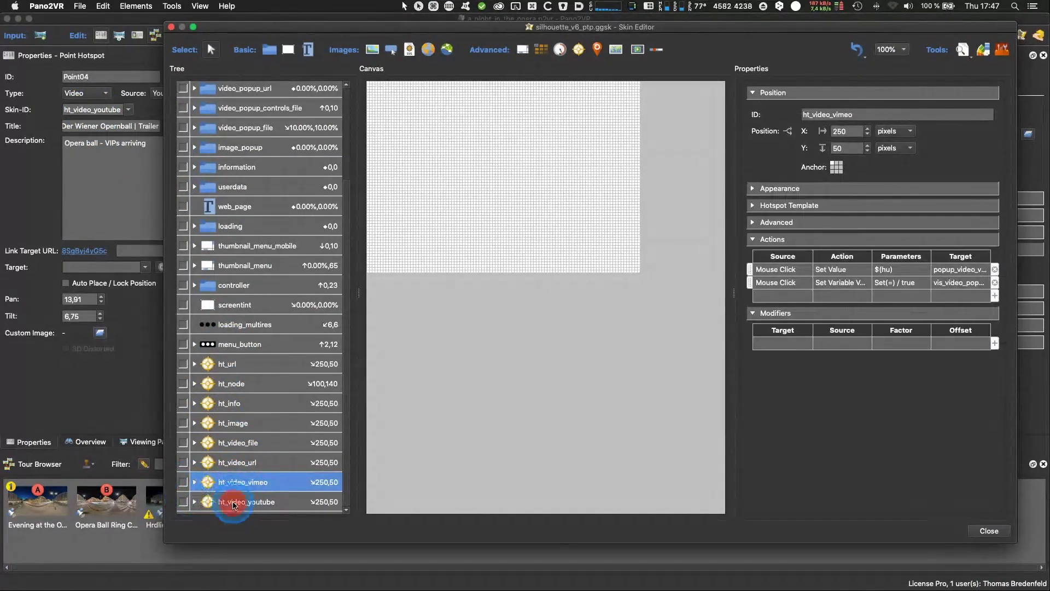
click(198, 505)
click(184, 503)
click(194, 502)
scroll(290, 378, down, 3)
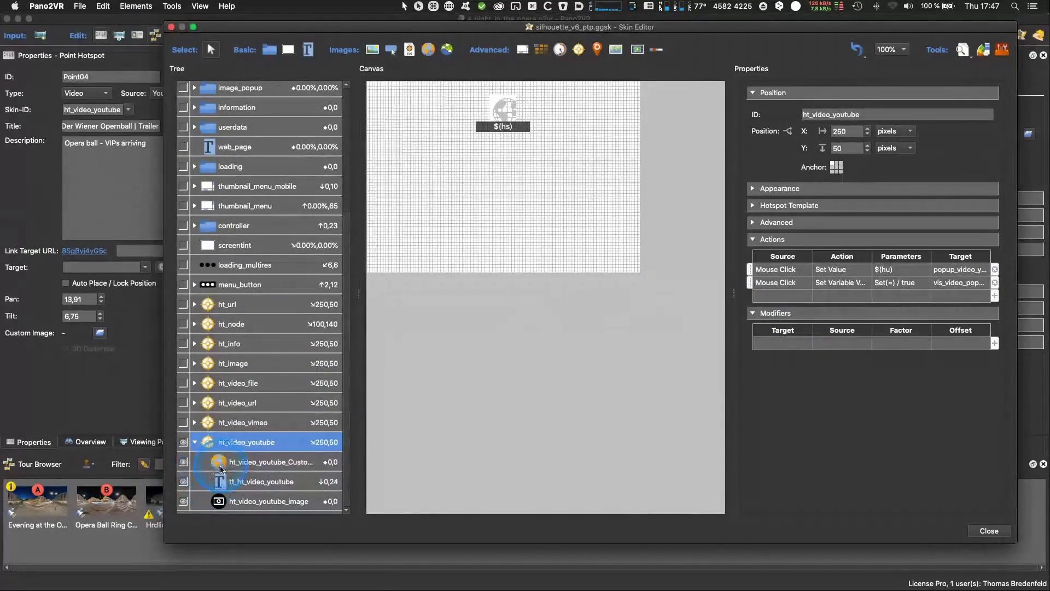
Step: Examine the template's tooltip text and image elements, and widen the properties area to read the actions of ht_video_youtube
click(257, 484)
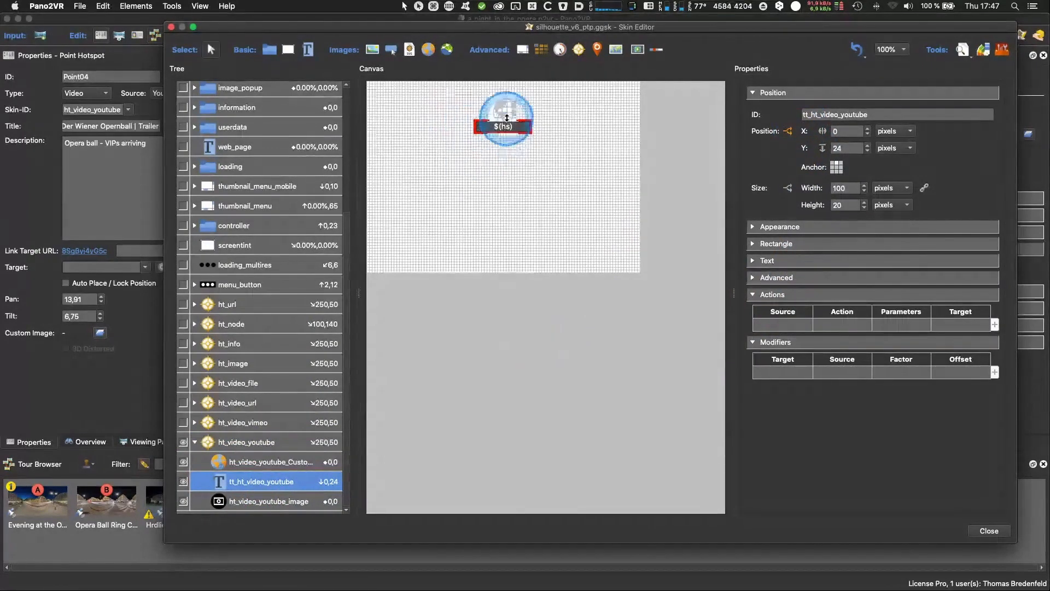
click(300, 507)
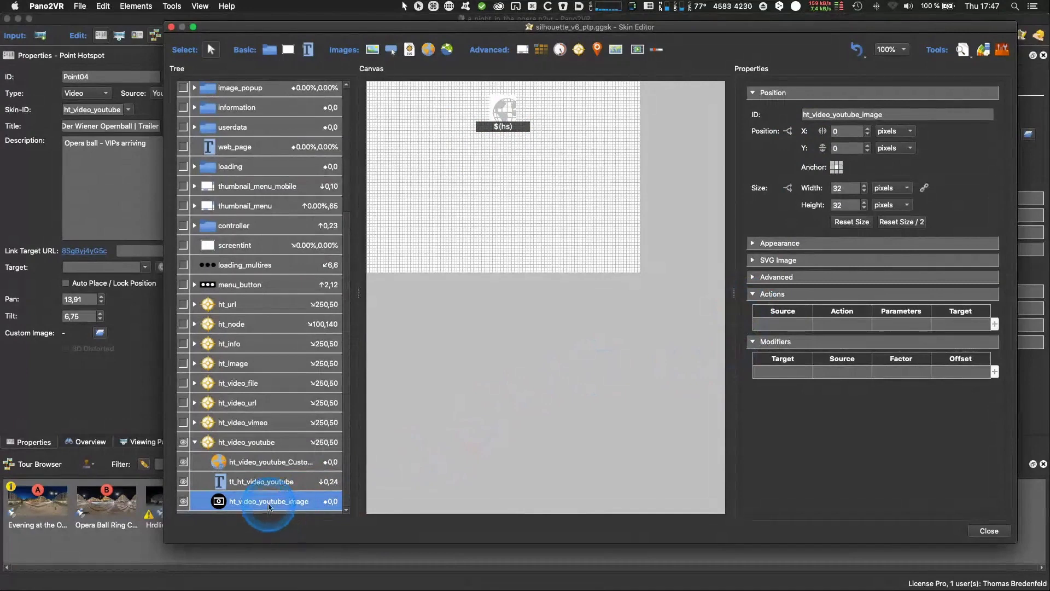
click(279, 443)
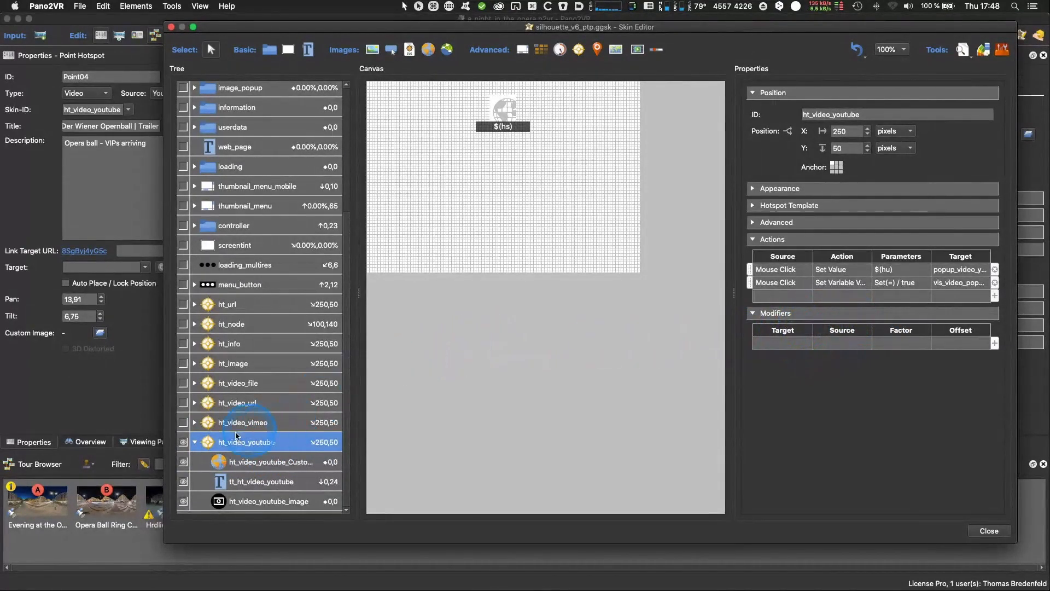
drag(733, 289, 700, 293)
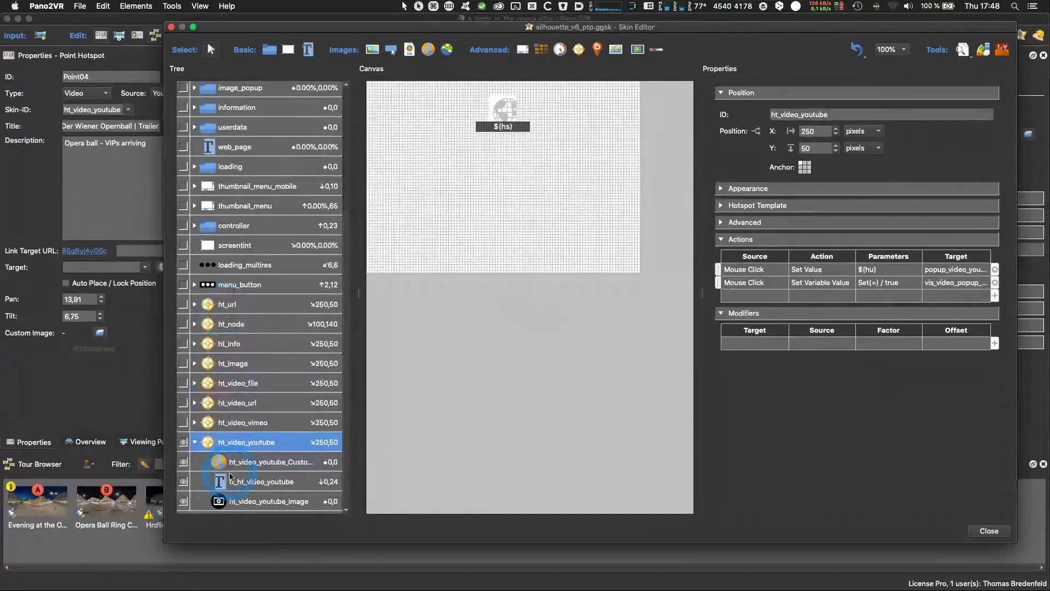
Step: Switch to Panotour Pro and examine the Video Point Spot Style's tooltip and Display a Web video action parameters in the project styles
key(super+Tab)
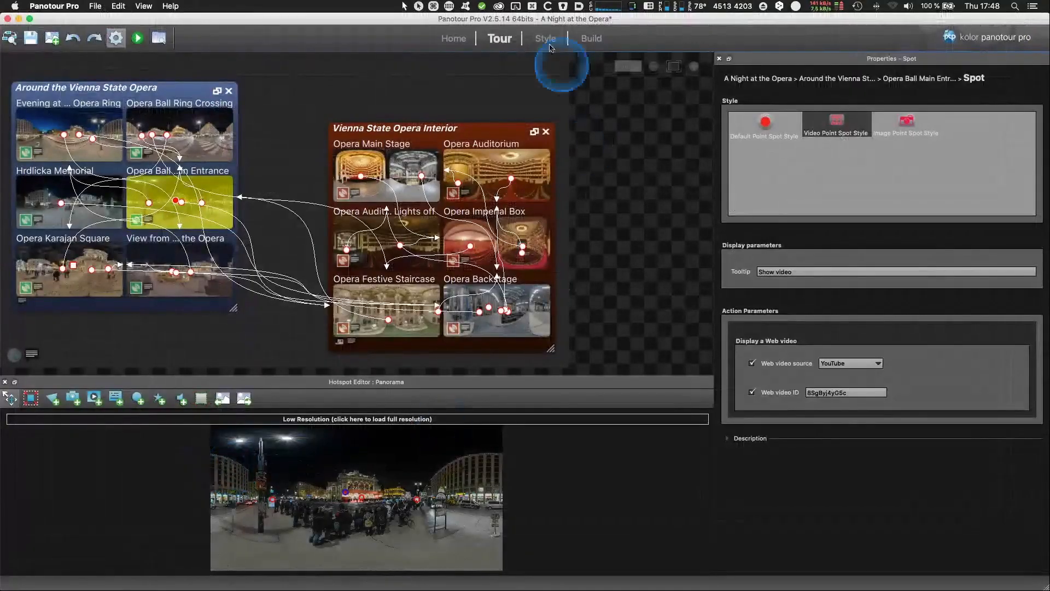
click(555, 35)
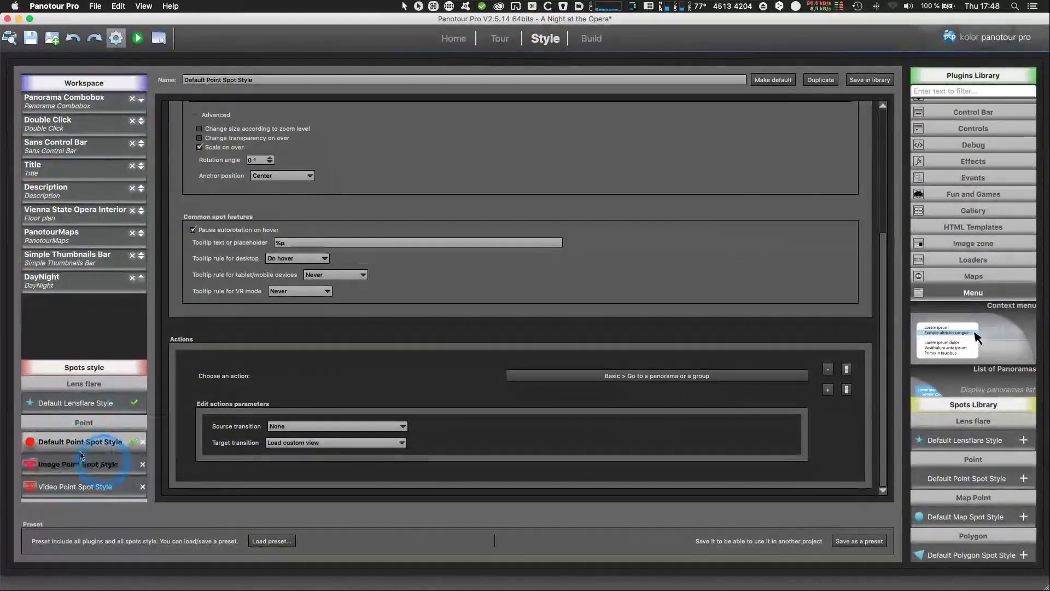
click(87, 447)
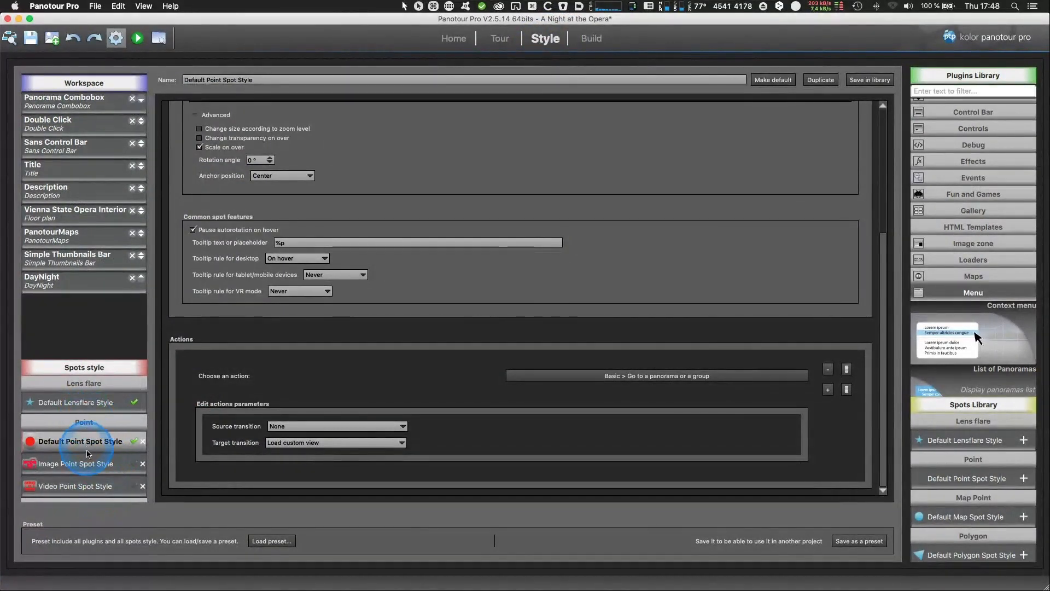
click(79, 500)
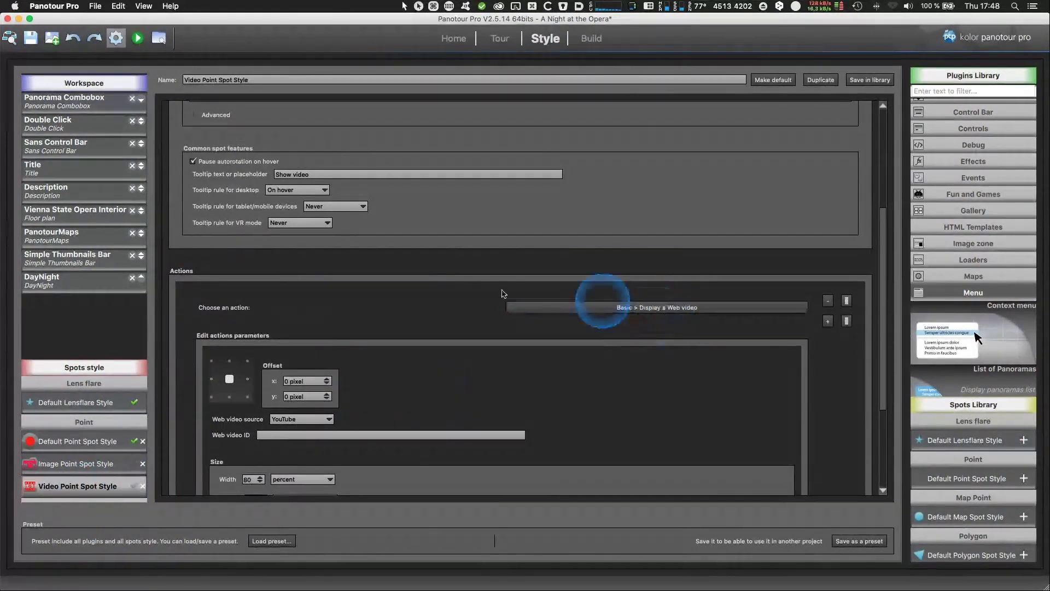
scroll(418, 321, up, 5)
scroll(418, 330, down, 7)
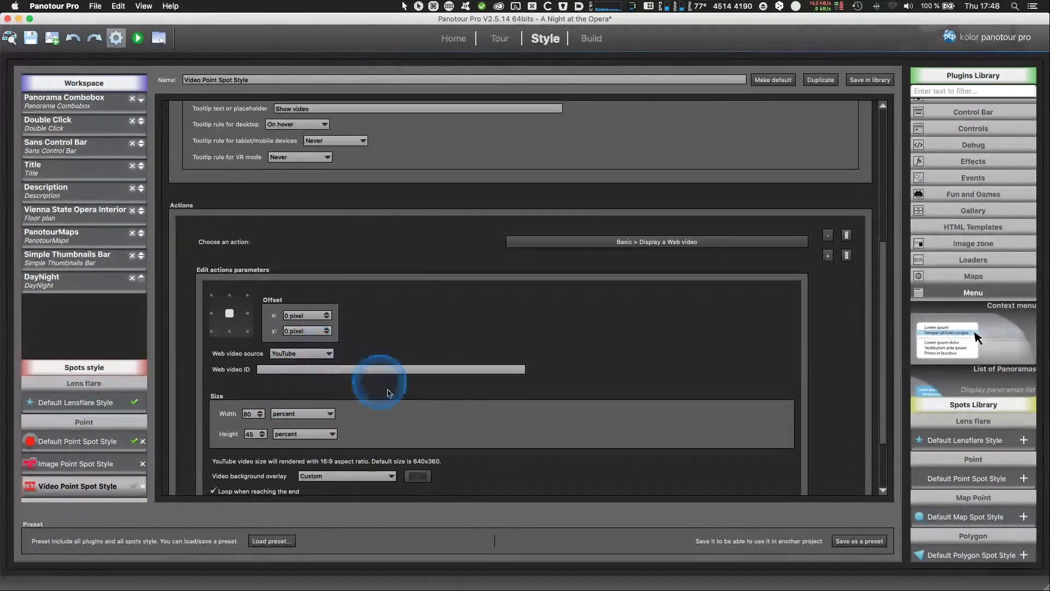
scroll(385, 386, down, 3)
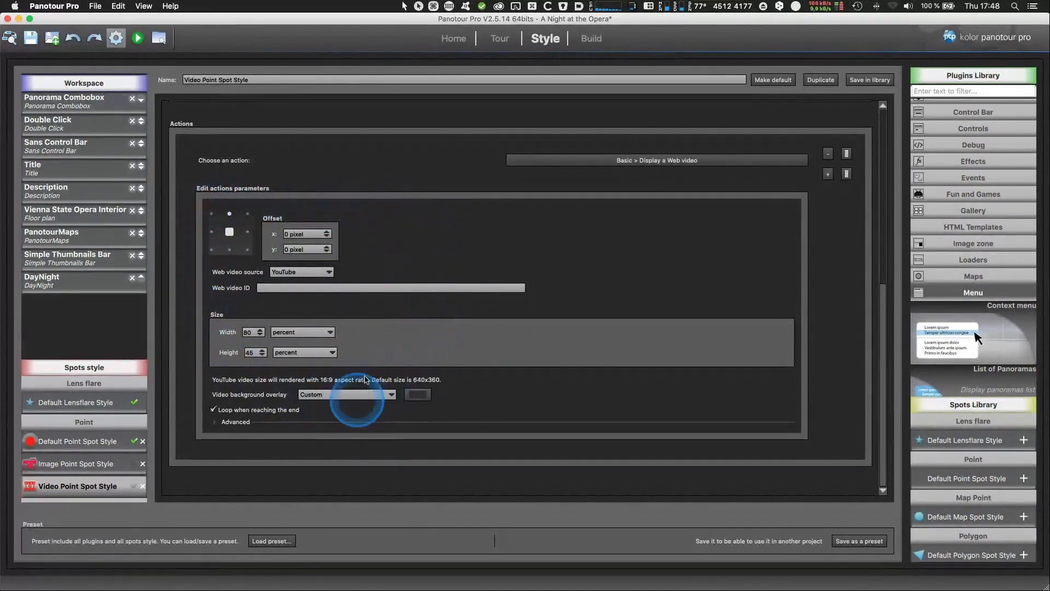
Step: Return to Pano2VR's Skin Editor and expand the Advanced, Hotspot Template and Appearance properties of ht_video_youtube to review them
key(super+Tab)
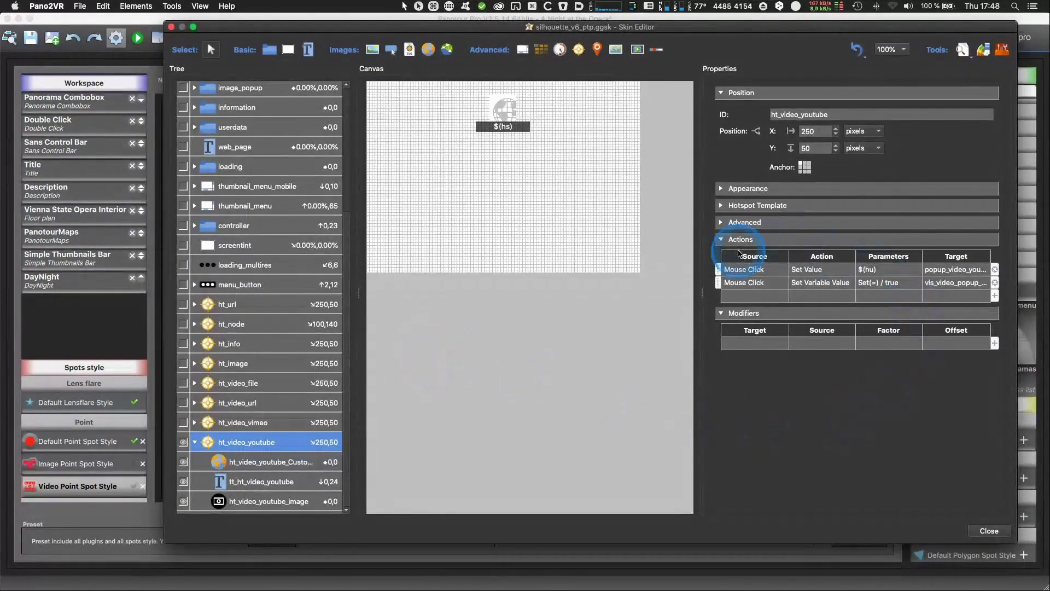
click(727, 222)
click(721, 206)
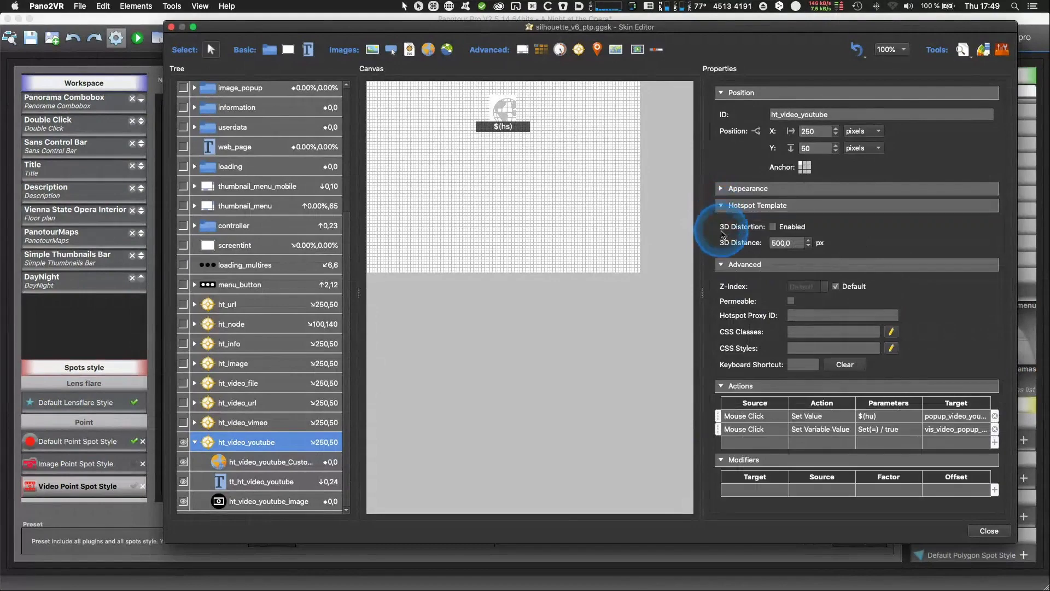
click(721, 189)
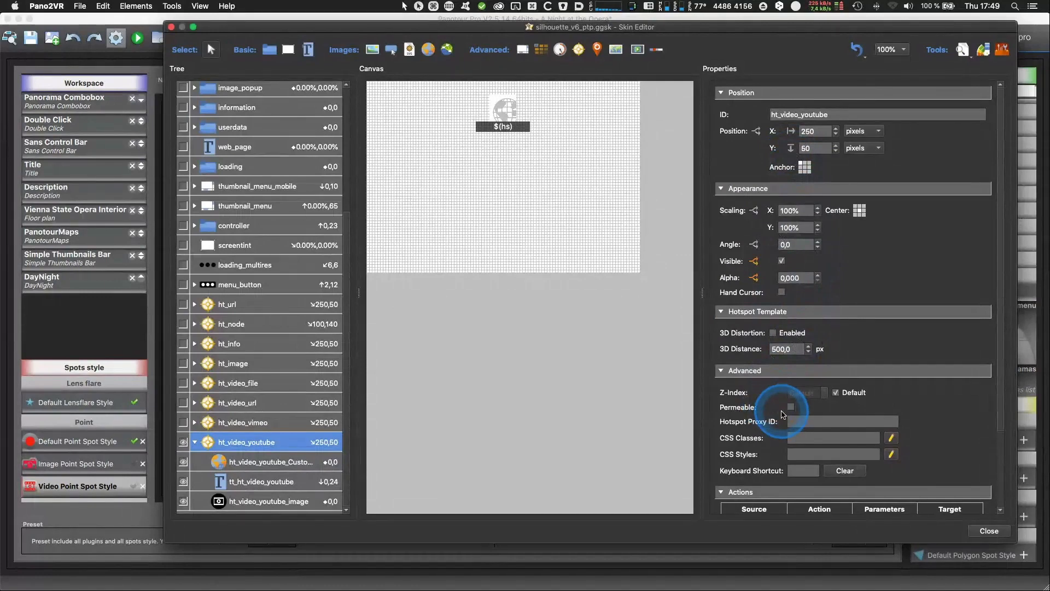
scroll(766, 393, down, 2)
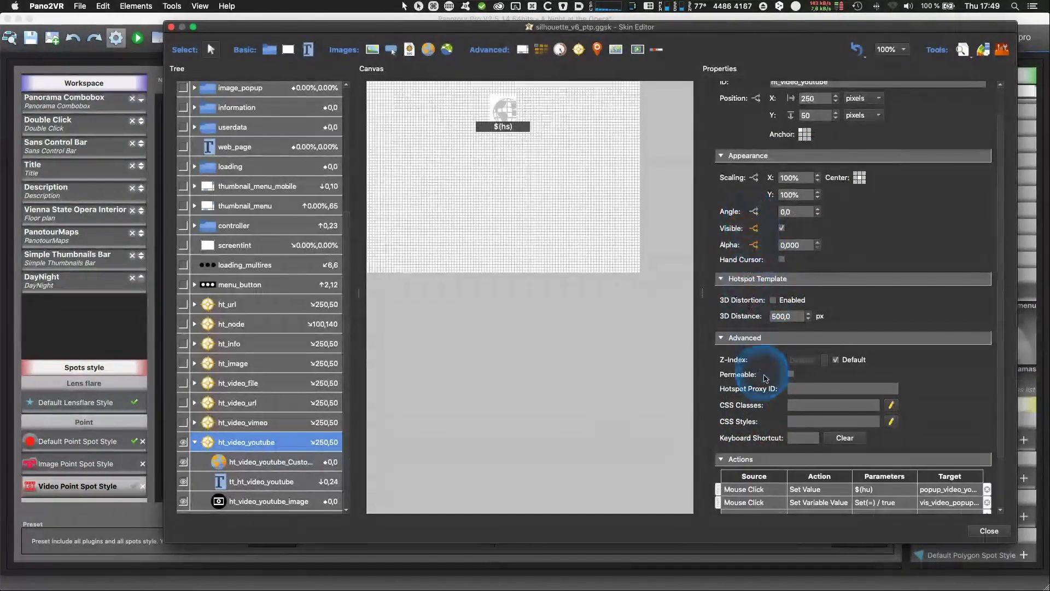
scroll(764, 377, down, 3)
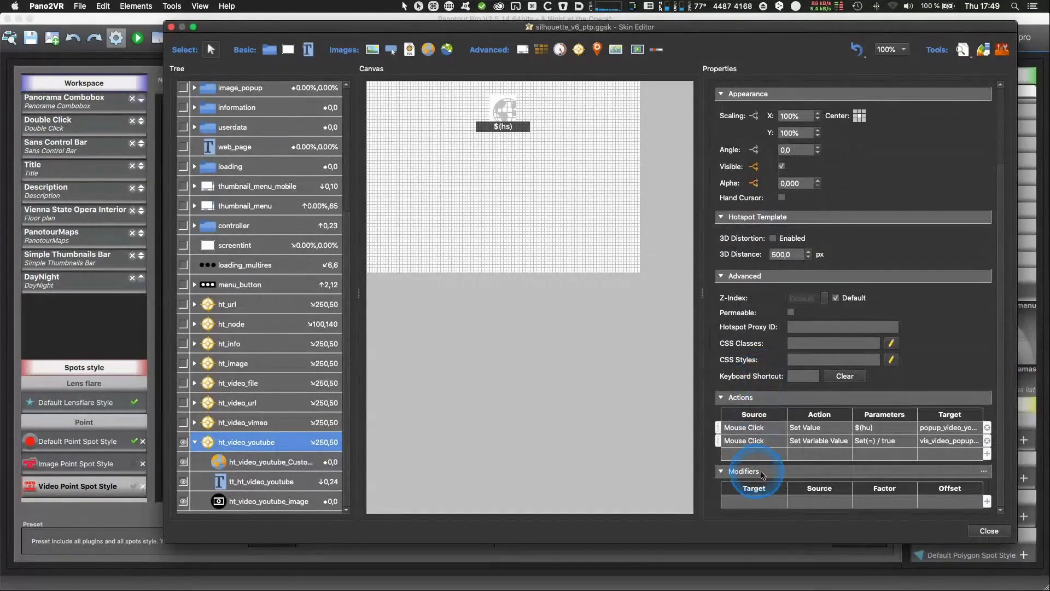
Step: Inspect the value and target of ht_video_youtube's Set Value action, closing its settings without changes
double_click(775, 432)
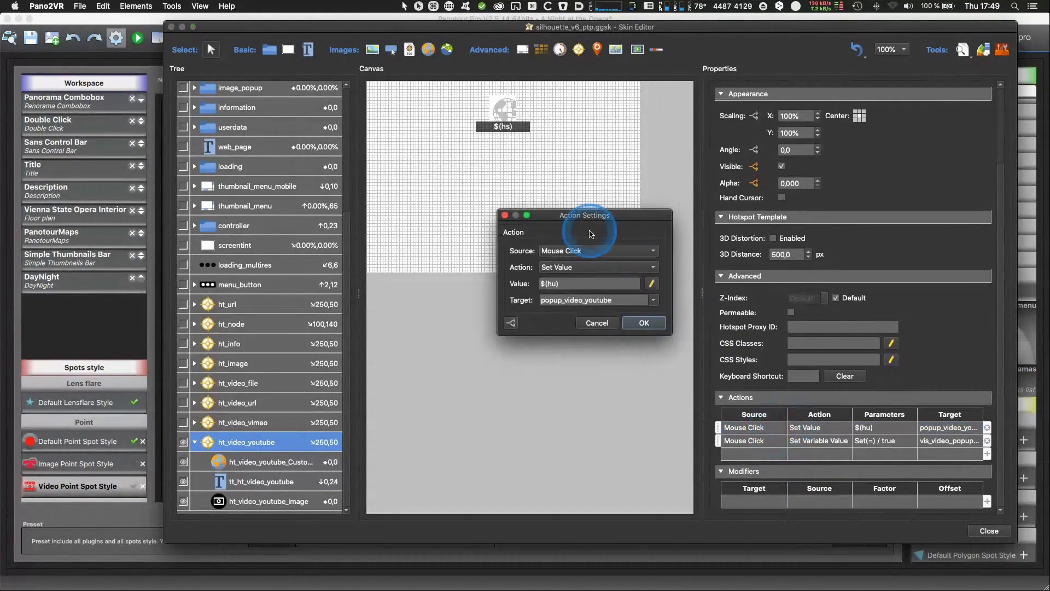
drag(585, 207, 549, 207)
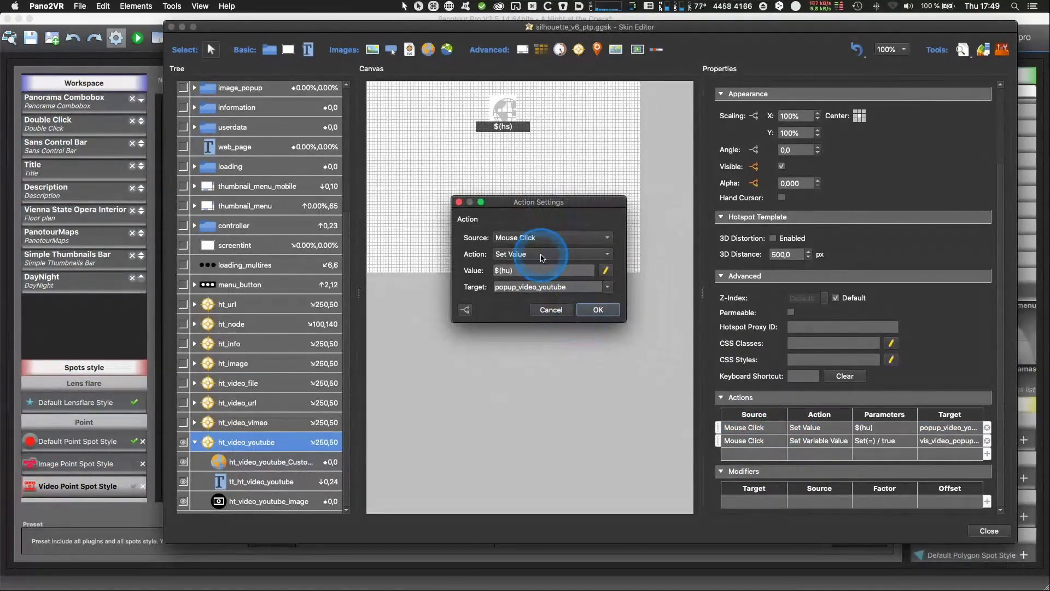
click(527, 270)
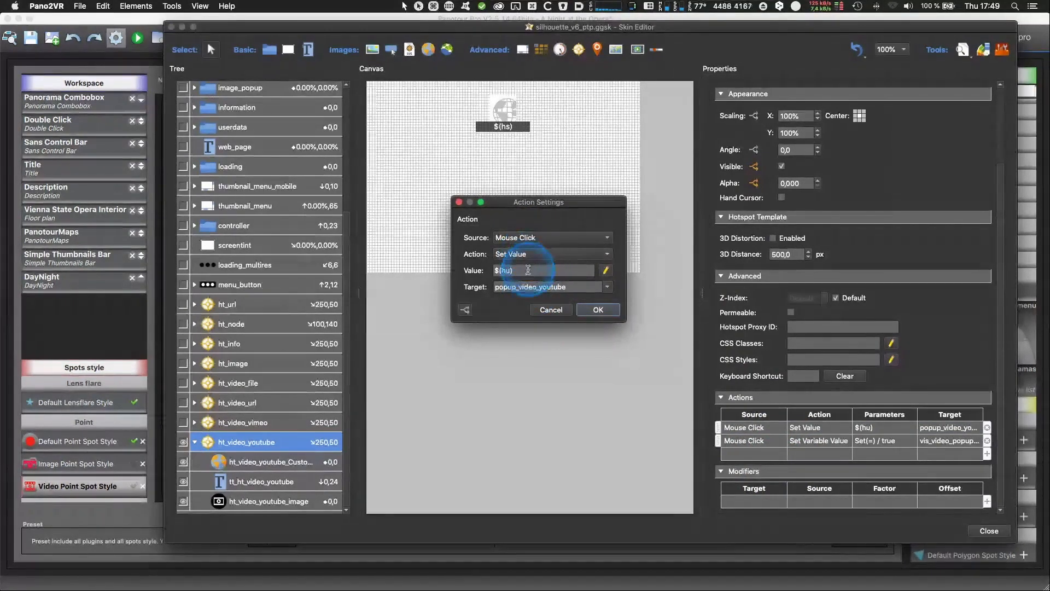
click(572, 287)
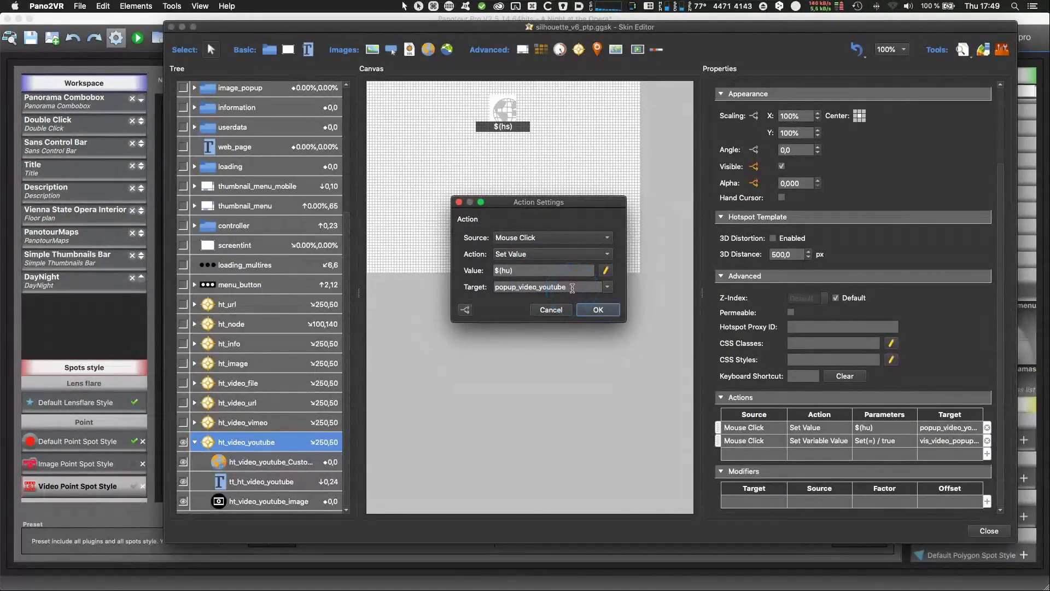
mouse_move(569, 288)
mouse_down()
mouse_move(505, 287)
mouse_move(567, 291)
mouse_up()
click(551, 309)
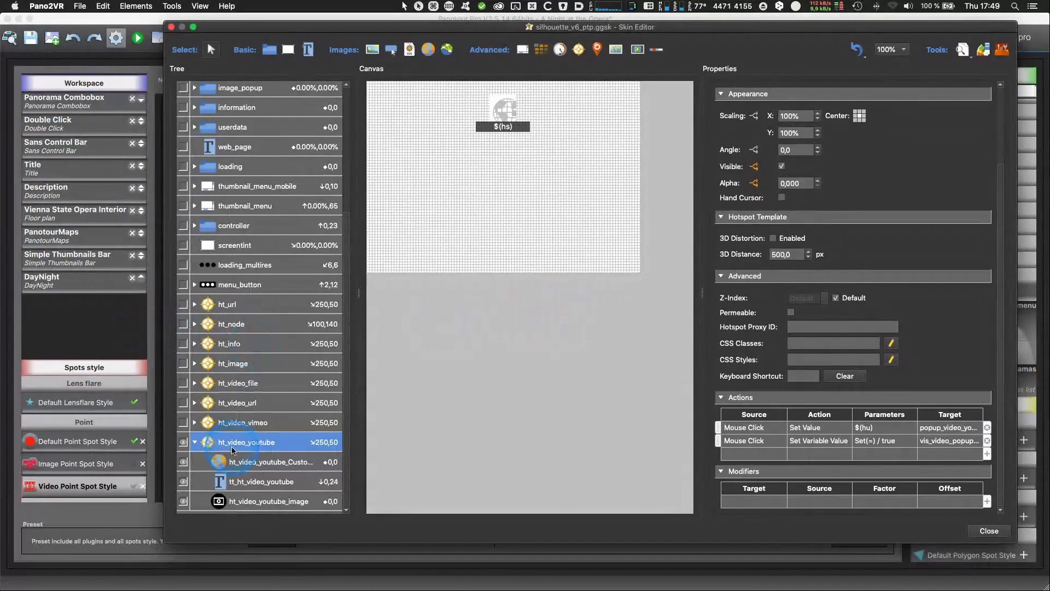
Step: Show the video_popup_youtube container on the canvas, expand its child elements and reveal the Video properties of popup_video_youtube
scroll(282, 371, up, 10)
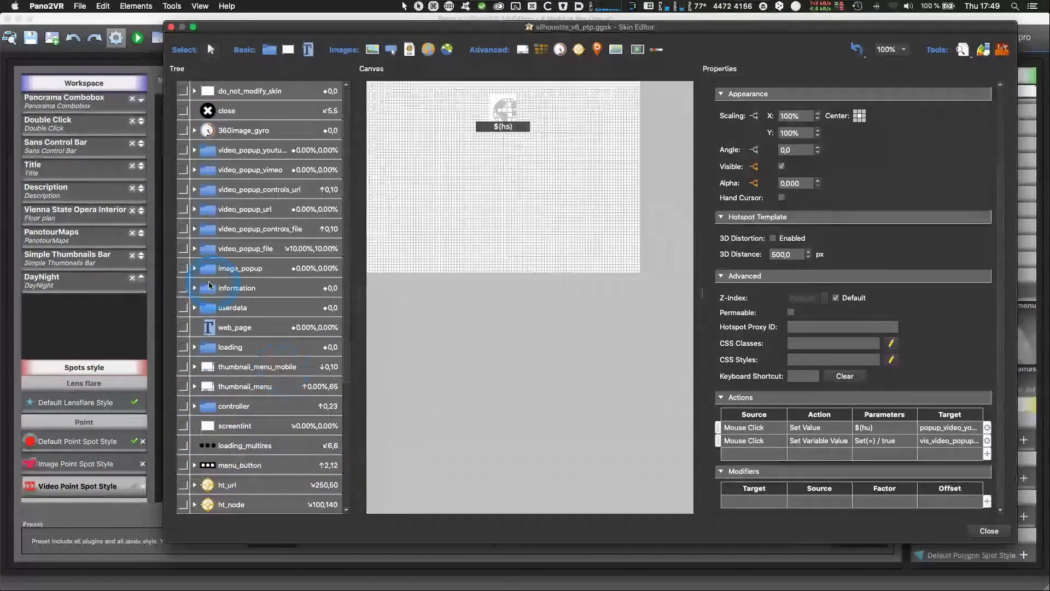
click(194, 151)
click(182, 150)
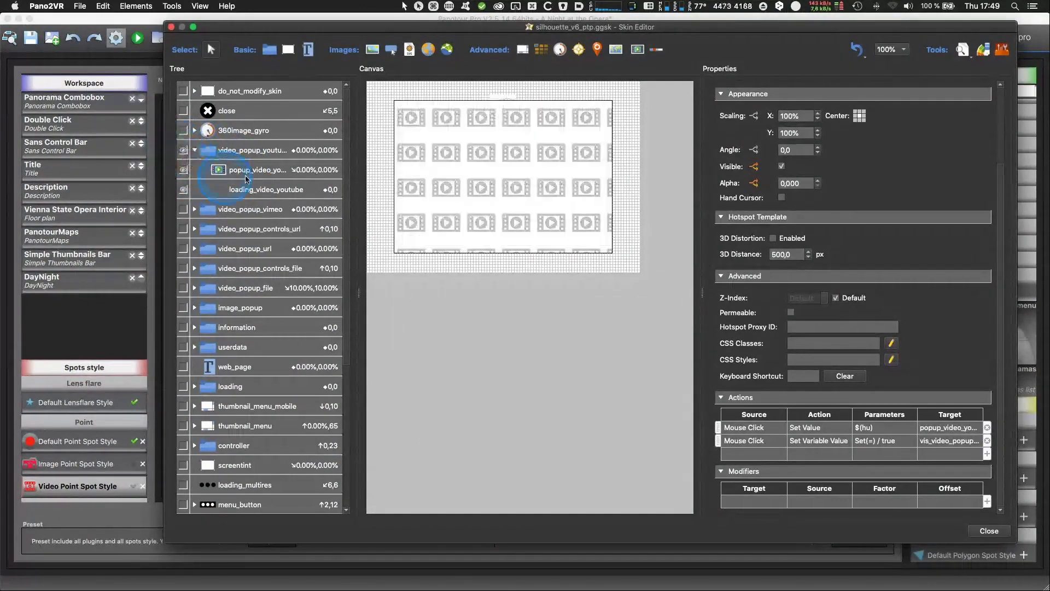
click(253, 150)
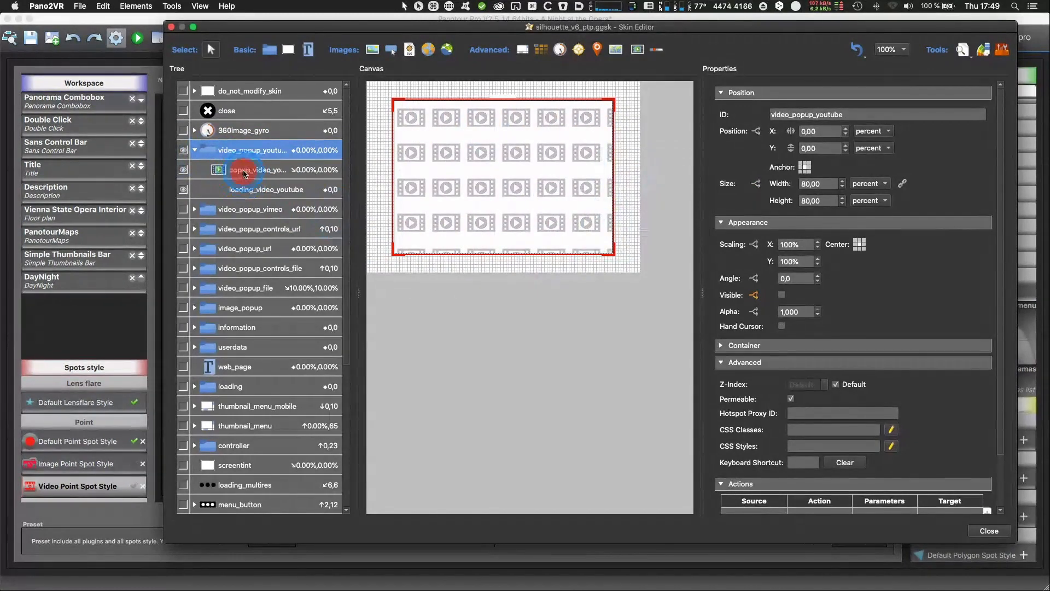
click(244, 174)
click(724, 347)
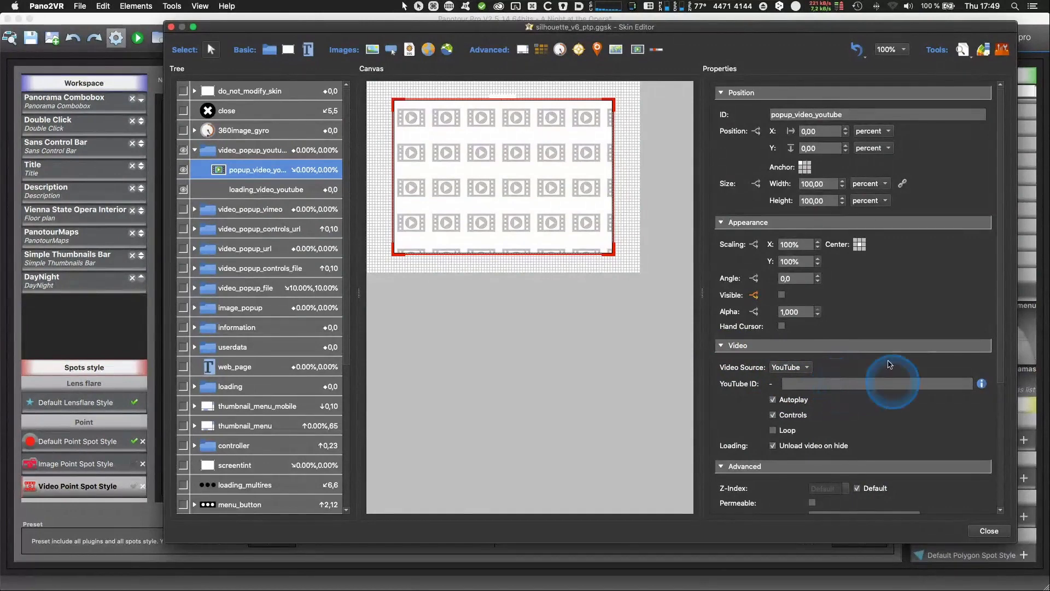
Step: Examine the loading_video_youtube element, briefly hiding popup_video_youtube to see the loading graphic's place on the canvas
click(259, 190)
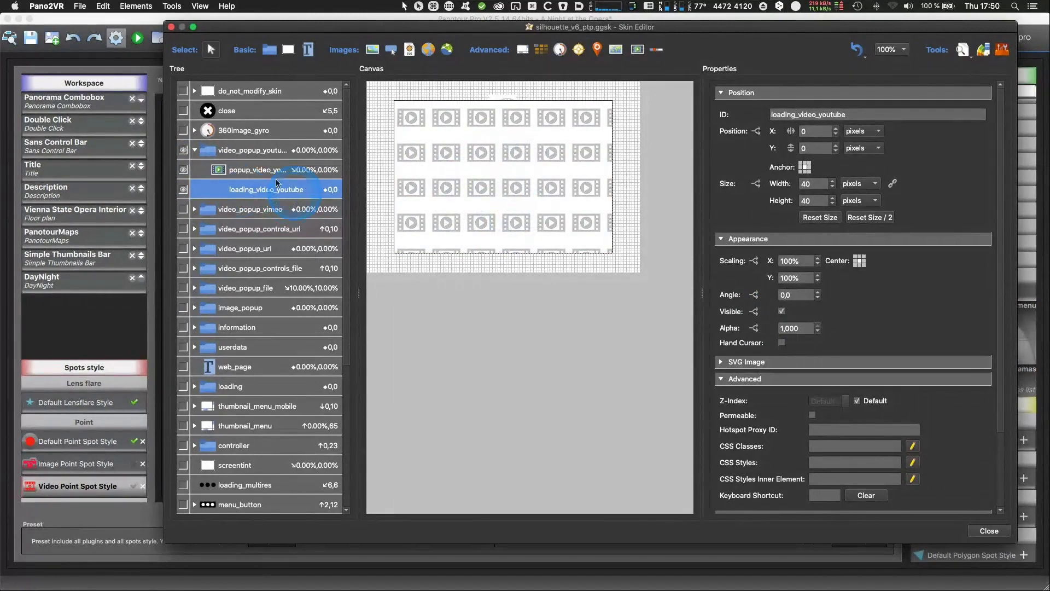
click(183, 170)
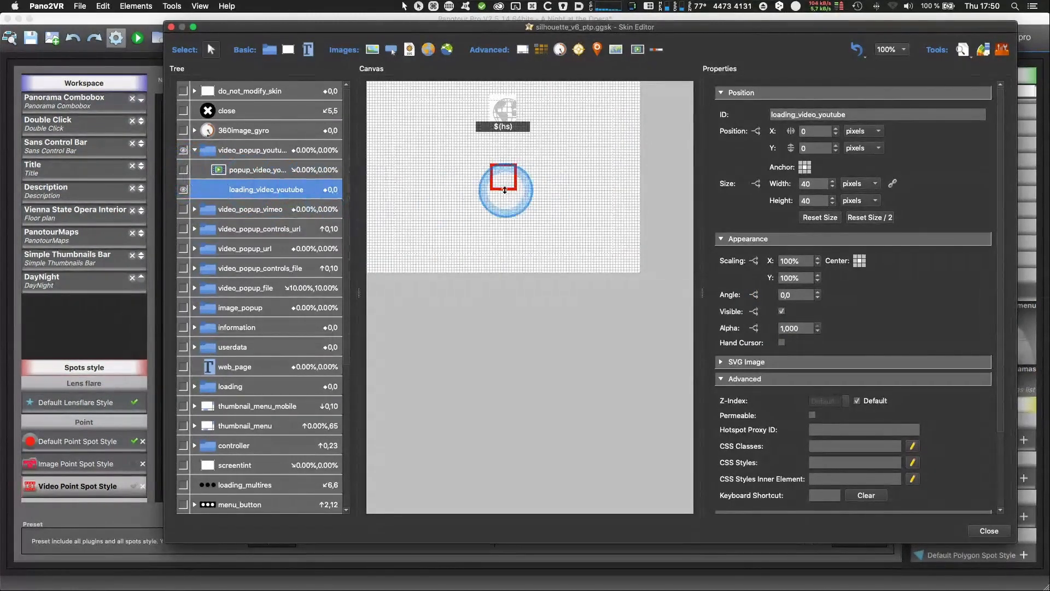
click(183, 170)
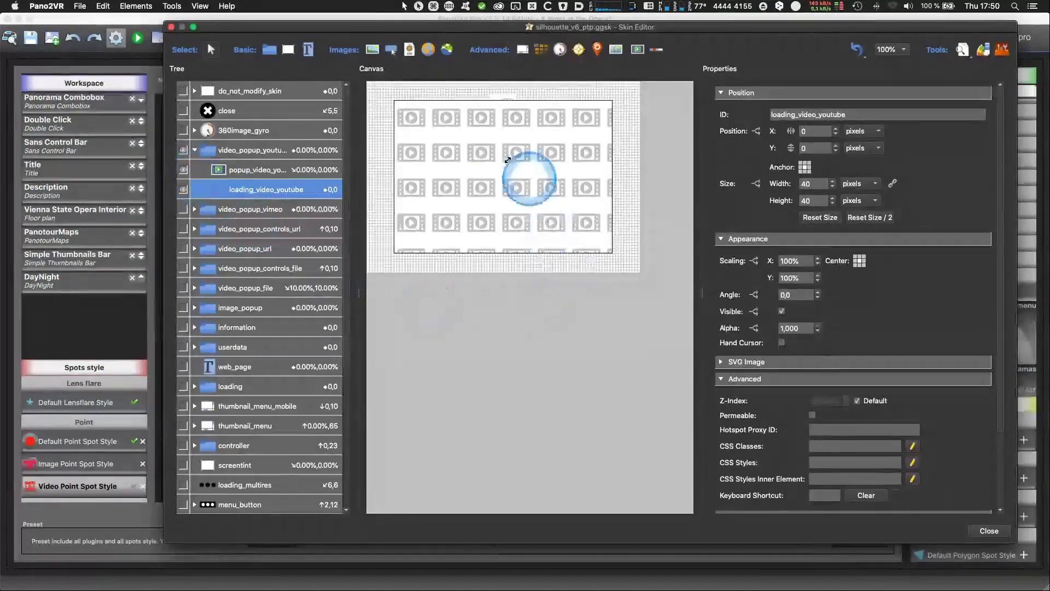
Step: Examine the video element popup_video_youtube, checking its actions, modifiers and YouTube ID field
click(249, 172)
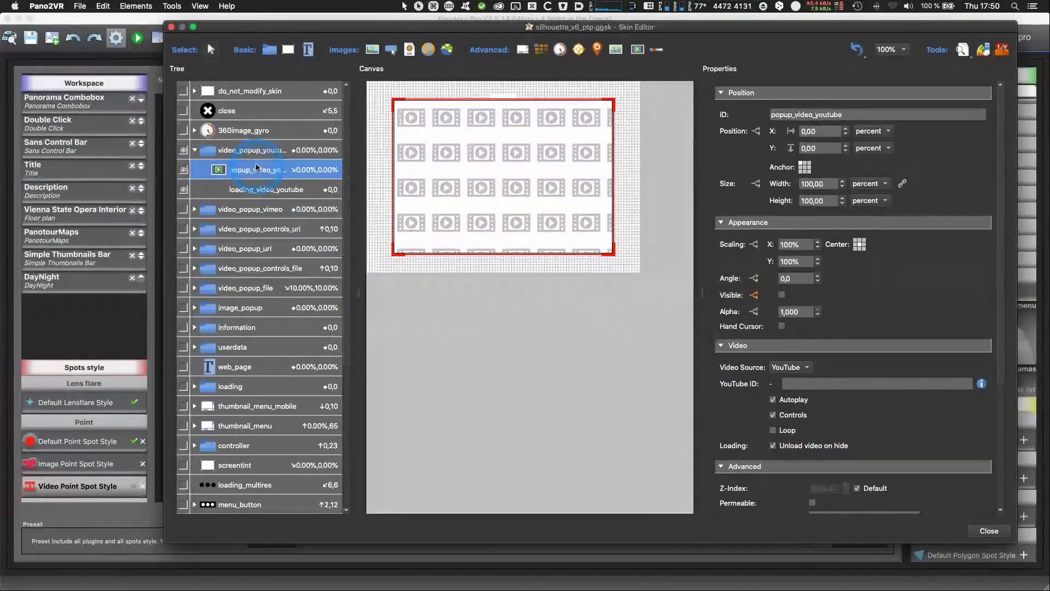
click(485, 216)
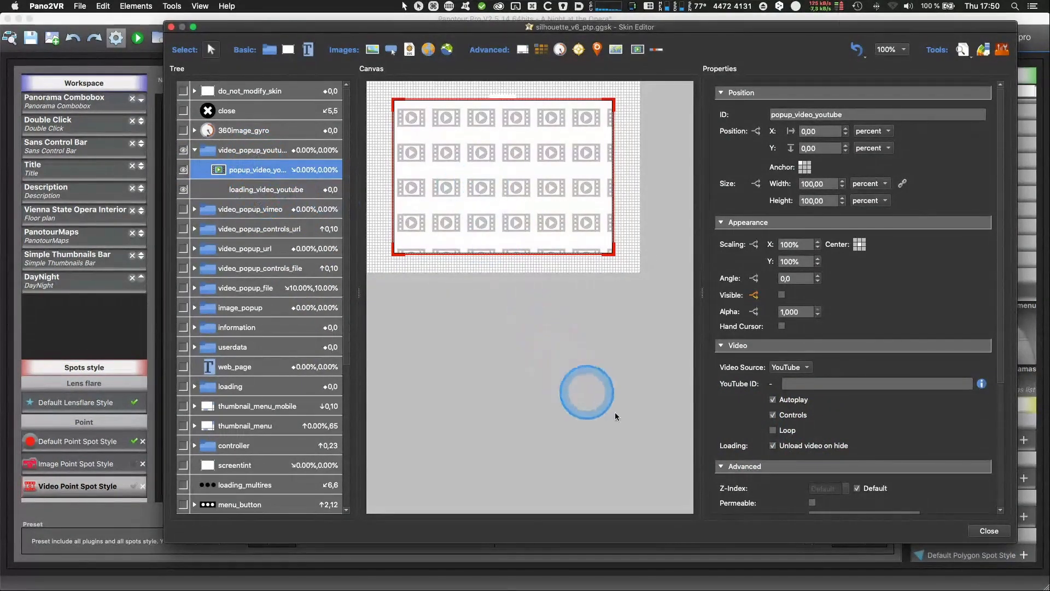
scroll(872, 421, down, 3)
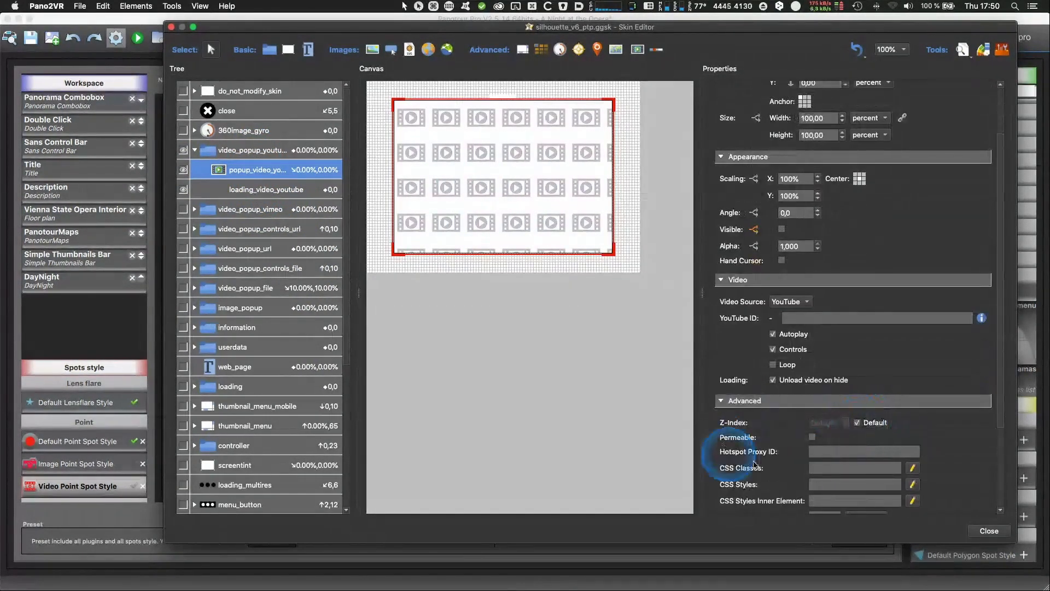
scroll(776, 465, down, 5)
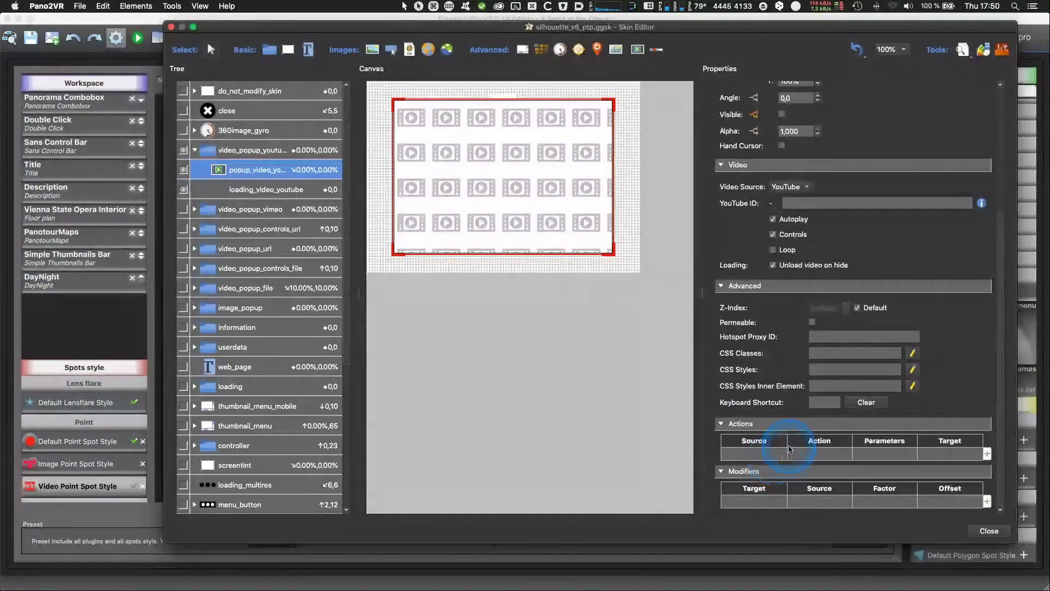
scroll(788, 449, up, 2)
click(793, 268)
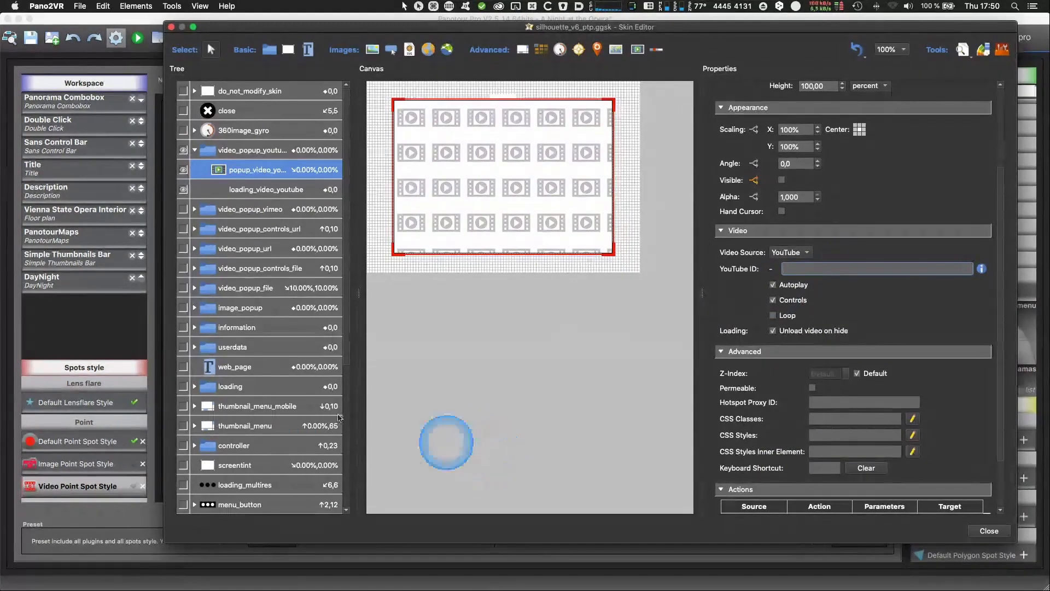
Step: Reselect the ht_video_youtube template and review its Set Value and Set Variable Value mouse-click actions, cancelling both without changes
scroll(275, 432, down, 5)
scroll(290, 480, down, 2)
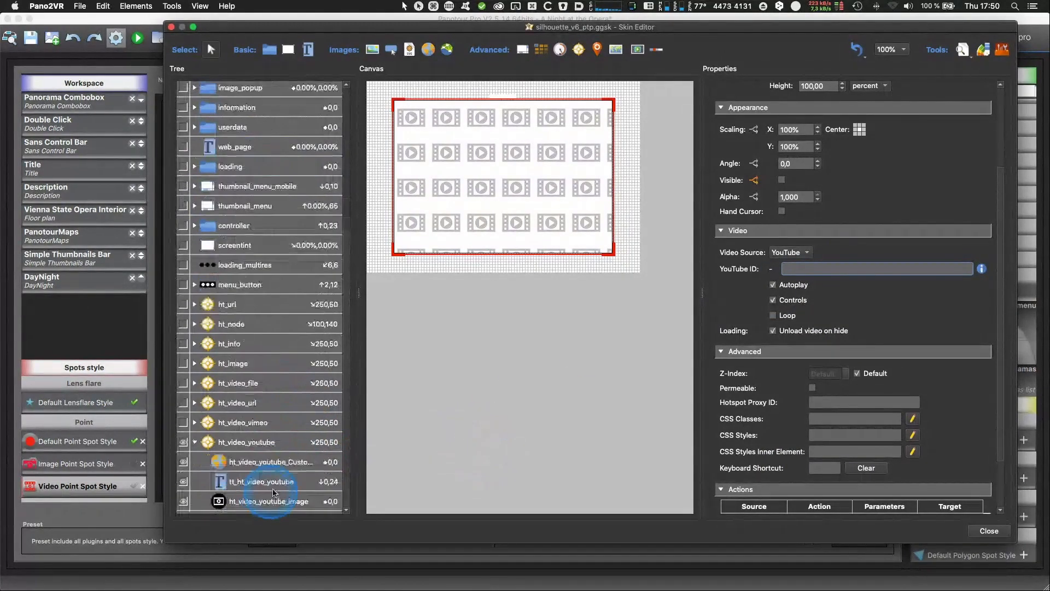
click(244, 448)
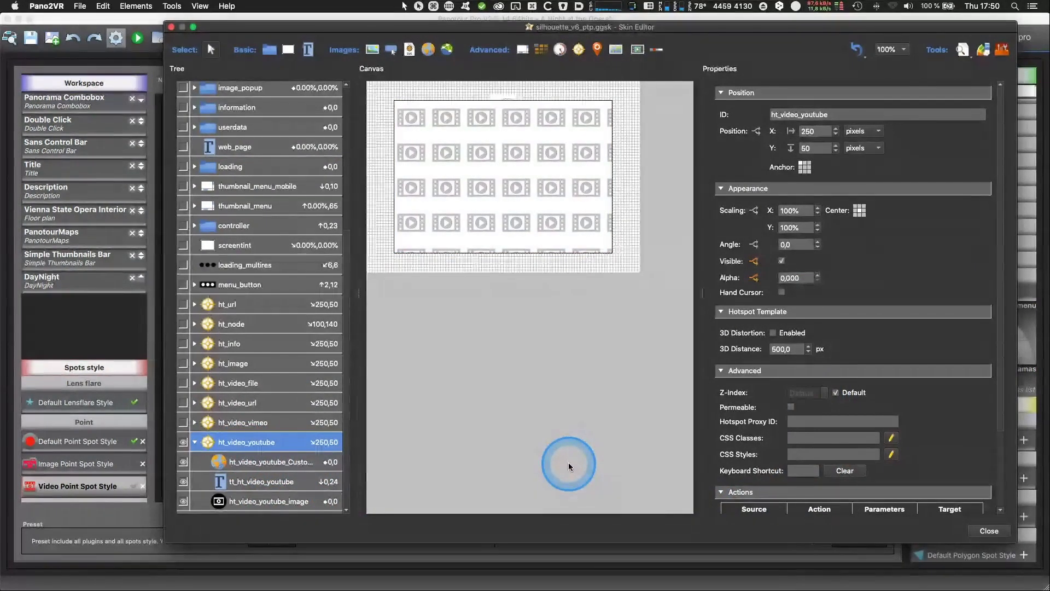
scroll(767, 434, down, 4)
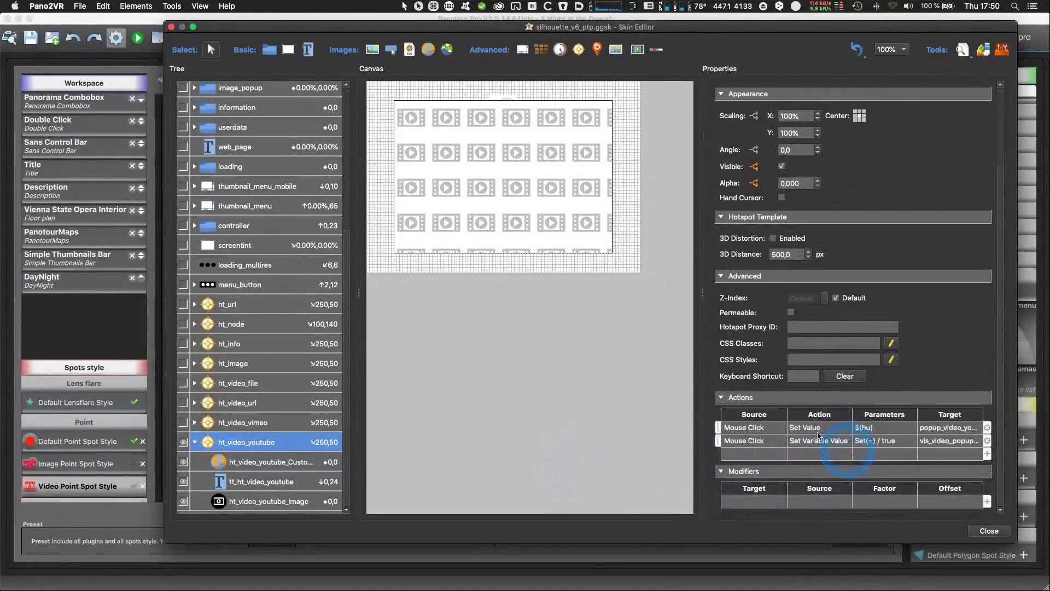
double_click(779, 431)
click(547, 284)
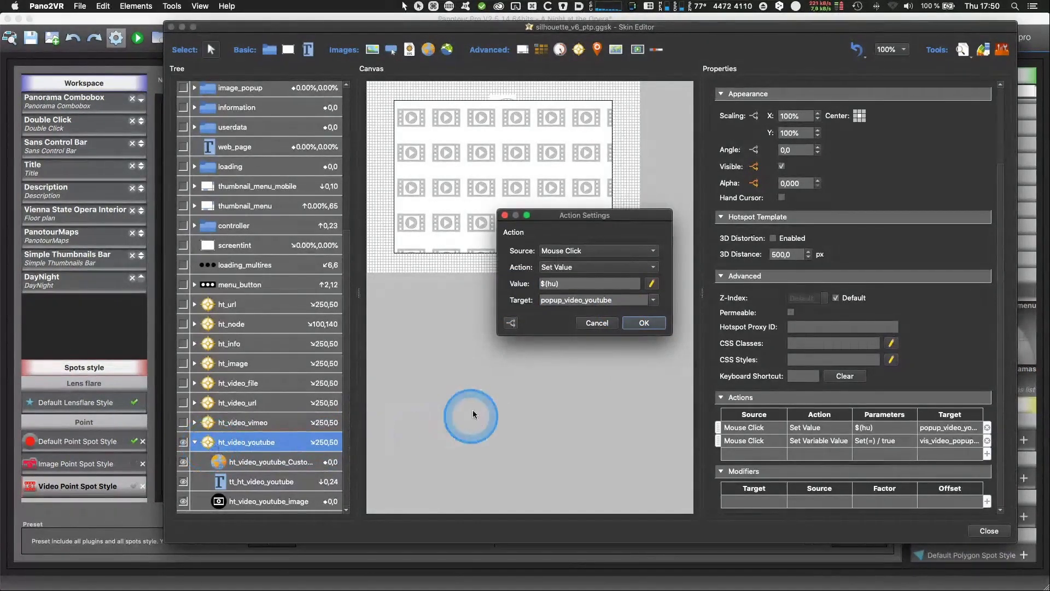
click(597, 322)
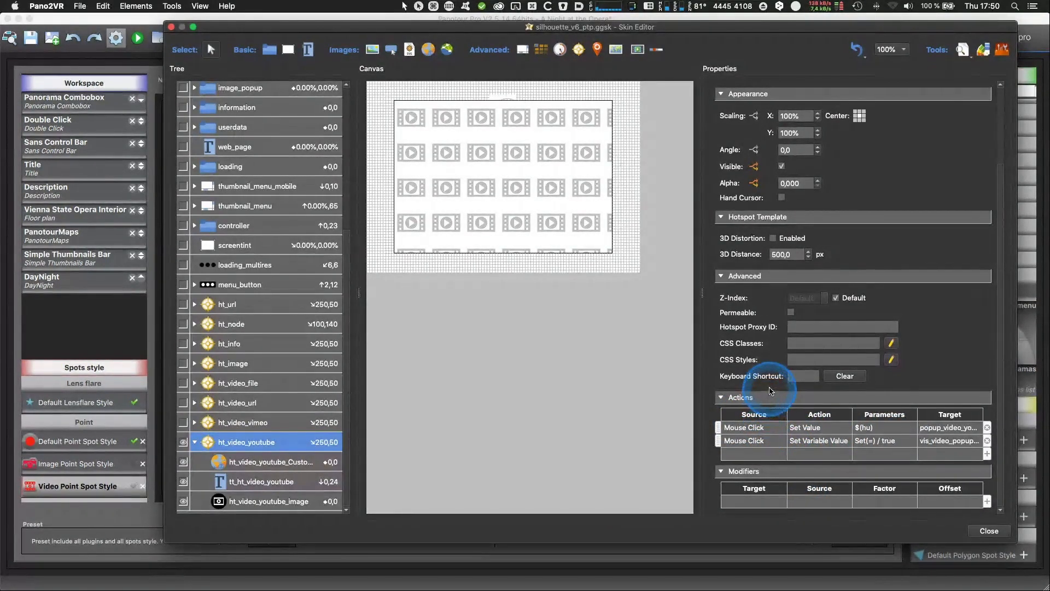
double_click(776, 442)
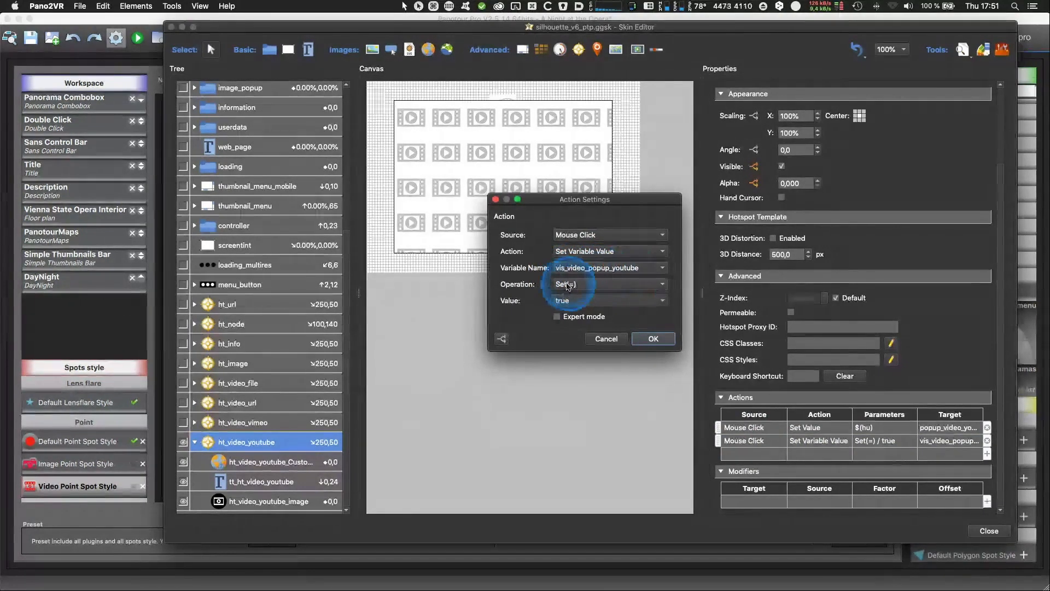
click(599, 341)
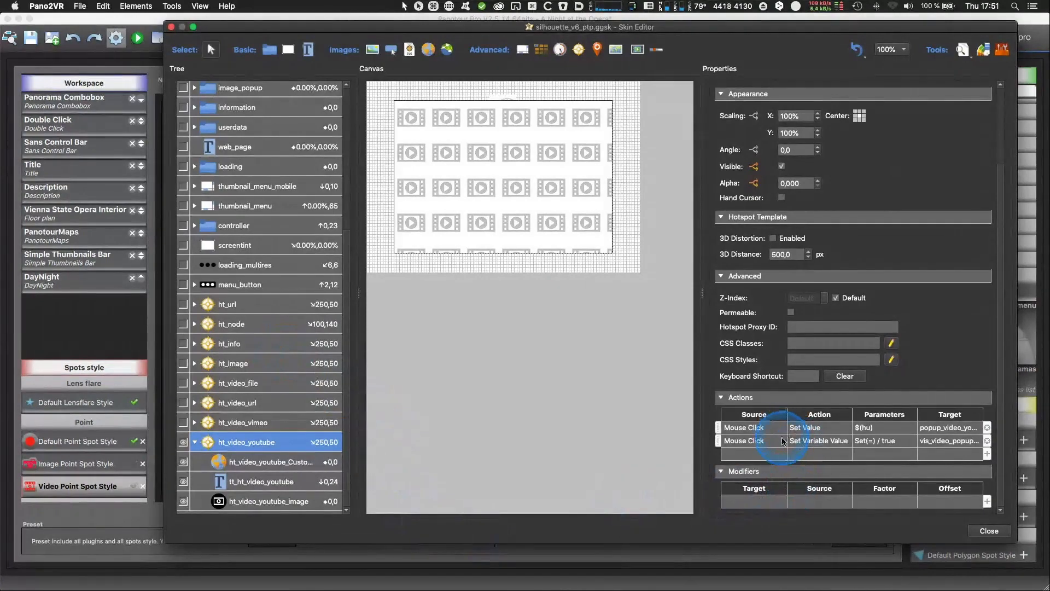
Step: Select the video_popup_youtube container and examine the logic block behind its Visible property, leaving the trigger settings as they are
scroll(297, 300, up, 3)
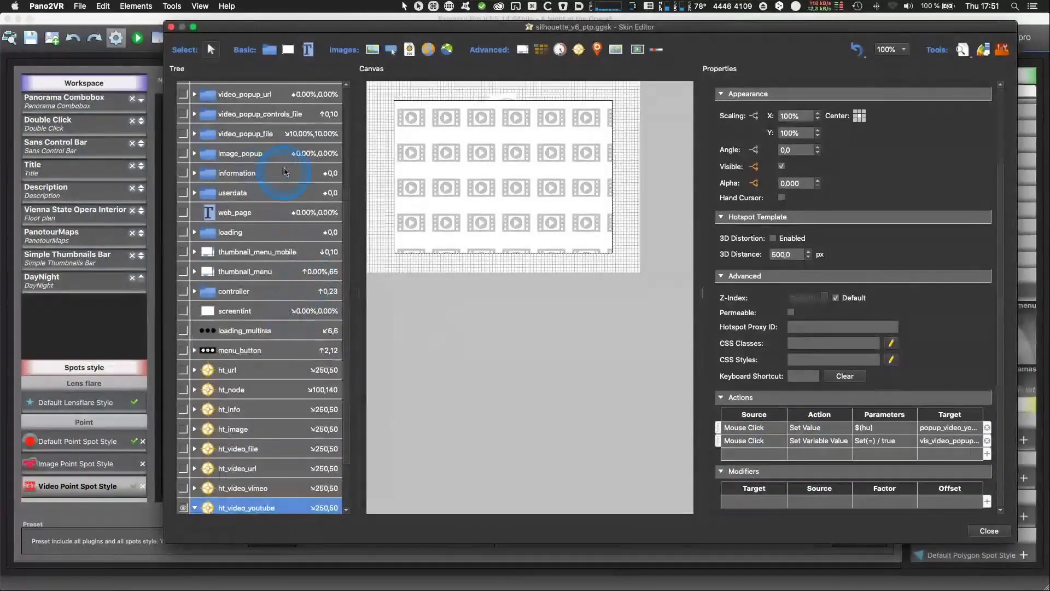
scroll(246, 181, up, 5)
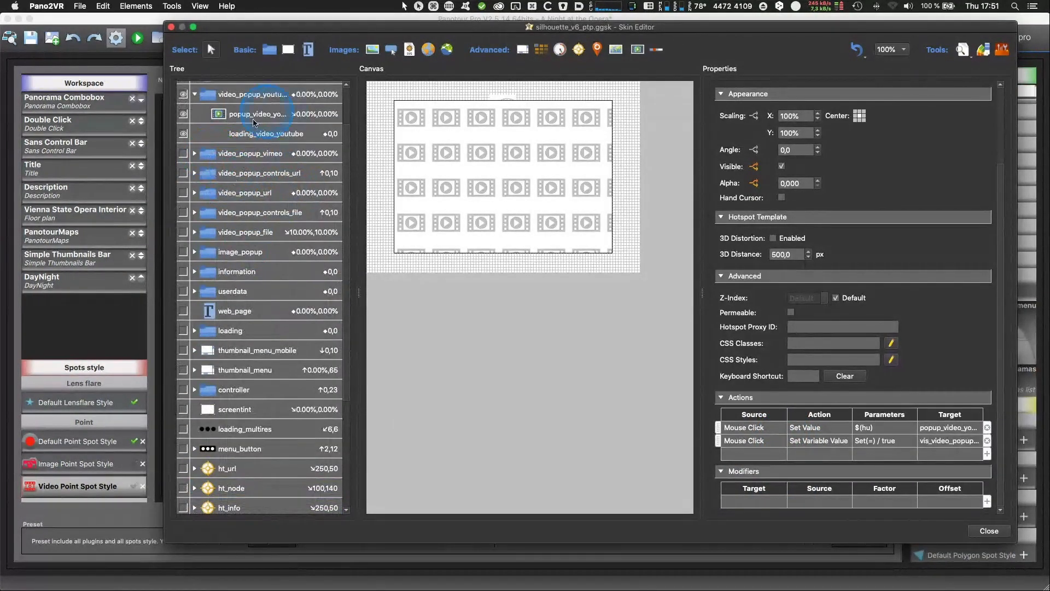
click(254, 94)
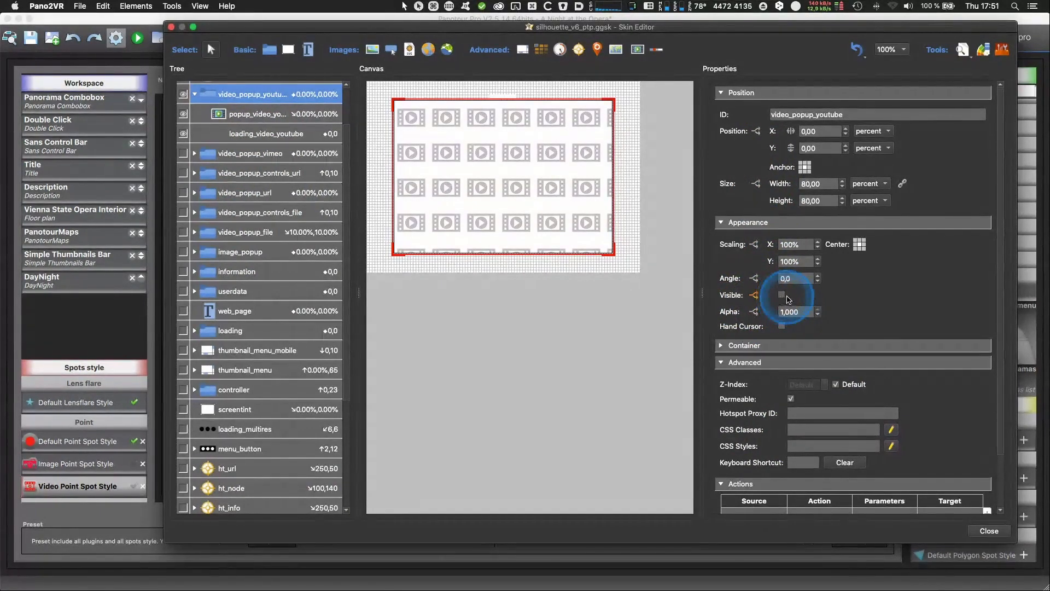
click(783, 297)
click(783, 296)
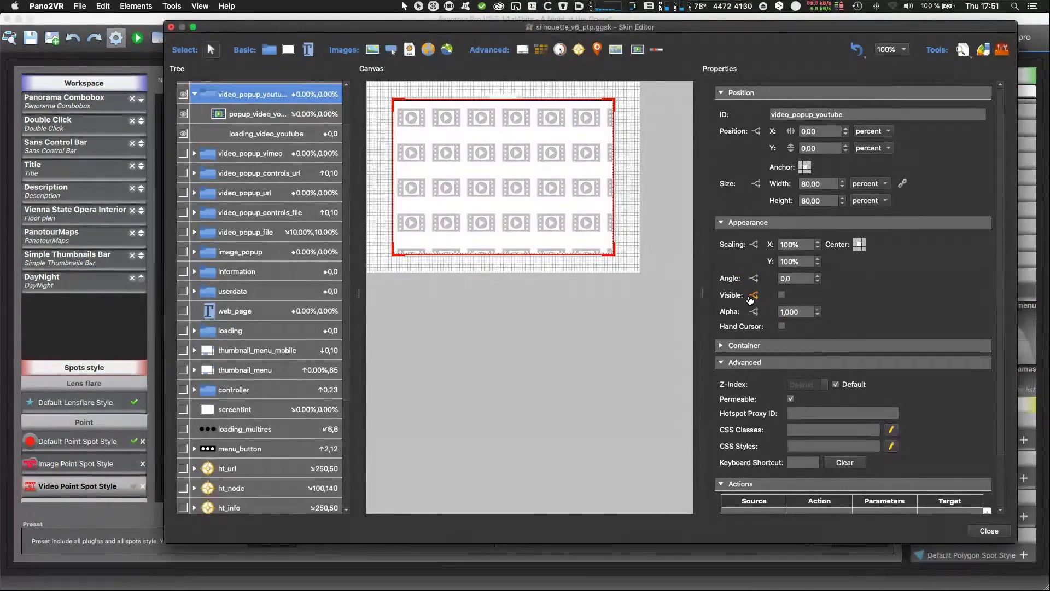
click(763, 300)
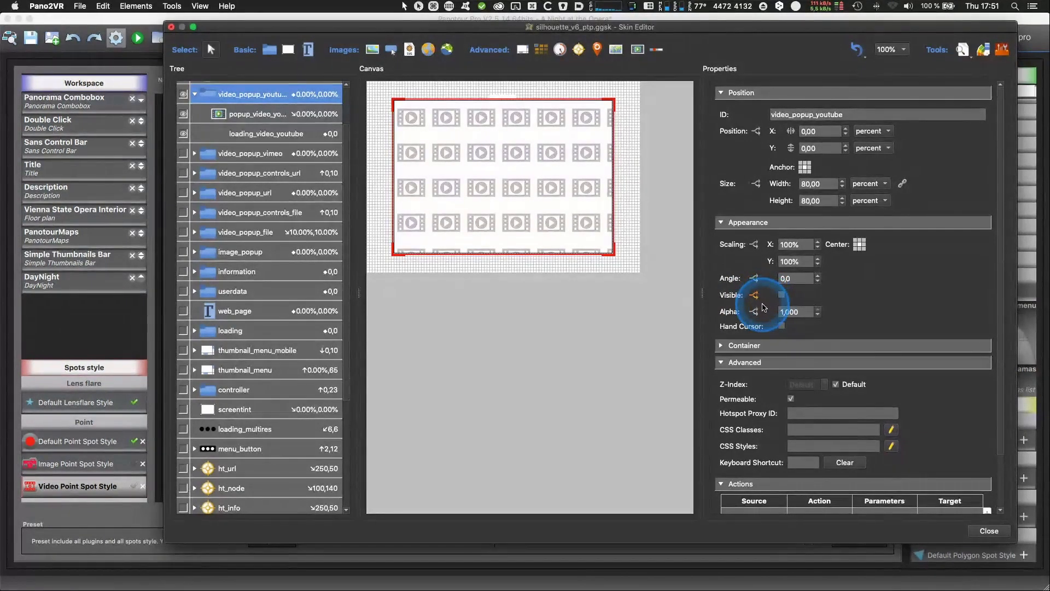
click(755, 299)
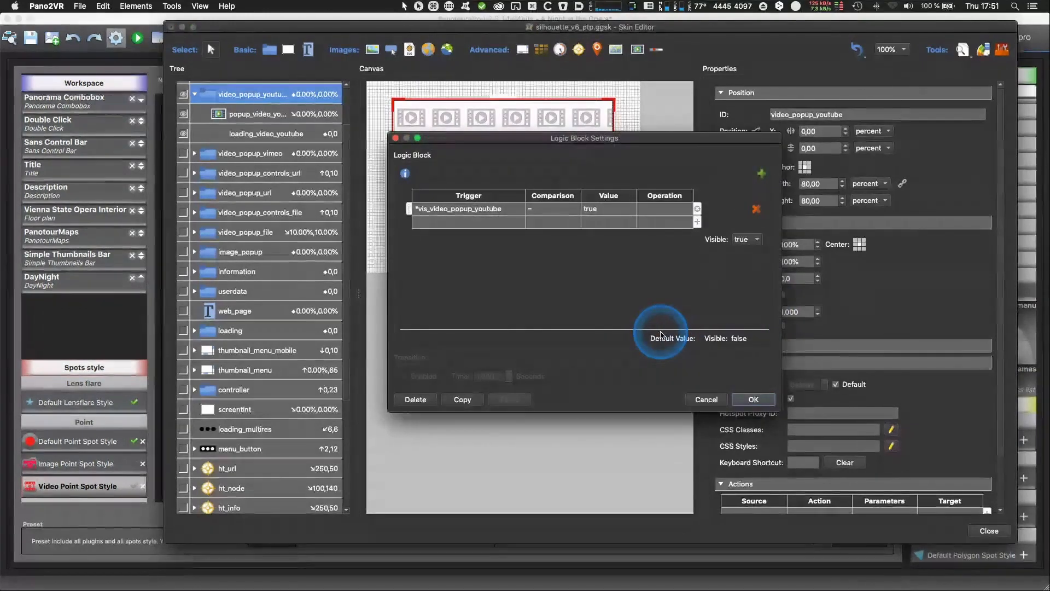
click(428, 209)
click(486, 209)
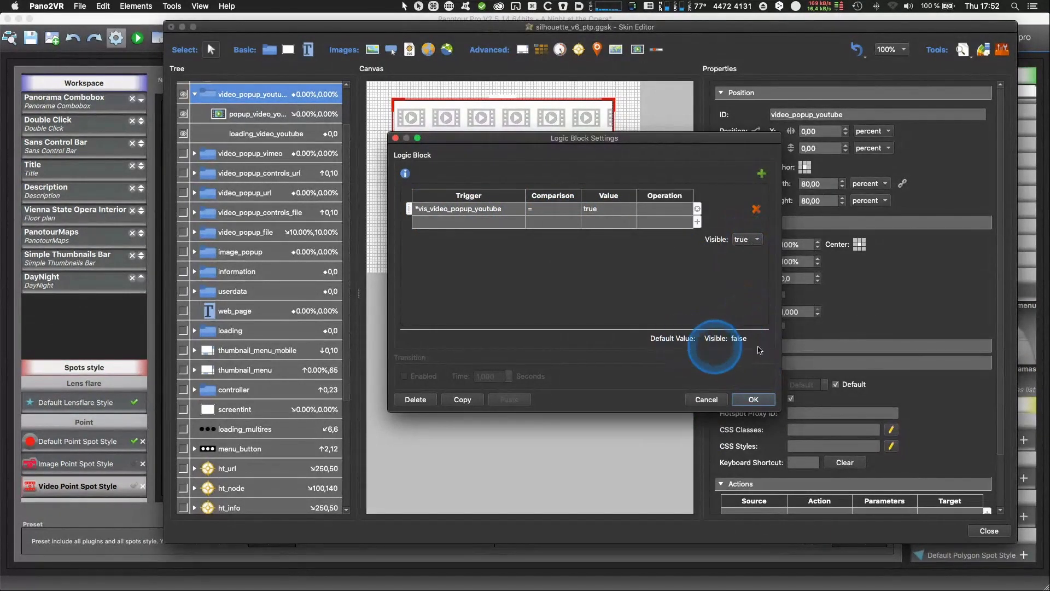
click(751, 399)
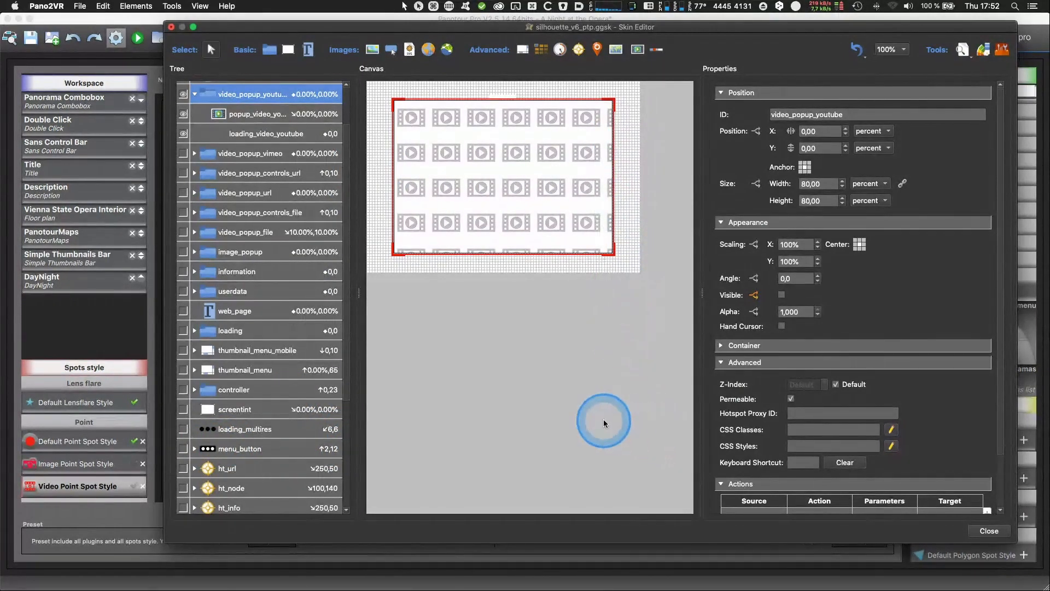
Step: Start closing the Skin Editor but cancel the save request, and reselect ht_video_youtube to review its mouse-click actions
click(988, 530)
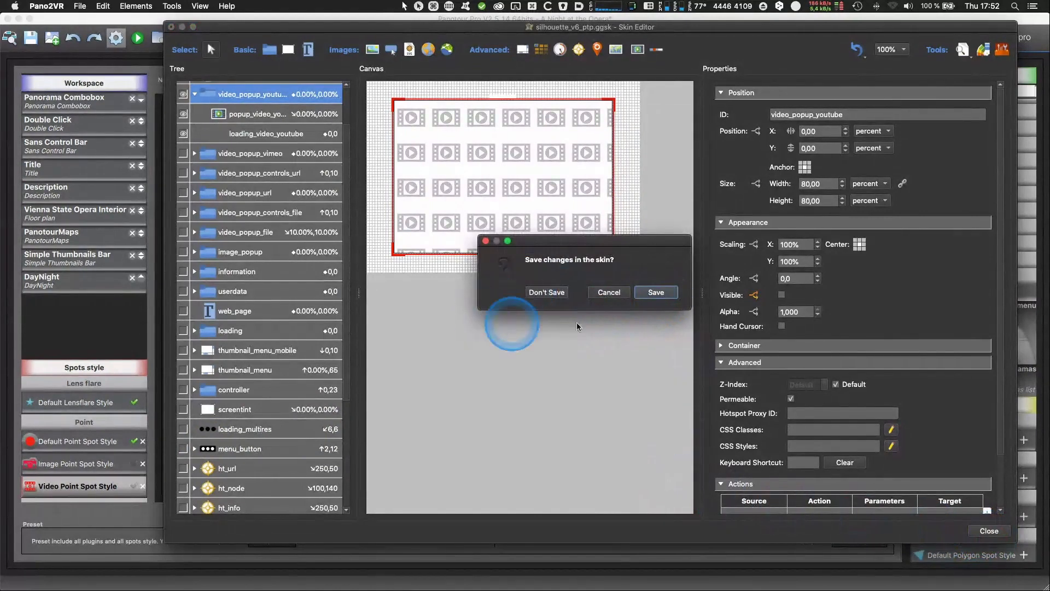
click(601, 293)
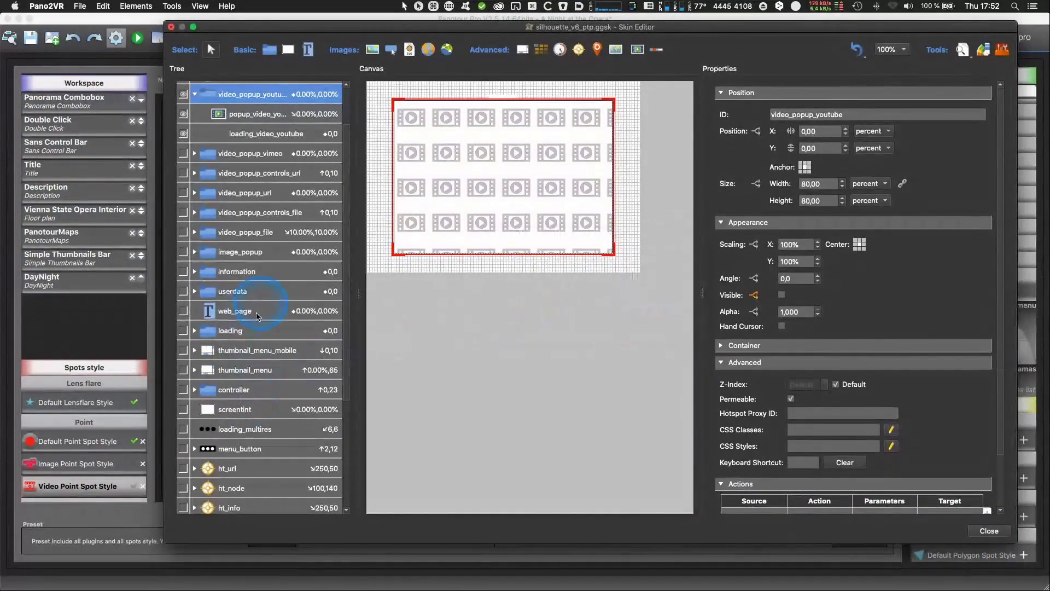
scroll(262, 356, down, 5)
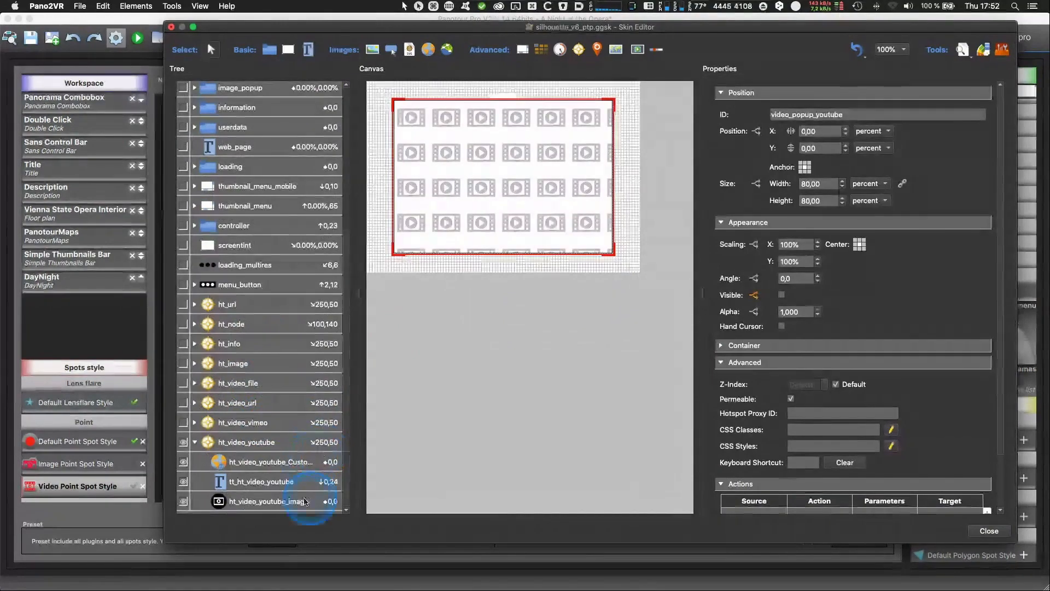
click(244, 444)
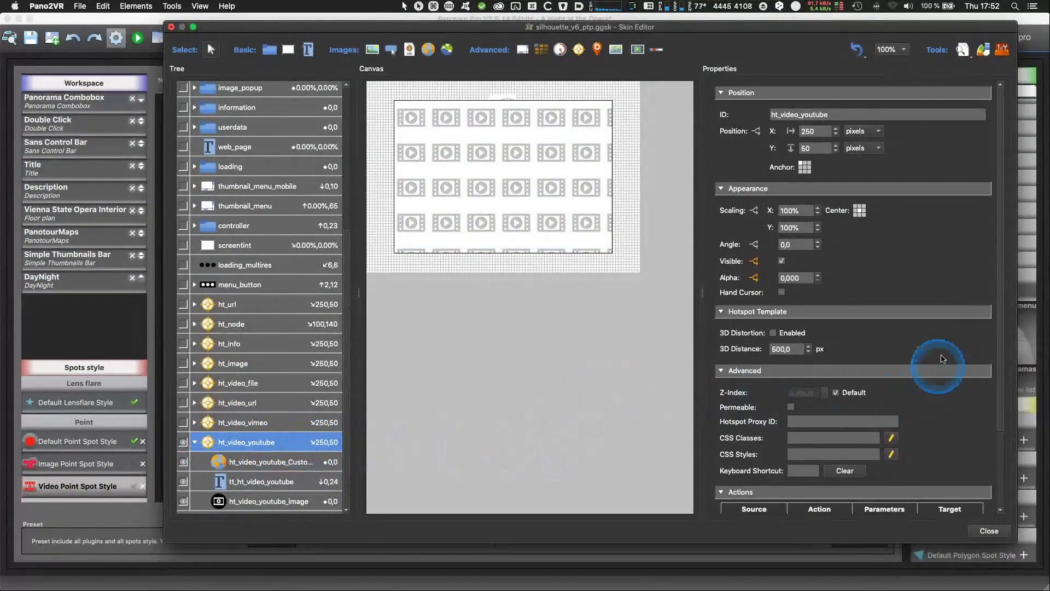
scroll(965, 361, down, 4)
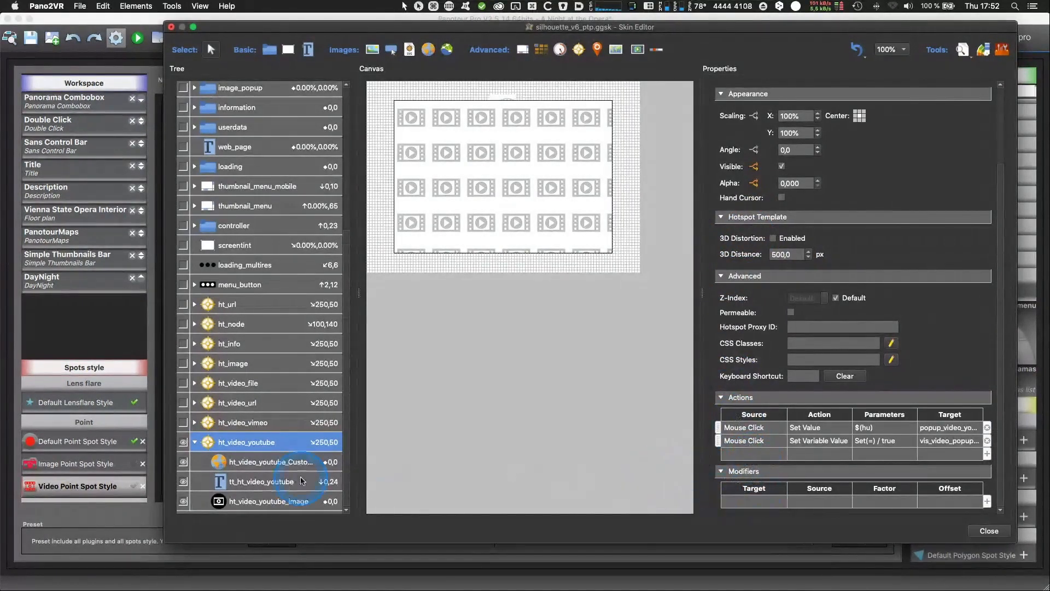
Step: Select the tt_ht_video_youtube tooltip text, and collapse the video_popup_youtube container and hide it on the canvas
click(242, 482)
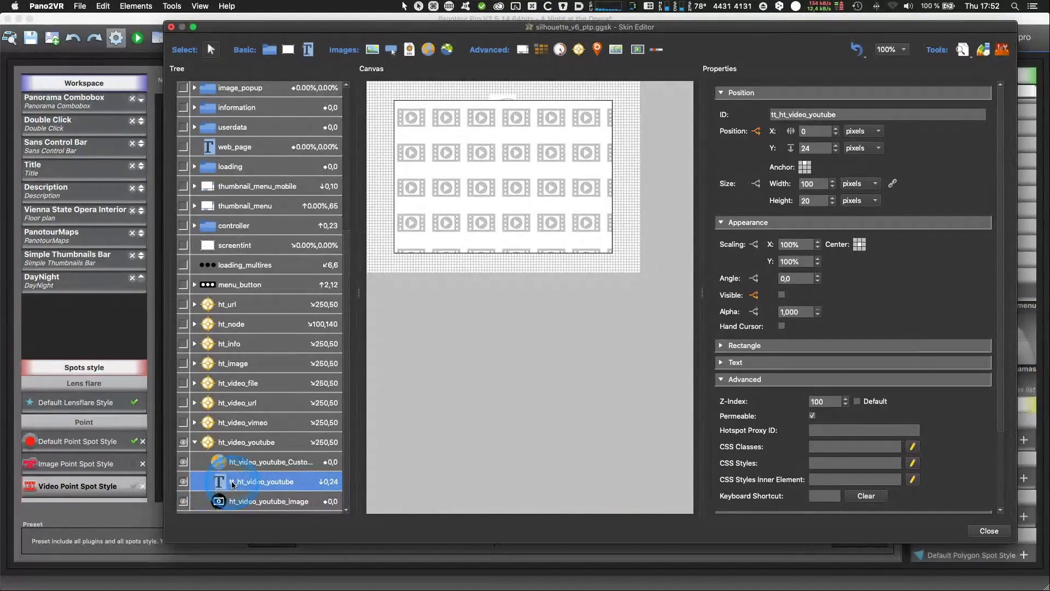
scroll(246, 268, up, 8)
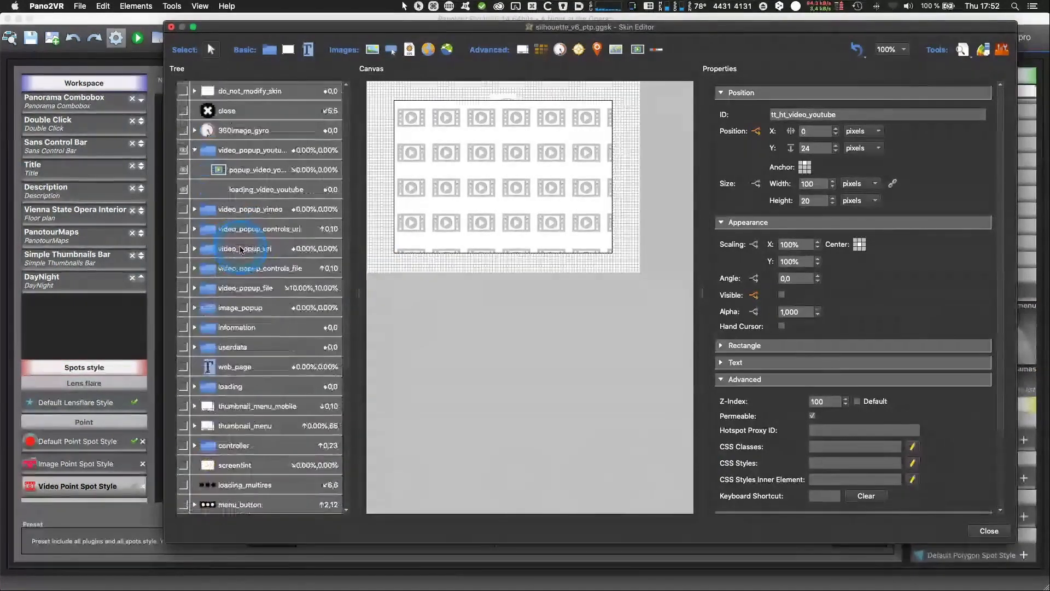
click(192, 151)
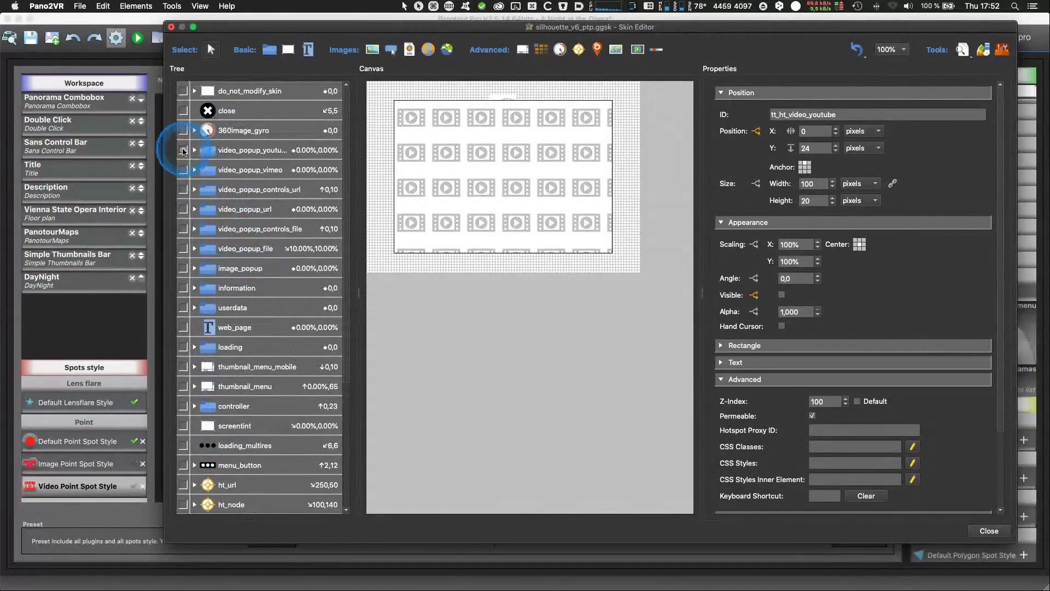
click(183, 151)
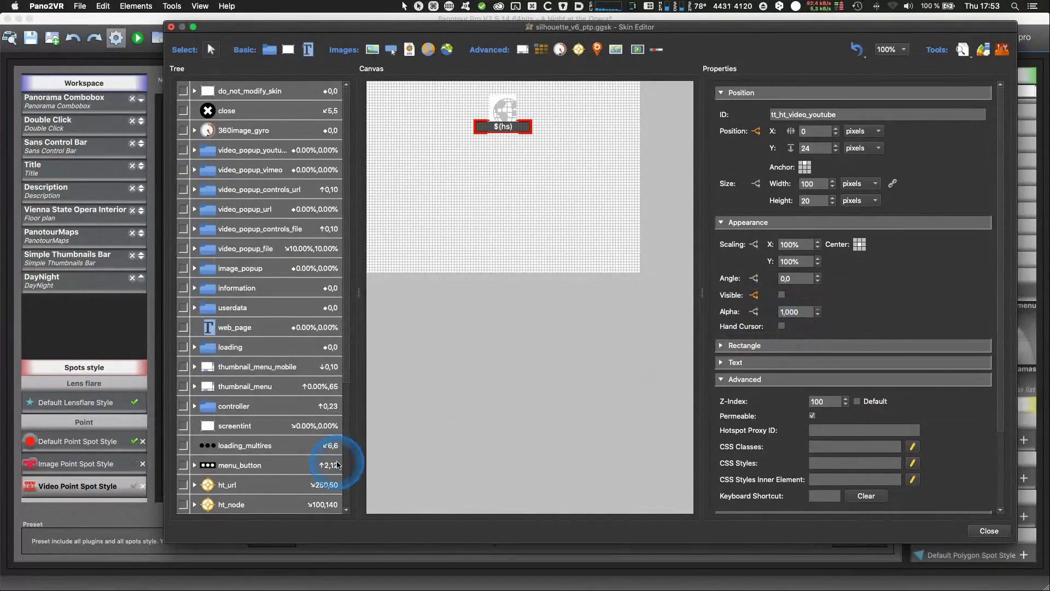
Step: Examine the logic block behind the Visible property of tt_ht_video_youtube and cancel it without changes
scroll(290, 432, down, 5)
scroll(278, 491, down, 1)
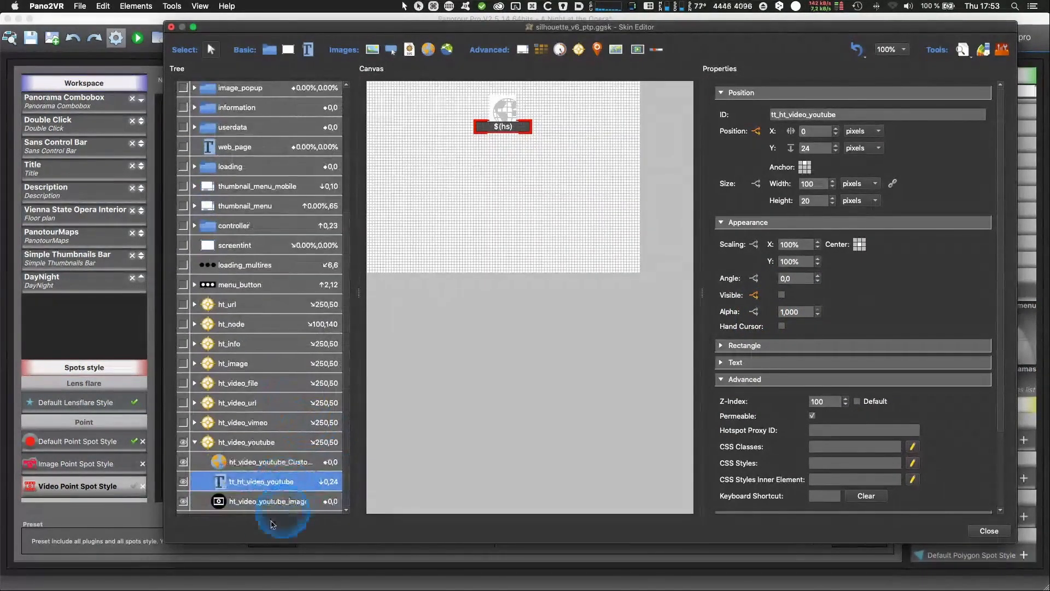
click(753, 294)
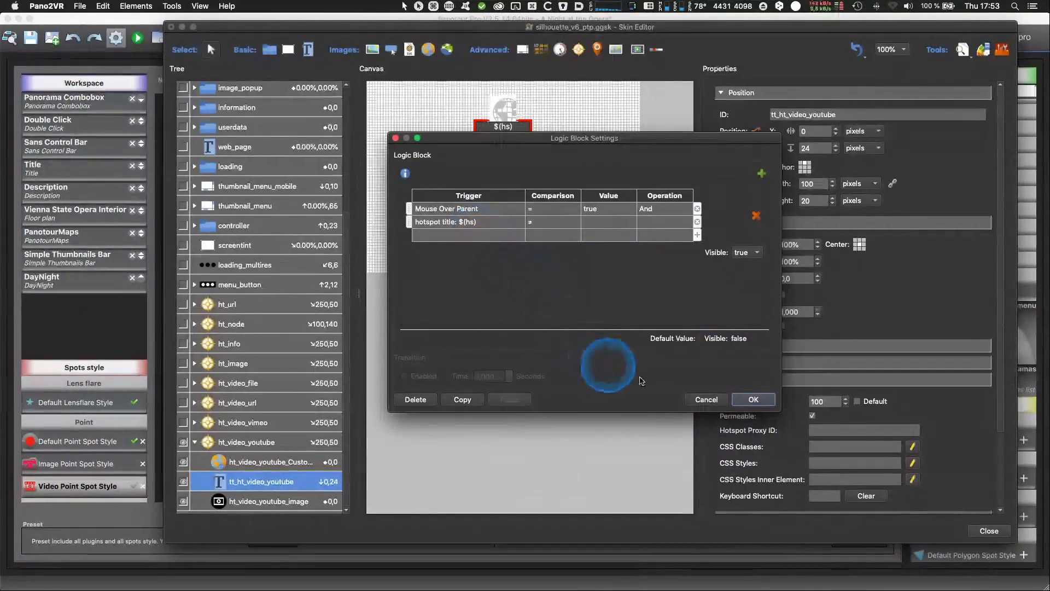
click(707, 400)
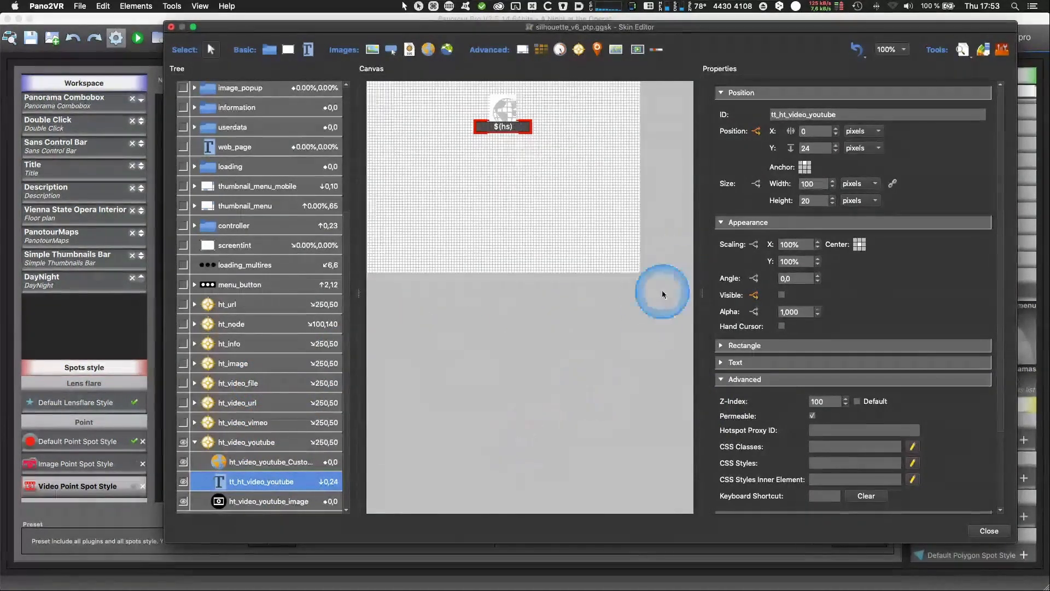
Step: Open the Position logic block of tt_ht_video_youtube and examine the View, Tour, State, Advanced and Variables triggers available for its condition
click(755, 130)
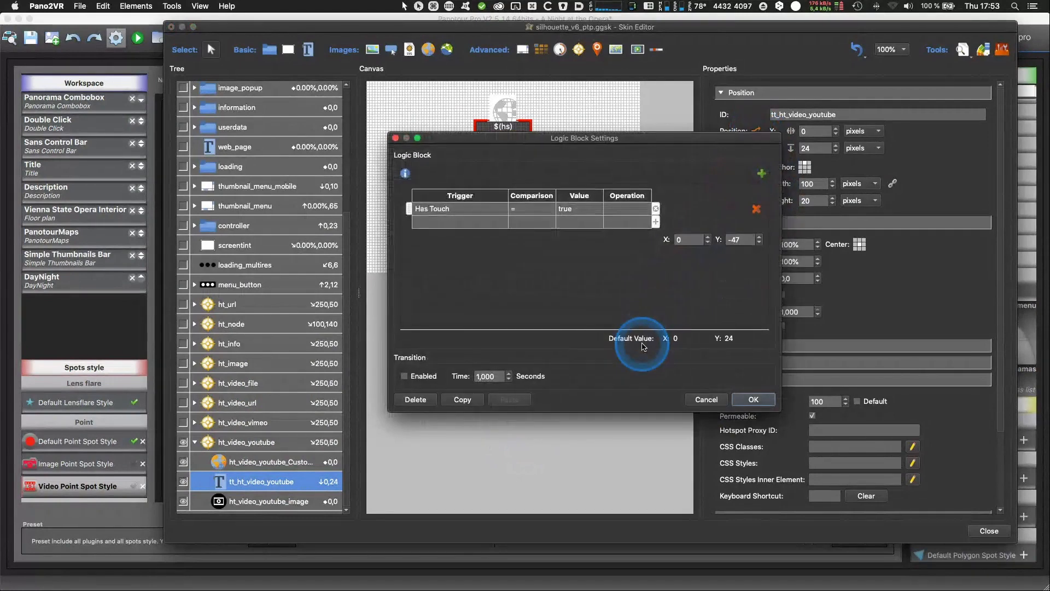
drag(500, 138, 549, 196)
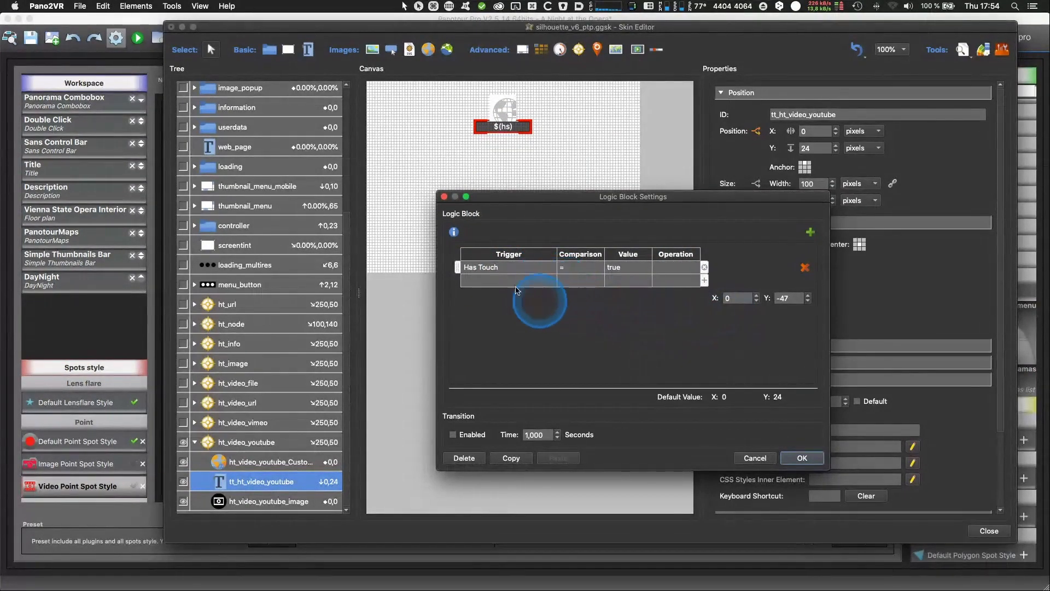
click(529, 268)
mouse_move(528, 270)
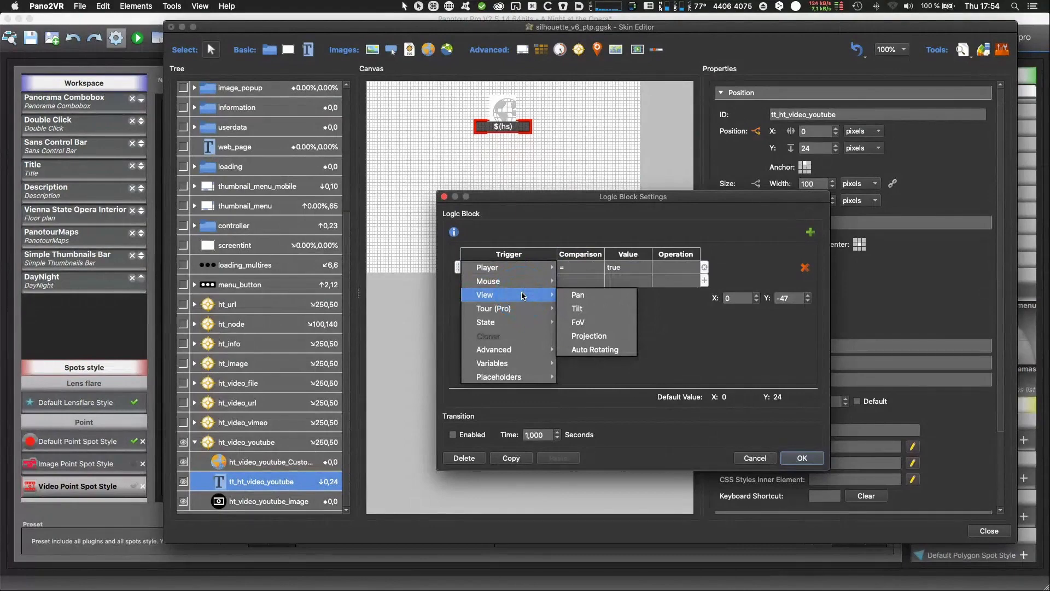
click(539, 308)
click(601, 328)
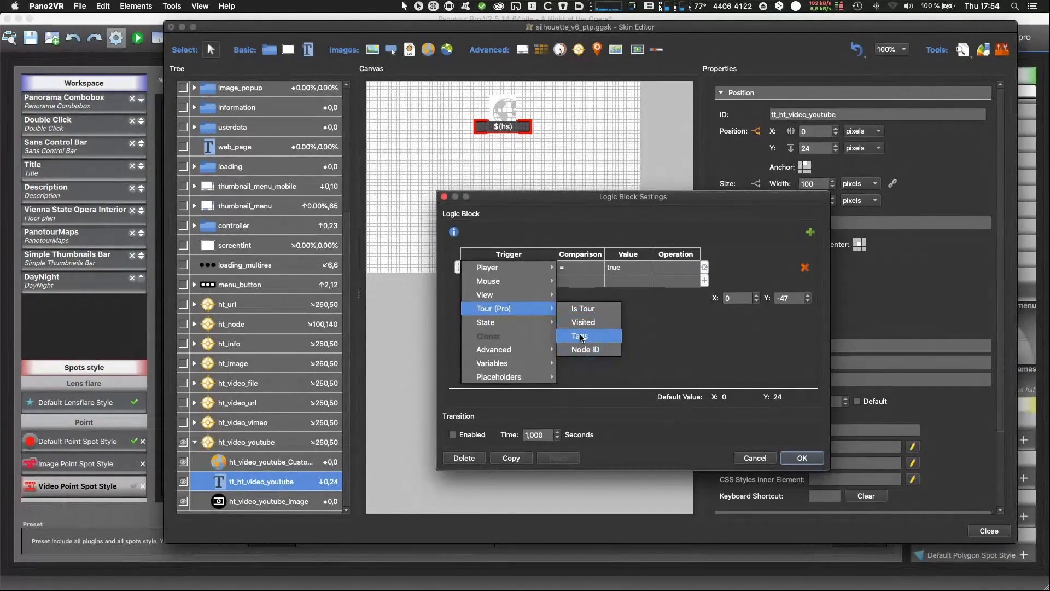
click(519, 325)
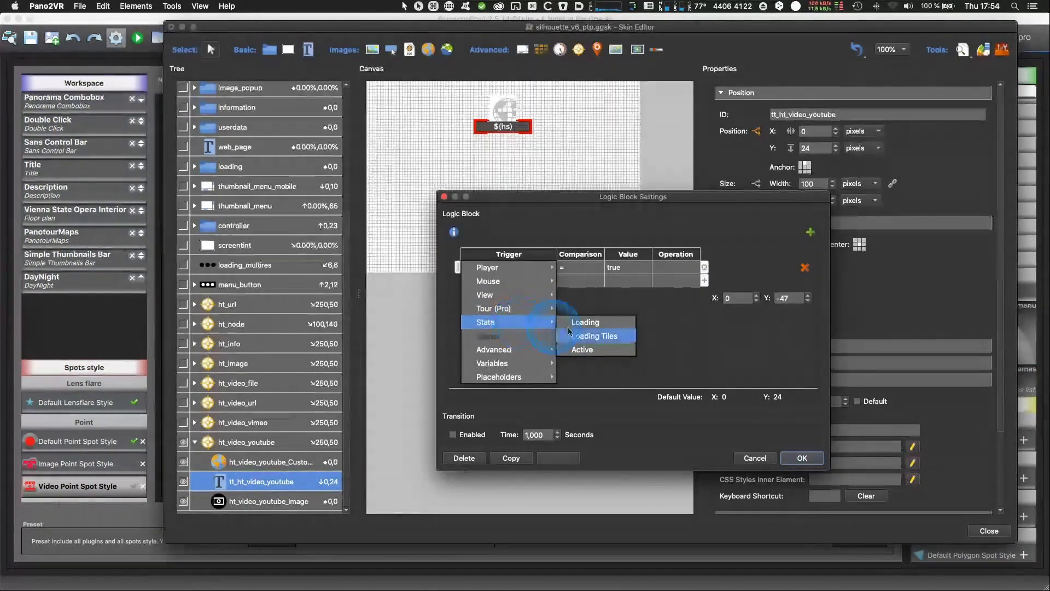
click(583, 349)
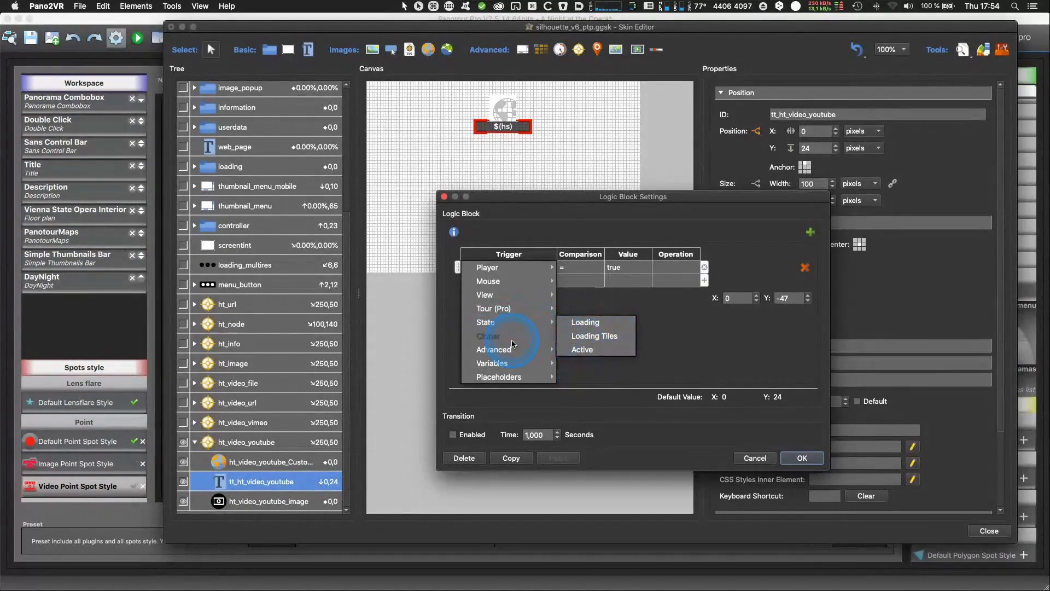
click(527, 350)
click(584, 350)
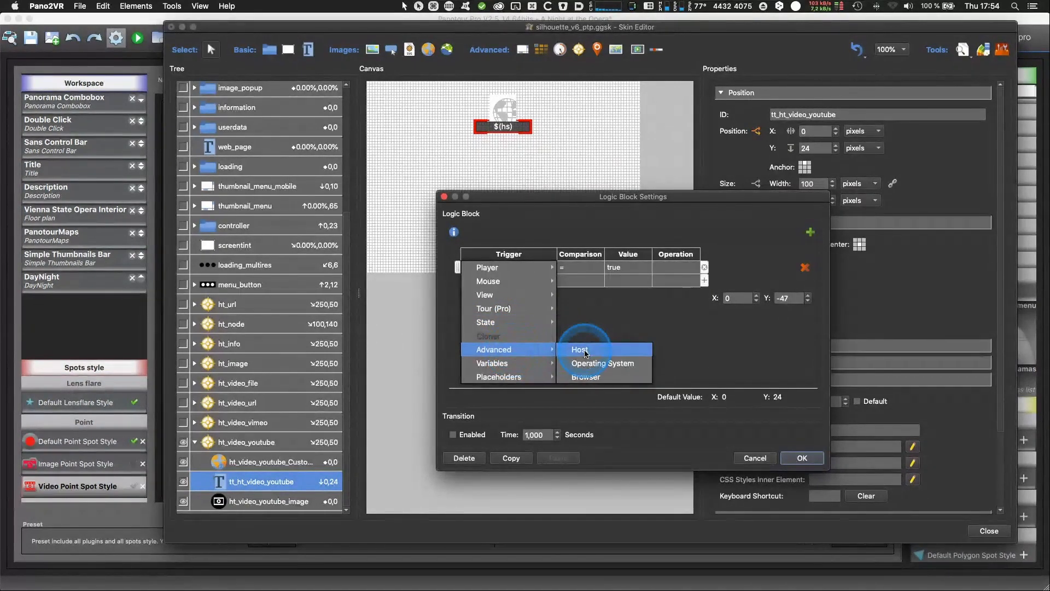
click(514, 362)
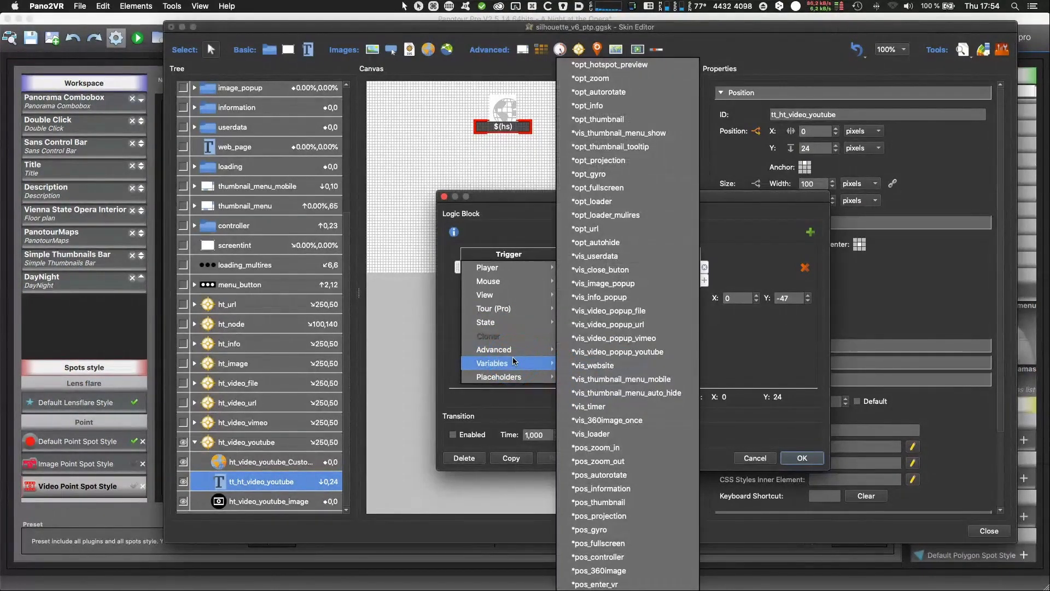
Step: Examine the Hotspots, User Data and Node placeholder triggers for the Position logic block, and cancel the logic block without changes
click(519, 377)
click(591, 378)
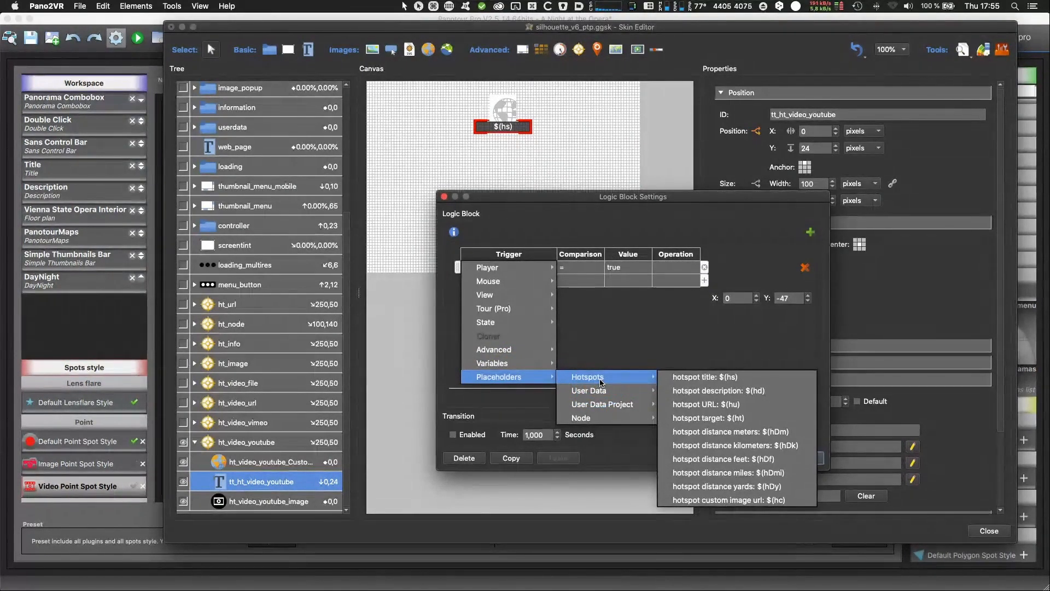
click(735, 449)
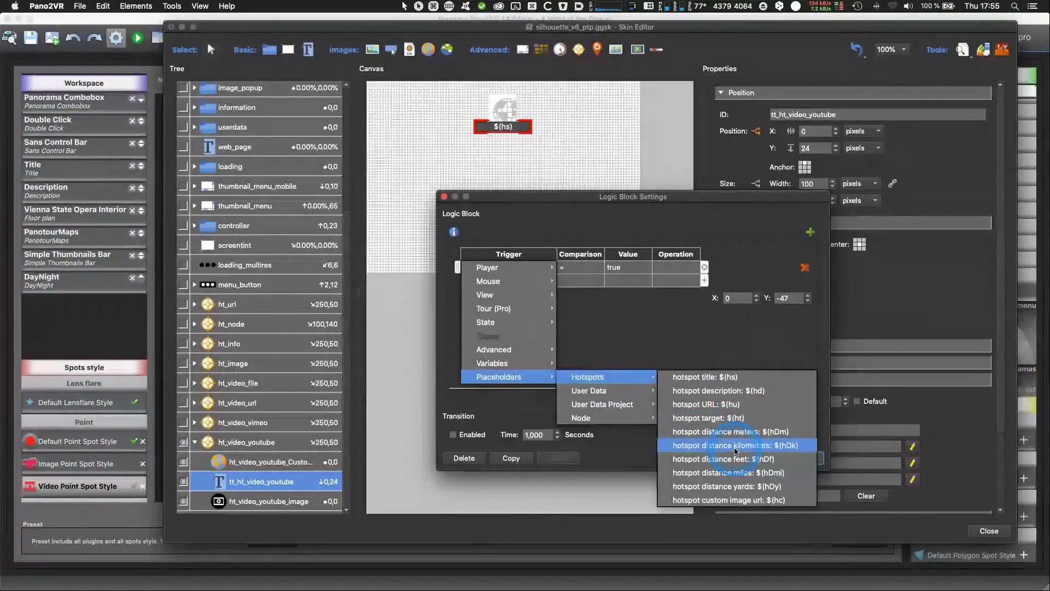
click(616, 392)
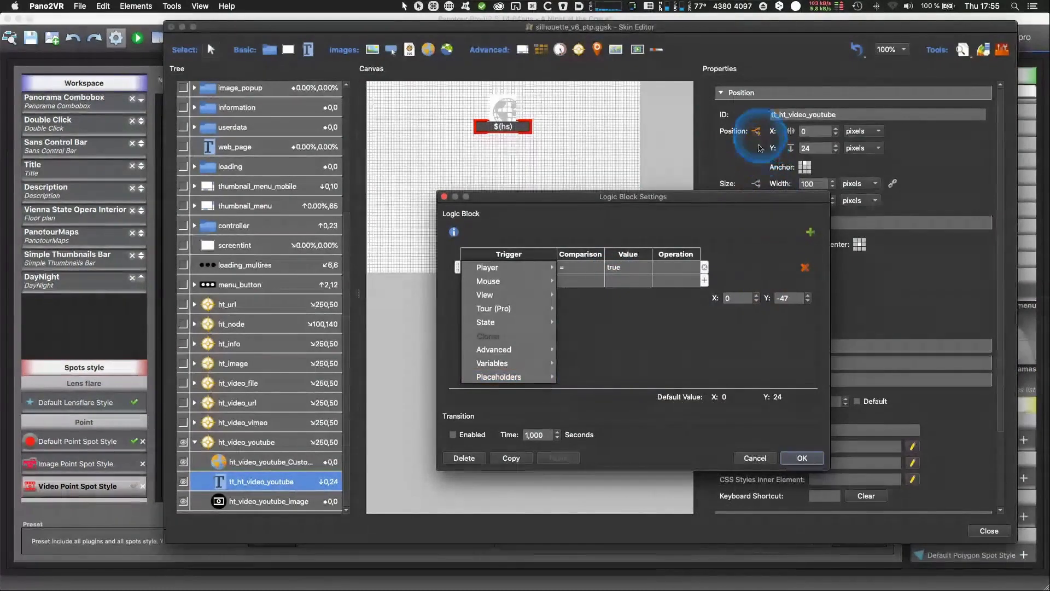
mouse_move(514, 376)
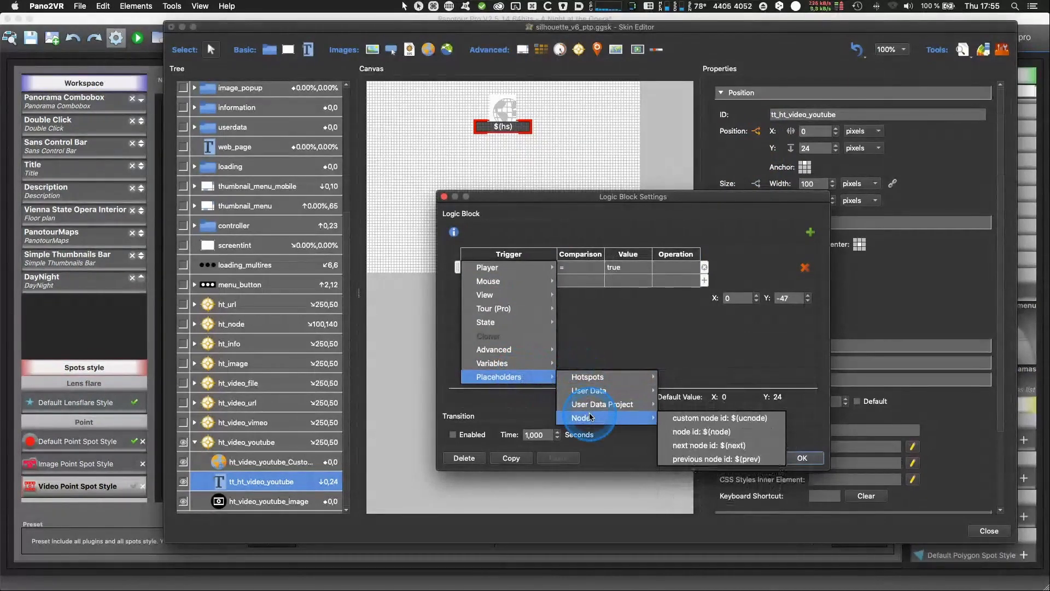
mouse_move(592, 408)
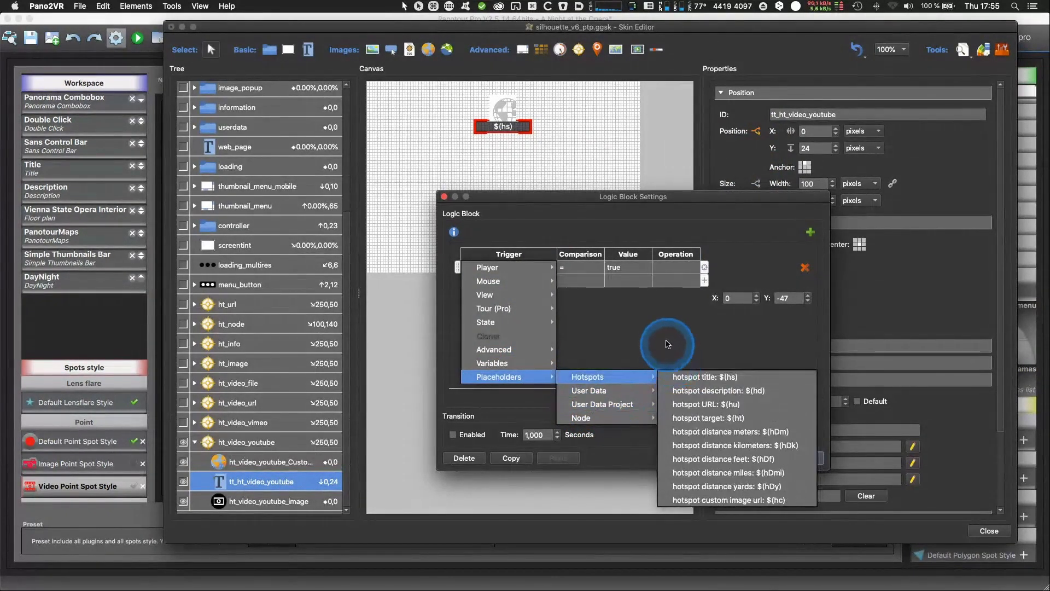
click(623, 198)
drag(623, 197, 607, 166)
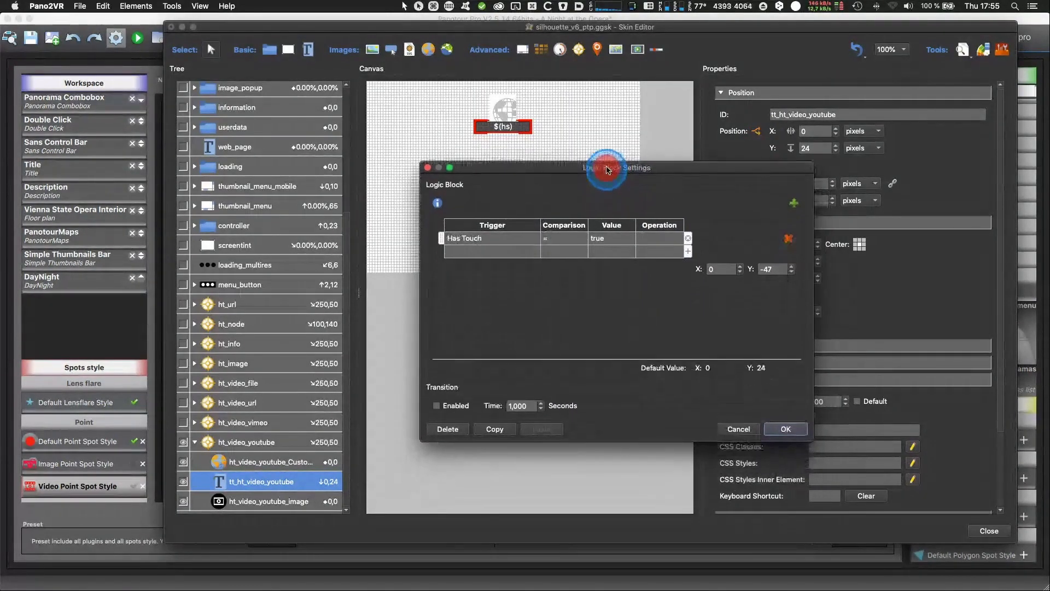
click(738, 427)
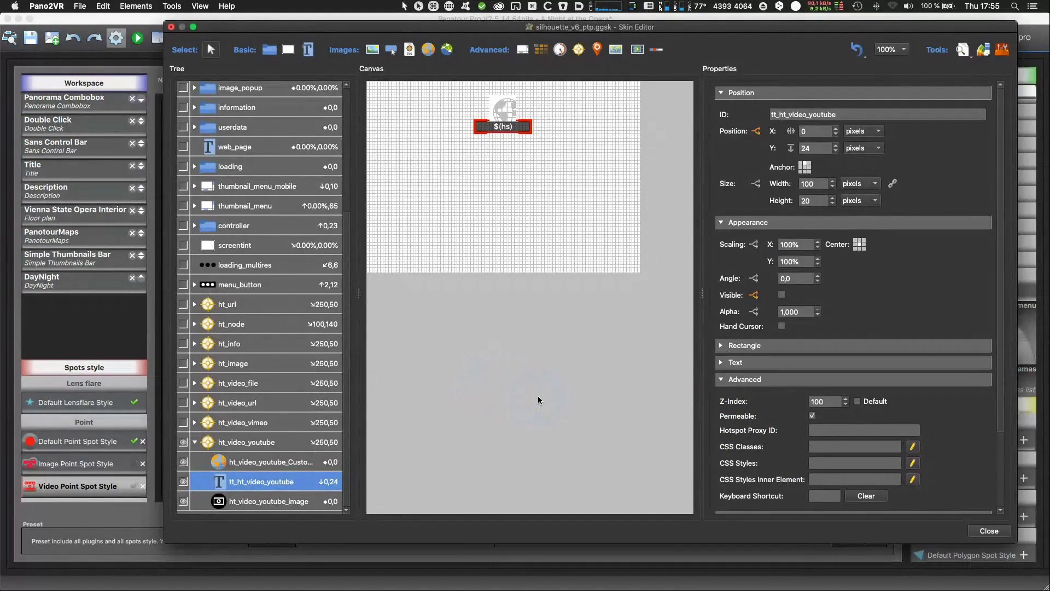
Step: Close the Skin Editor and discard the changes made to the skin
click(986, 533)
click(551, 295)
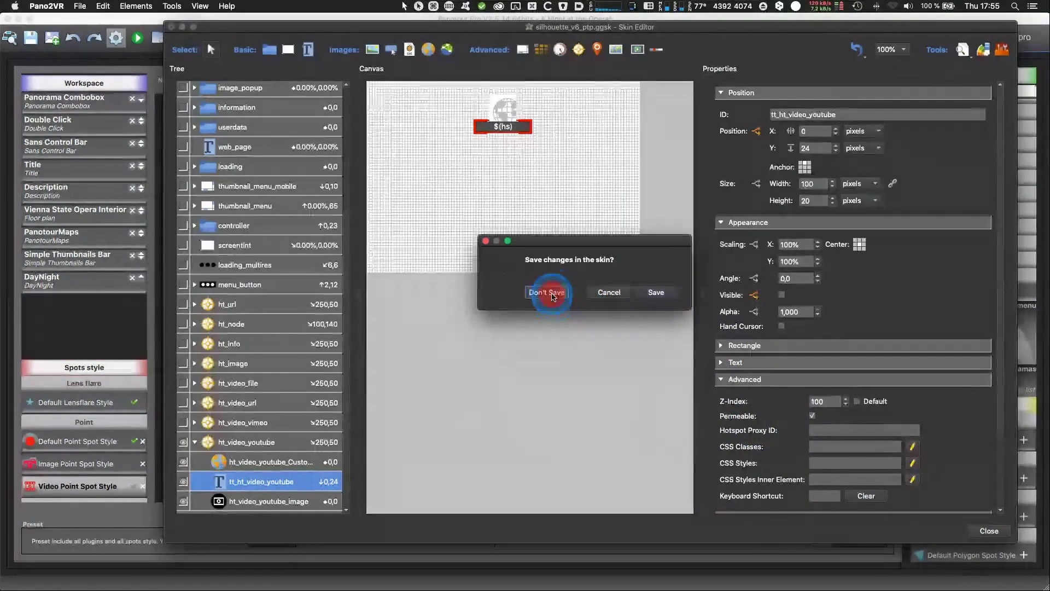
click(606, 293)
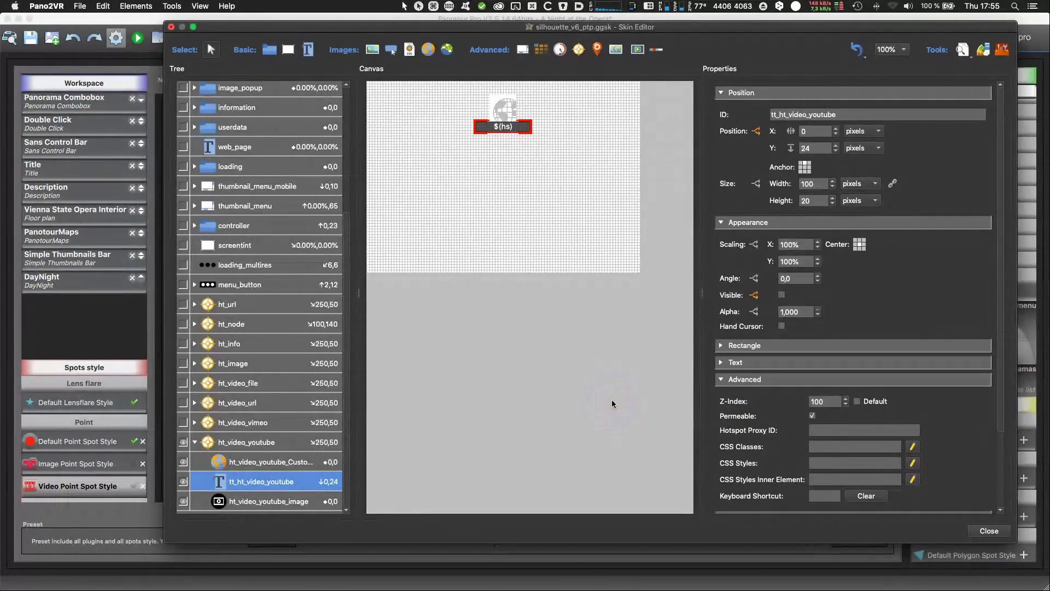
click(983, 532)
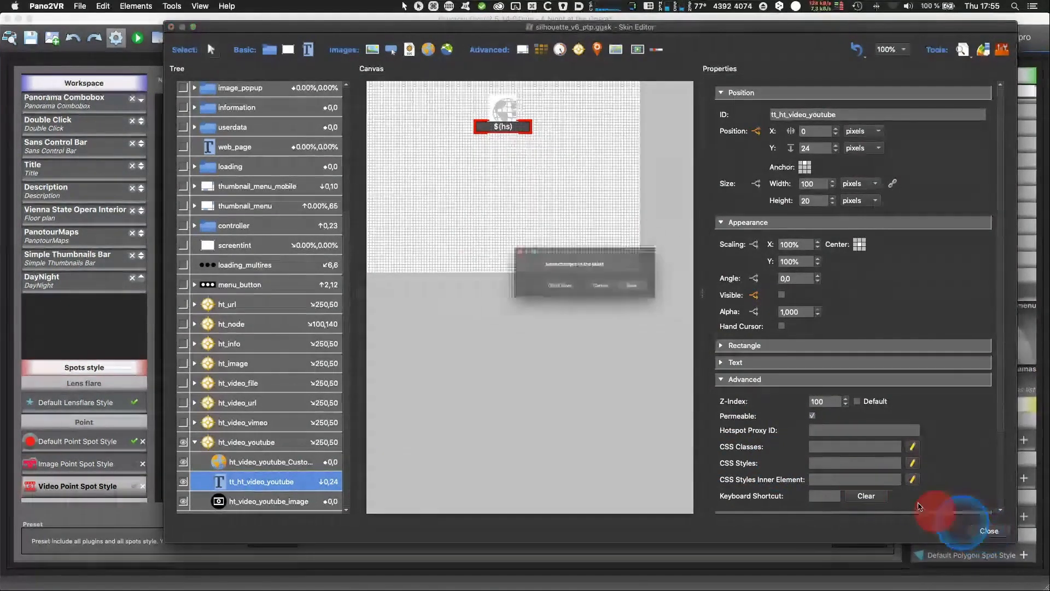
click(546, 293)
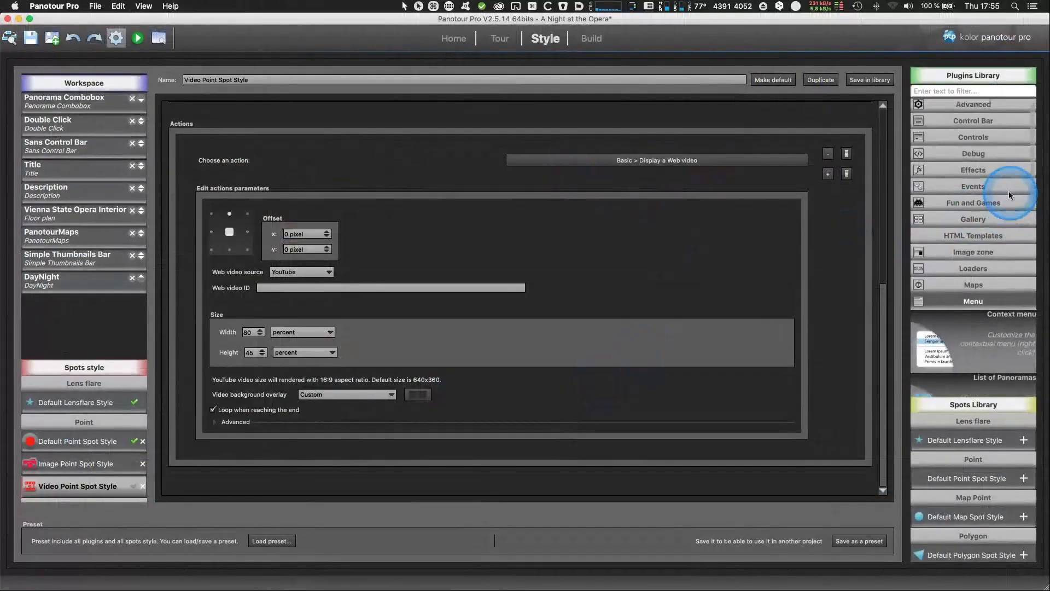
click(977, 104)
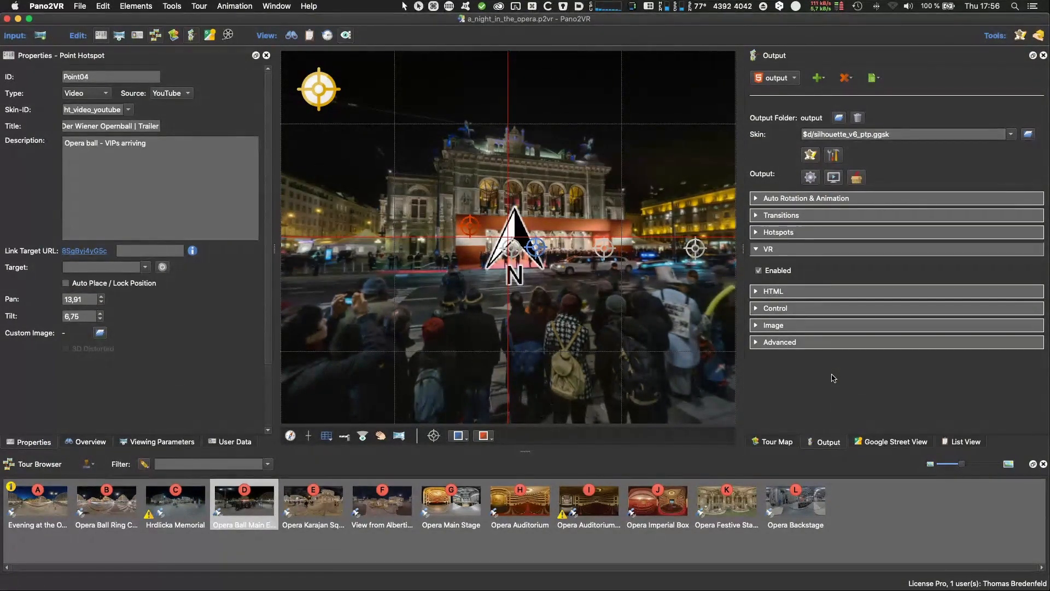
click(832, 379)
click(826, 382)
click(819, 388)
Step: Switch to Preview, view the slide comparing Panotour Pro, Pano2VR and krpano, and return to Pano2VR
key(super+Tab)
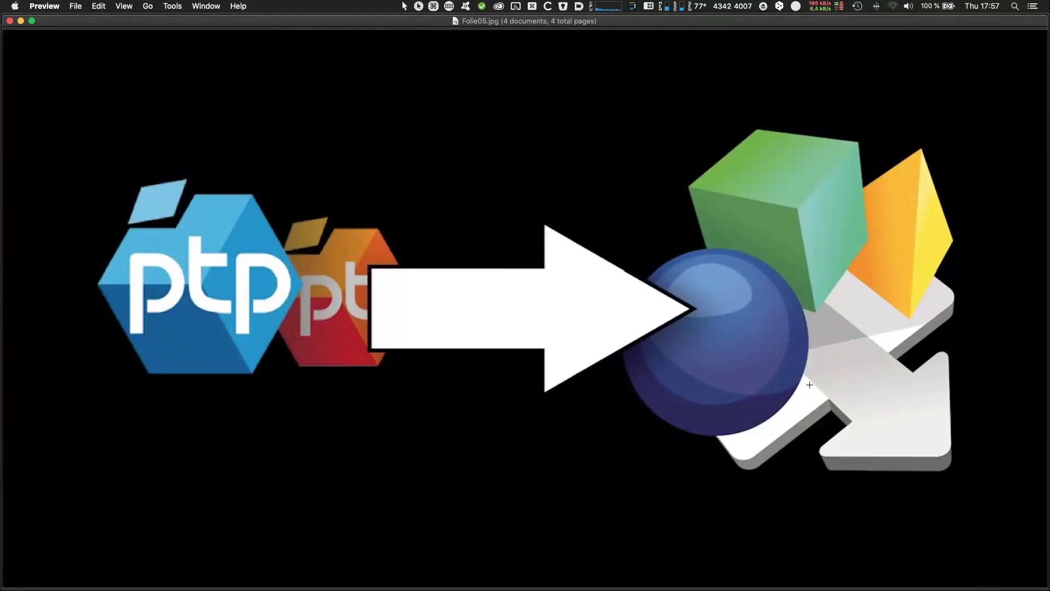
key(Down)
key(Down)
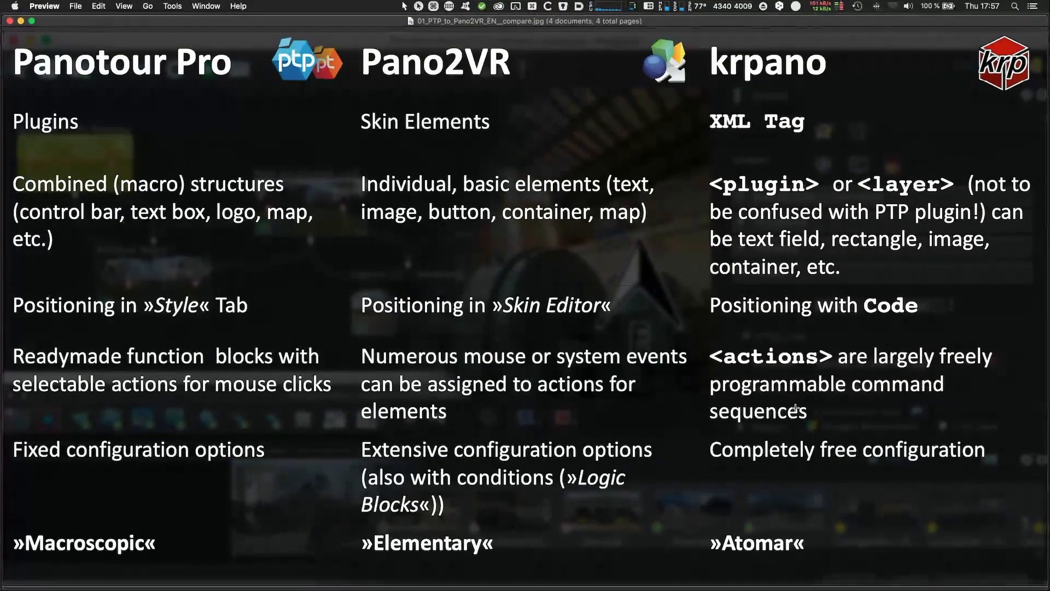
key(super+Tab)
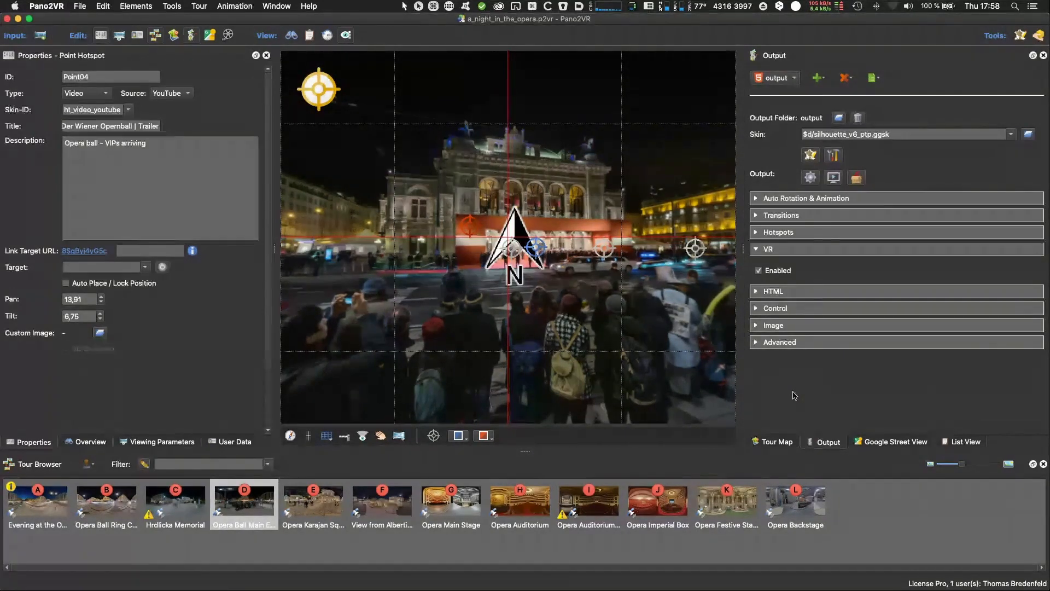
key(super+Tab)
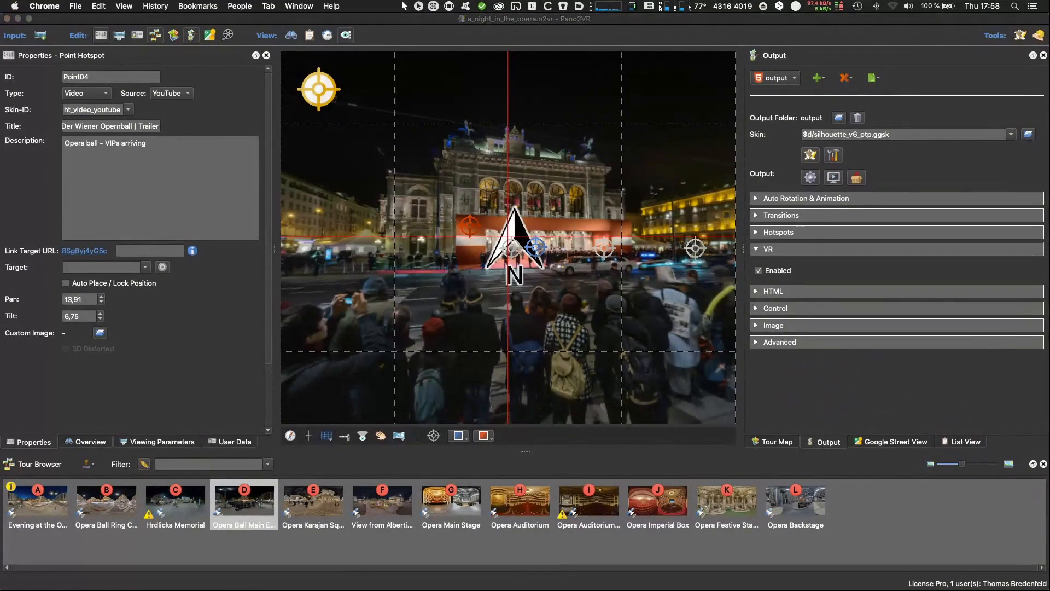
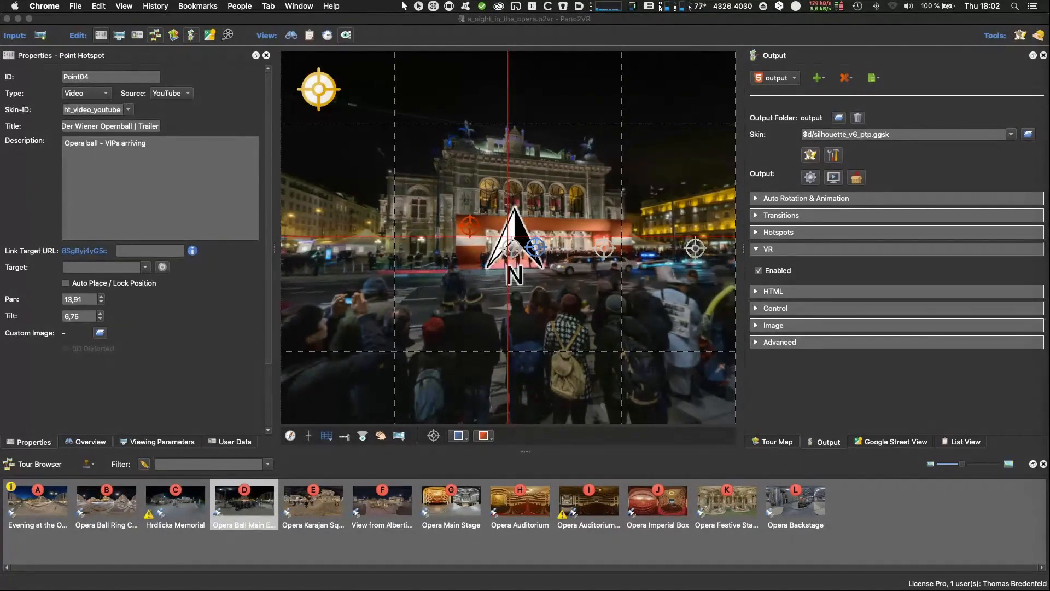
Step: Open the silhouette_v6_ptp.ggsk skin in the Skin Editor and hide all its elements on the canvas
click(808, 157)
click(185, 93)
click(438, 407)
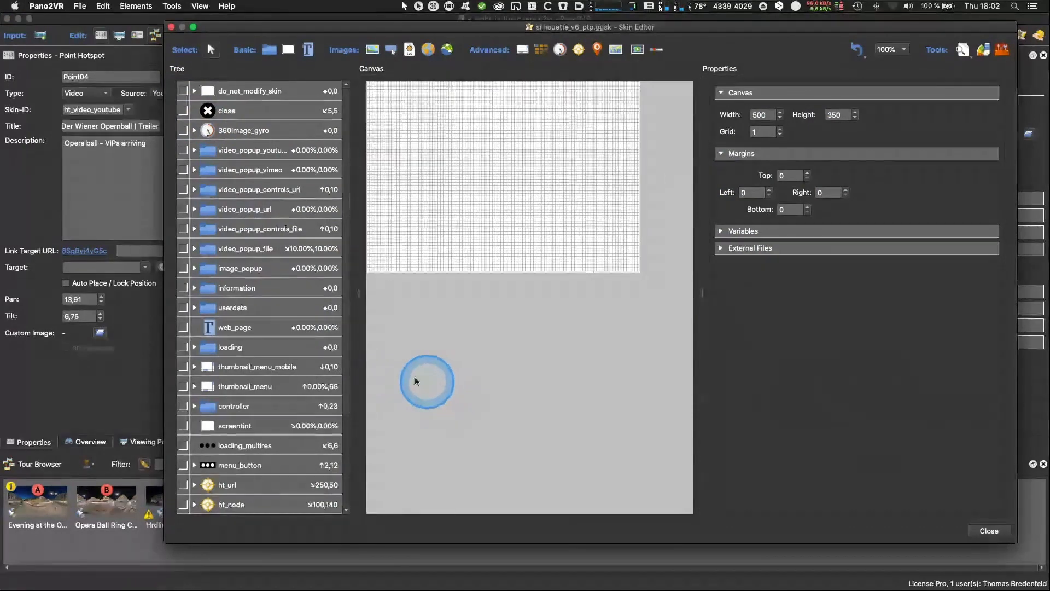
scroll(275, 362, down, 5)
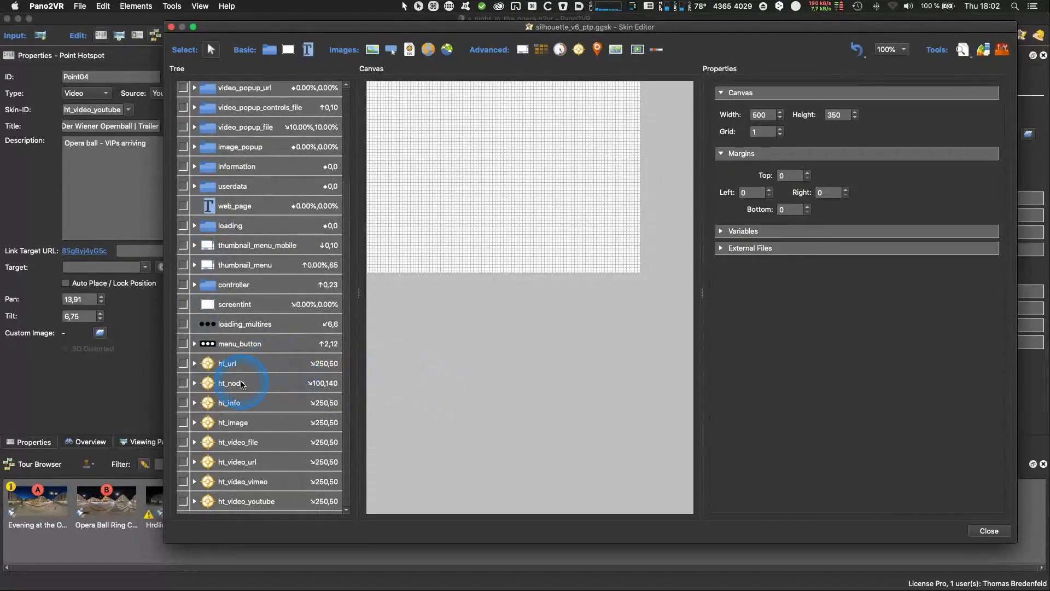
scroll(294, 316, up, 5)
scroll(293, 316, down, 5)
Step: Try an Is Mobile = true condition in the Position logic block of the screentint rectangle, and cancel the logic block
click(234, 304)
click(755, 131)
click(475, 209)
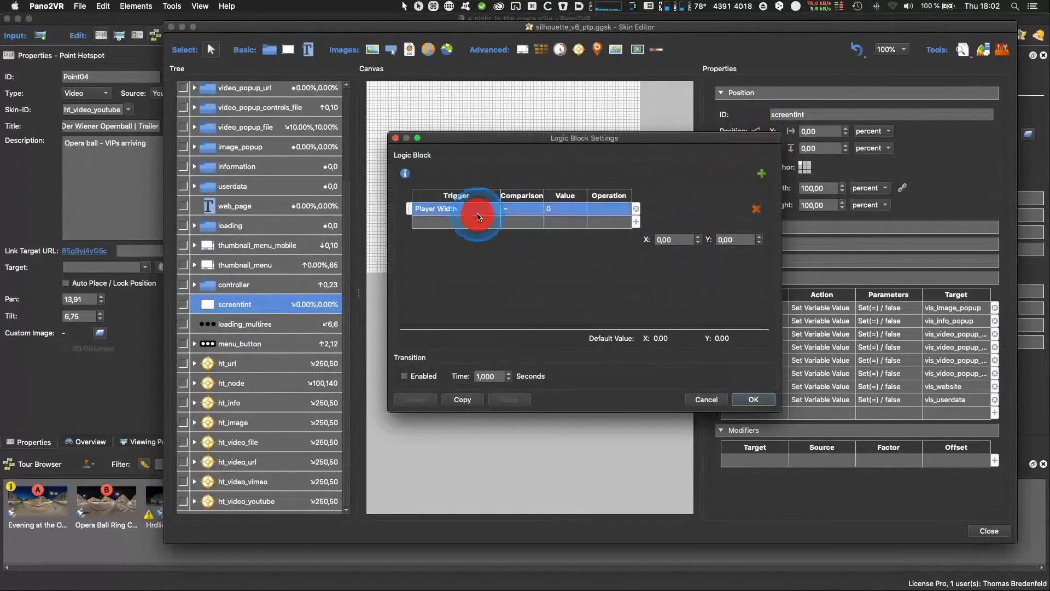
click(469, 208)
mouse_move(454, 208)
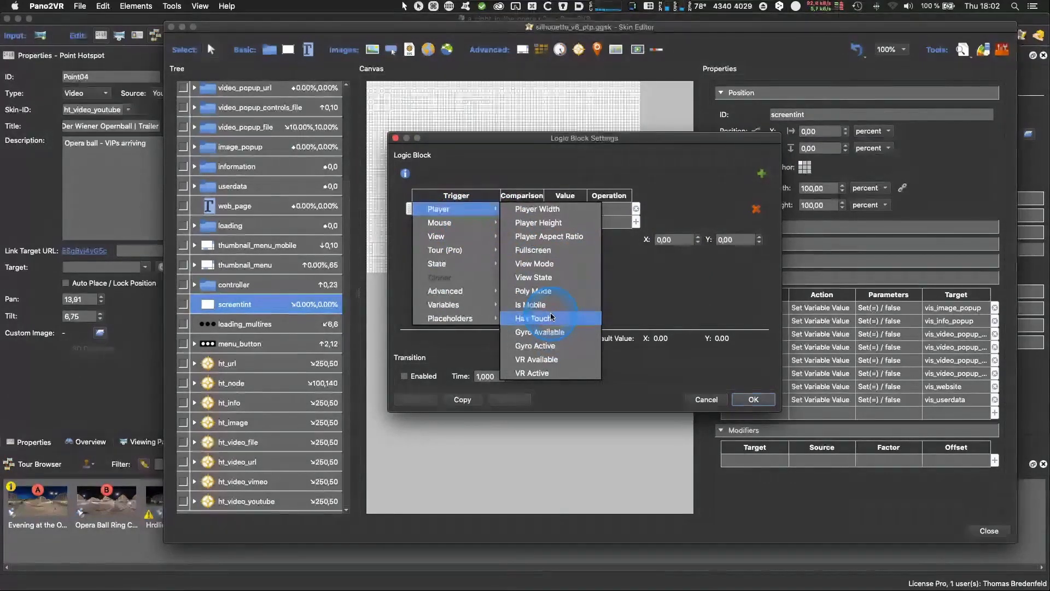
click(538, 305)
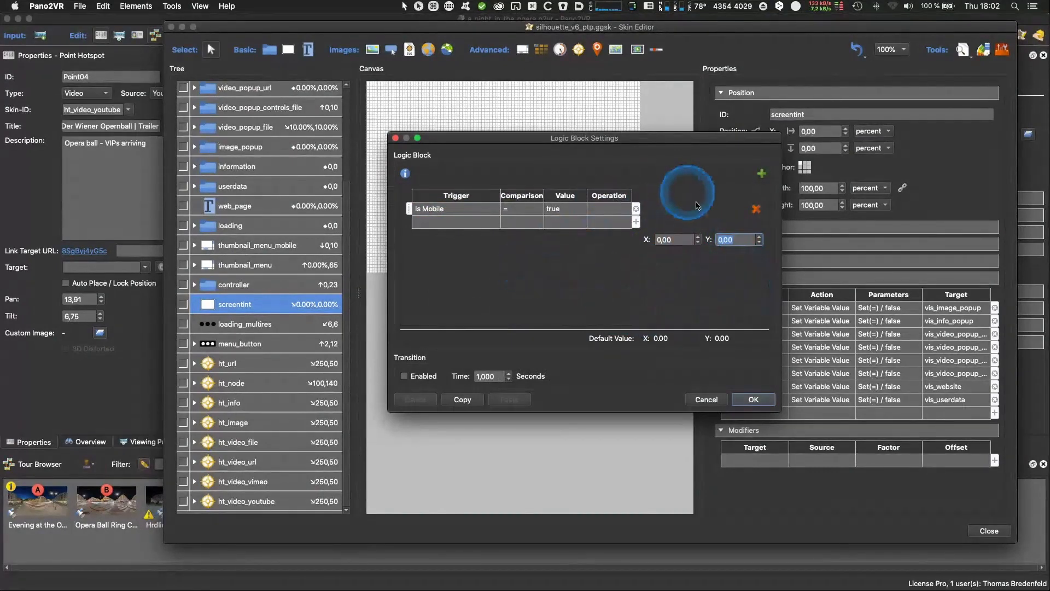
click(706, 399)
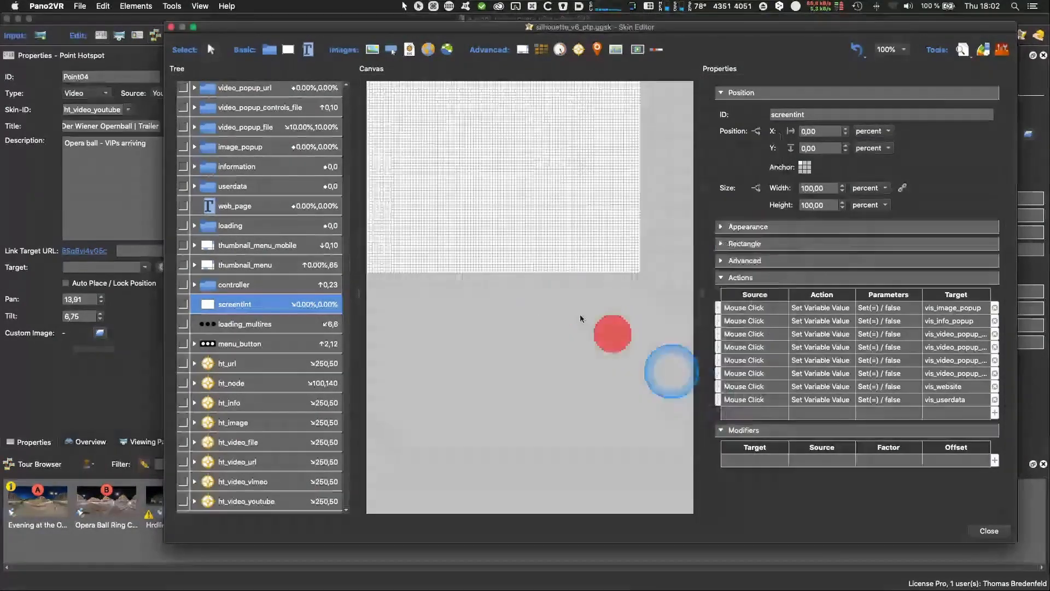
Step: Examine the triggers available for the Size logic block of screentint, and cancel the logic block without changes
click(756, 189)
click(455, 211)
click(454, 211)
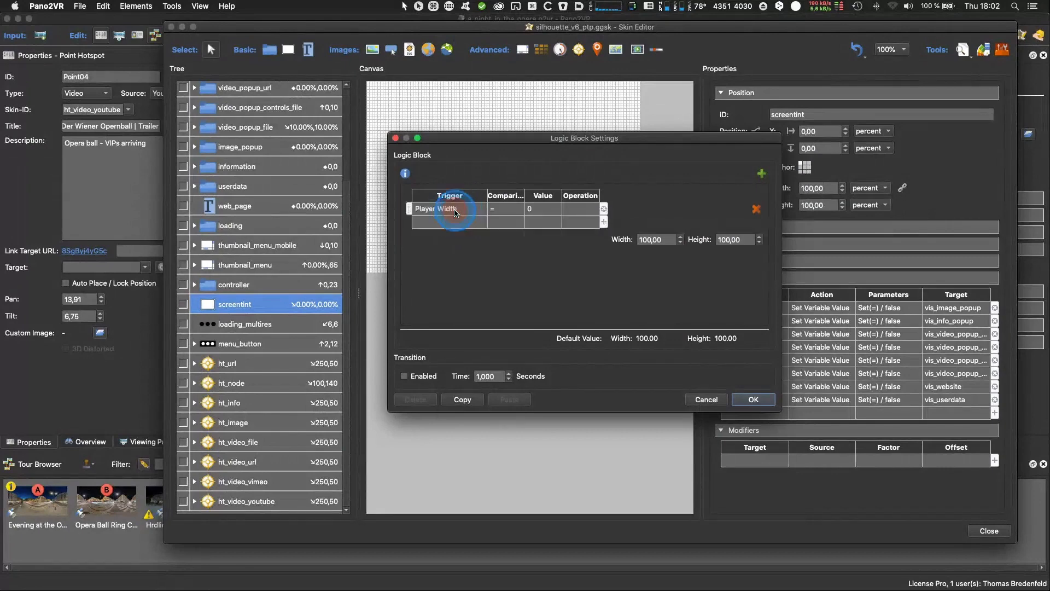
click(484, 214)
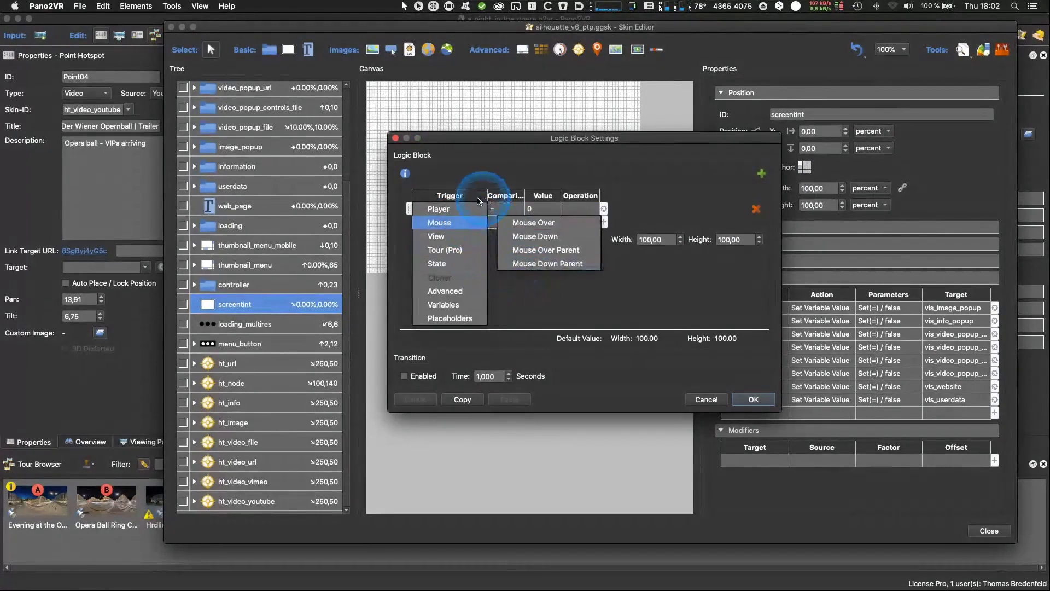
click(603, 317)
click(707, 399)
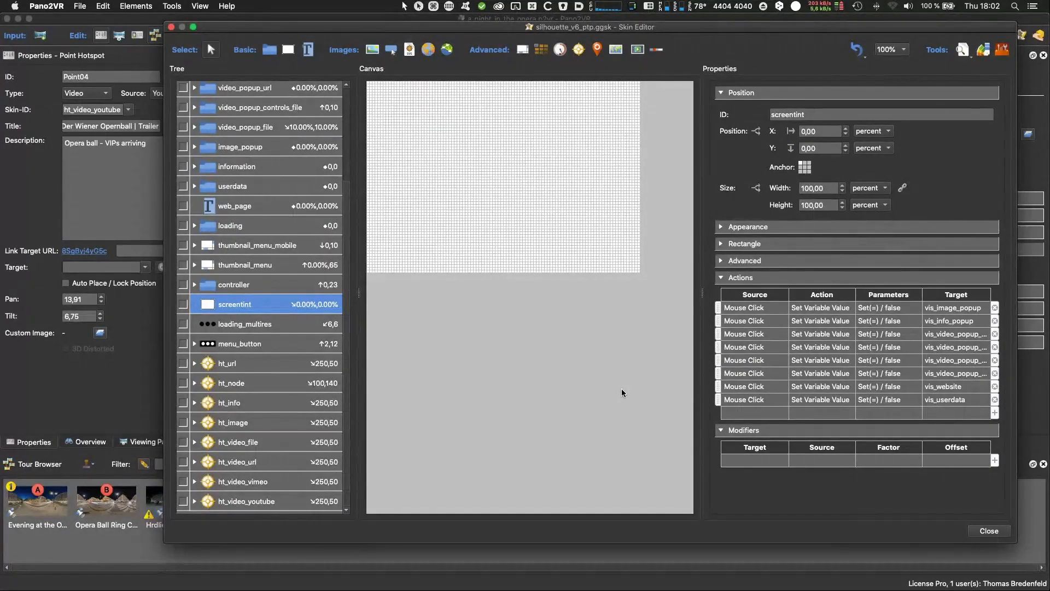
click(611, 387)
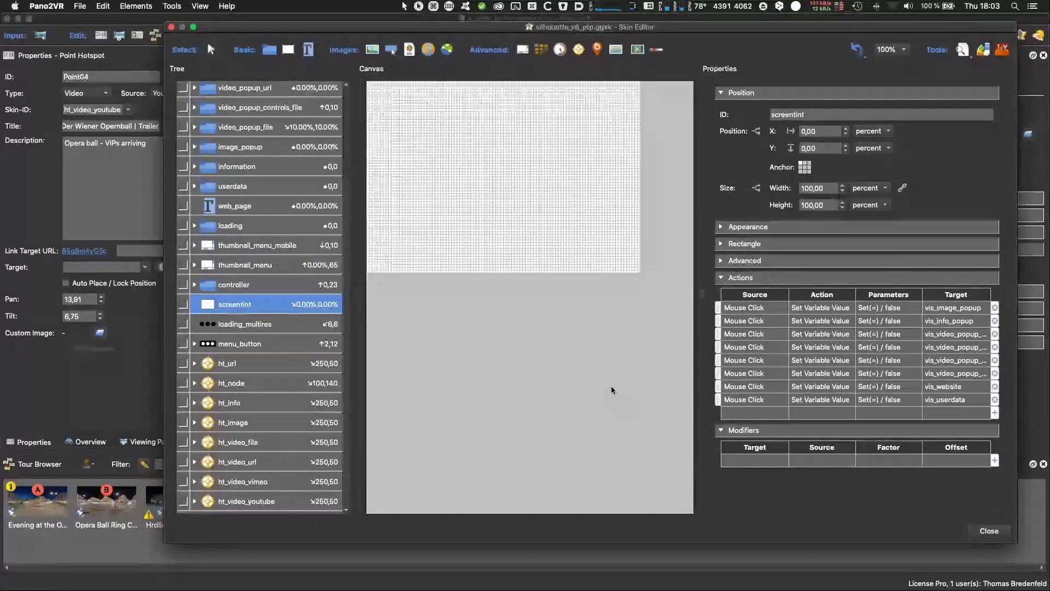
click(612, 390)
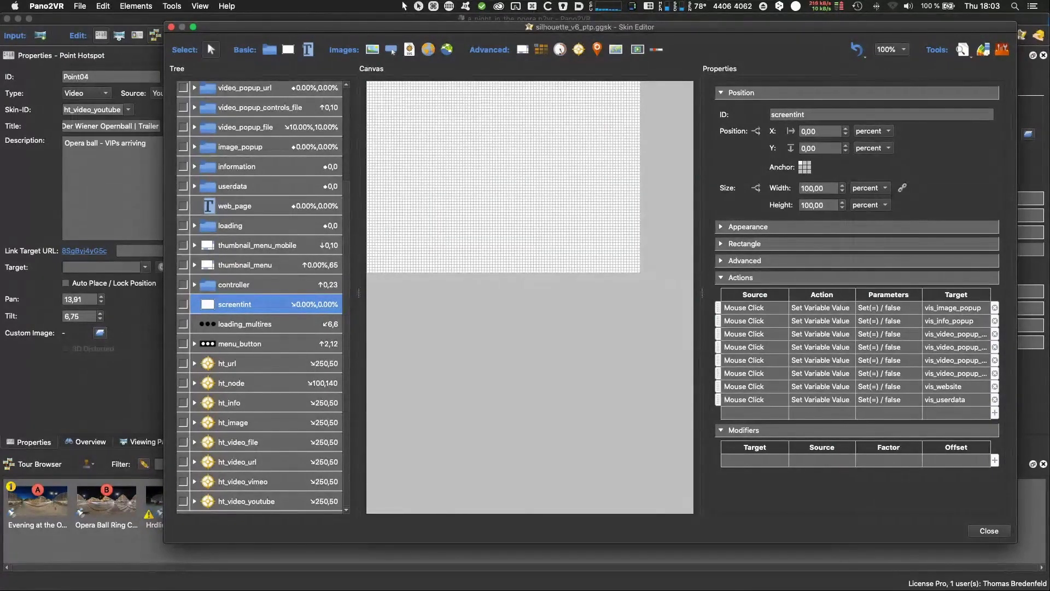
key(super+Tab)
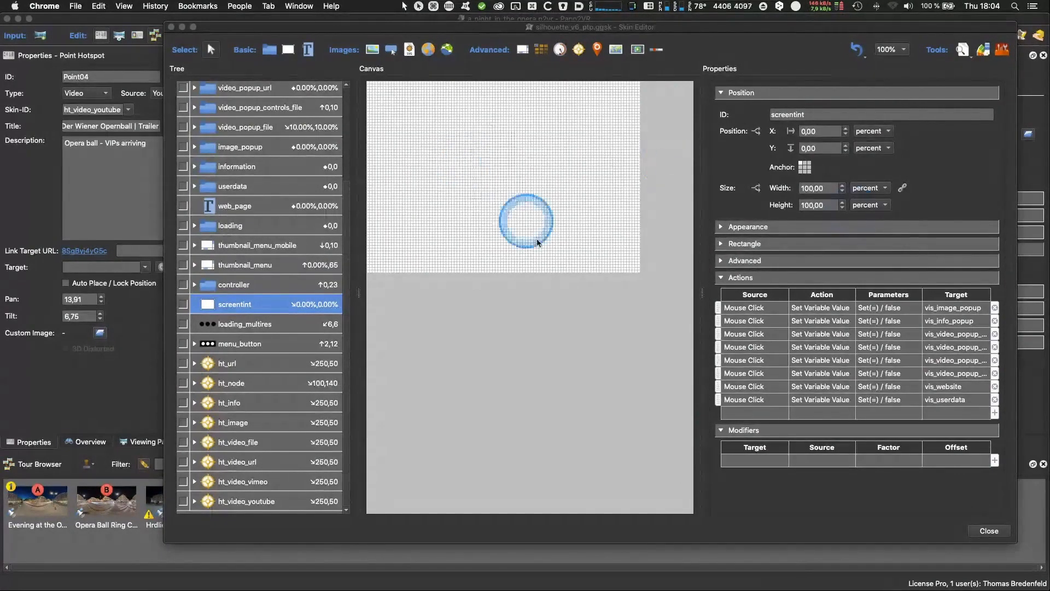
Step: Open the Text logic block of the web_page text element and examine the Variables triggers available for its condition
click(230, 206)
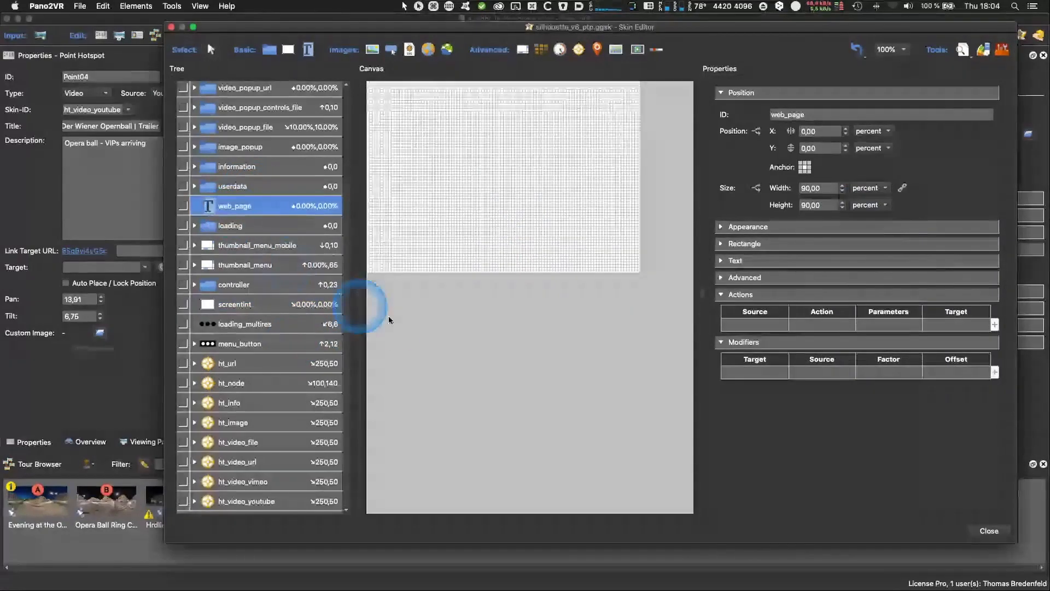
click(728, 260)
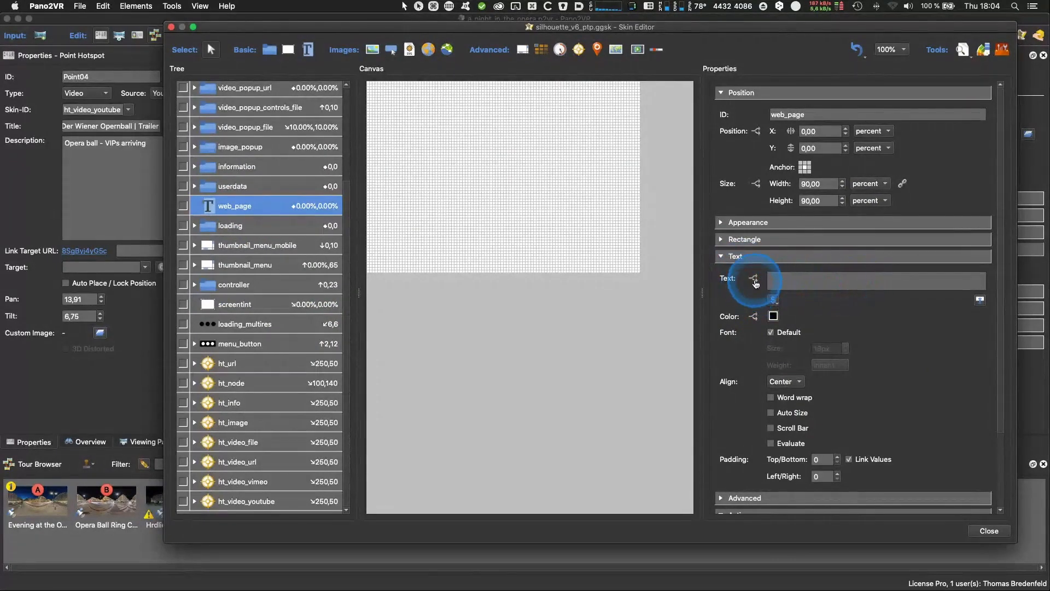
click(772, 299)
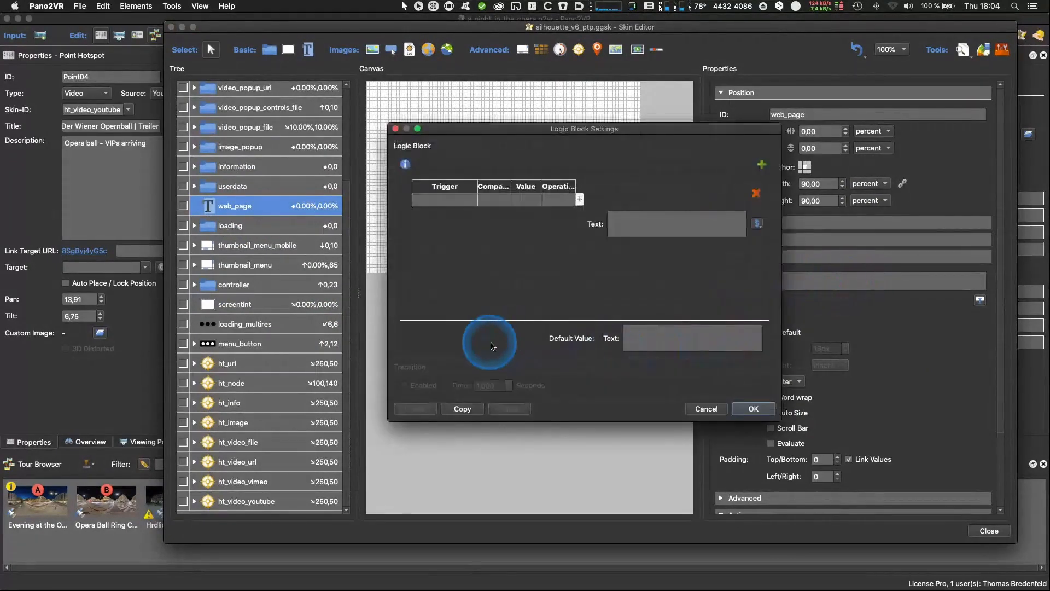
double_click(461, 203)
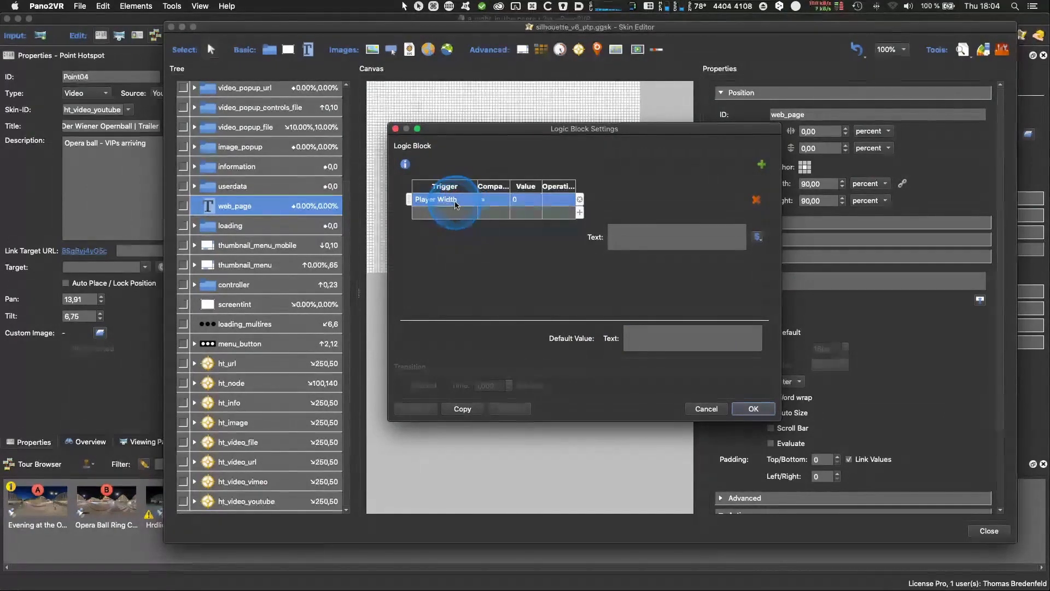
click(443, 199)
mouse_move(454, 295)
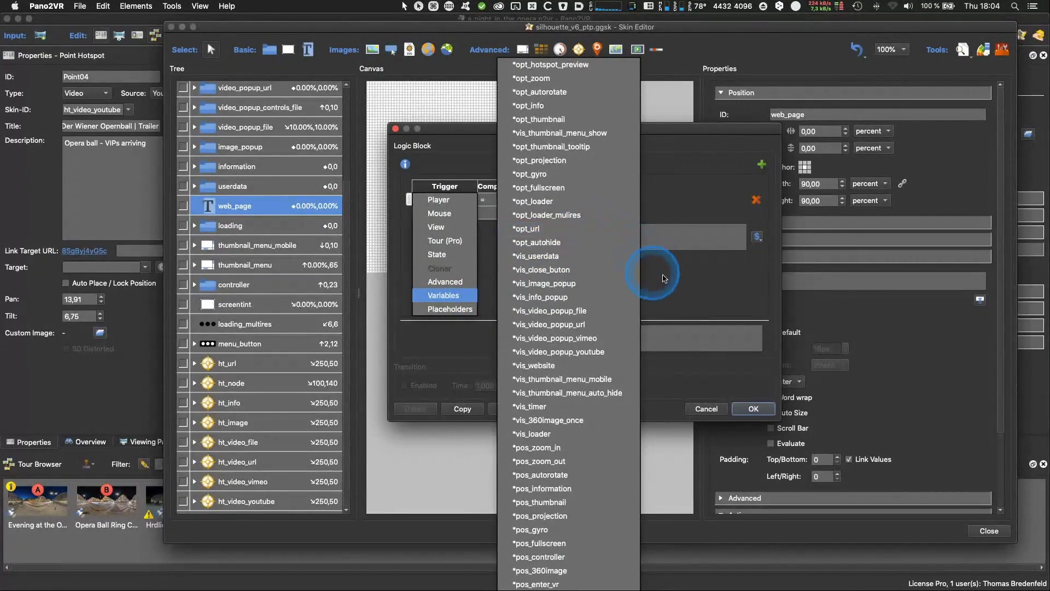
Step: Try adding a second condition block to the Text logic block of web_page, and cancel the logic block
click(713, 284)
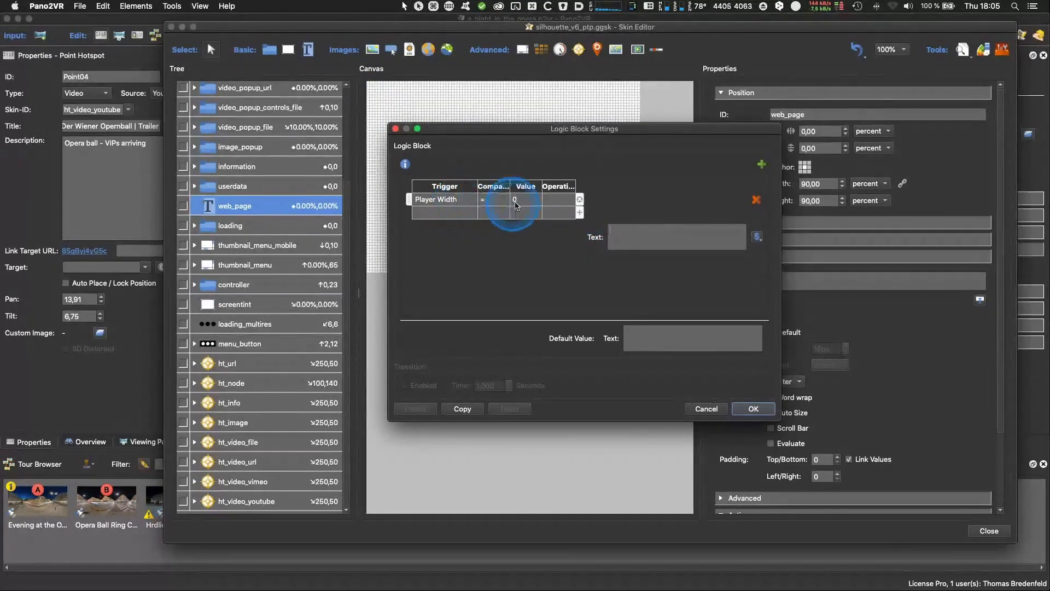
click(668, 235)
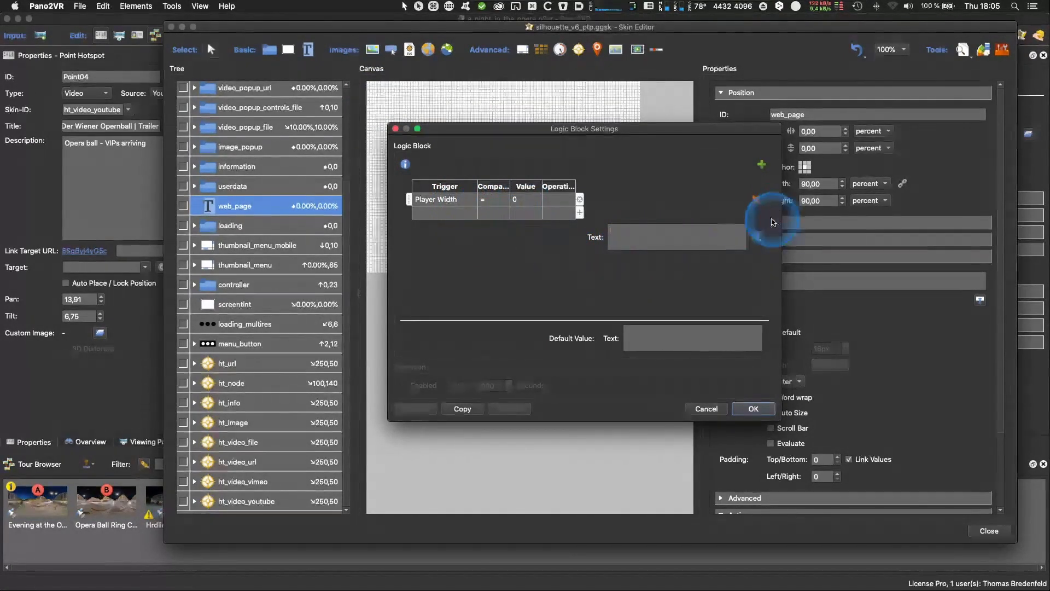
click(761, 165)
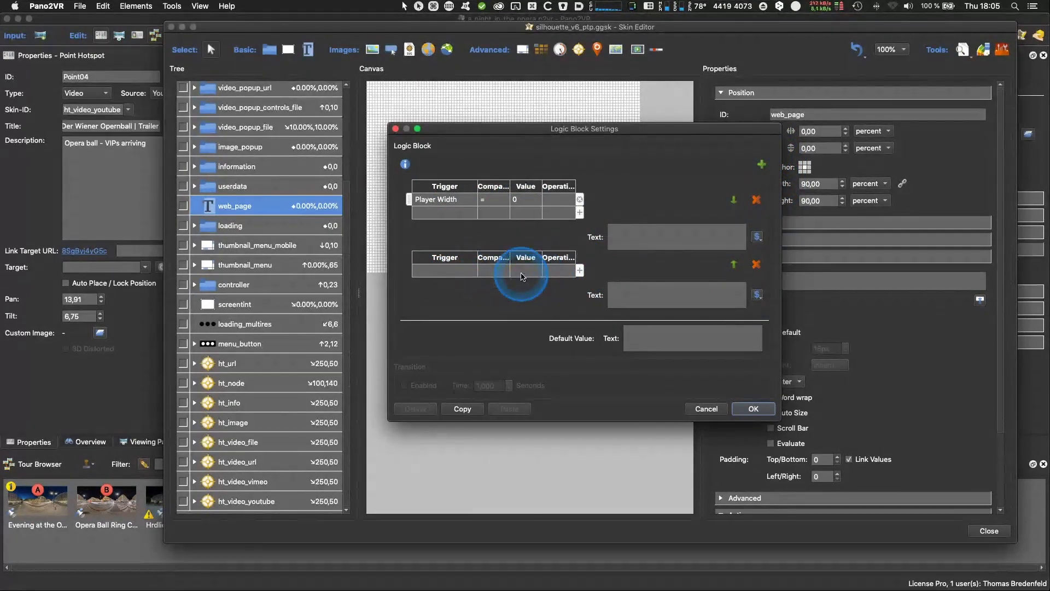
click(628, 298)
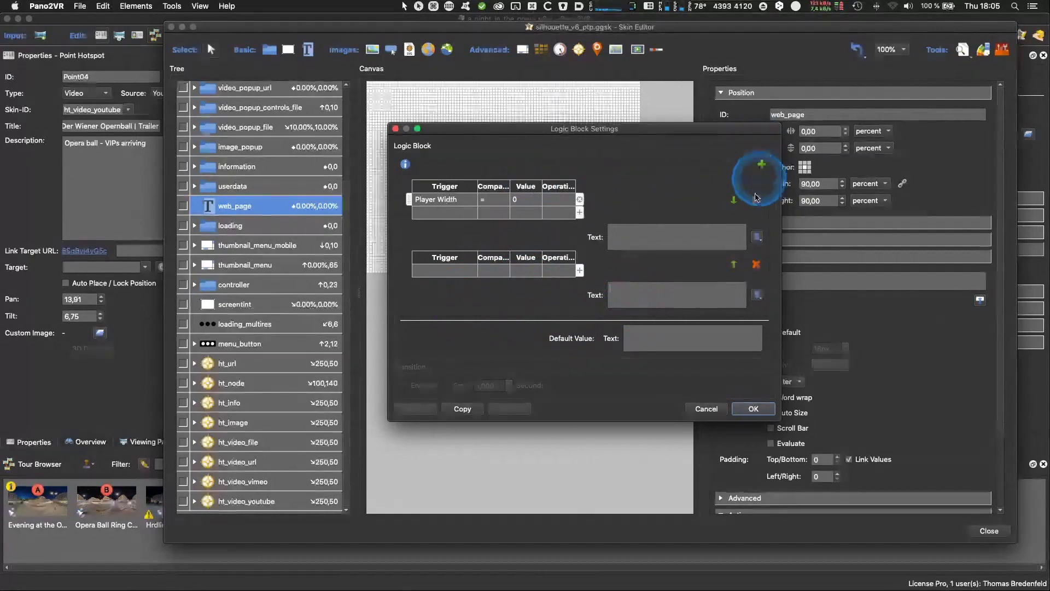
click(706, 409)
click(491, 343)
click(566, 342)
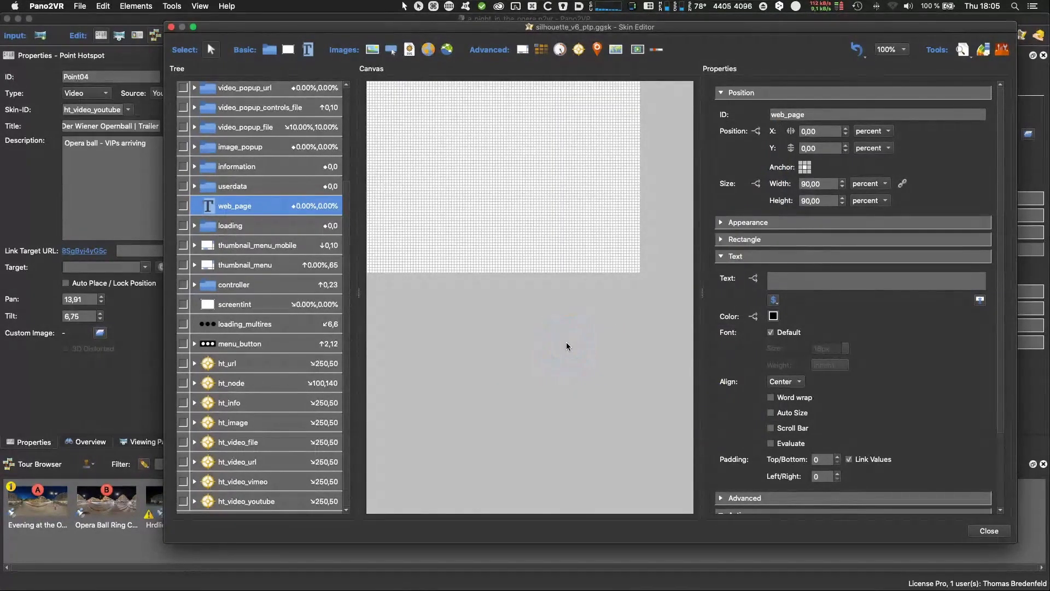
click(565, 341)
click(585, 345)
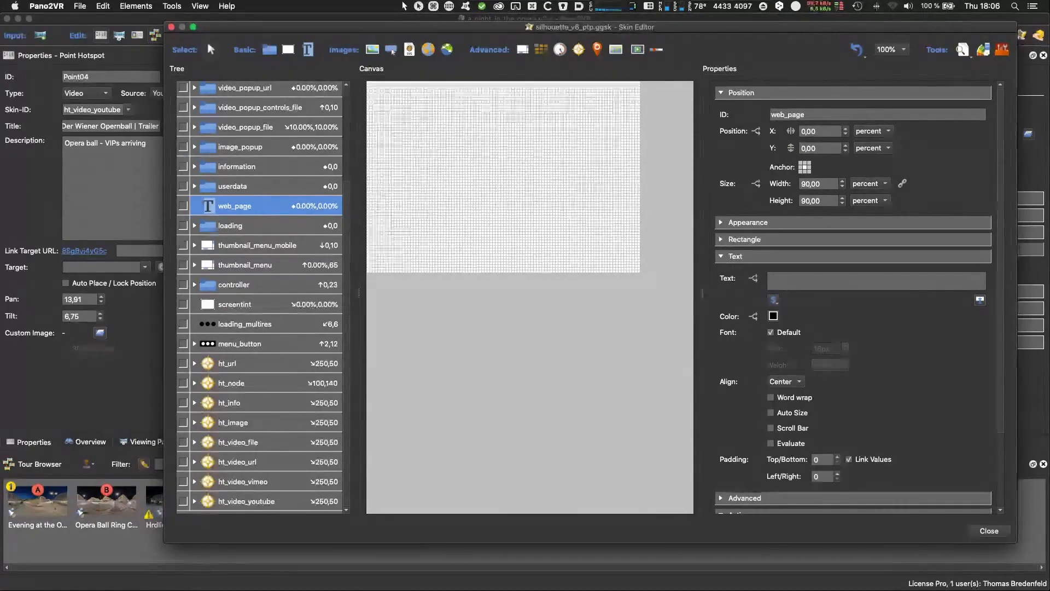
click(531, 221)
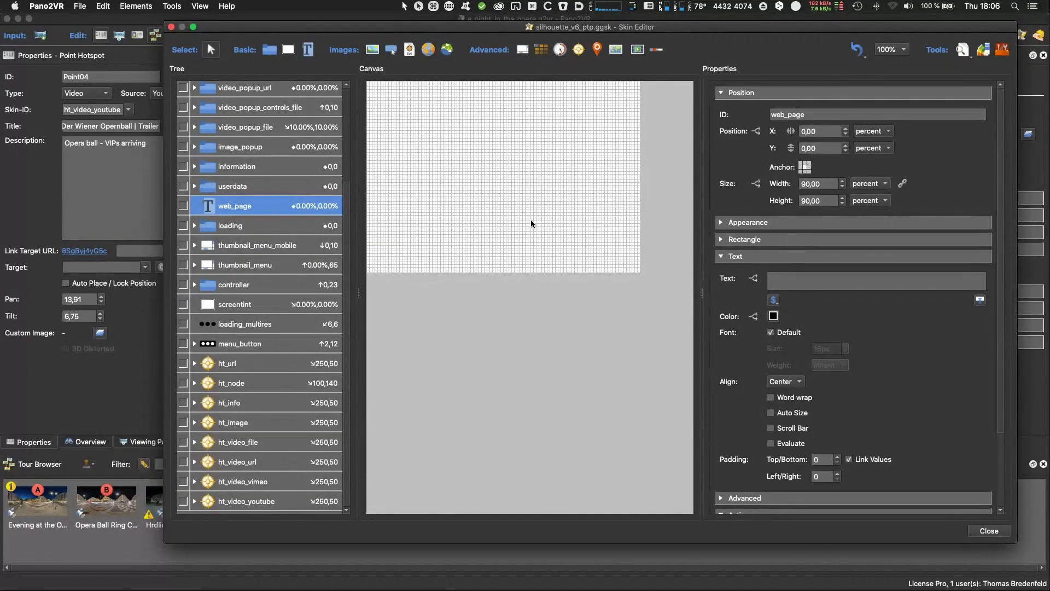
click(544, 215)
click(594, 292)
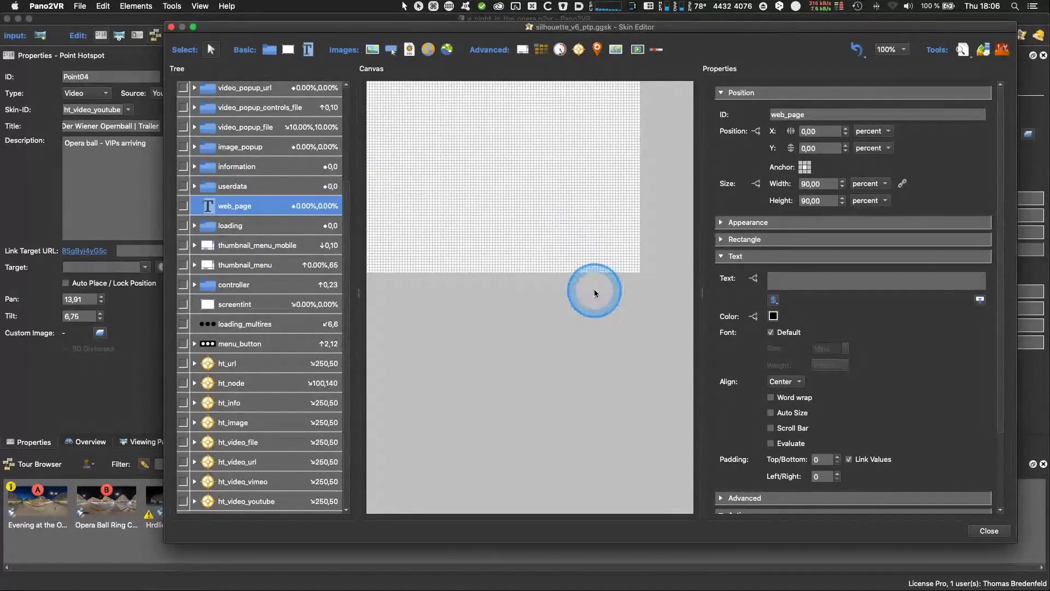
Step: Expand the ht_url hotspot template and show the SVG Image settings of its ht_url_image element
click(902, 338)
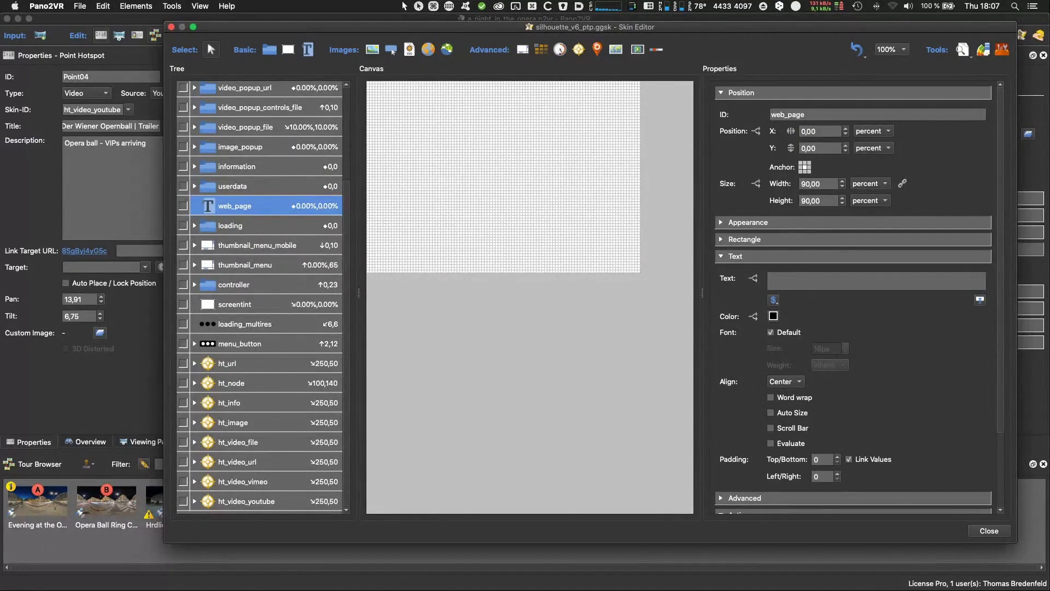
click(542, 450)
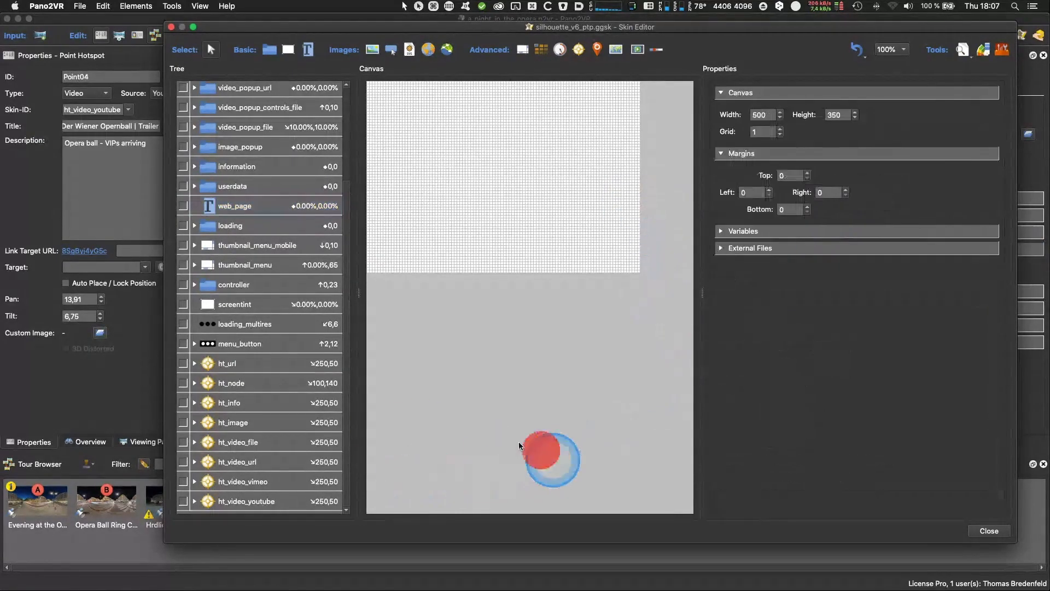
click(221, 367)
click(194, 363)
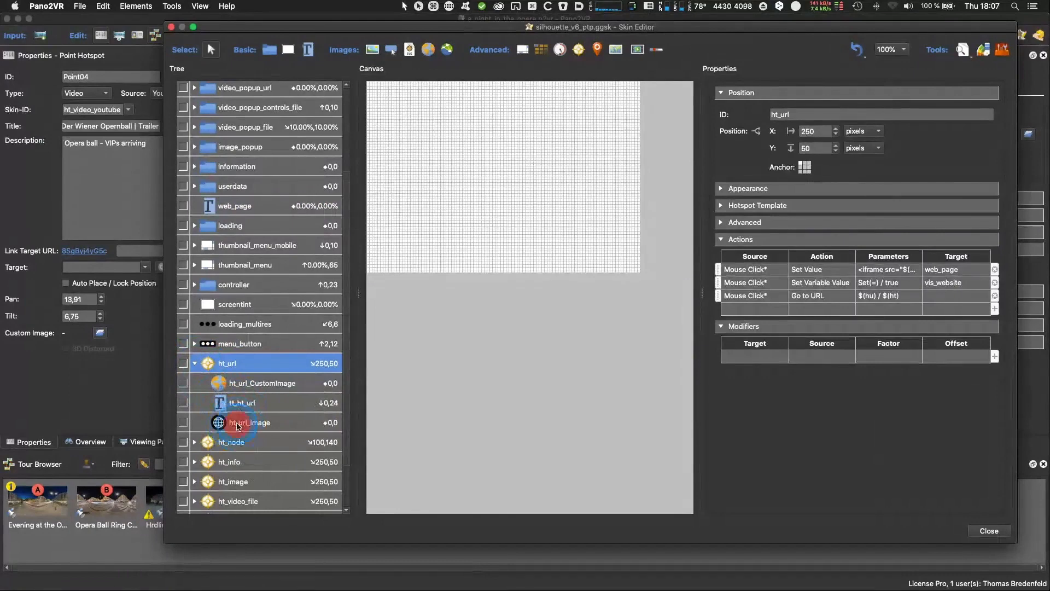
click(237, 424)
click(736, 260)
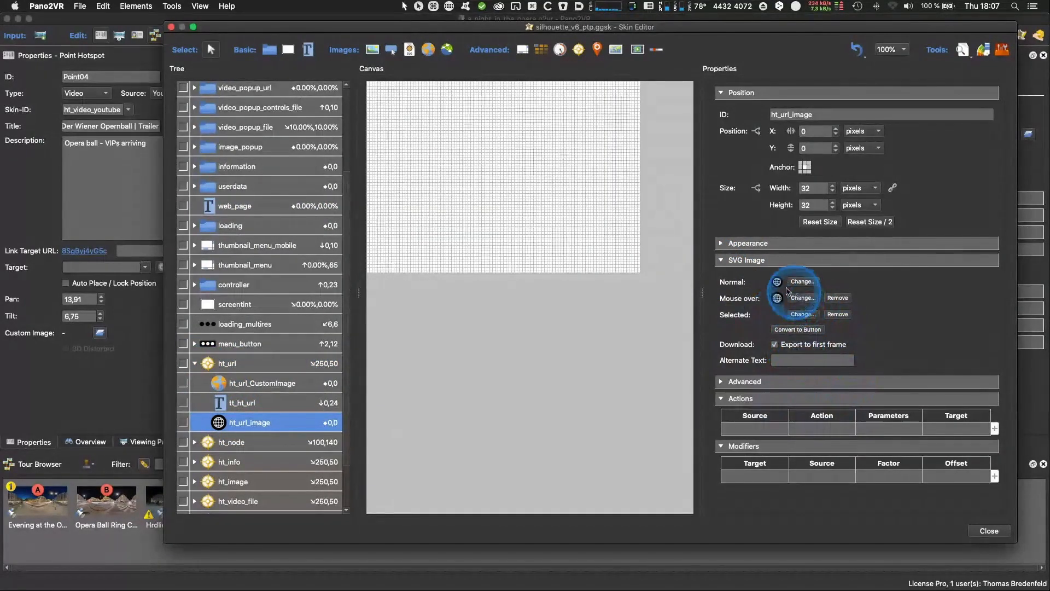
Step: Try converting the ht_url_image SVG to a button, and close the skin without saving the changes
click(800, 332)
click(722, 262)
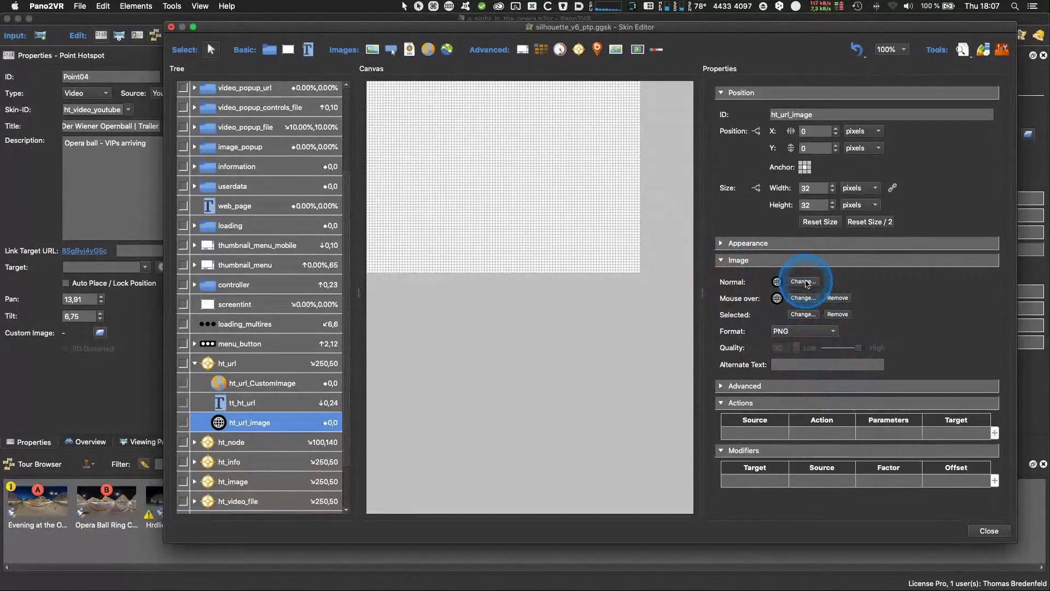
click(803, 282)
click(669, 328)
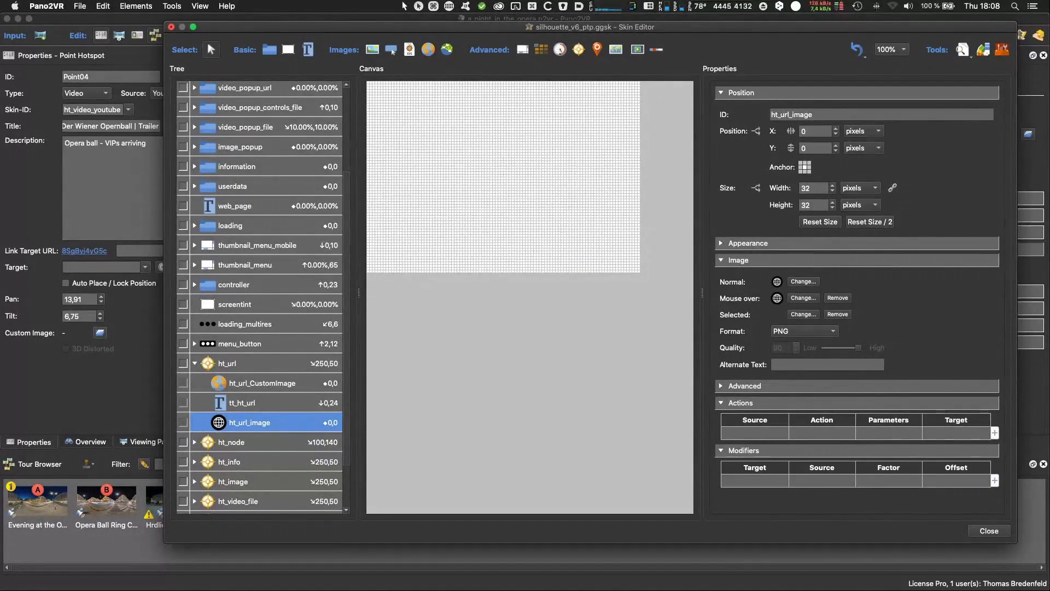
click(988, 530)
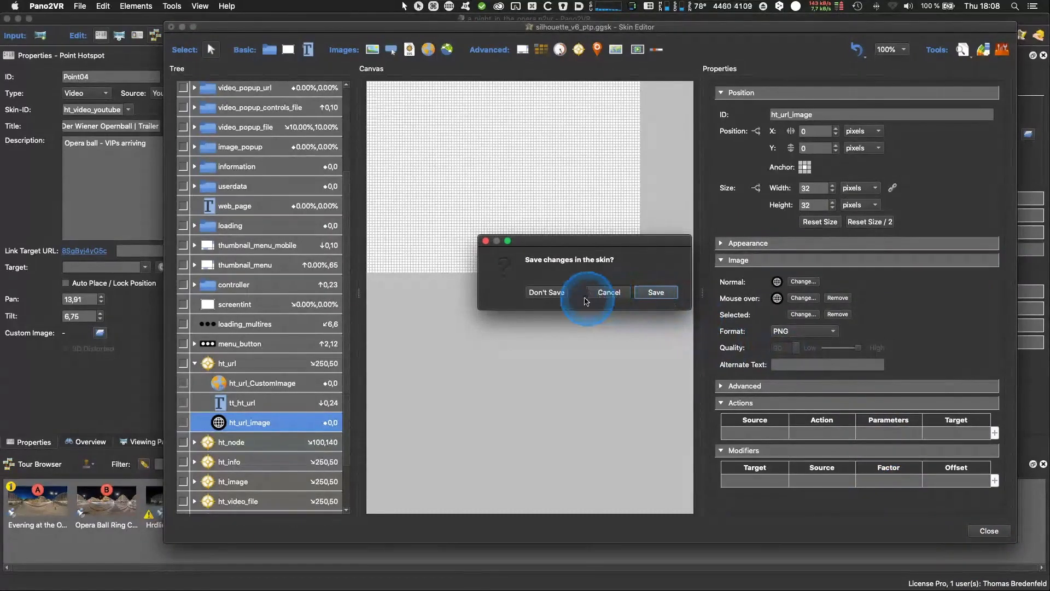
click(546, 292)
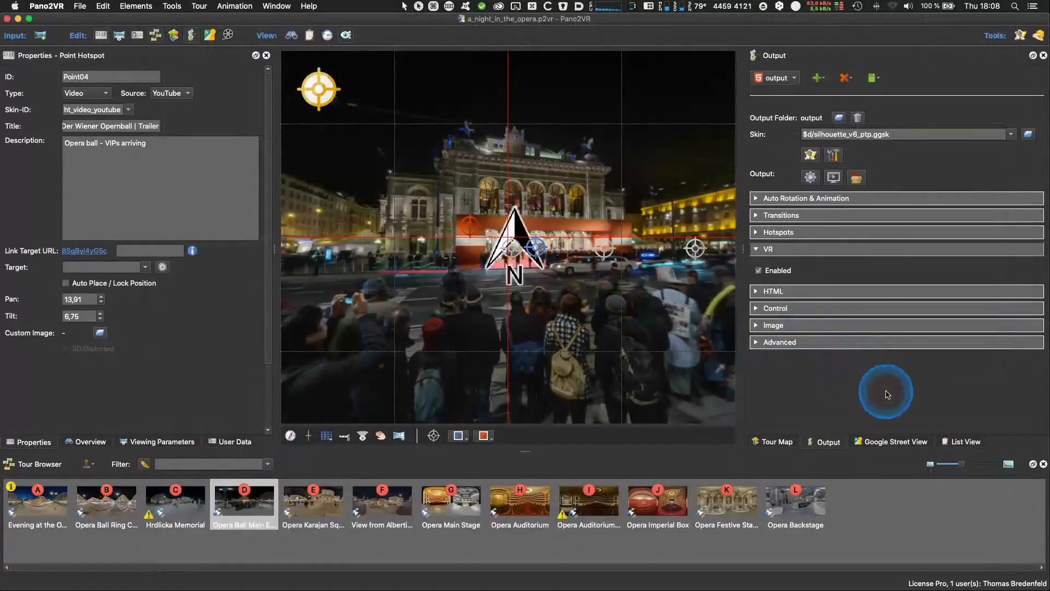
Step: Select the Hrdlicka Memorial panorama and examine the type options for its input video, keeping Equirectangular
click(175, 500)
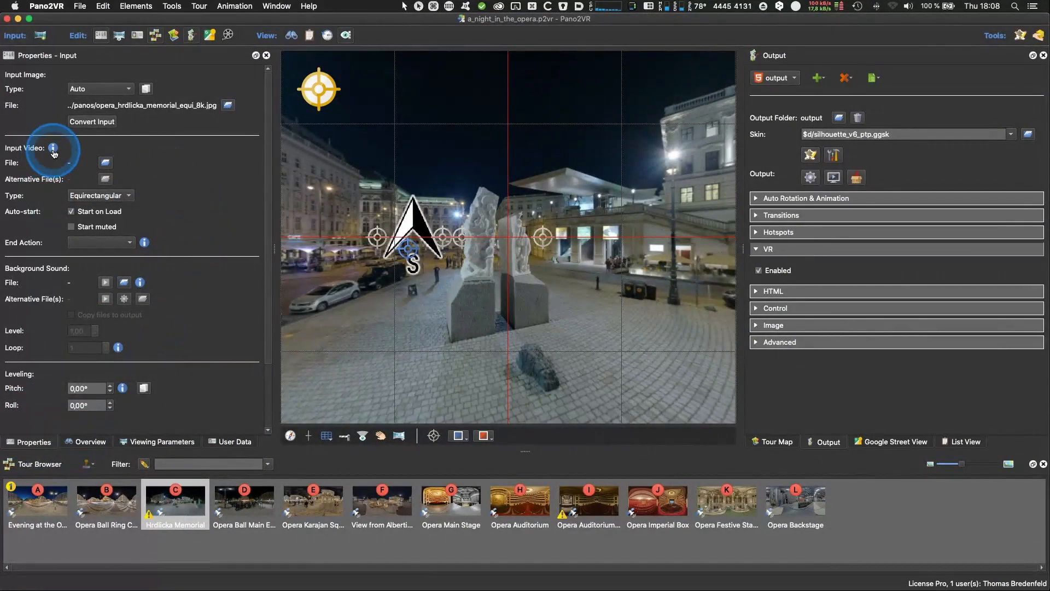
mouse_move(52, 152)
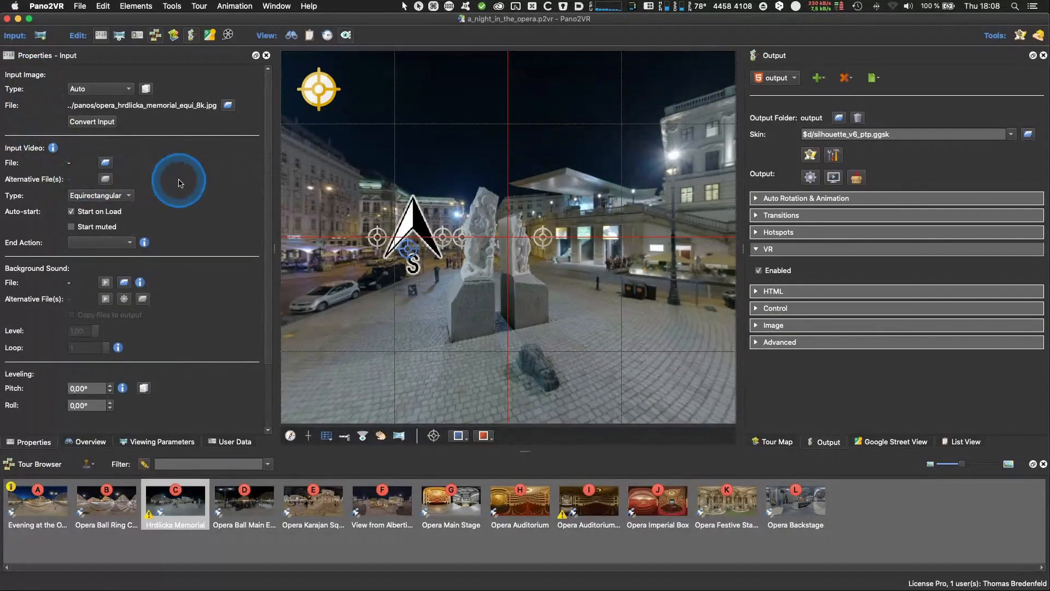
click(121, 196)
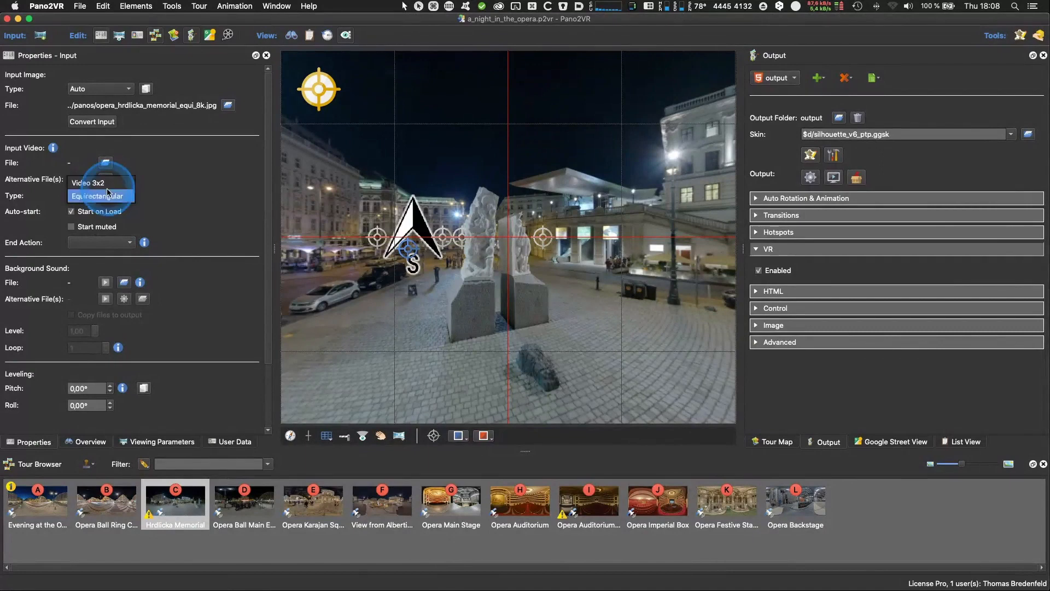
click(107, 196)
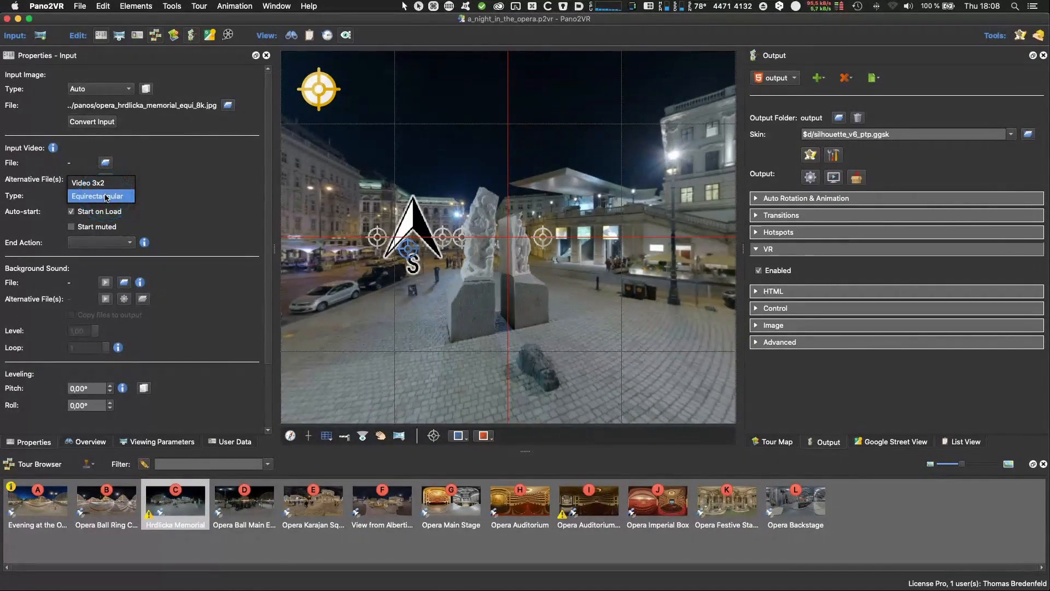
click(167, 196)
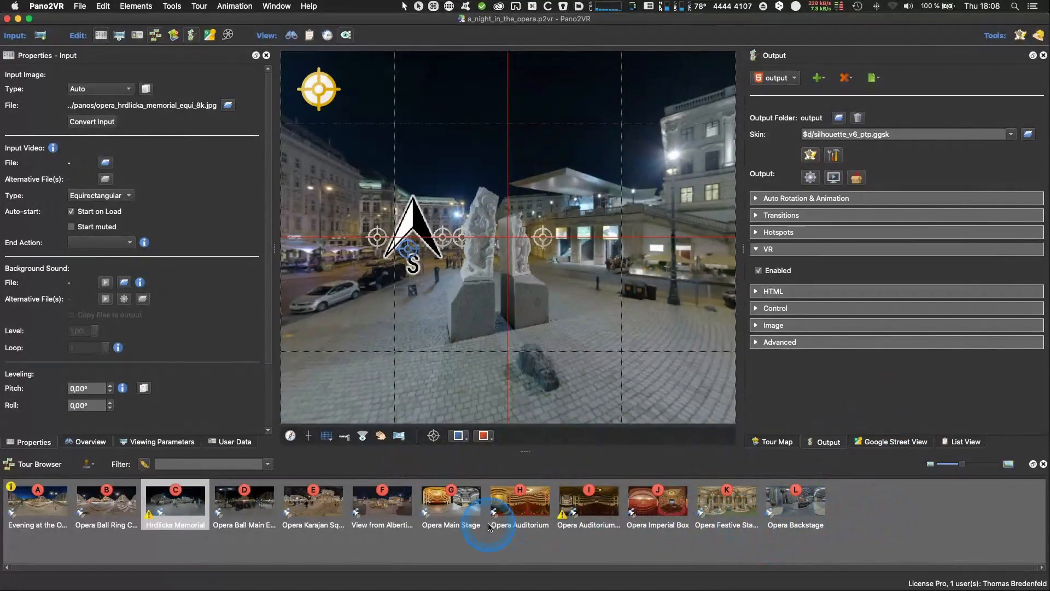
mouse_move(489, 527)
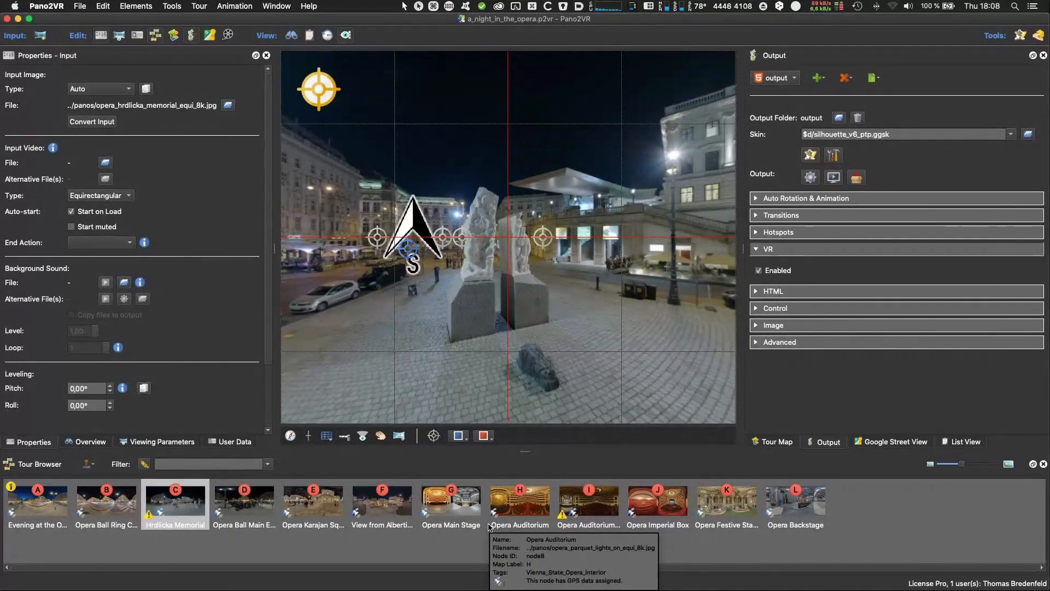
Step: Reopen the skin for editing, hide the do_not_modify_skin element, and show the Components Toolbox in an enlarged window
click(896, 443)
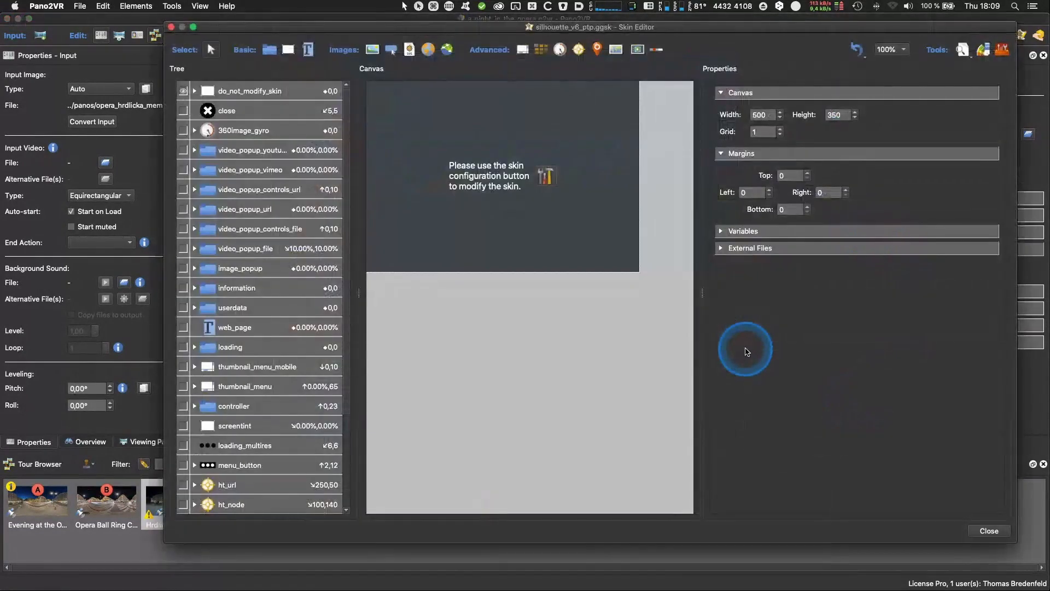
click(183, 91)
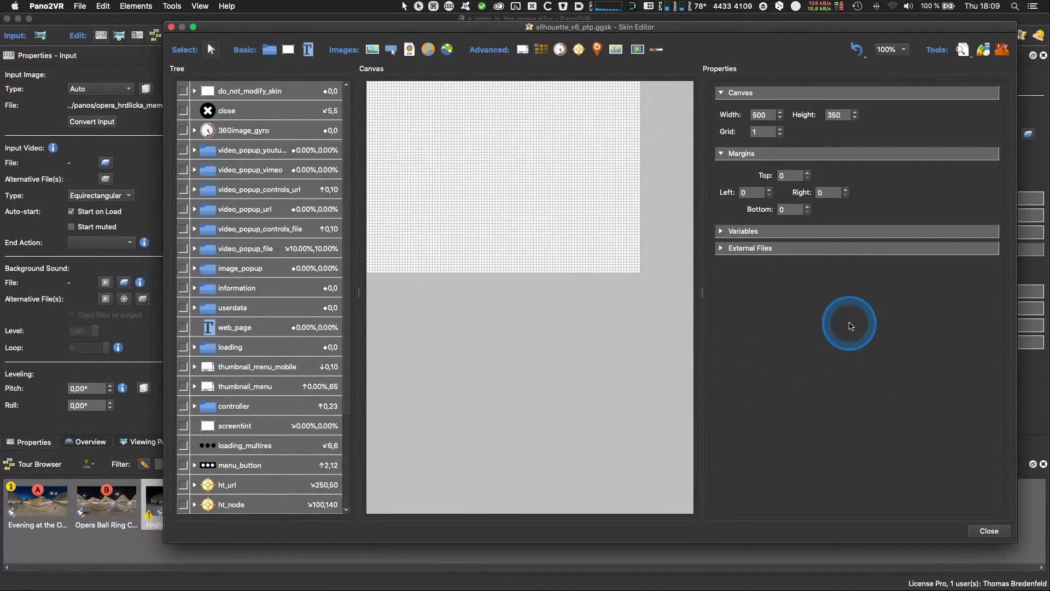
click(1002, 50)
drag(406, 23, 647, 55)
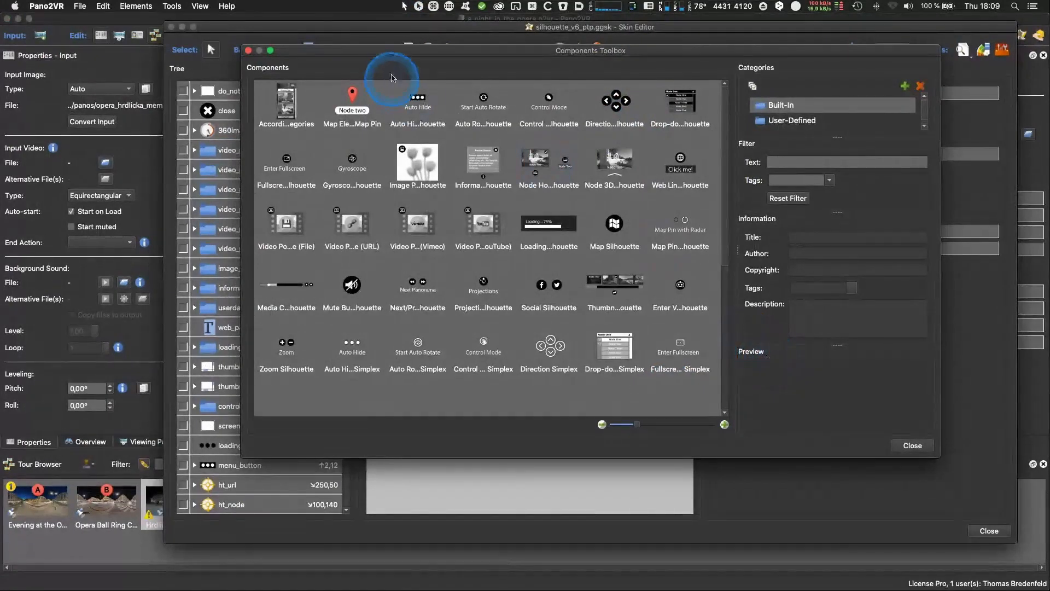
drag(385, 55, 350, 39)
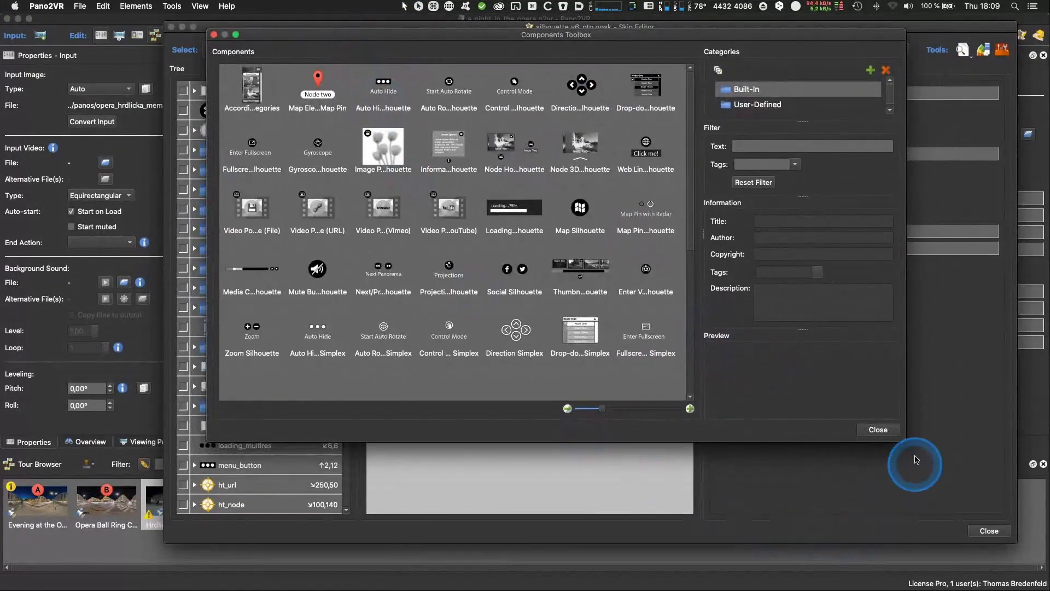
drag(905, 439, 938, 484)
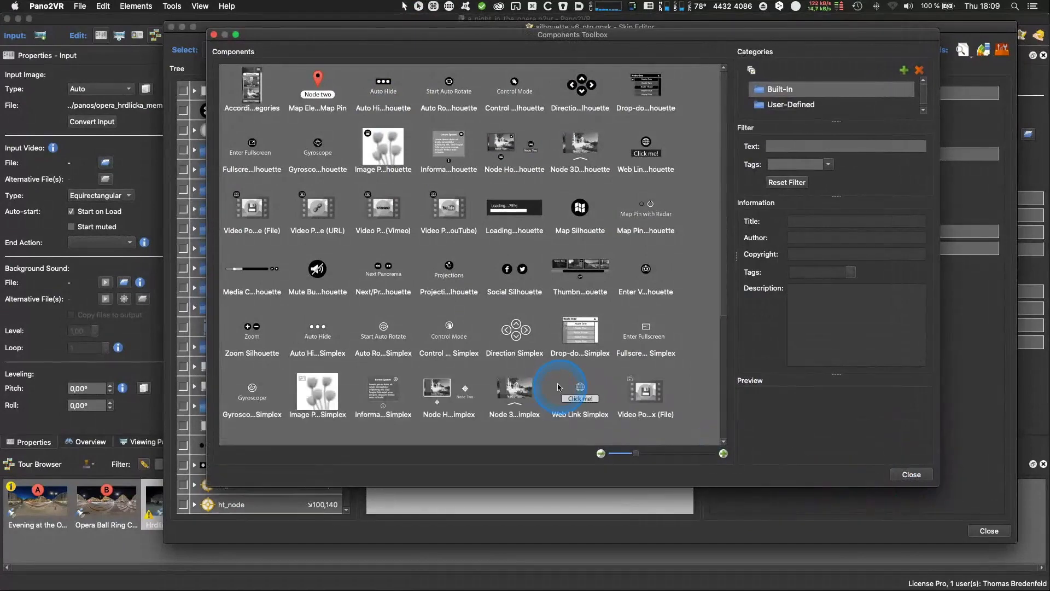
Step: Examine the built-in skin components, including the Map Silhouette description, and compare them with Panotour Pro's plugins library
scroll(601, 290, down, 5)
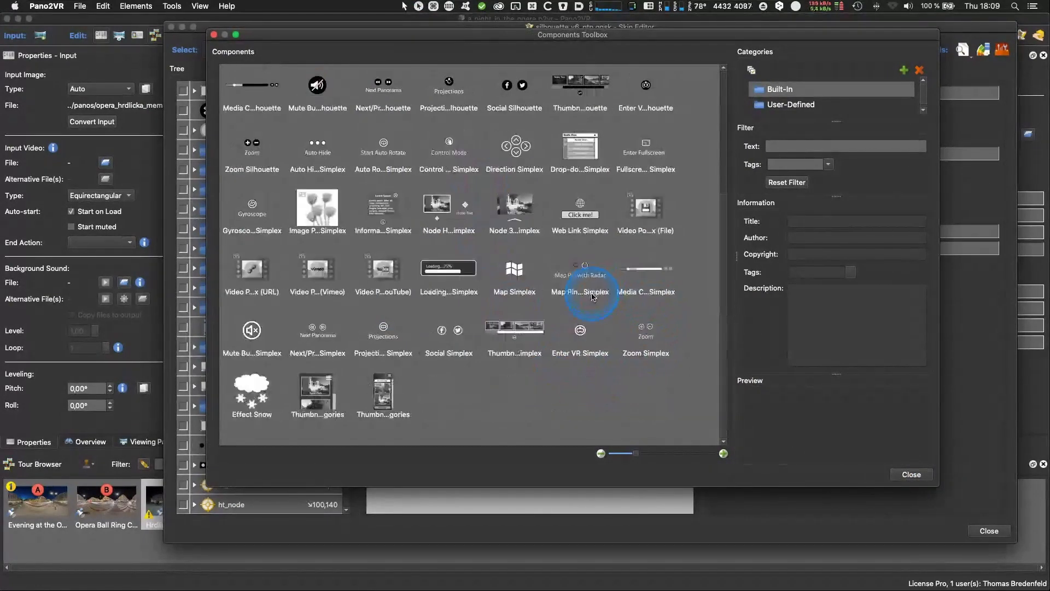
scroll(587, 332, up, 5)
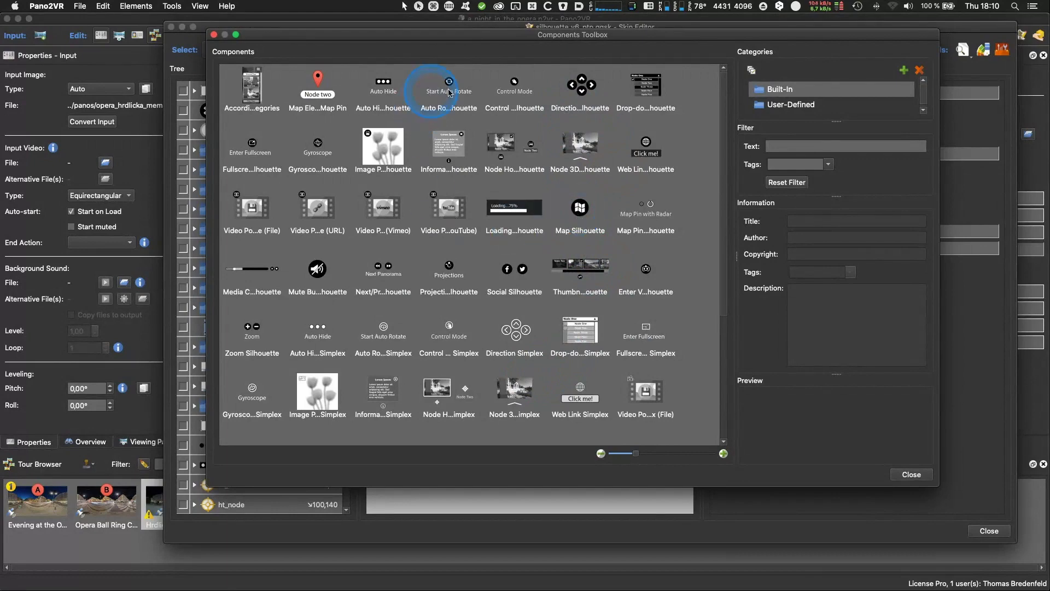
drag(420, 36, 417, 34)
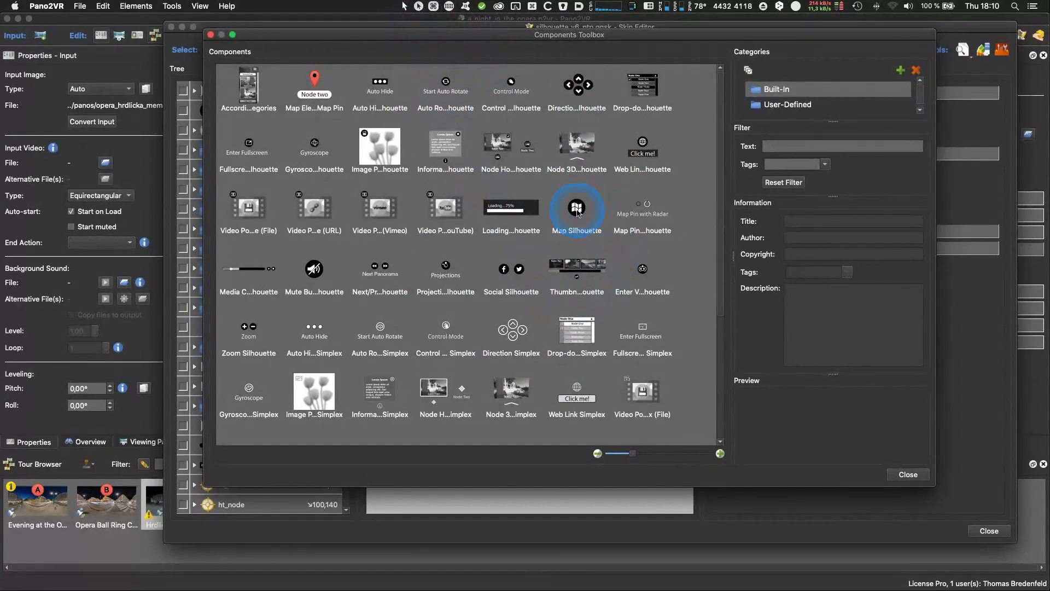
mouse_move(578, 213)
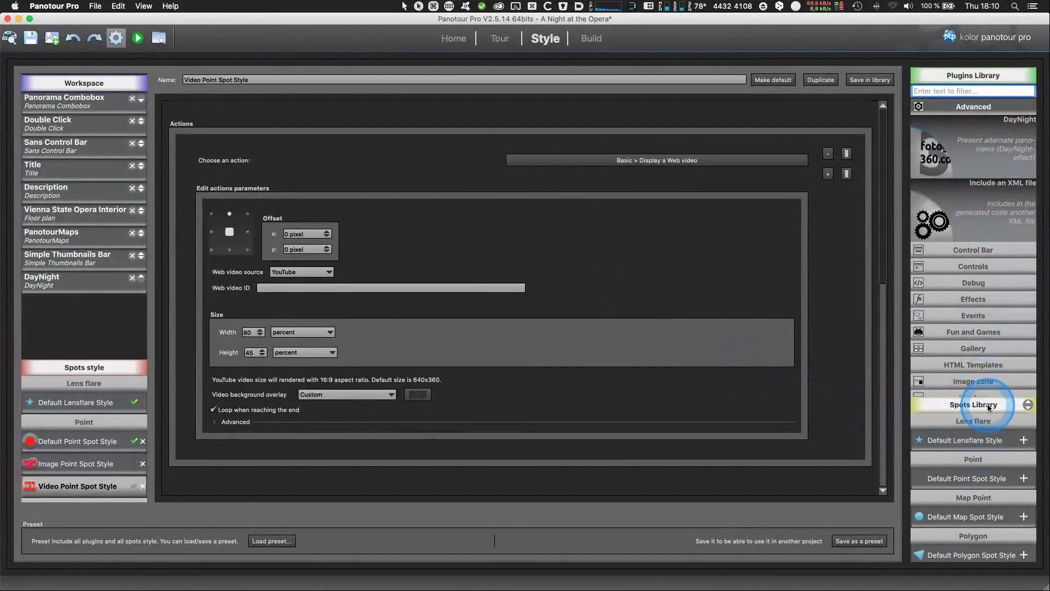
key(super+Tab)
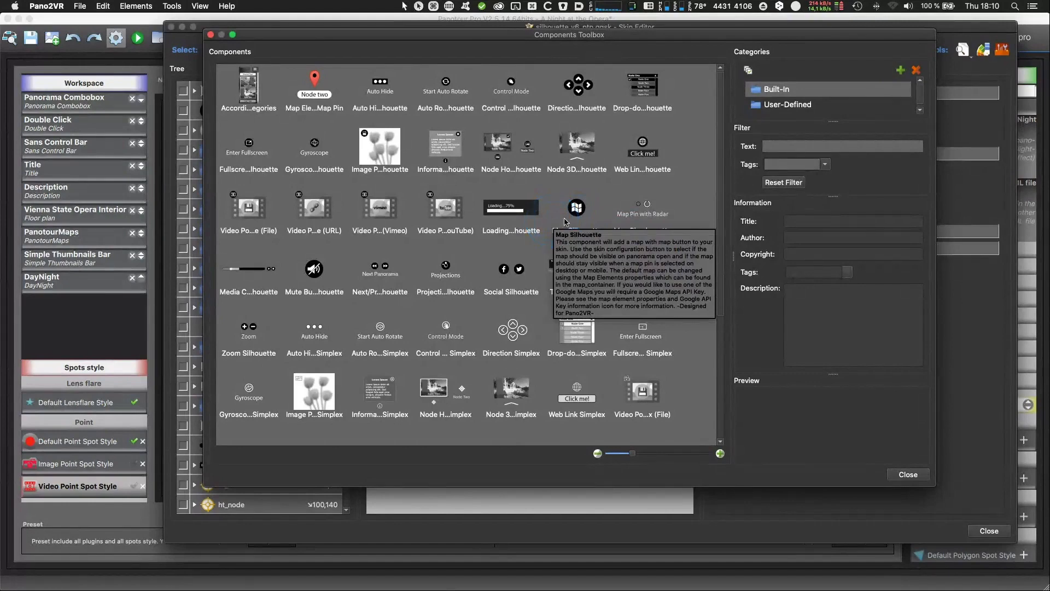
mouse_move(618, 216)
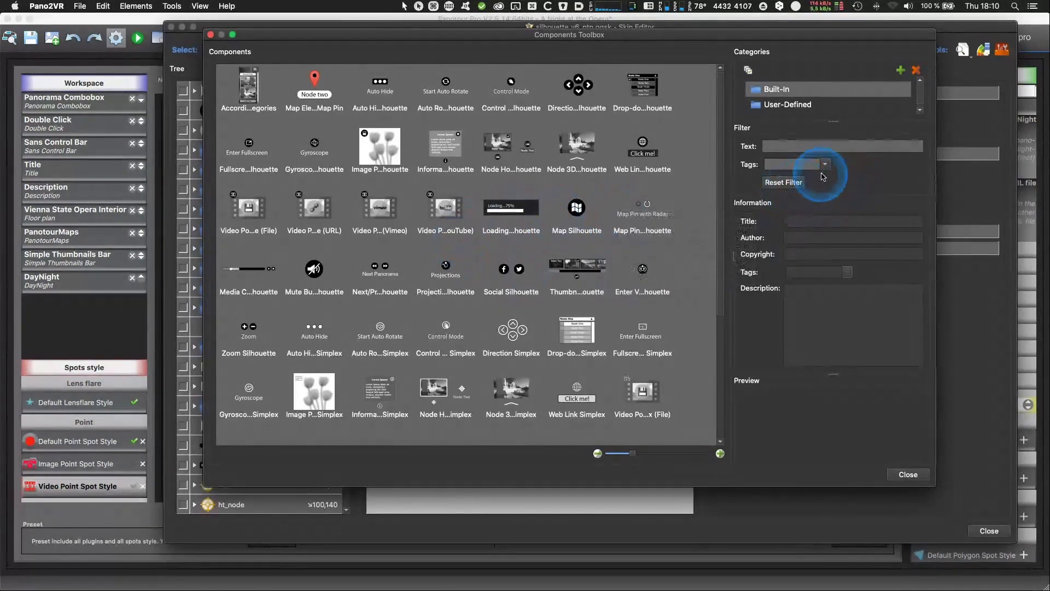
Step: Filter the built-in components by the Silhouette tag
click(824, 164)
scroll(779, 249, down, 5)
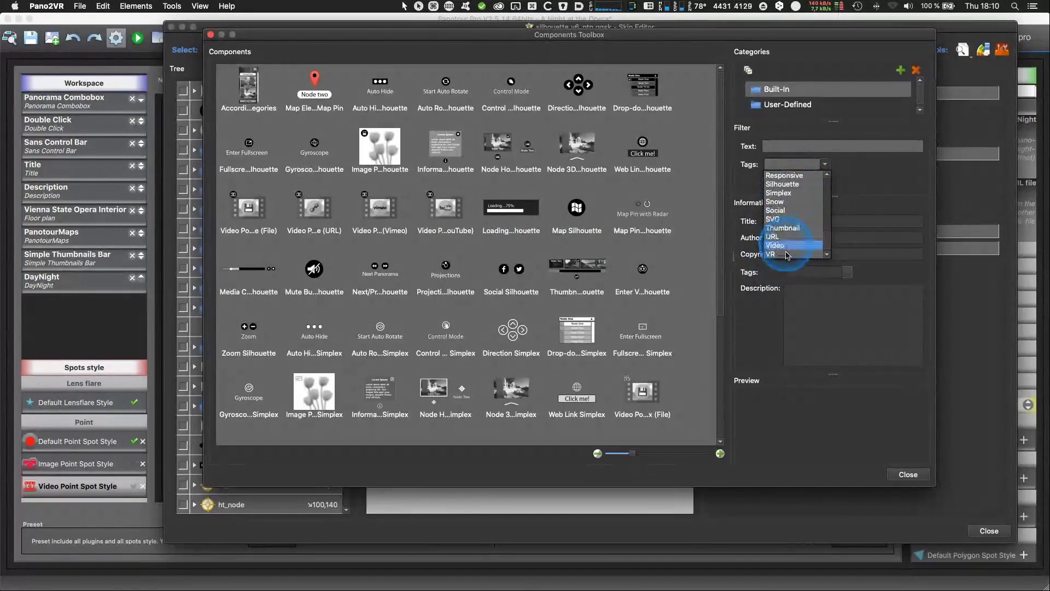
click(786, 197)
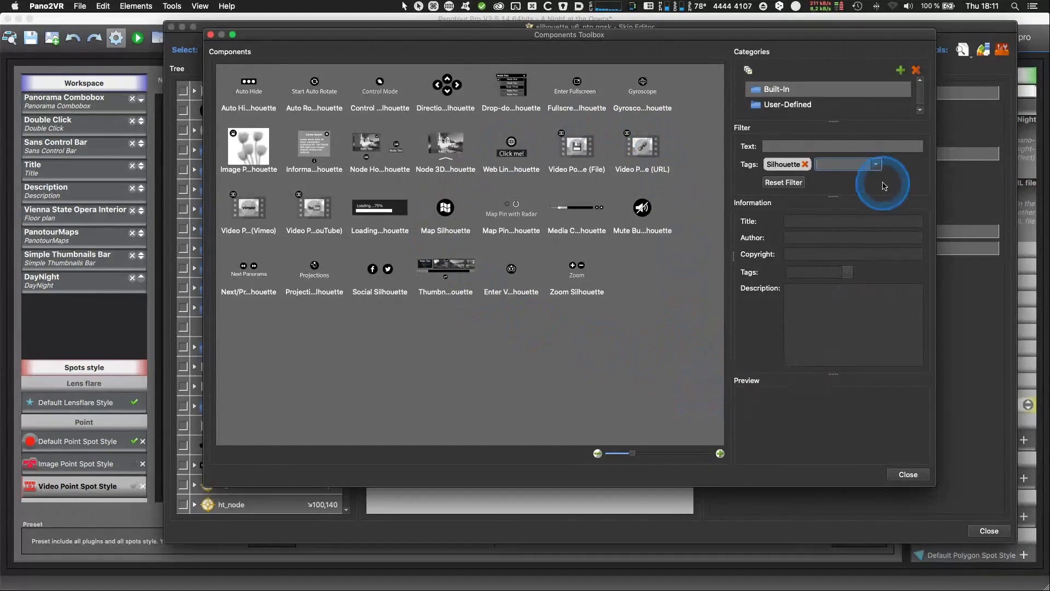
Step: Check the User-Defined component category, return to Built-In, and close the Components Toolbox
click(785, 105)
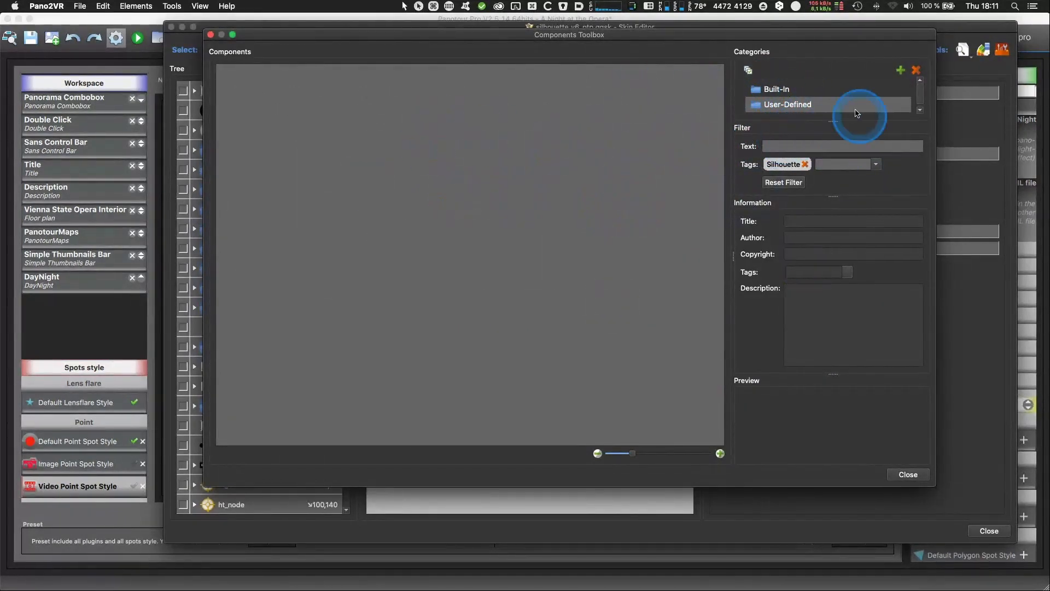
click(778, 91)
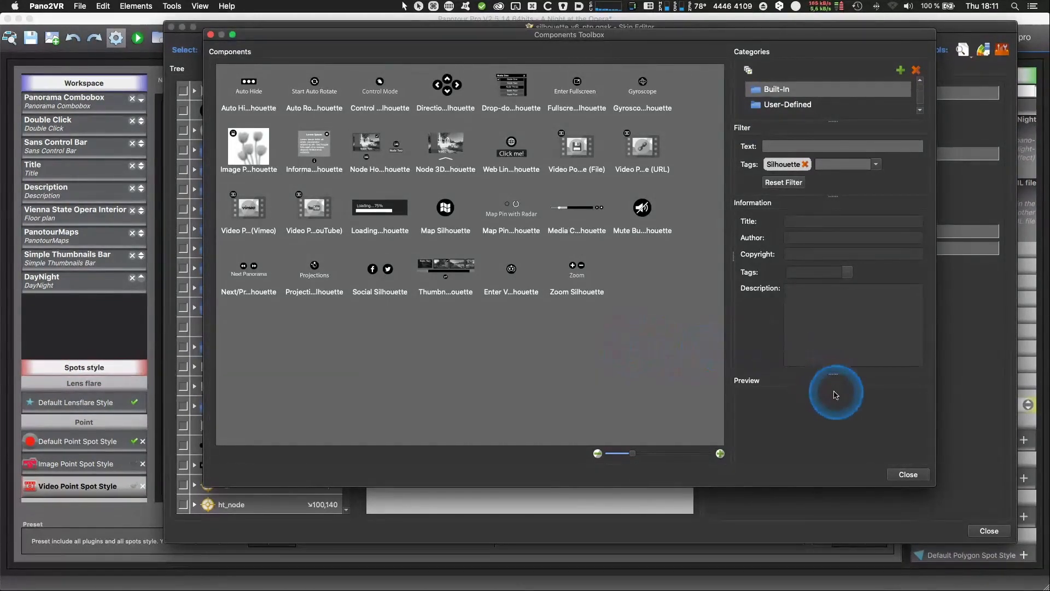
click(910, 486)
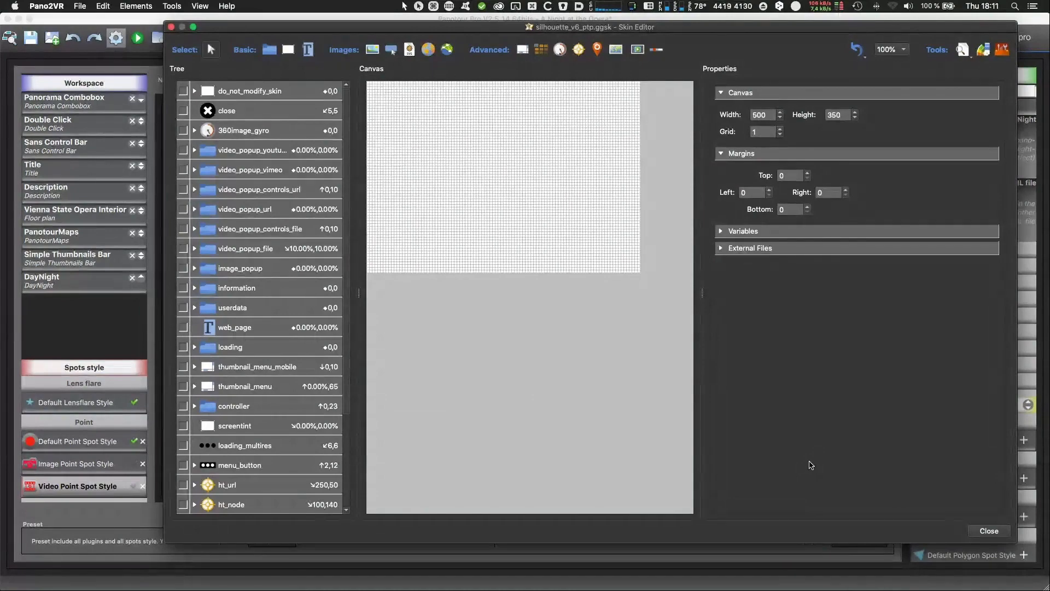
Step: Close the Skin Editor and return to the tour project
key(super+Tab)
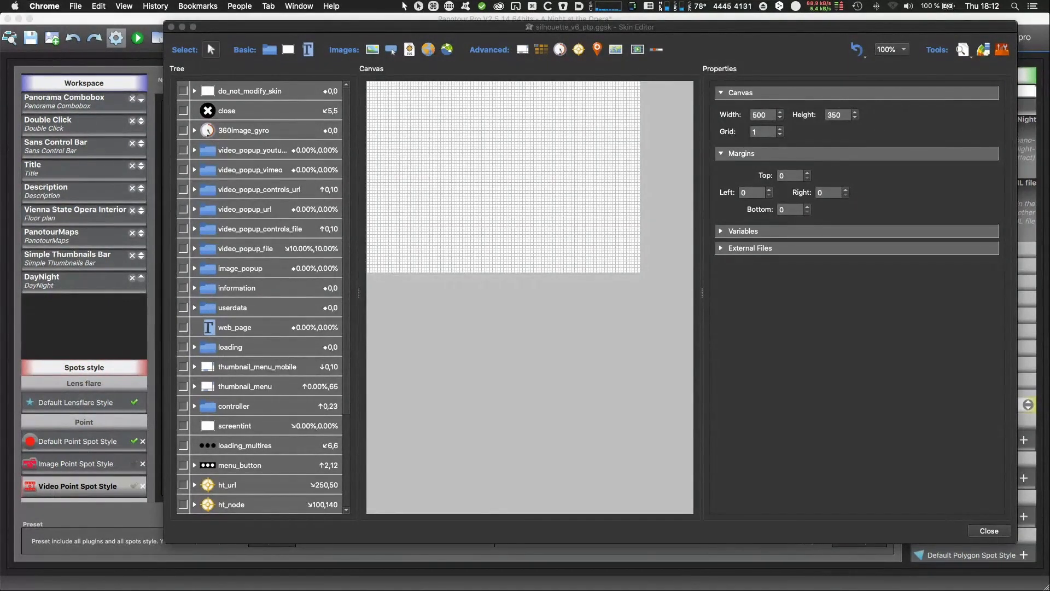
click(899, 438)
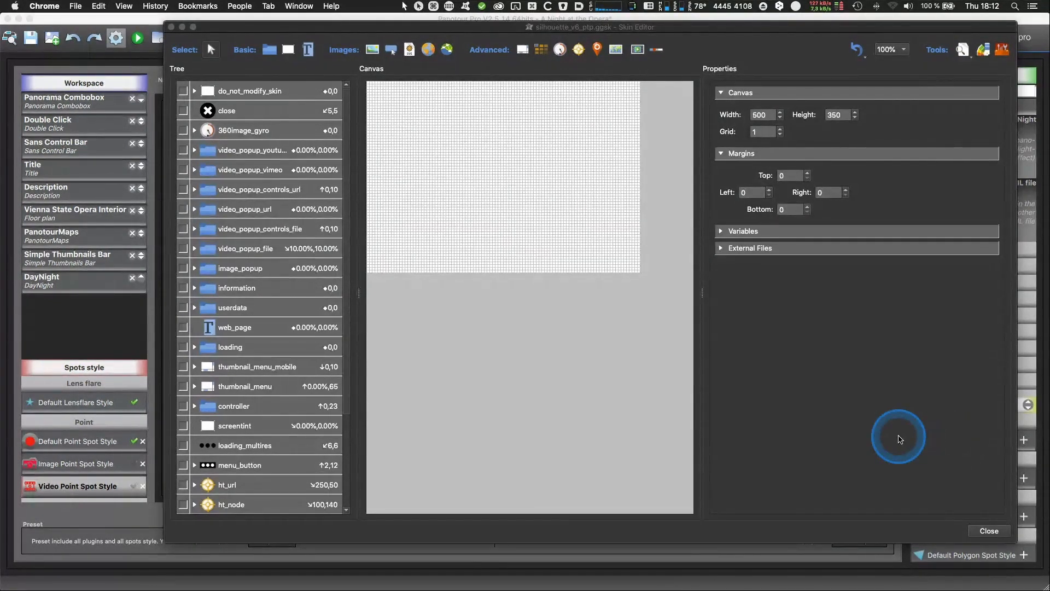
drag(898, 437, 896, 460)
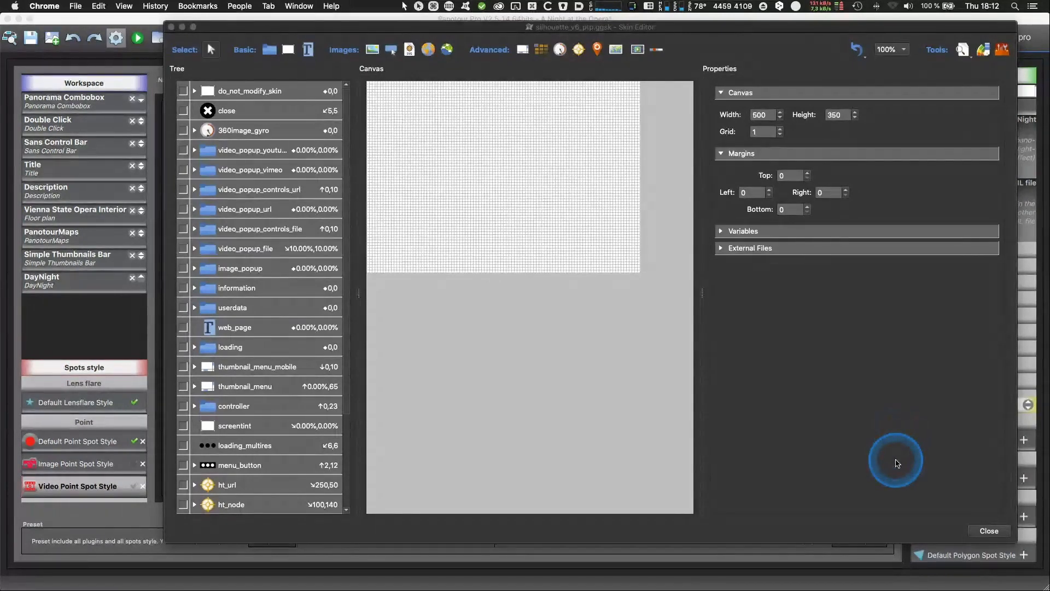
click(988, 530)
click(799, 409)
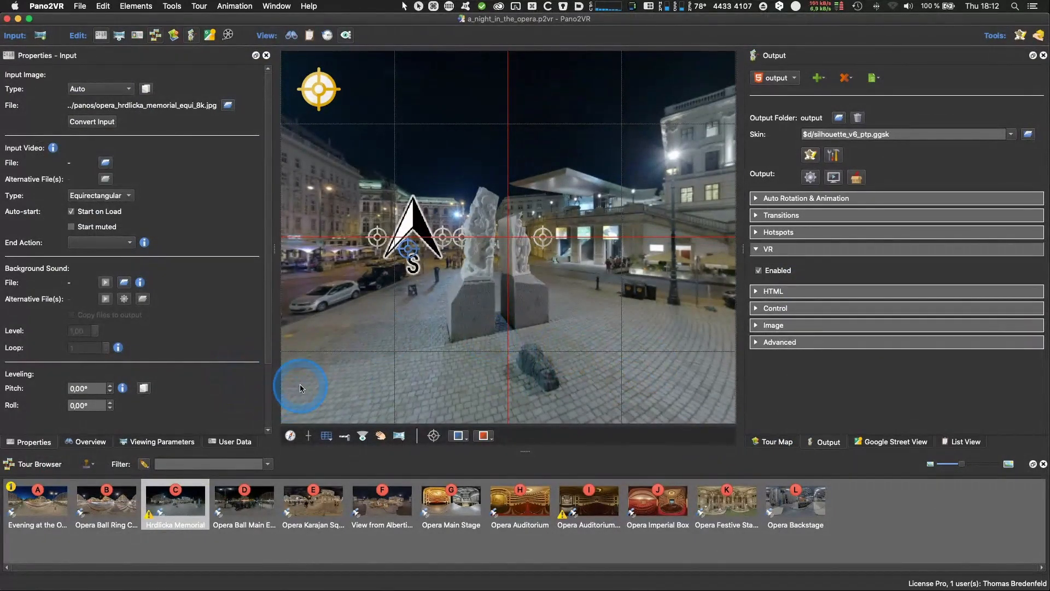
Step: Switch the viewer to patch mode and select the patch in the Hrdlicka Memorial panorama to examine its extraction settings
click(318, 88)
click(305, 167)
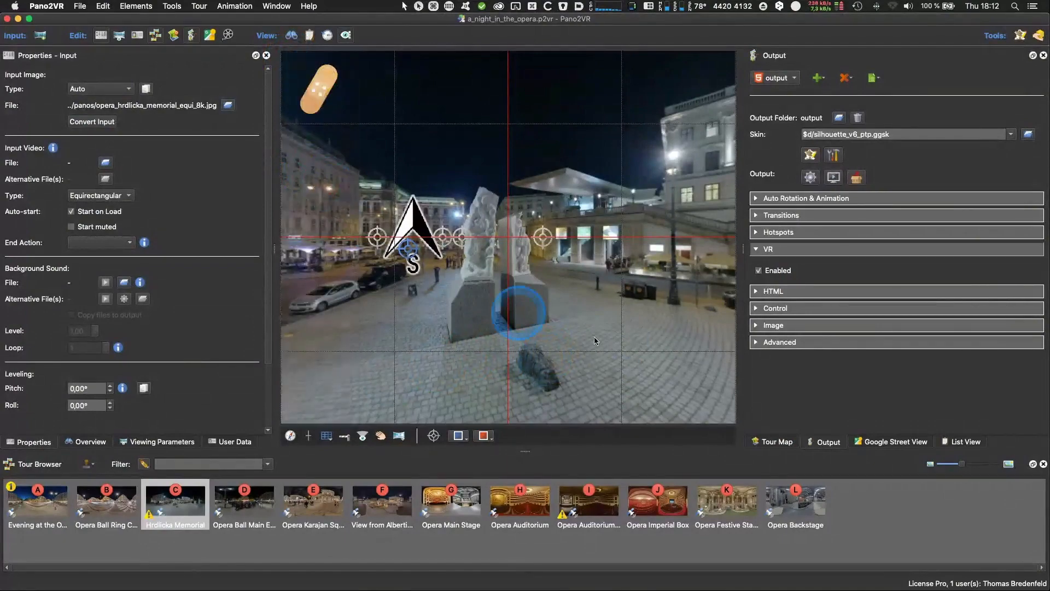
drag(486, 372, 575, 340)
click(594, 291)
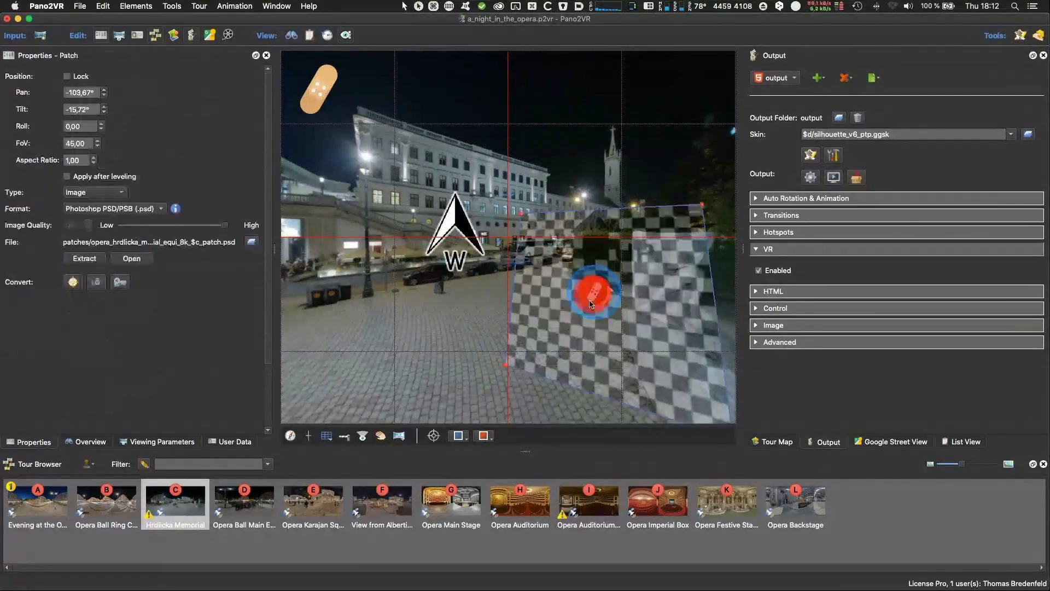
drag(604, 324, 355, 322)
click(496, 269)
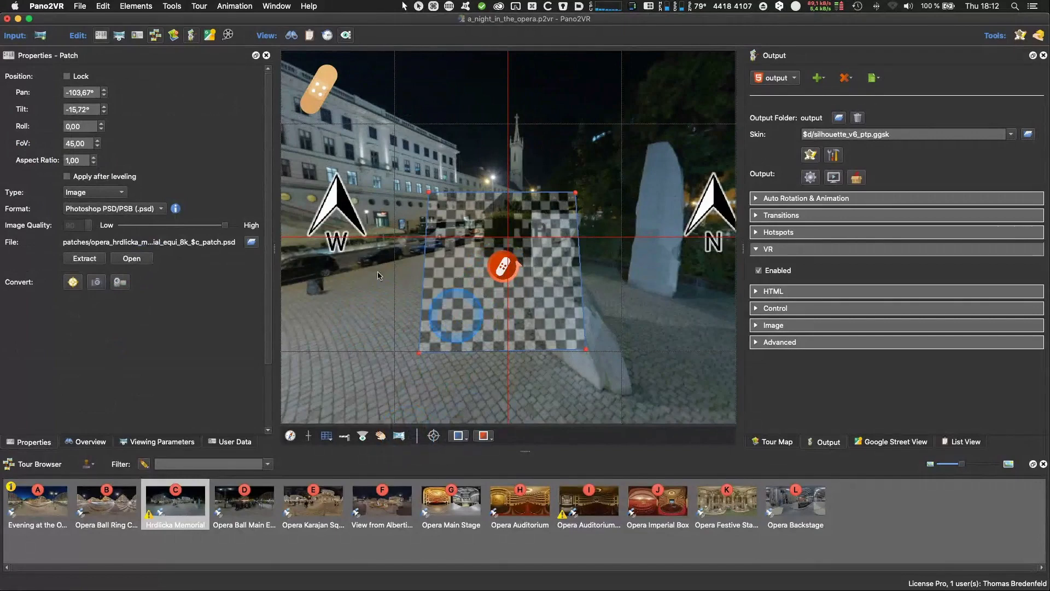
click(83, 261)
Step: Display the Opera Karajan Square panorama from the tour, and switch to Chrome
key(super+Tab)
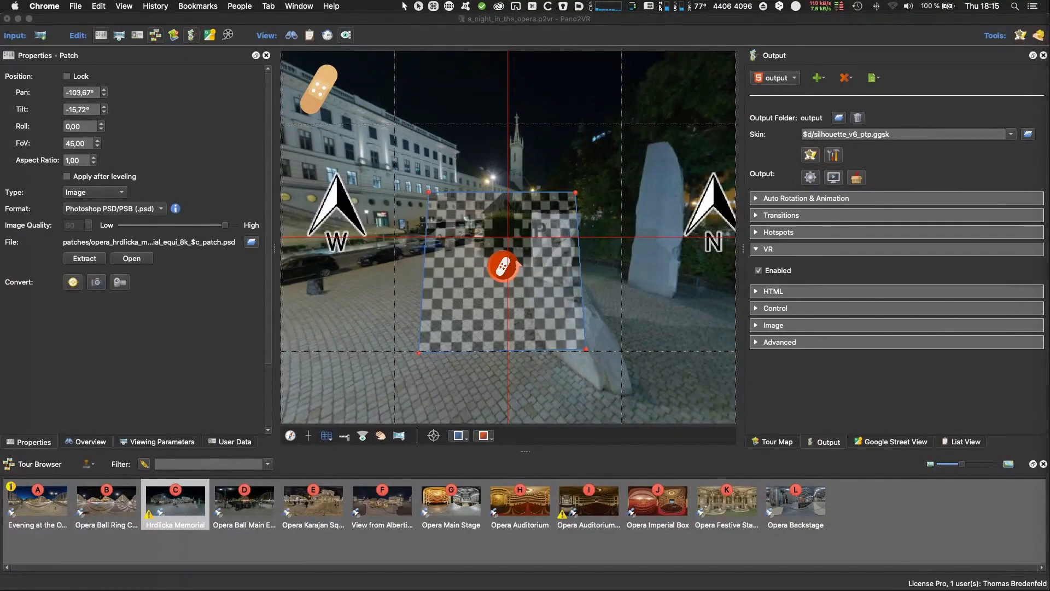
click(320, 502)
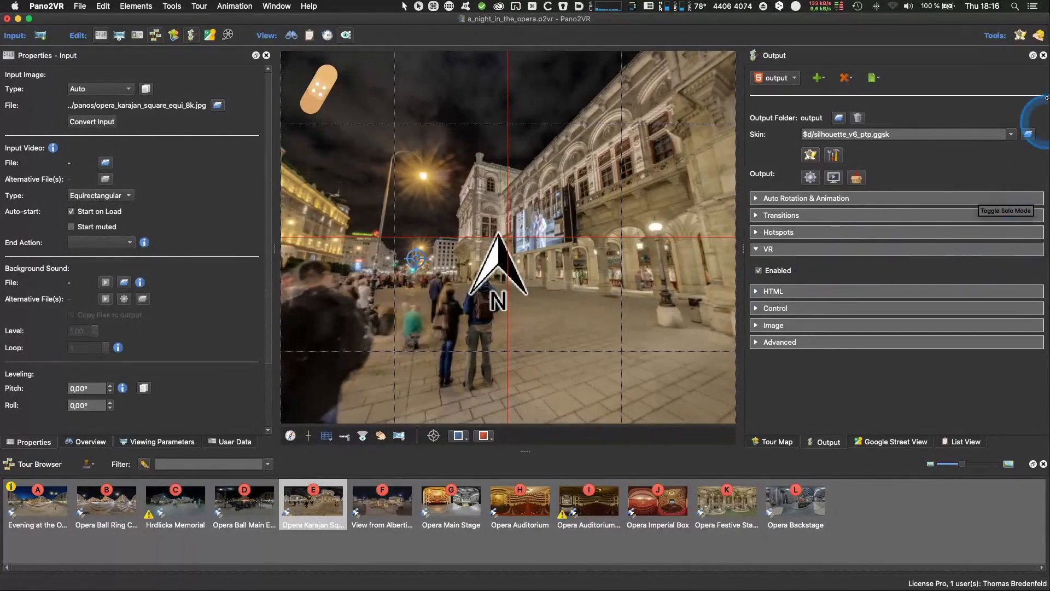
key(super+Tab)
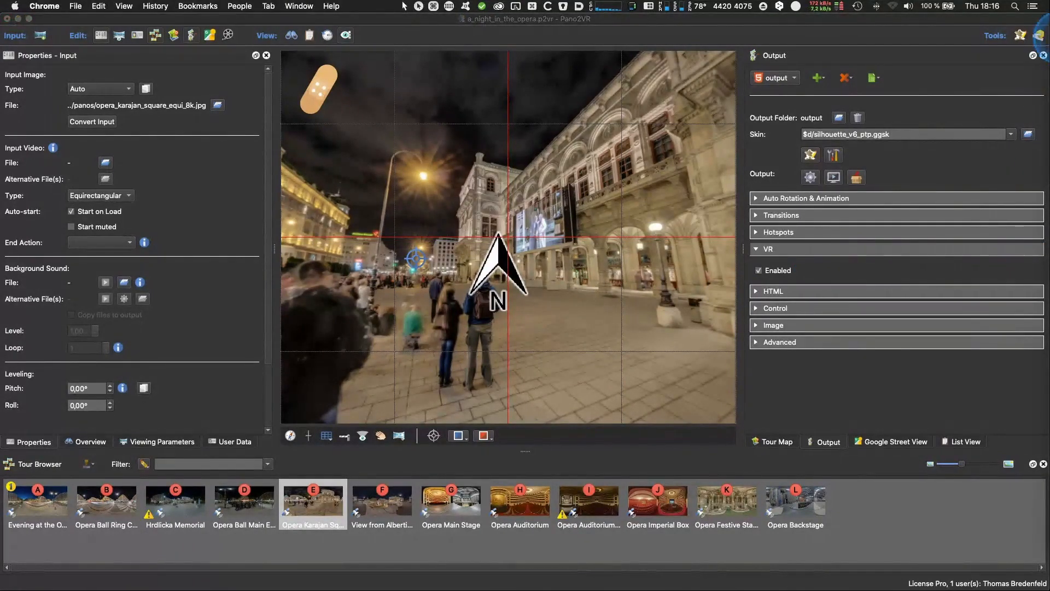